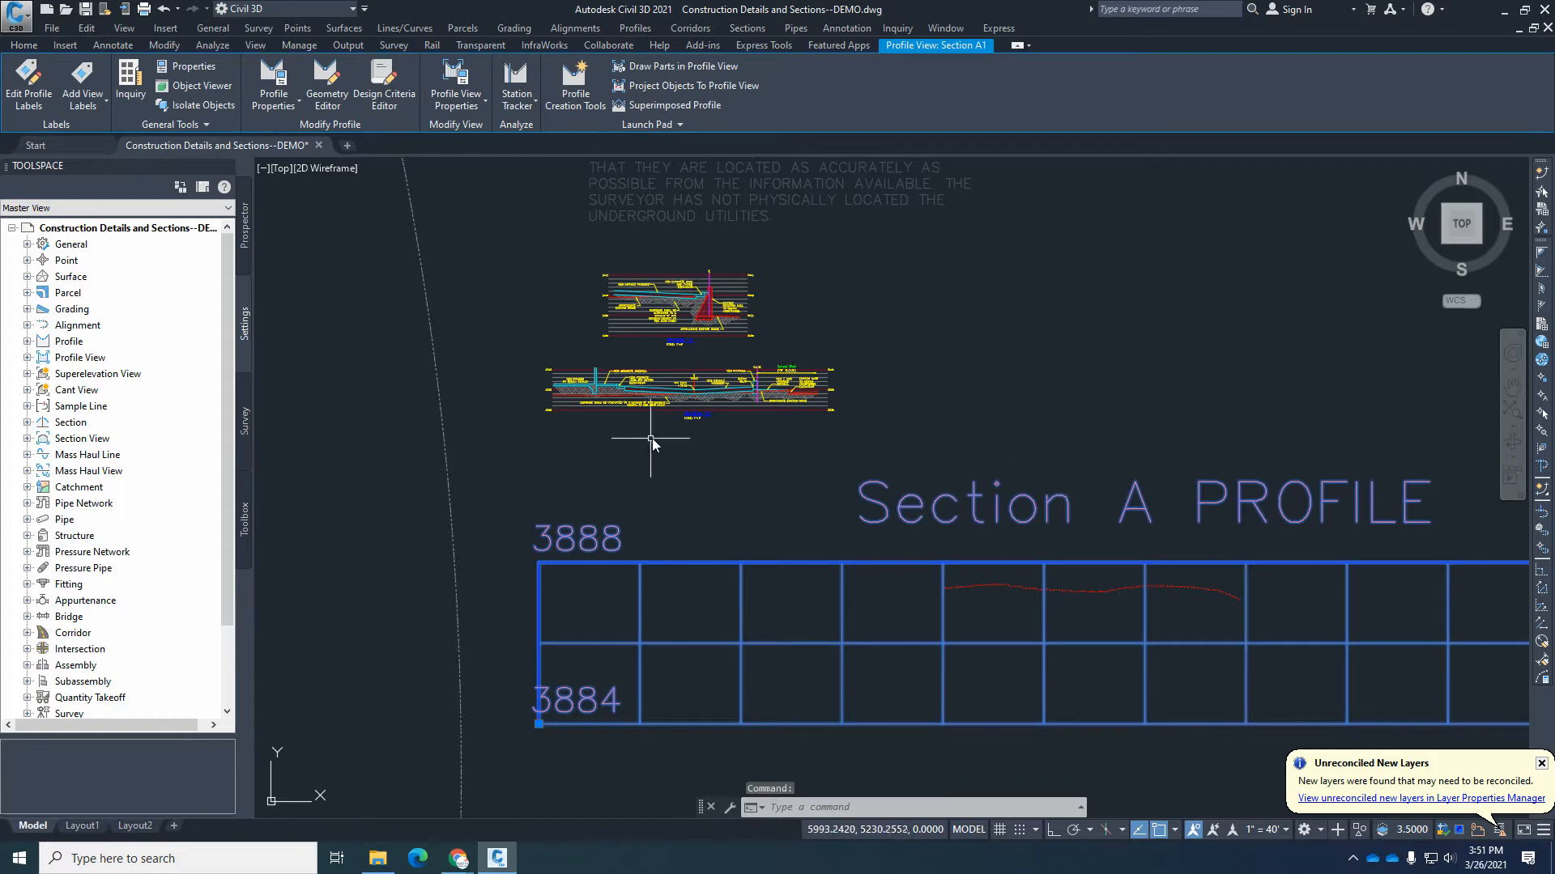
Examine the Section A profile view and compare it with the two annotated section drawings above it.
scroll(632, 437, "down", 2)
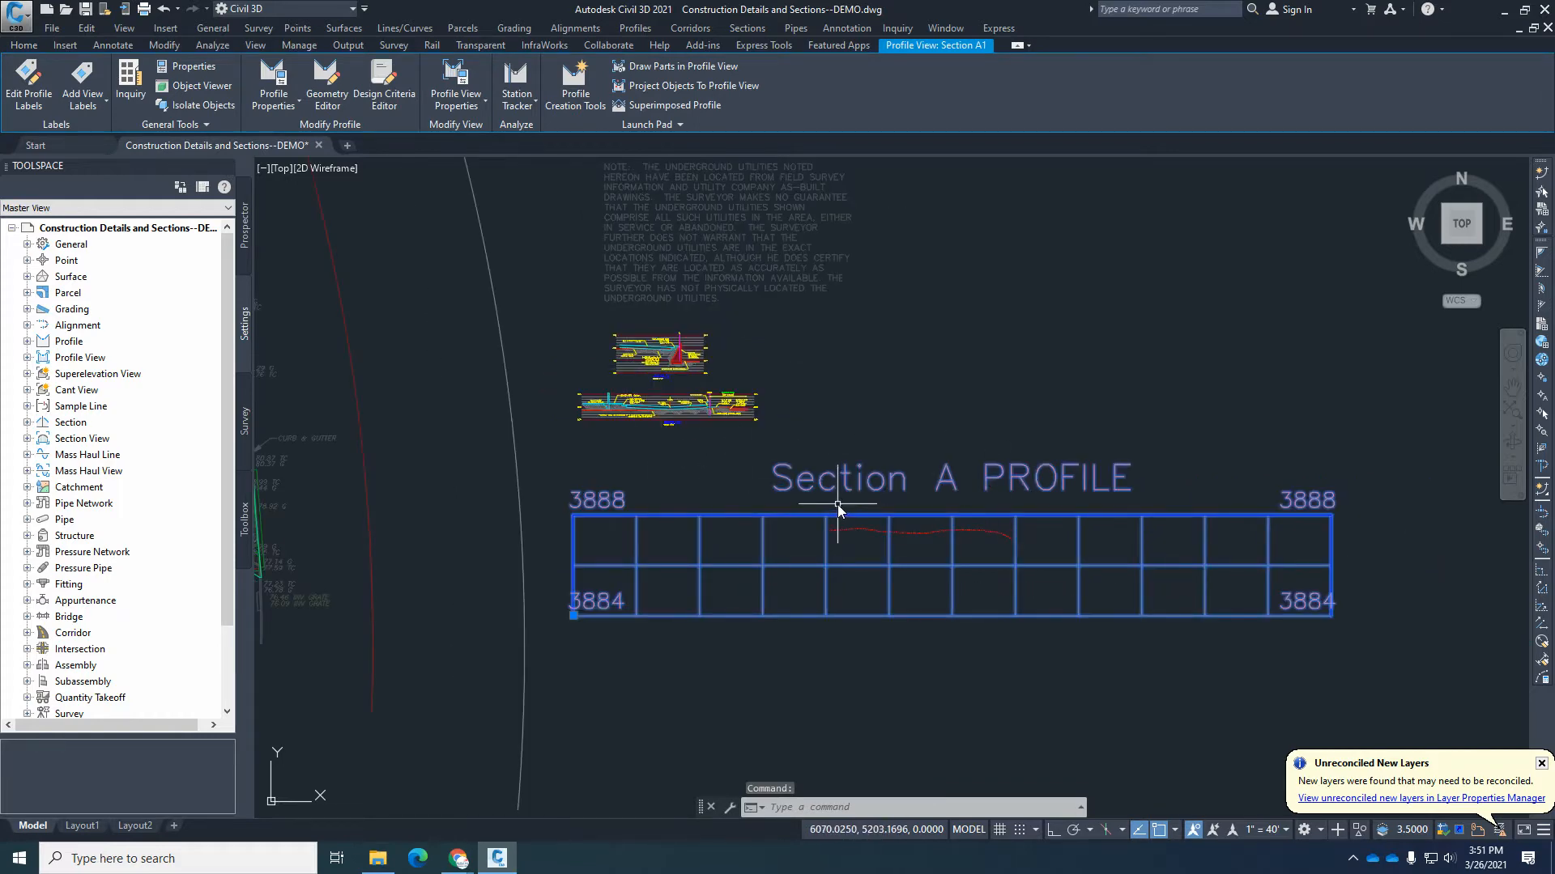
scroll(599, 401, "up", 4)
scroll(597, 401, "down", 4)
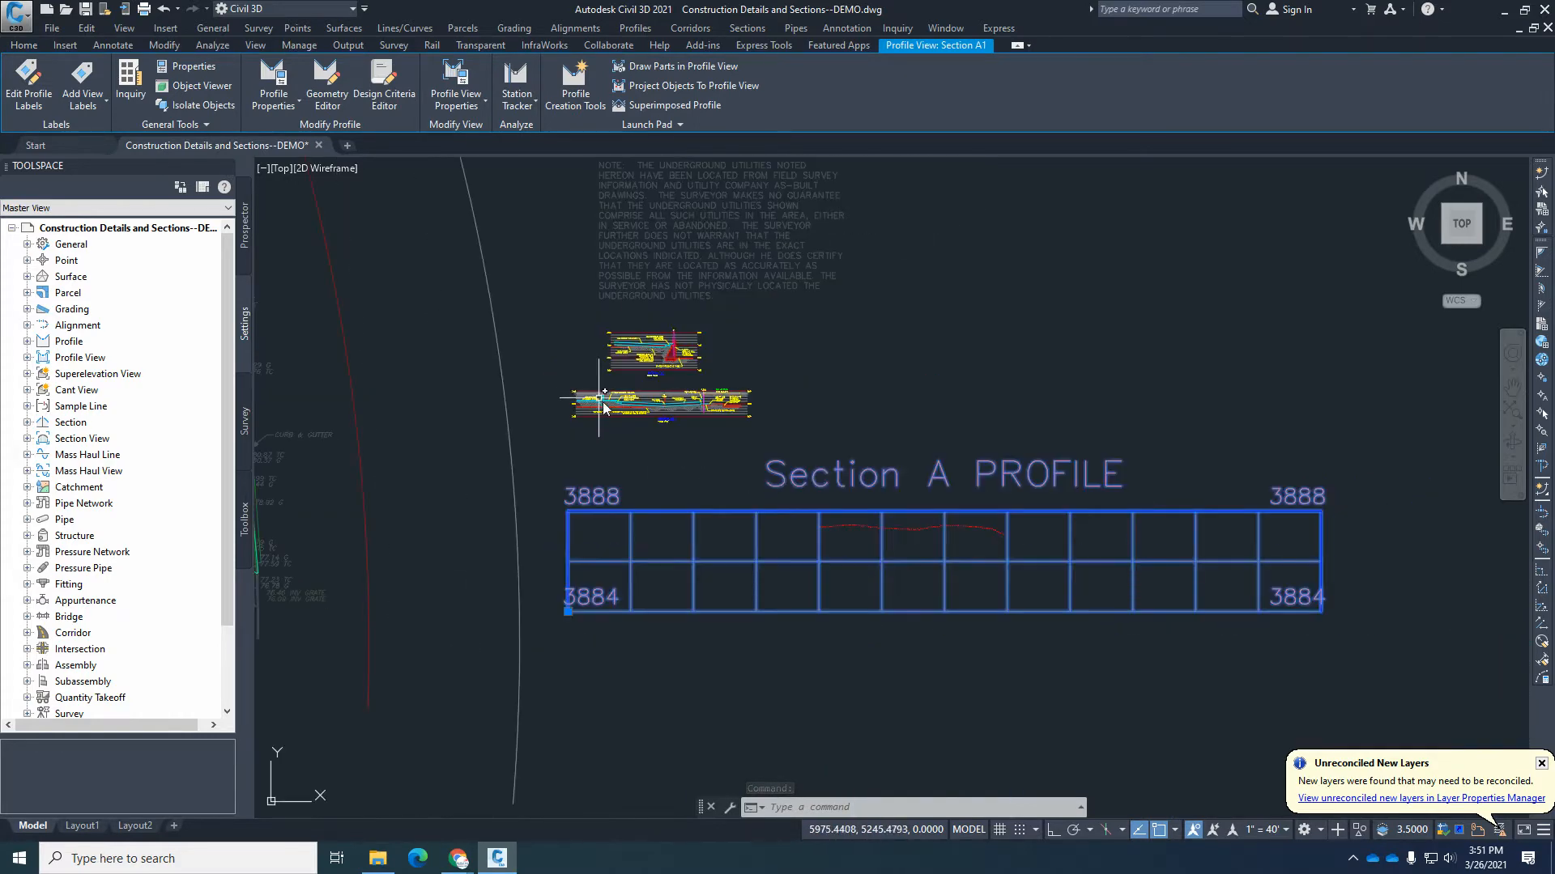
key("Escape")
key("Escape")
left_click(791, 475)
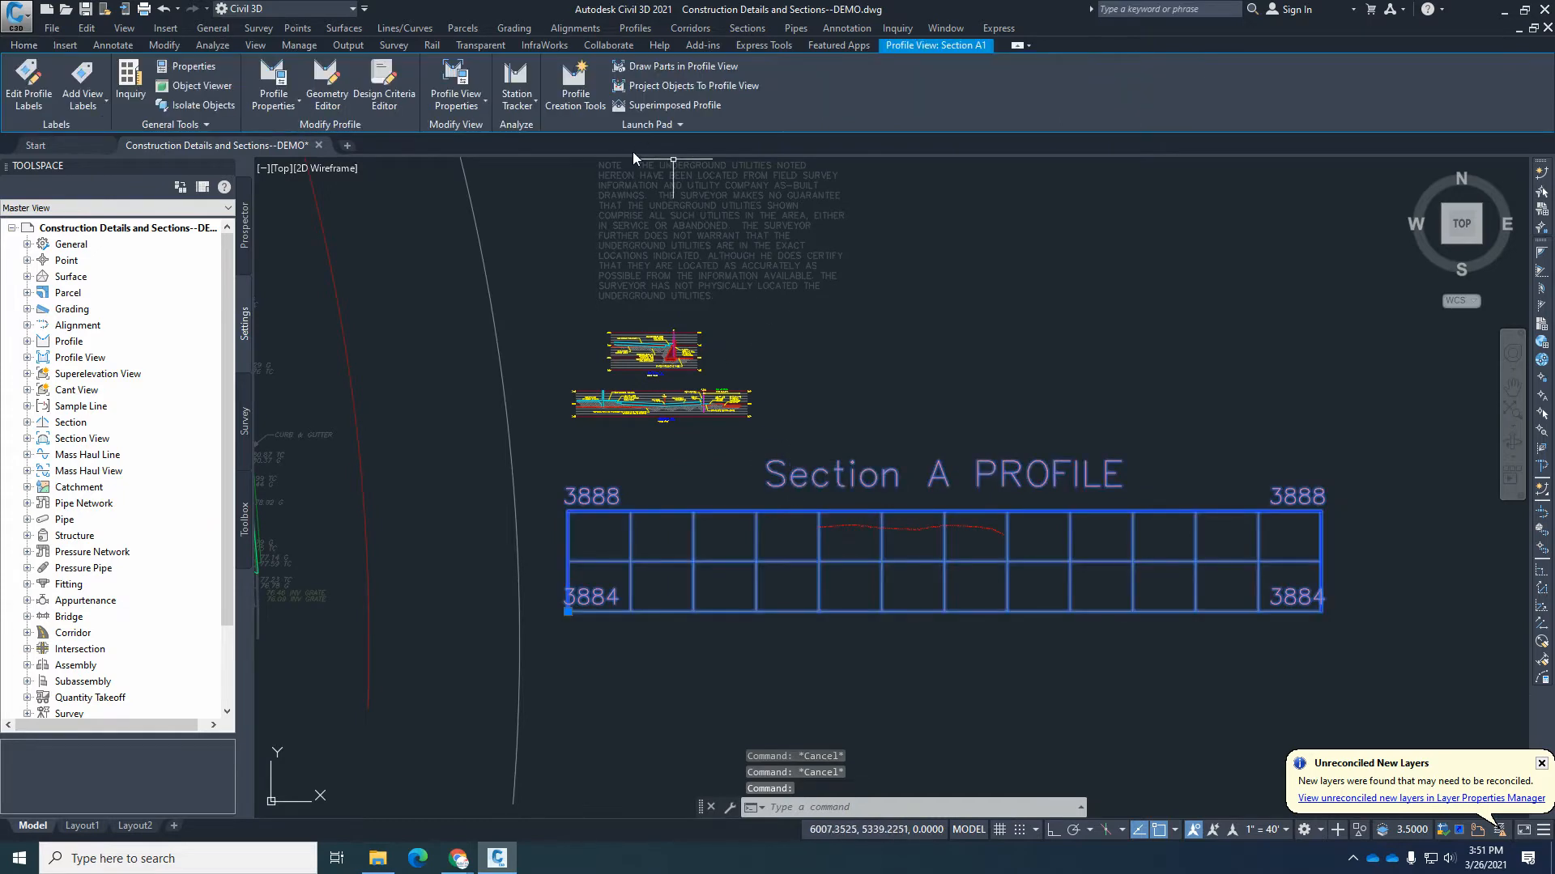
key("Escape")
left_click(800, 473)
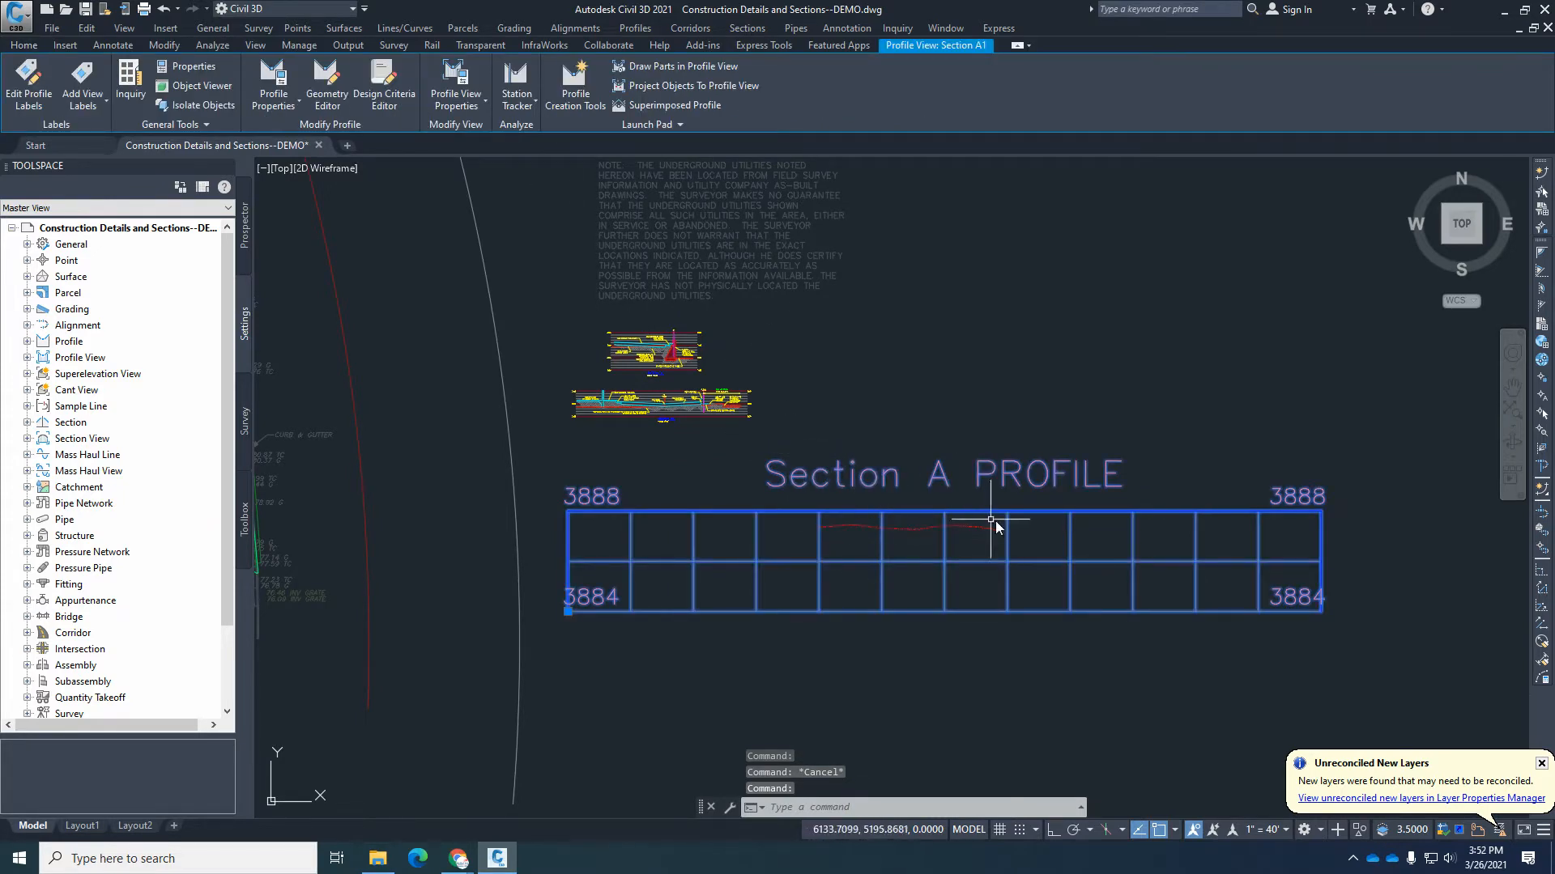
key("Escape")
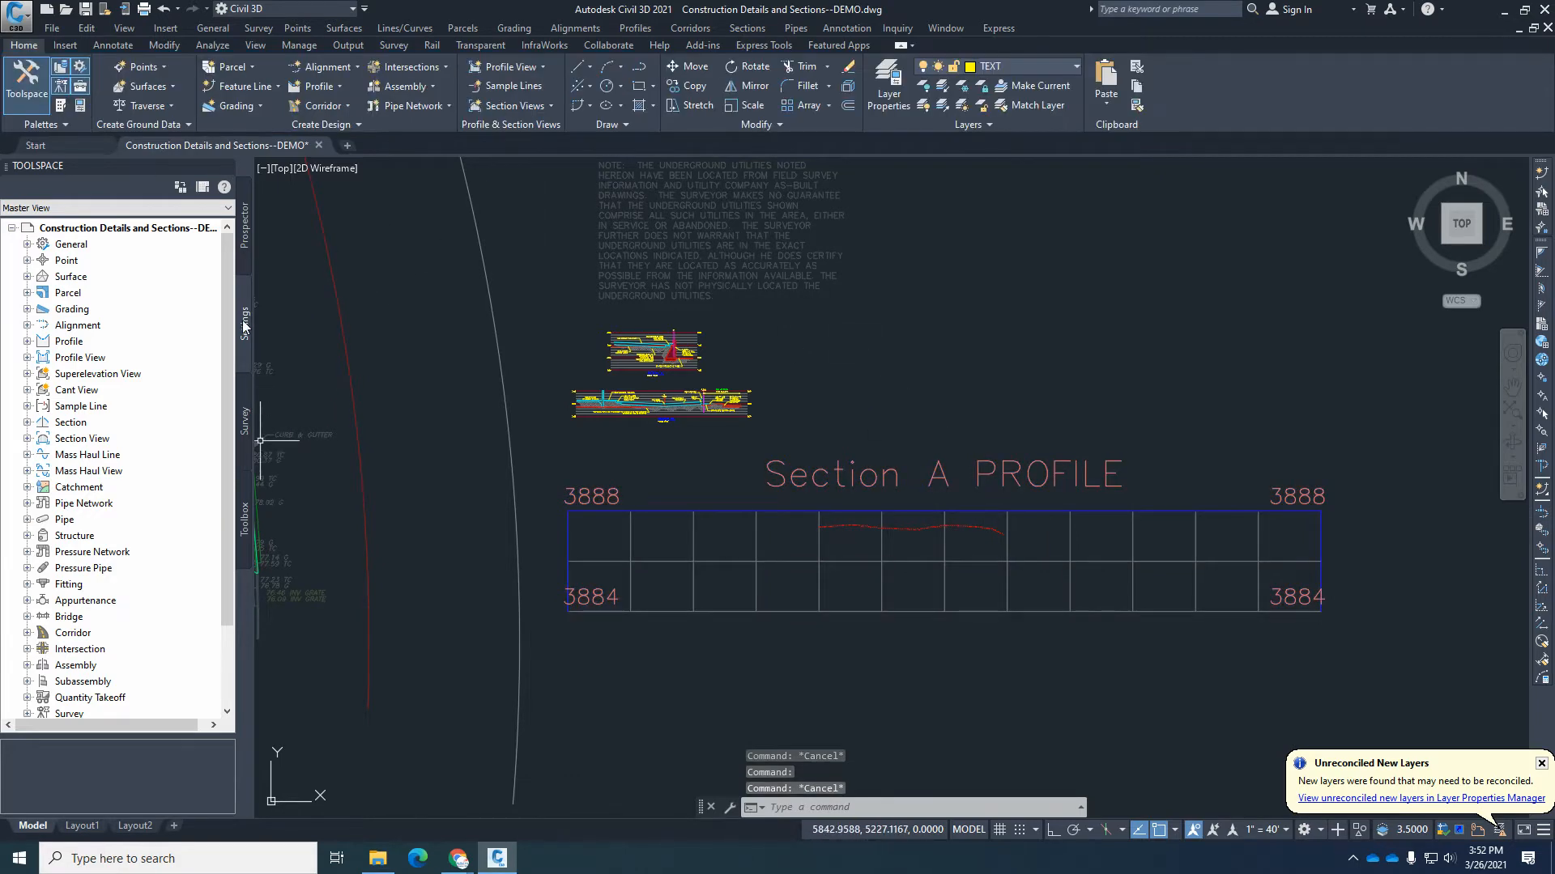
Create a reference to the Proposed Gnd surface from the data shortcuts and list the drawing's surfaces.
left_click(244, 234)
left_click(27, 504)
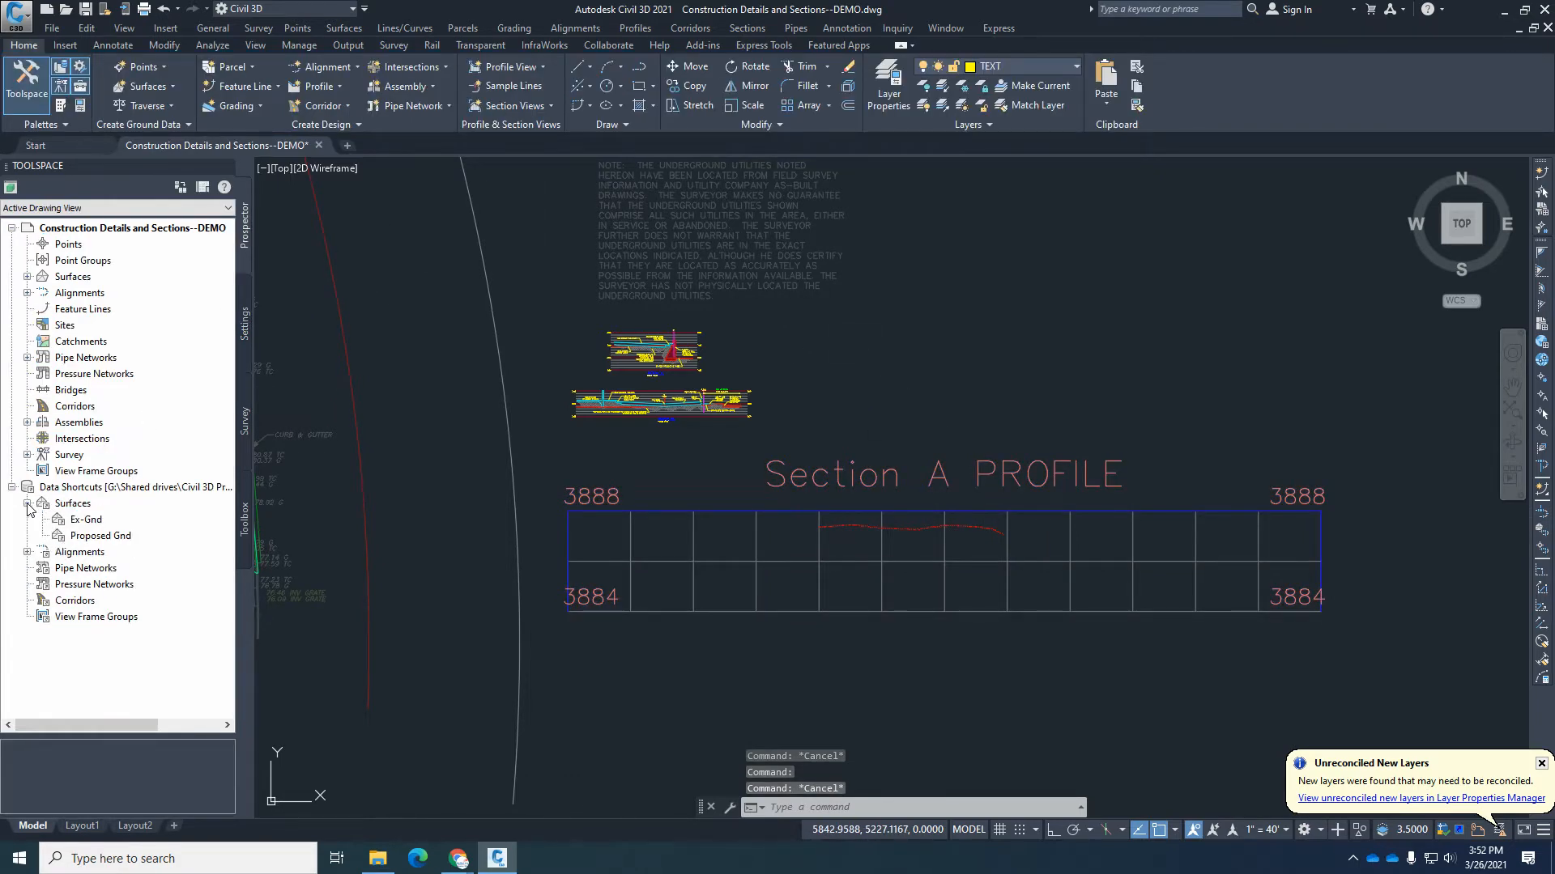
right_click(93, 540)
left_click(128, 542)
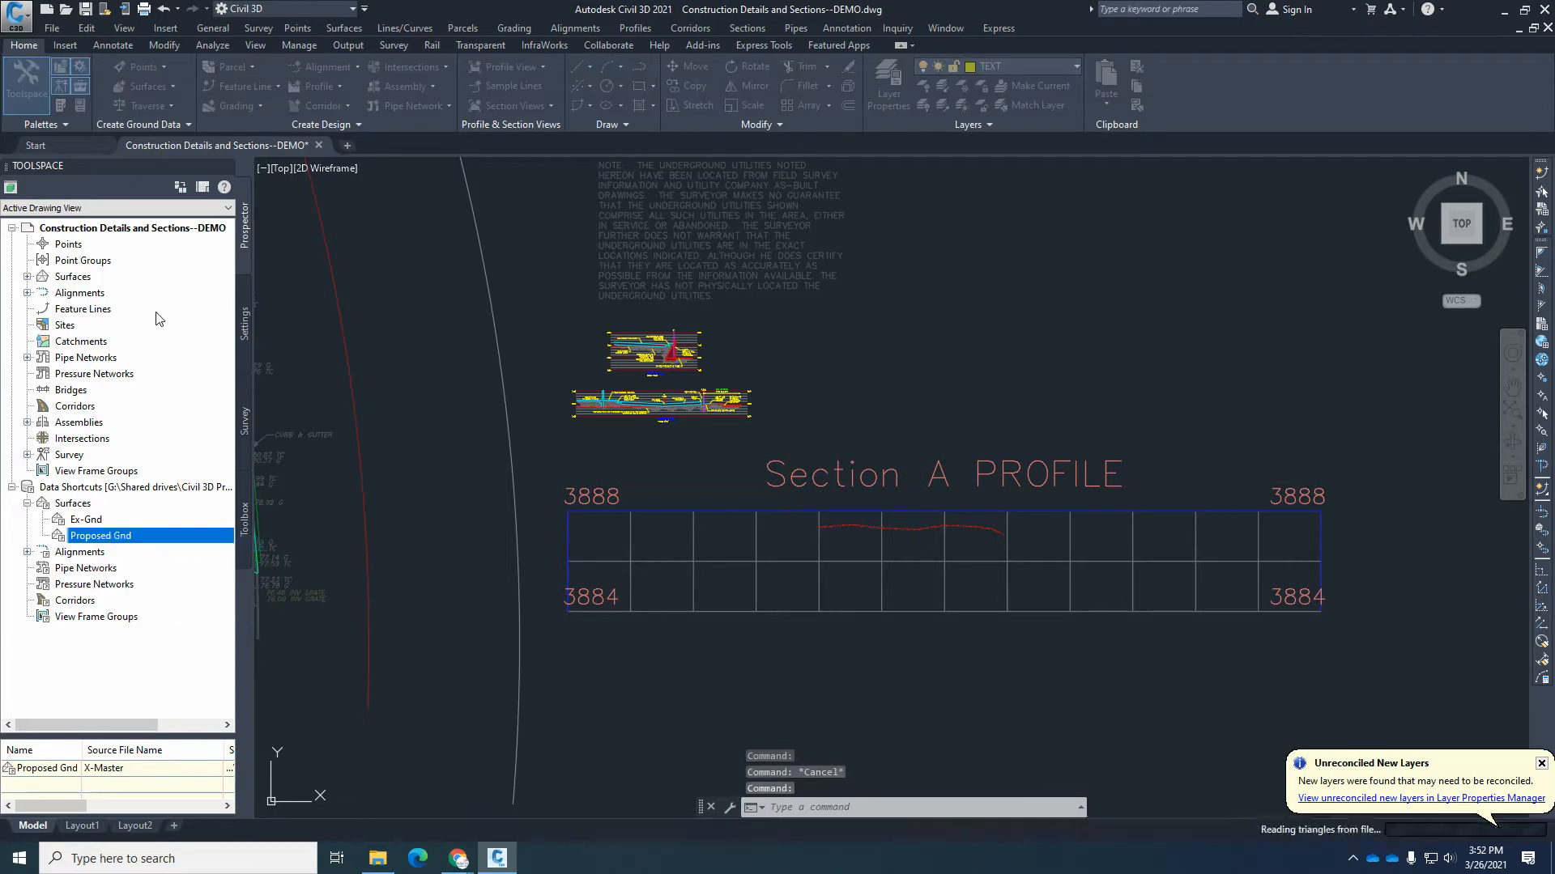
left_click(811, 549)
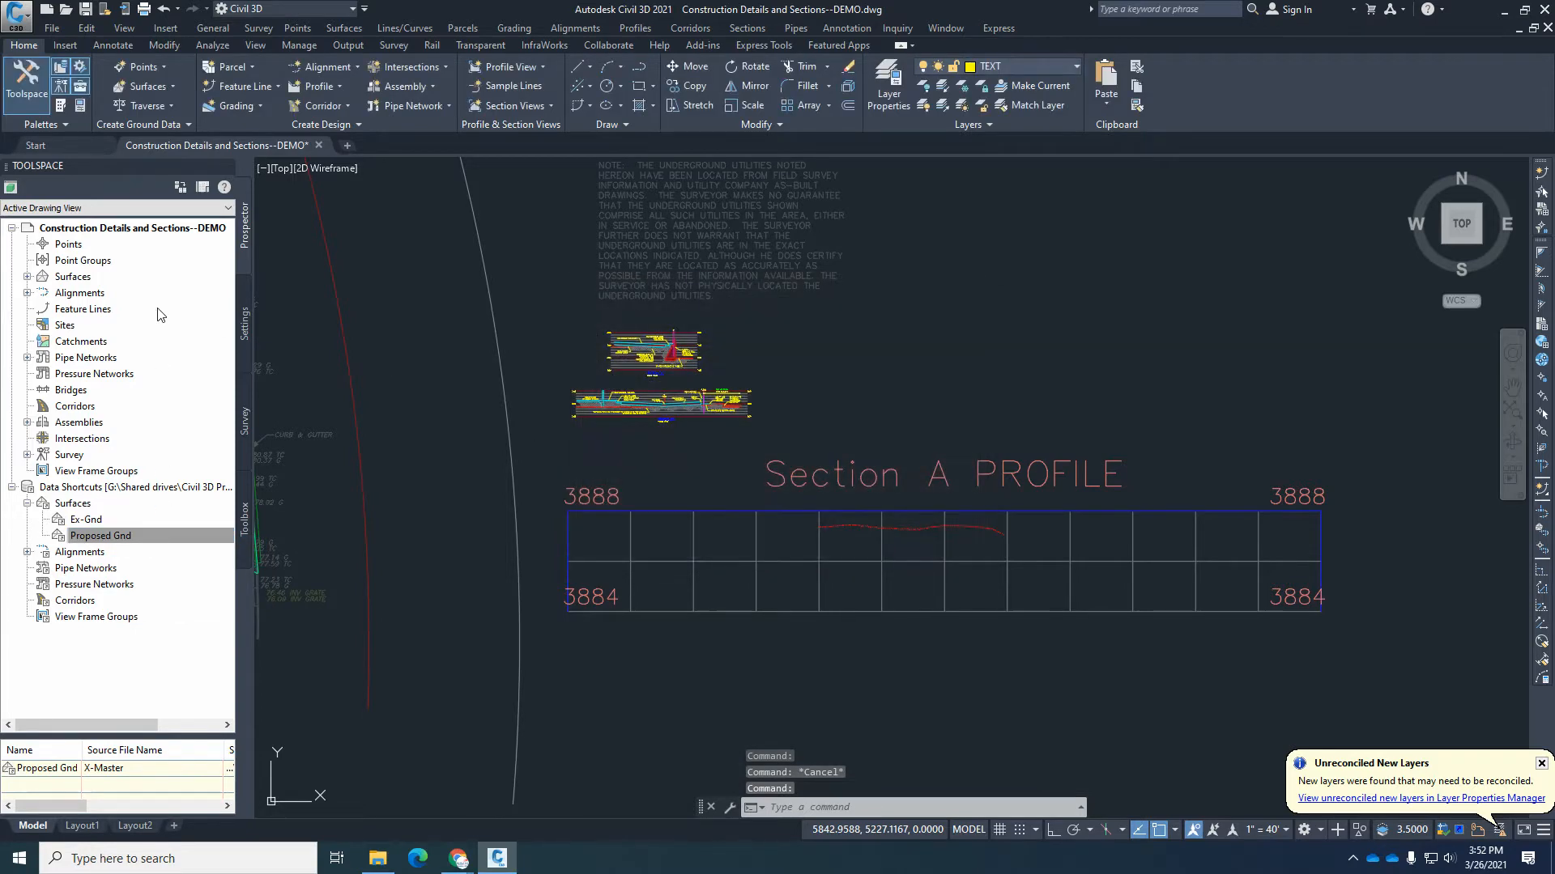
left_click(26, 277)
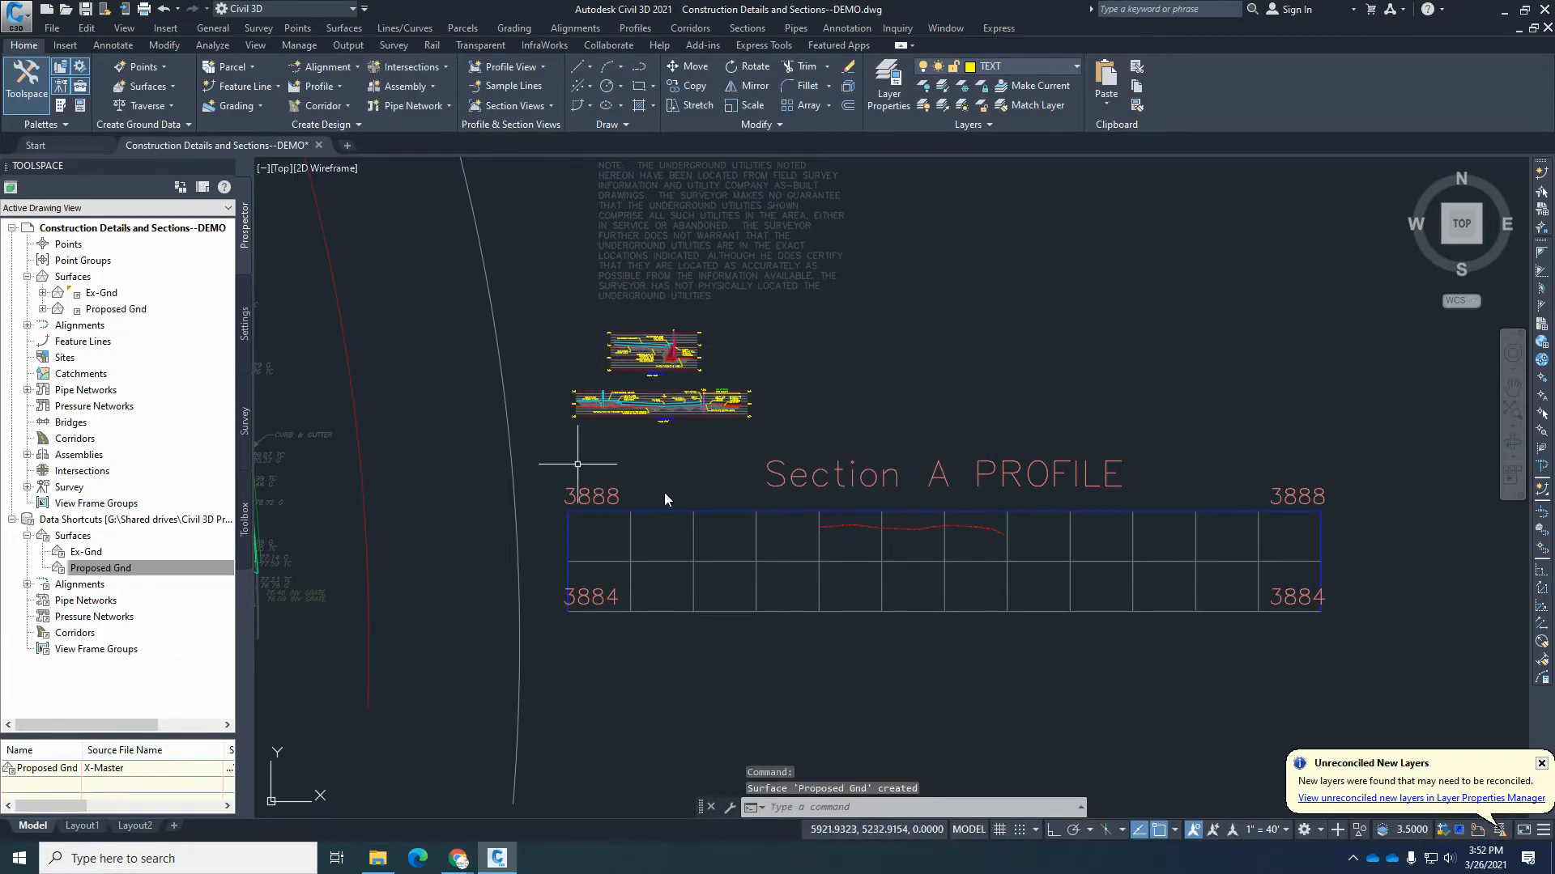
Create a surface profile of Proposed Gnd along the Section A alignment and dismiss the event report.
left_click(634, 27)
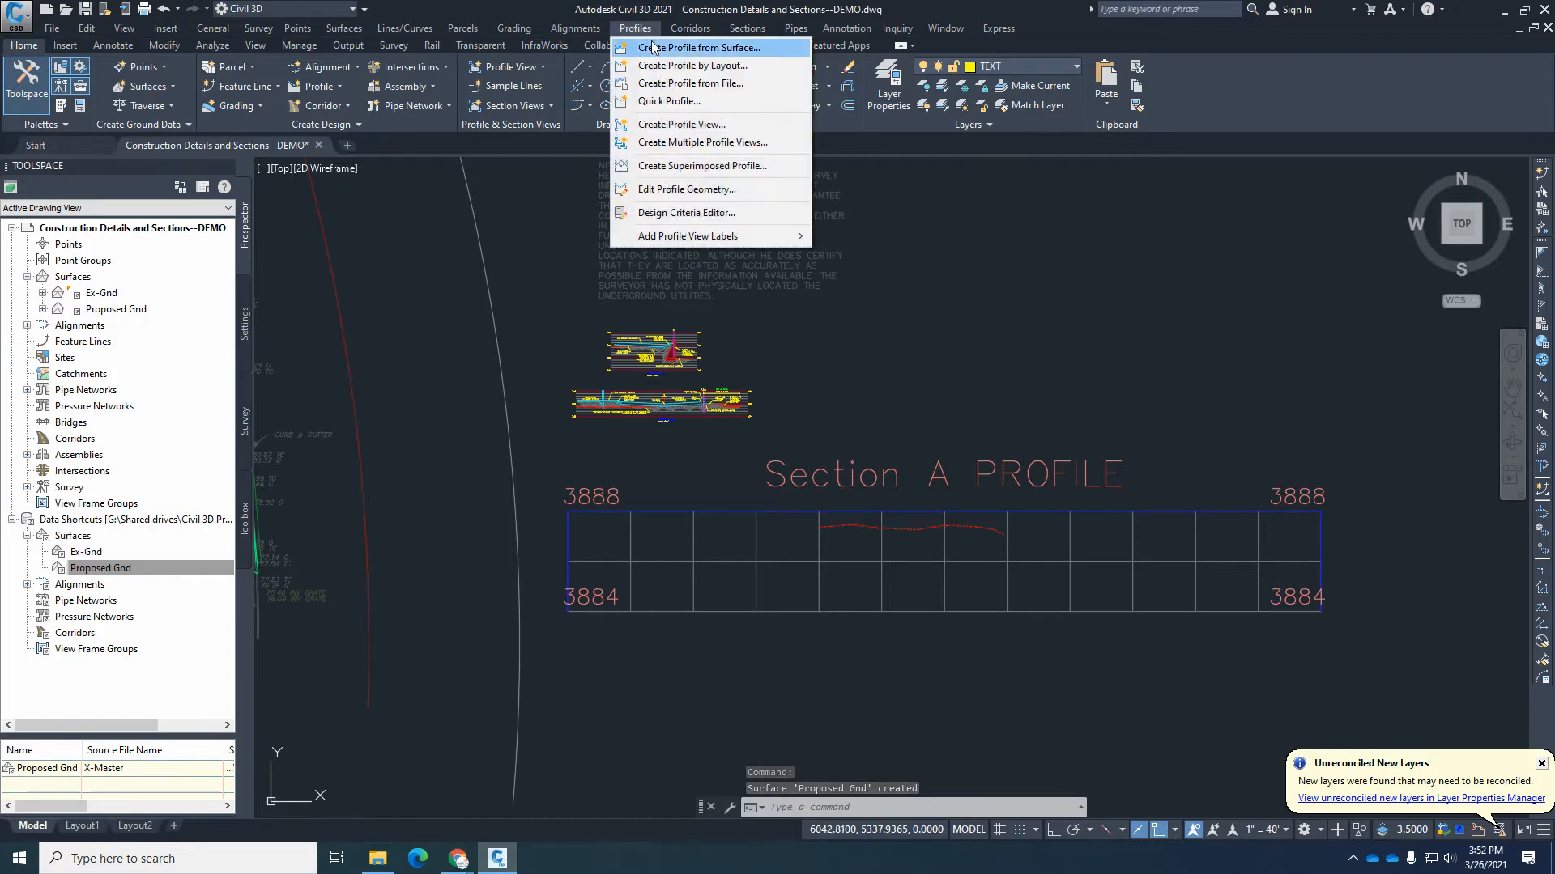
left_click(658, 46)
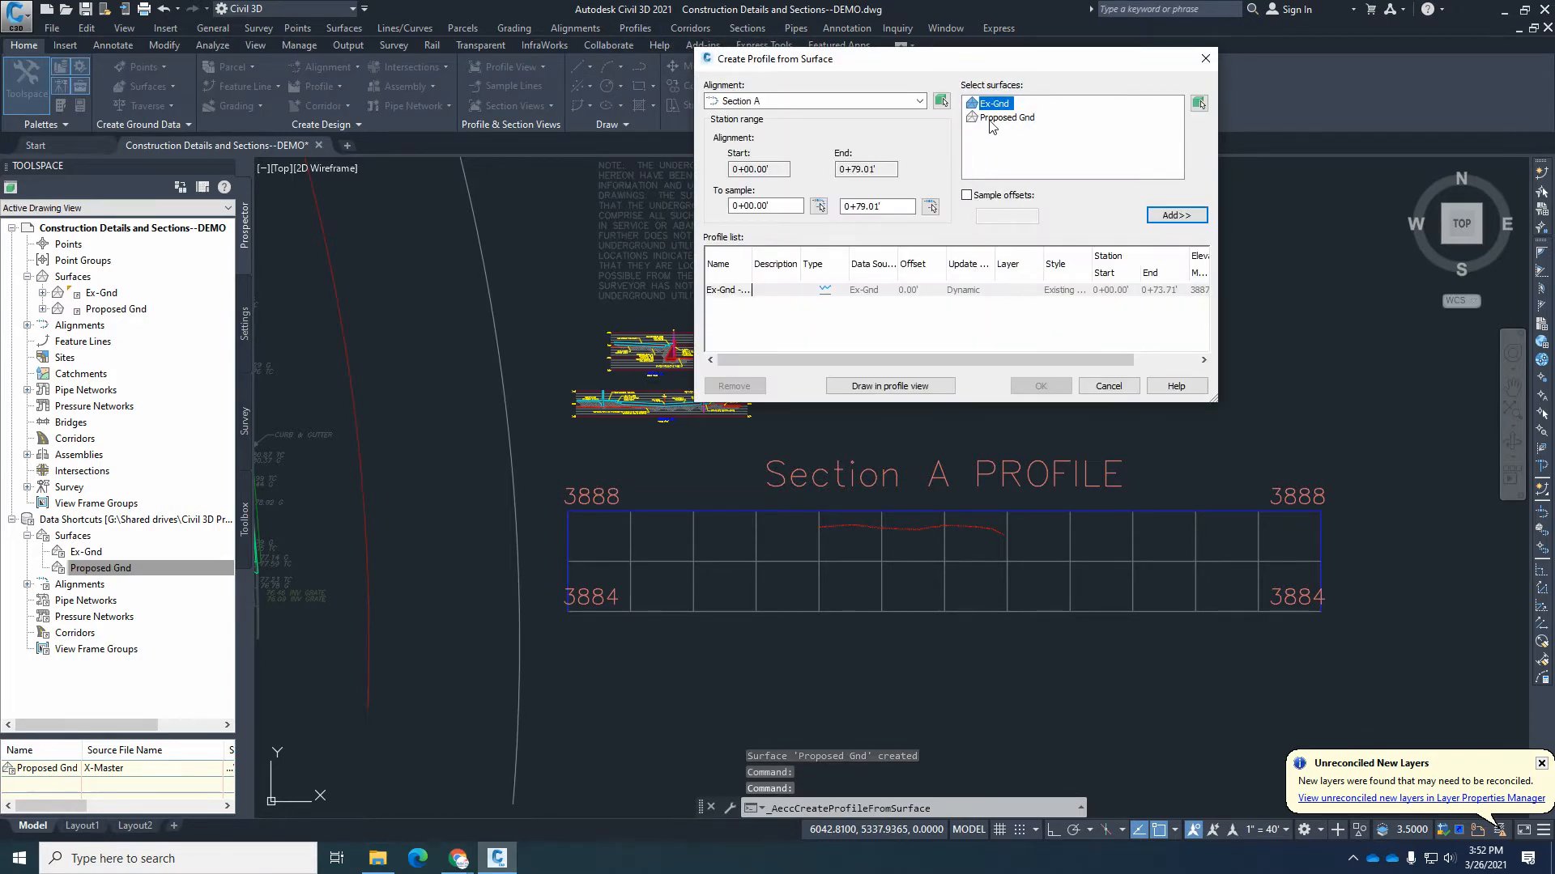
left_click(996, 118)
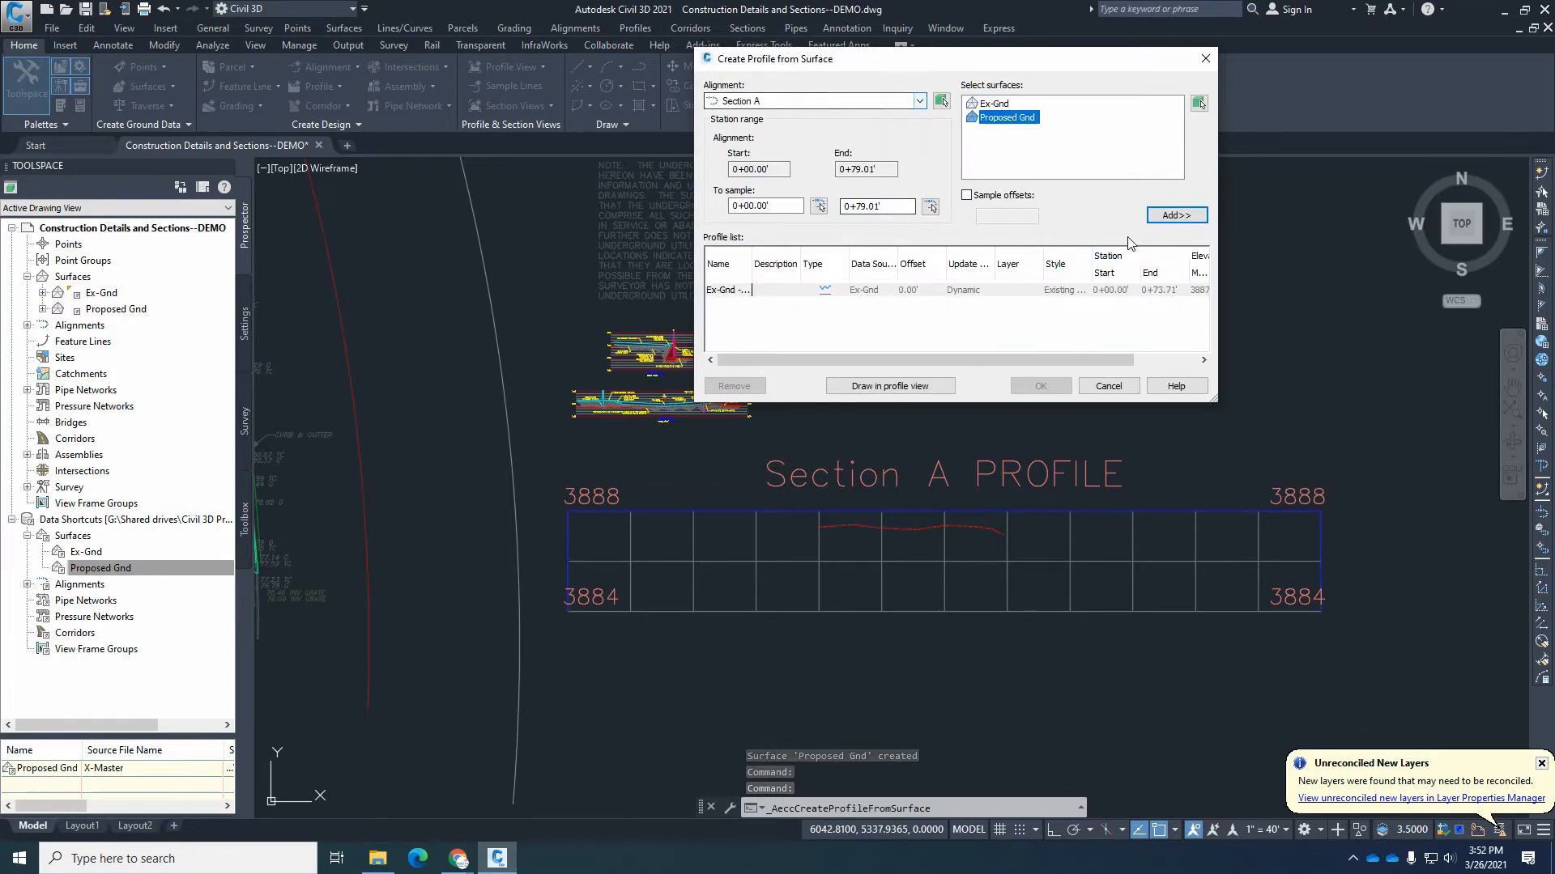
left_click(1175, 214)
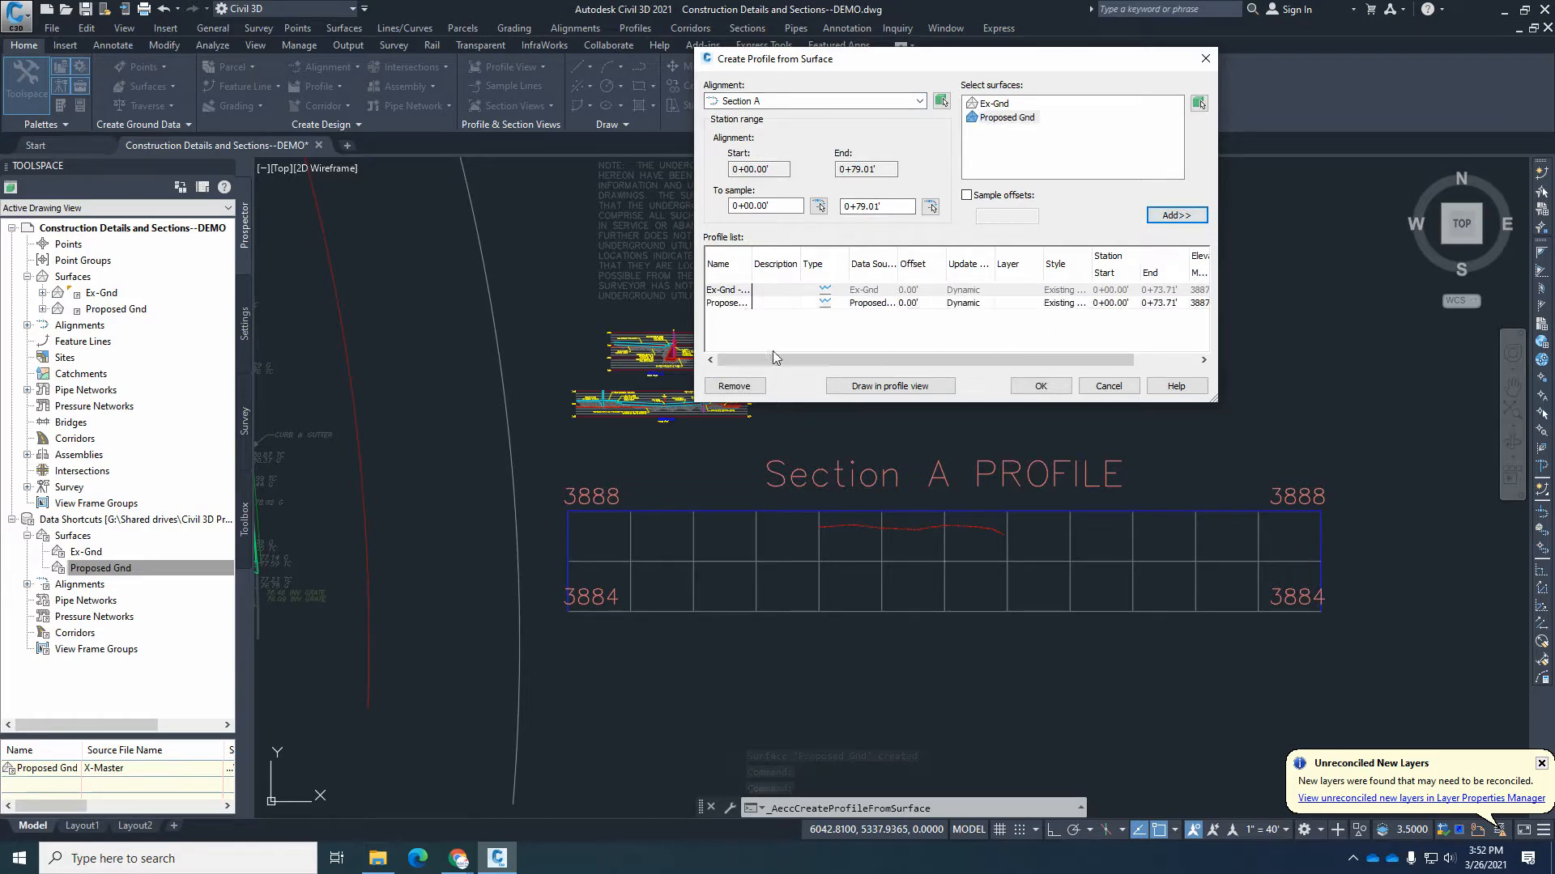
left_click(1040, 387)
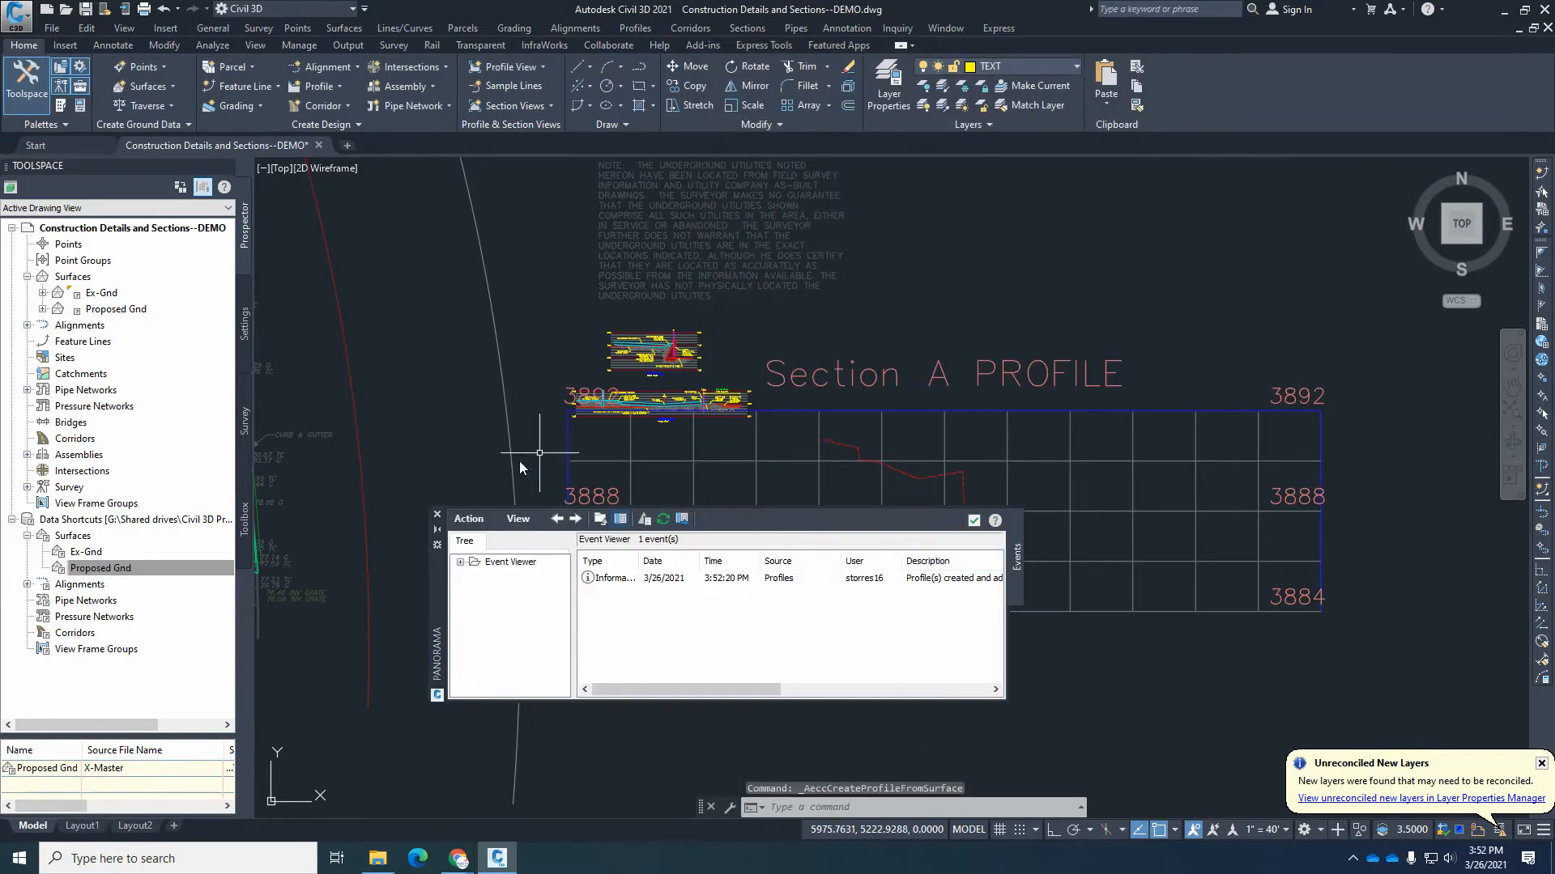
left_click(437, 515)
Move the Section A profile view straight down so it clears the annotated section drawings above it.
scroll(824, 421, "up", 2)
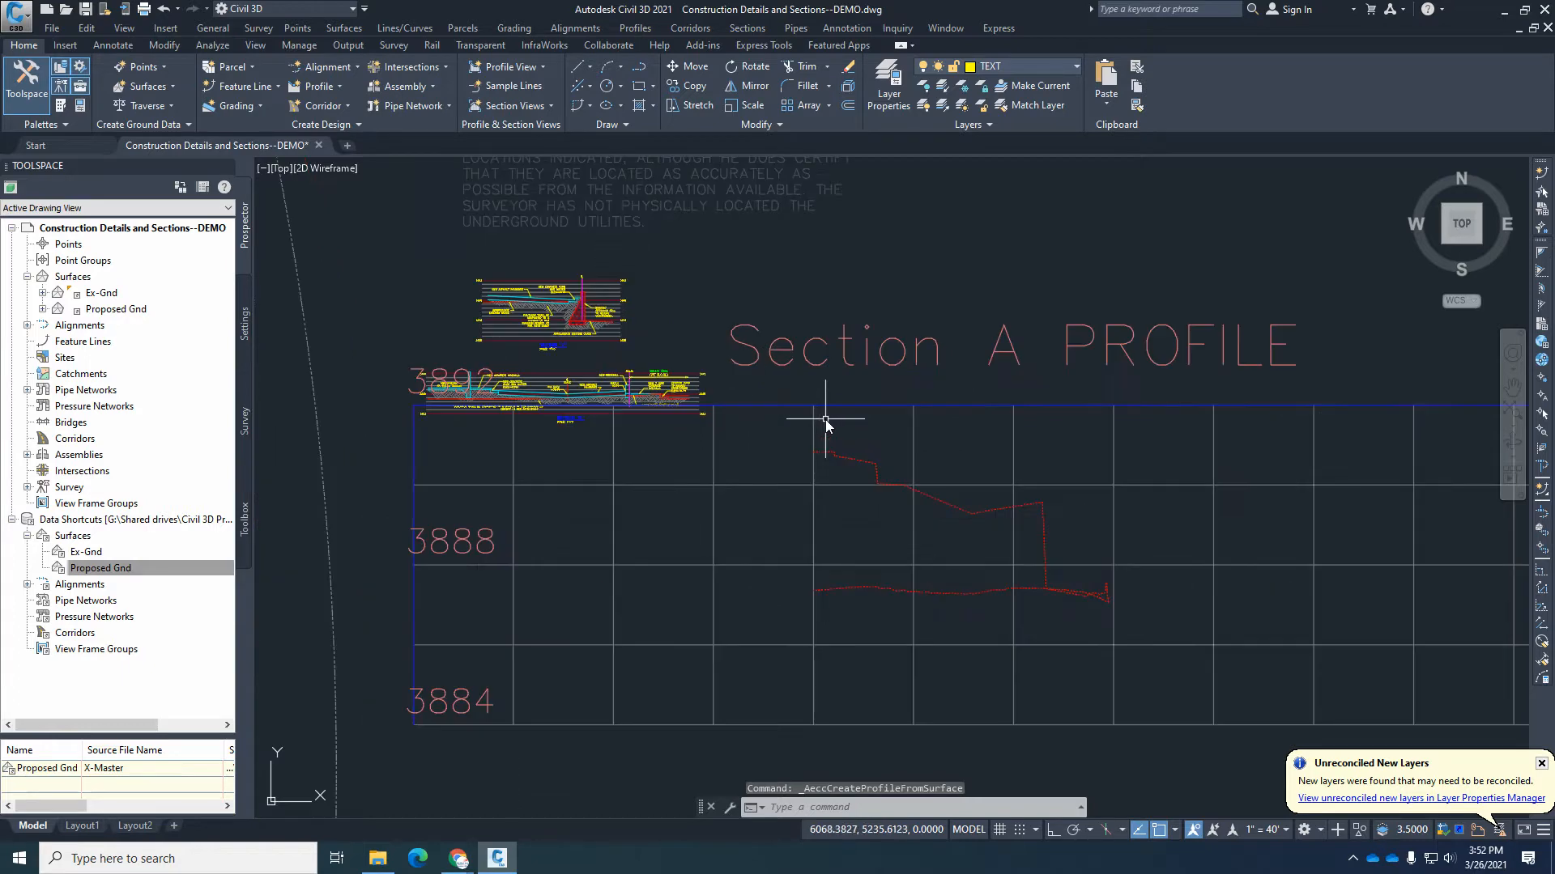
key("Escape")
key("Escape")
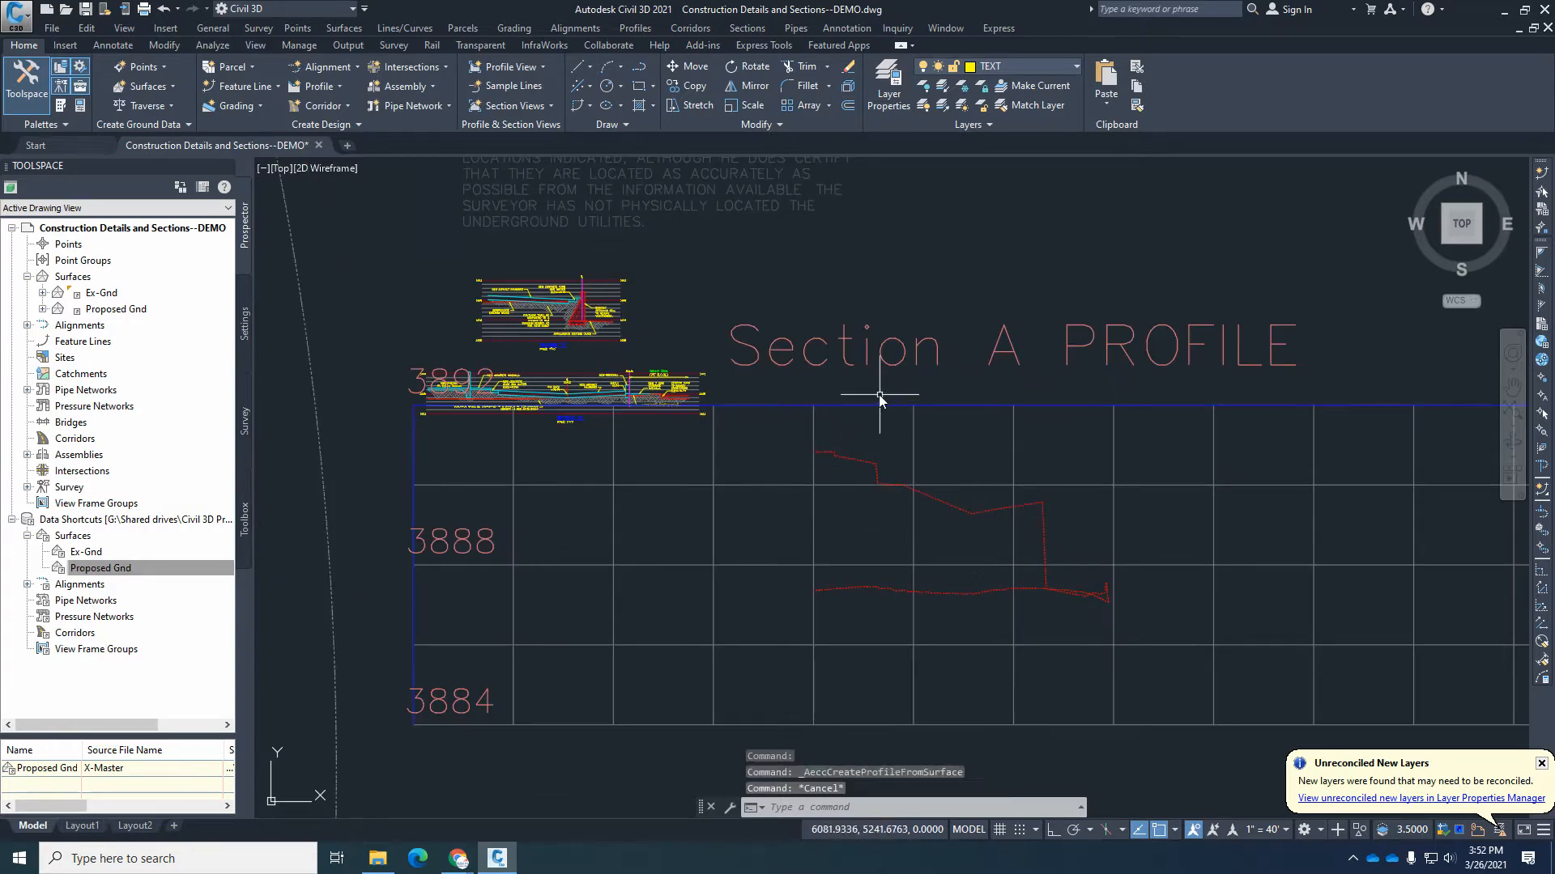
left_click(877, 406)
scroll(797, 455, "down", 2)
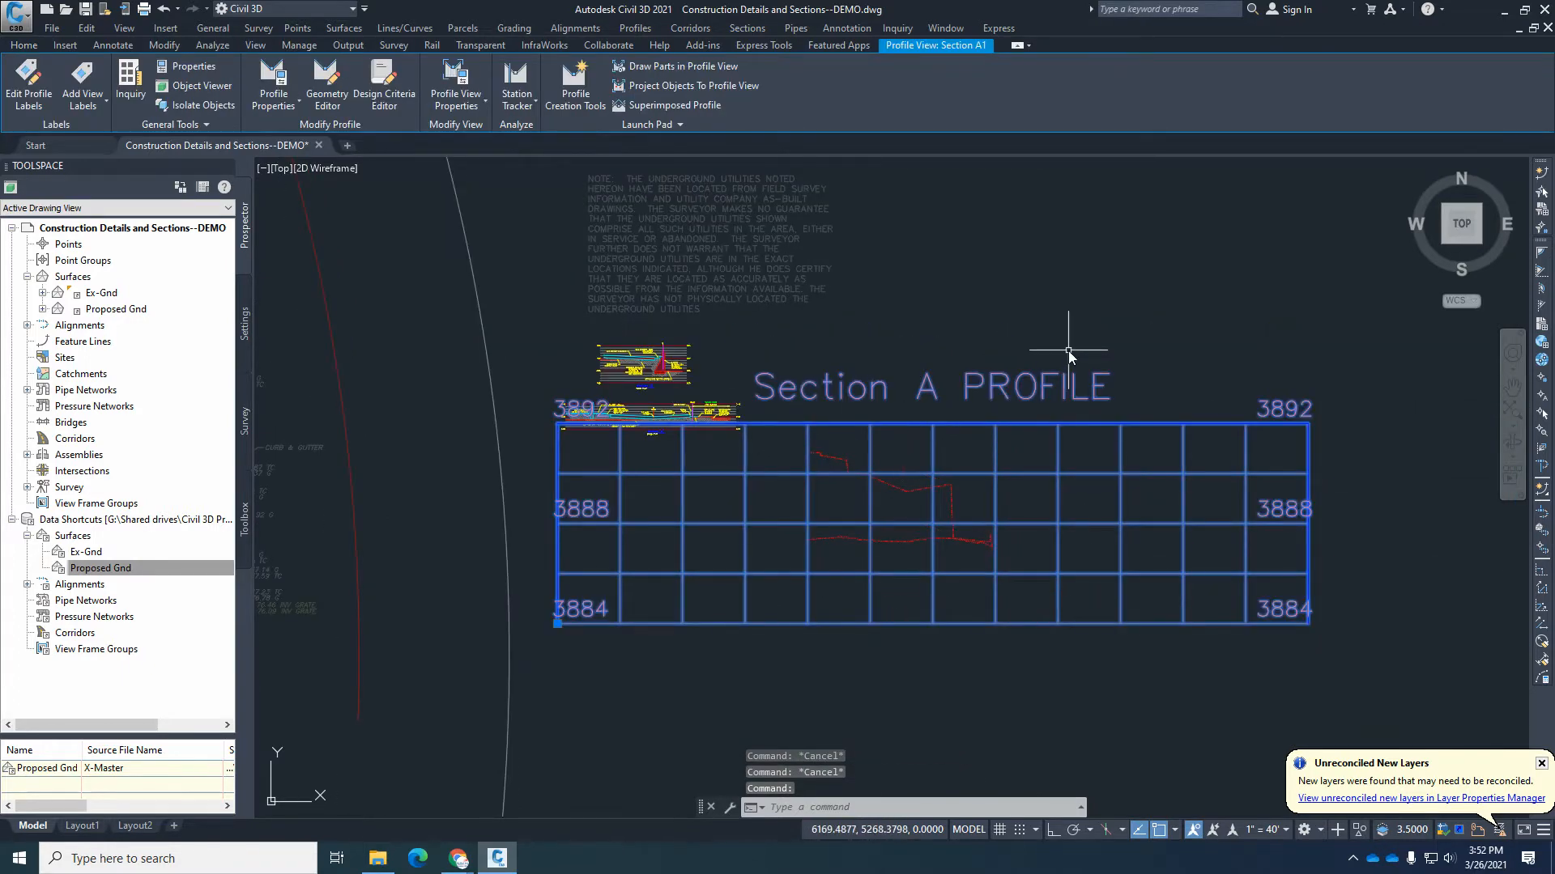
type("m")
key("space")
left_click(1081, 295)
left_click(1082, 361)
key("Escape")
key("Escape")
Open the Section A profile view's properties and start a copy of its current Profile View style.
left_click(937, 453)
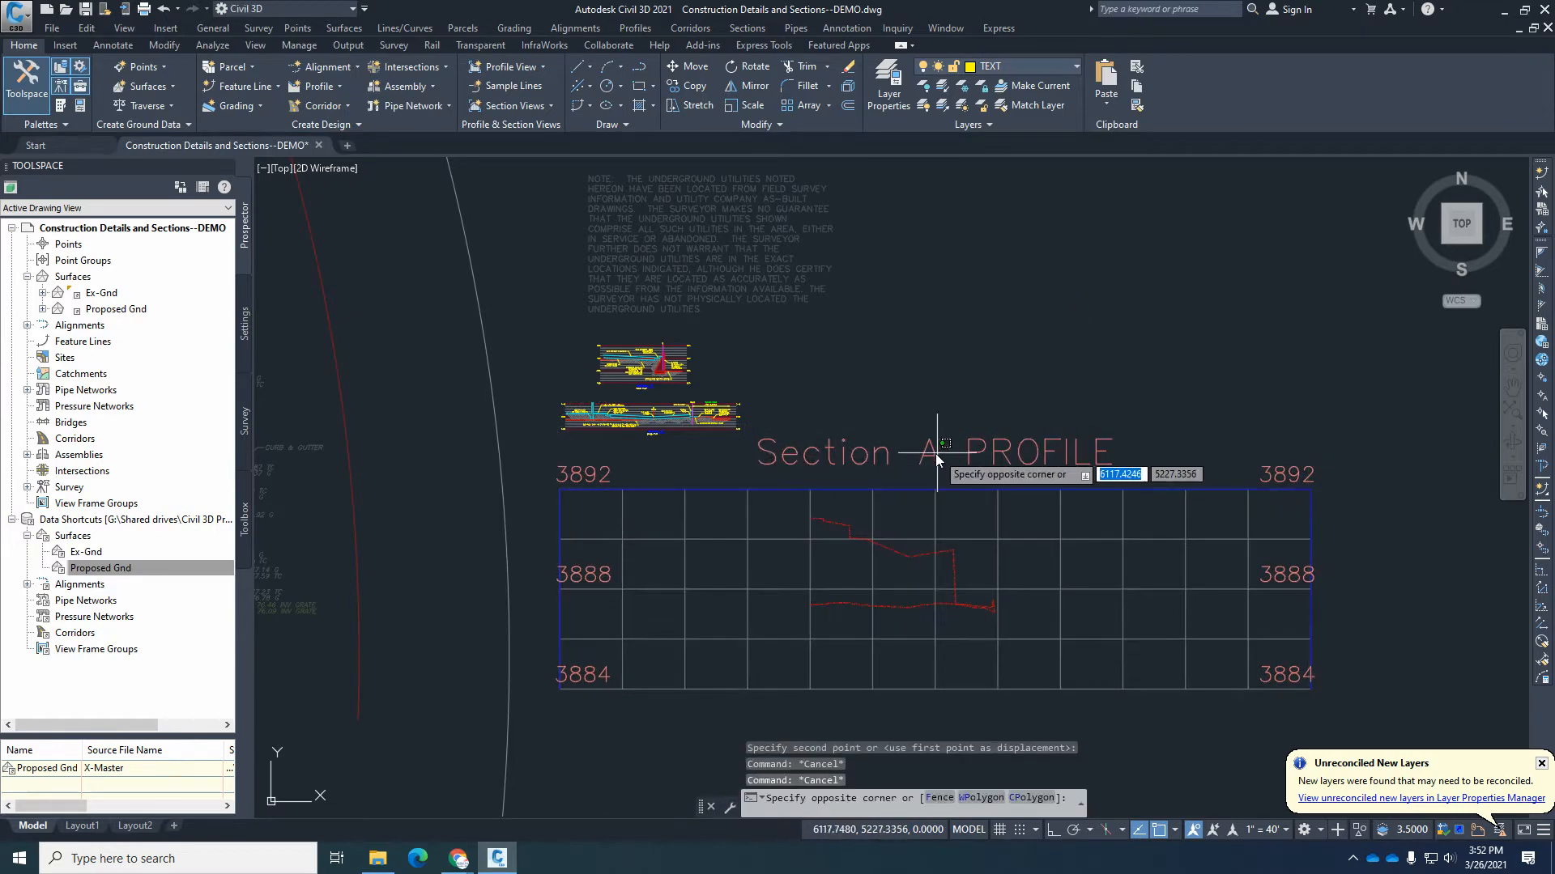
left_click(928, 453)
left_click(463, 105)
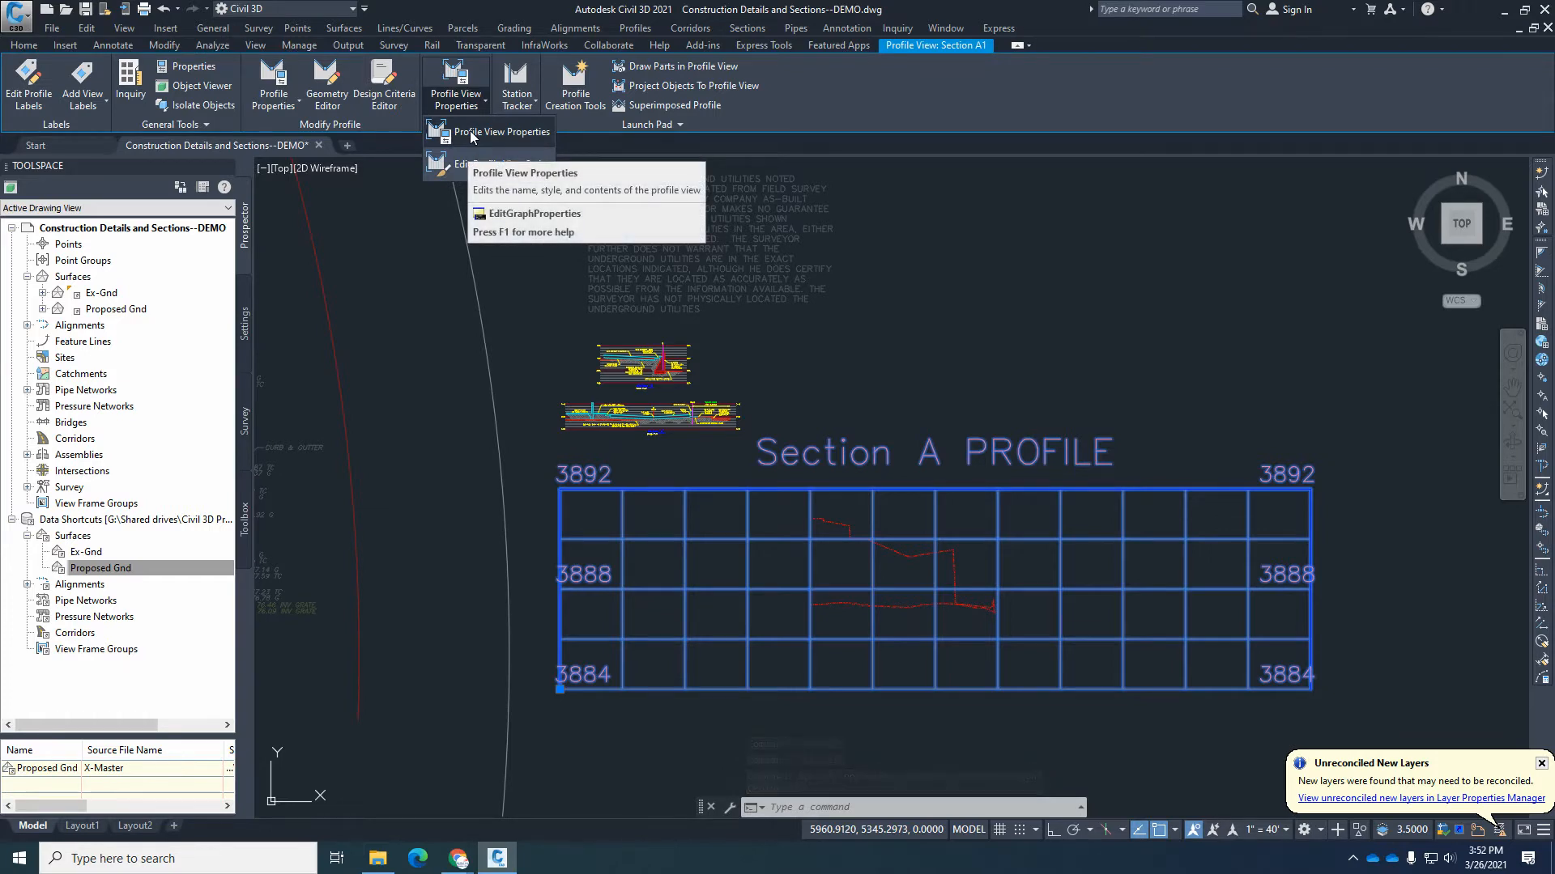
left_click(473, 134)
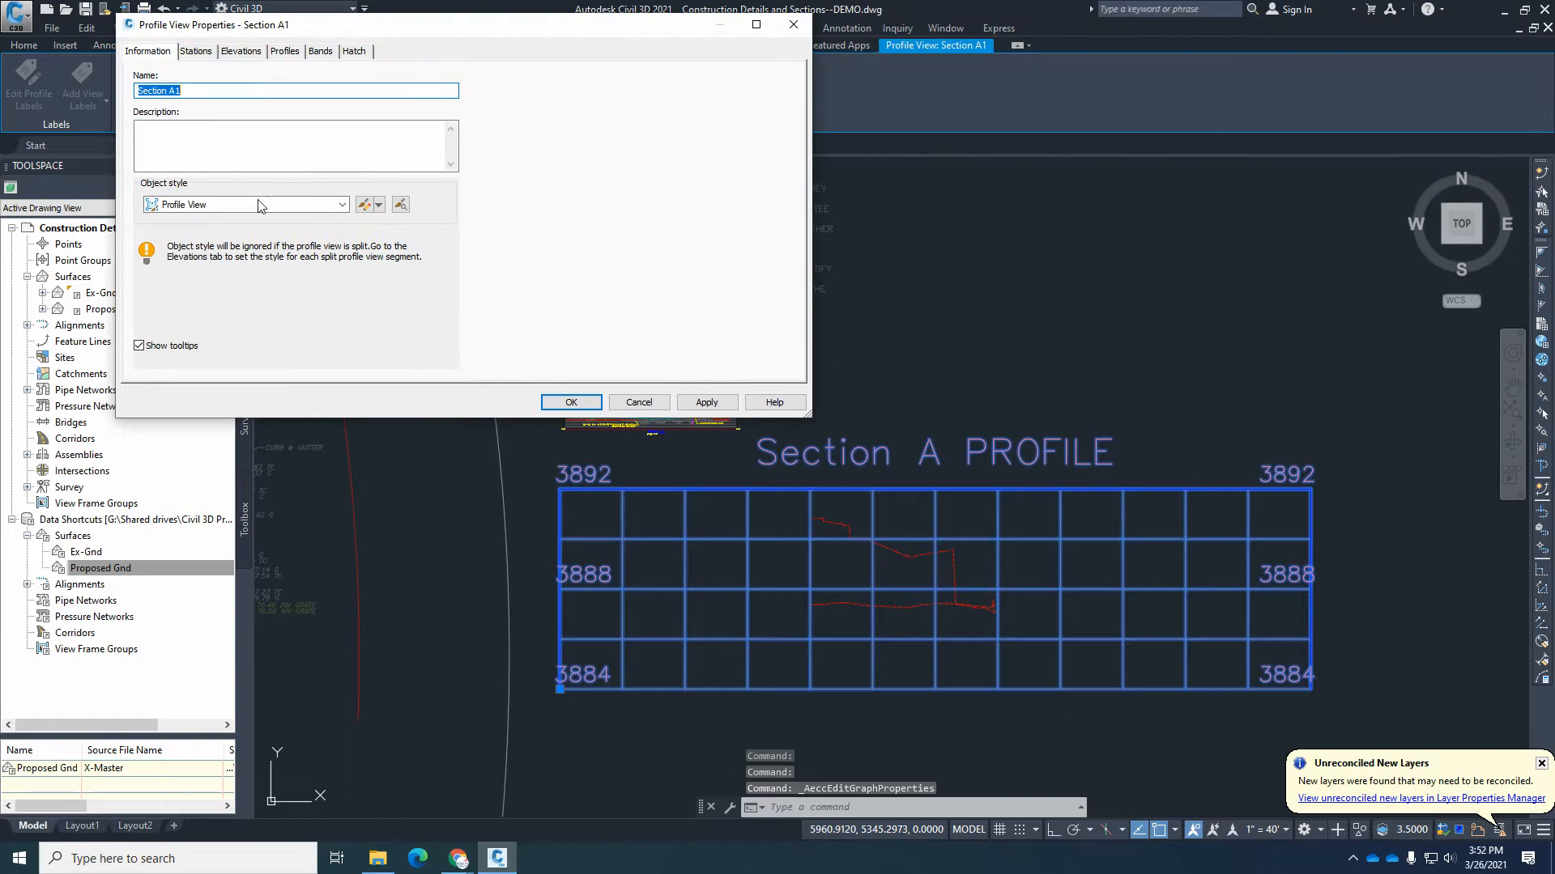
left_click(343, 205)
left_click(345, 208)
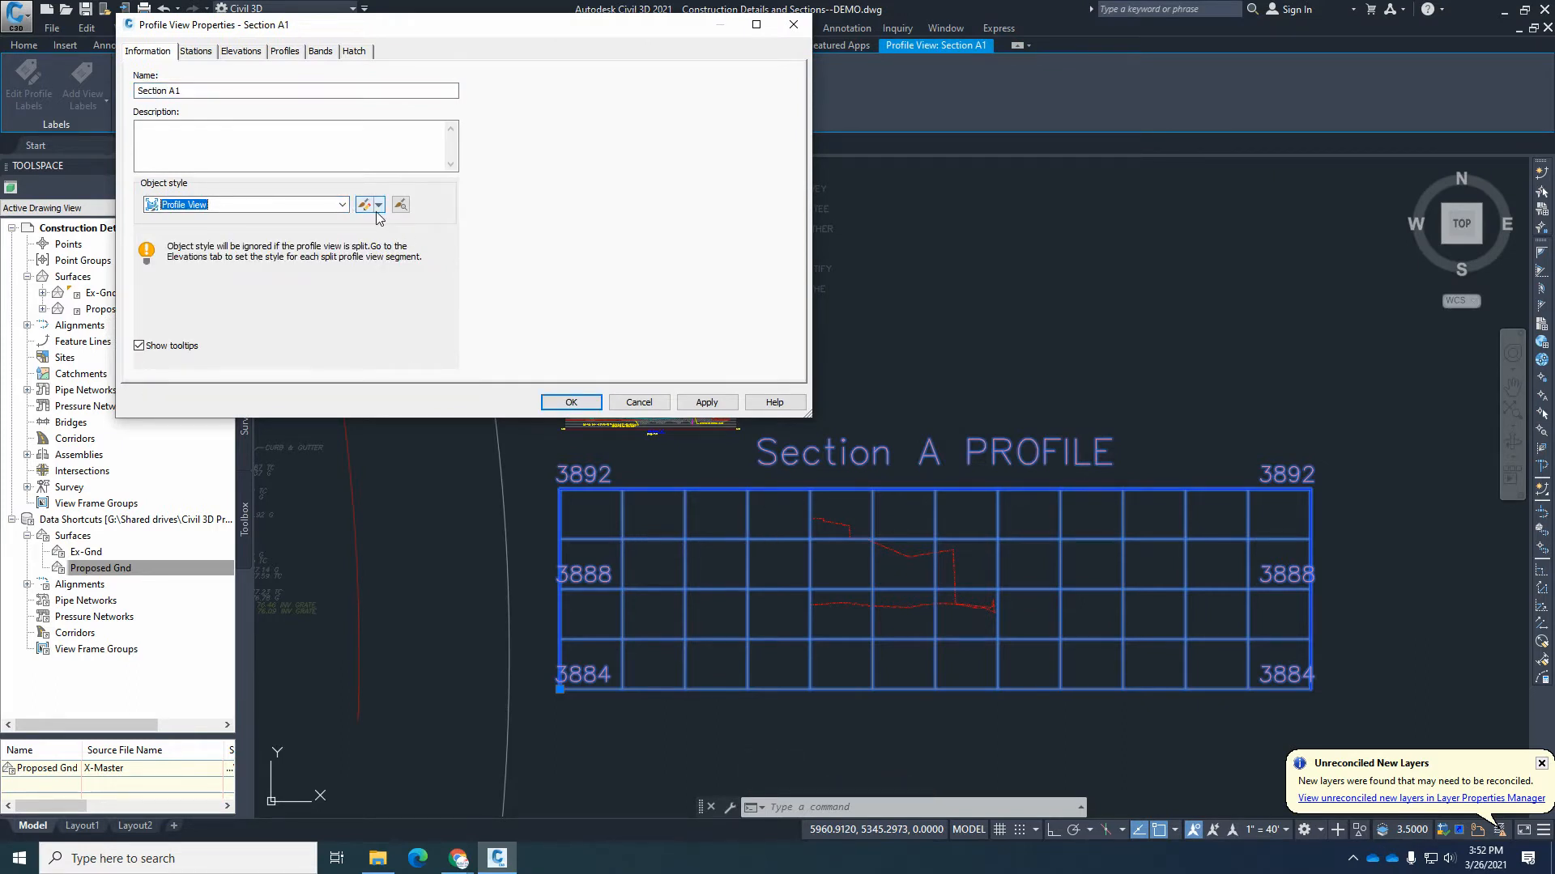
left_click(379, 206)
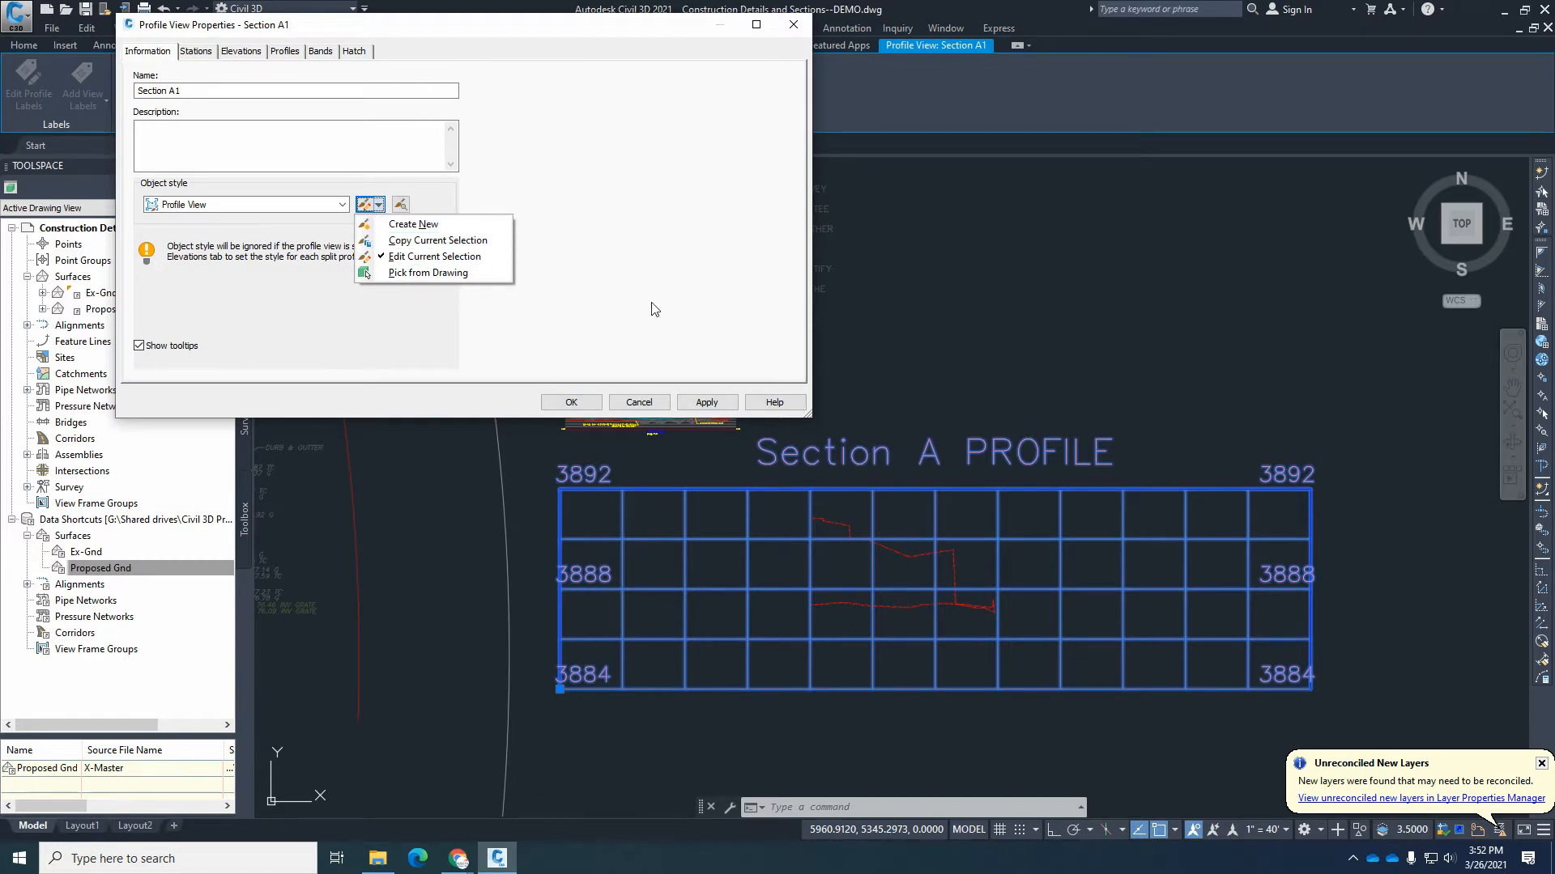
left_click(453, 241)
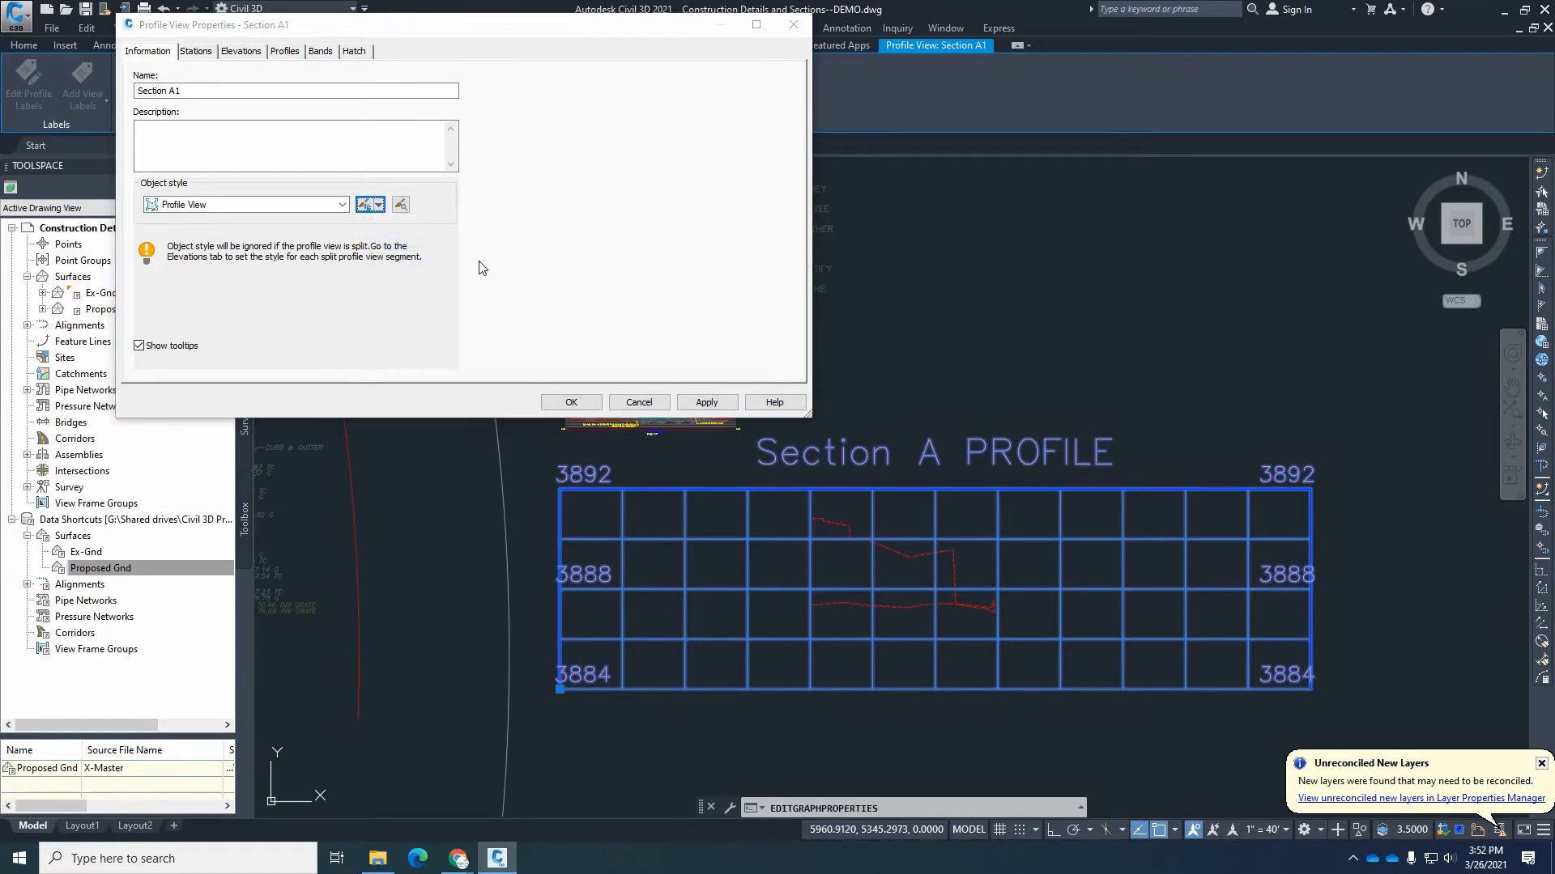
Name the copied style Engineering Section View and apply it to the Section A profile view.
left_click(87, 93)
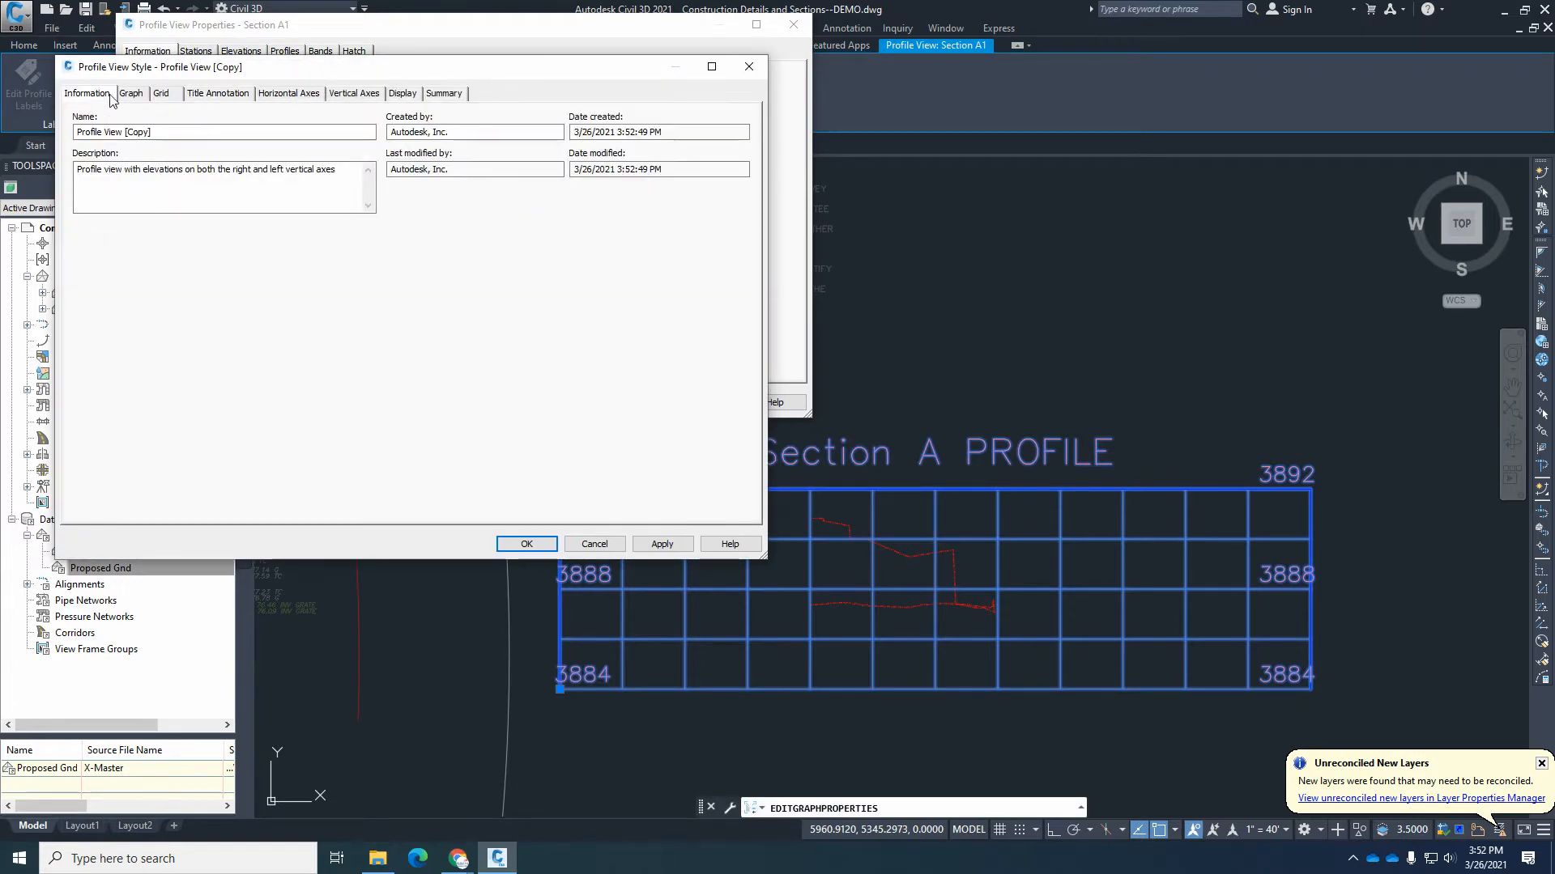
left_click(175, 133)
left_click_drag(175, 133, 64, 131)
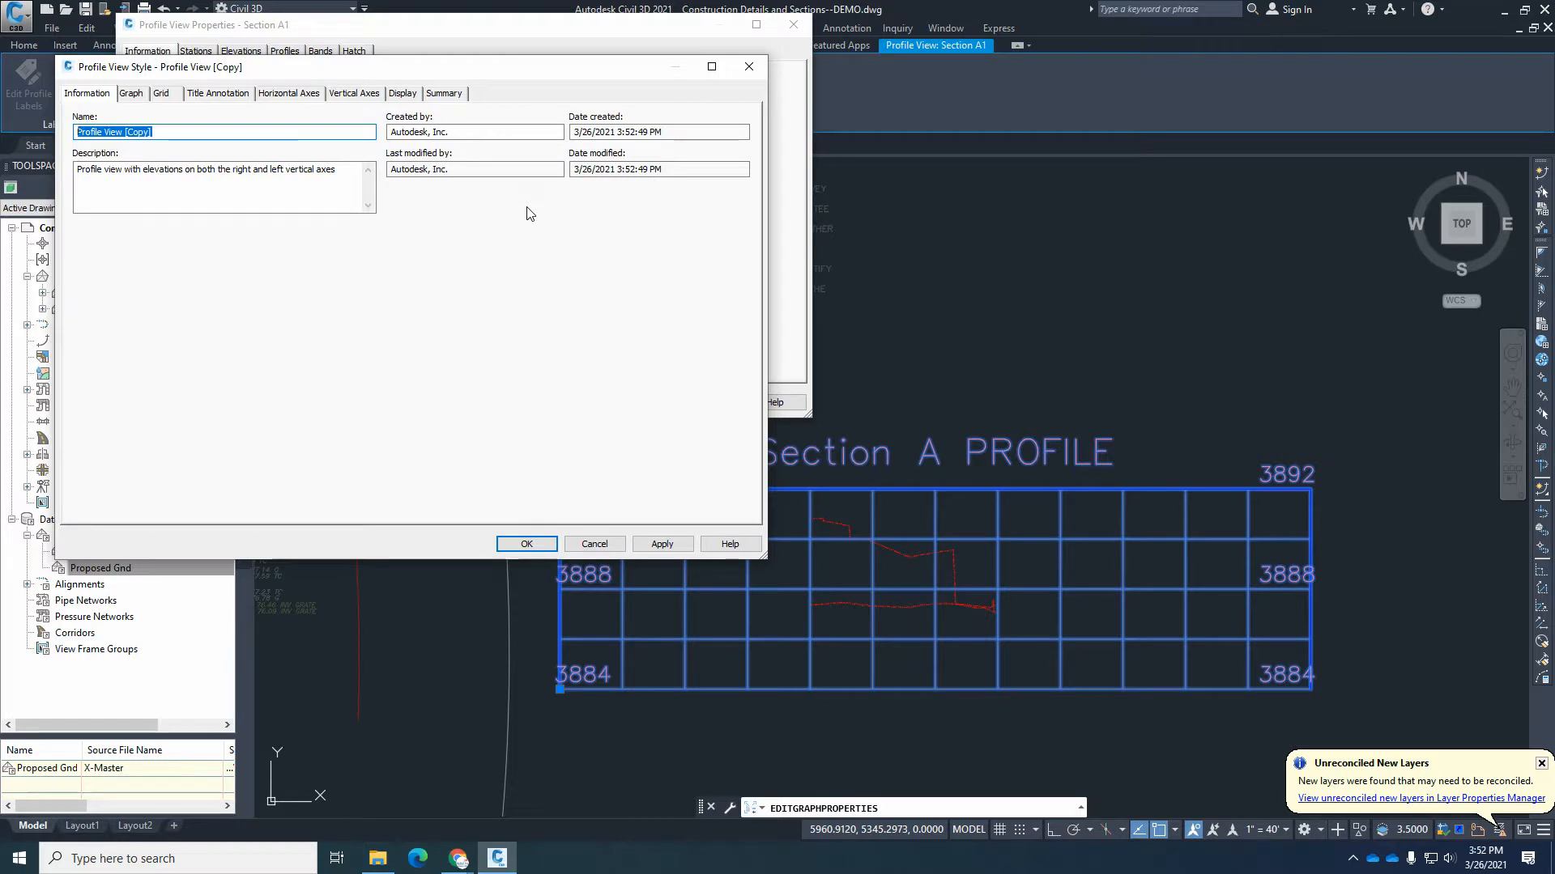
type("Engineering Section View")
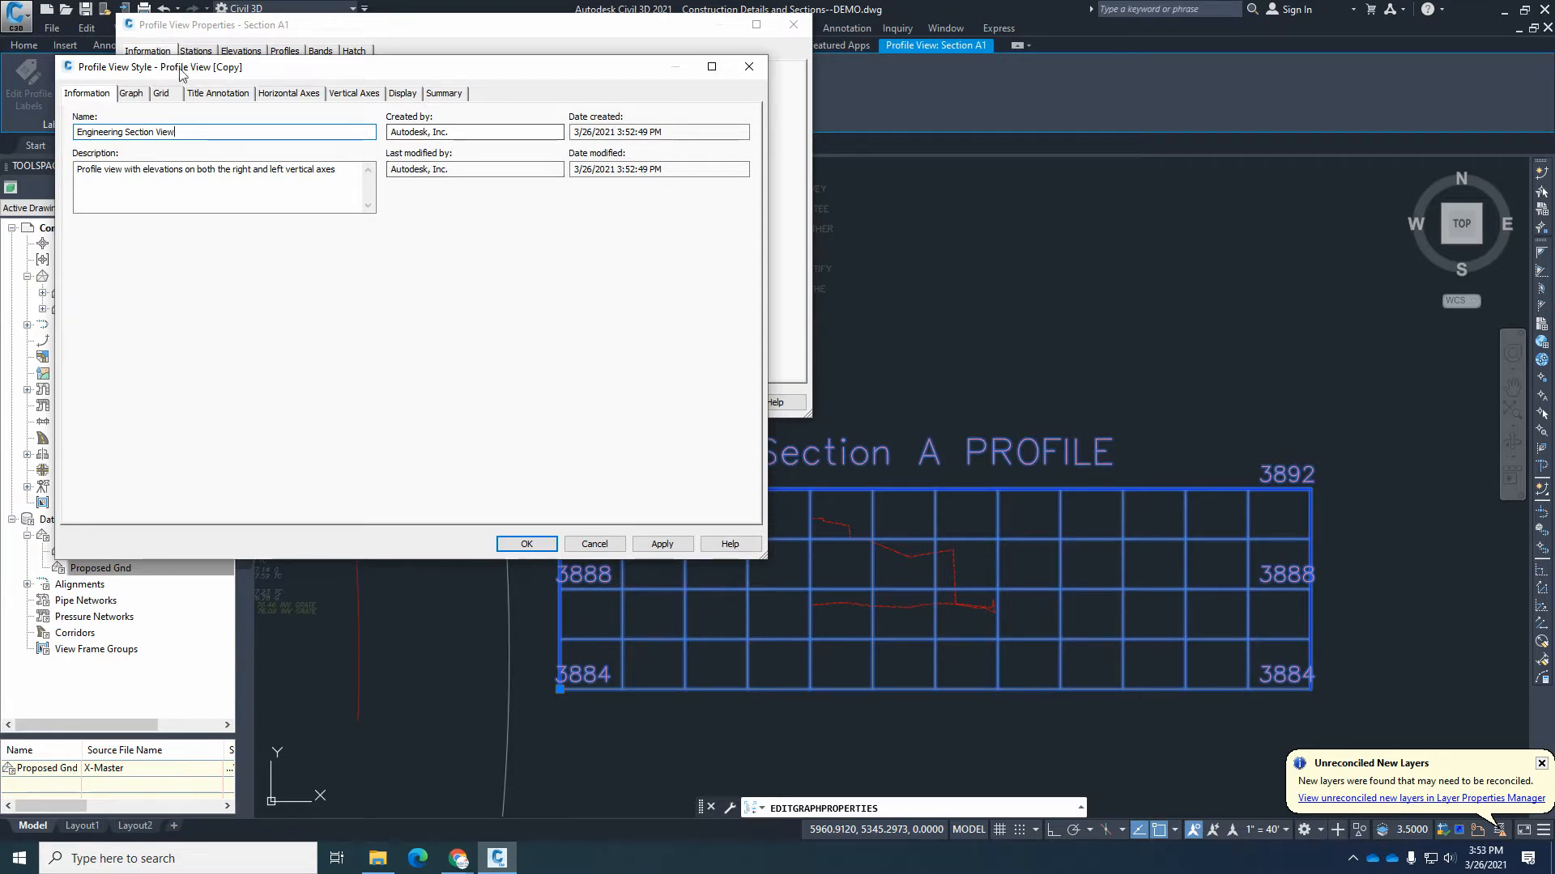
left_click(527, 544)
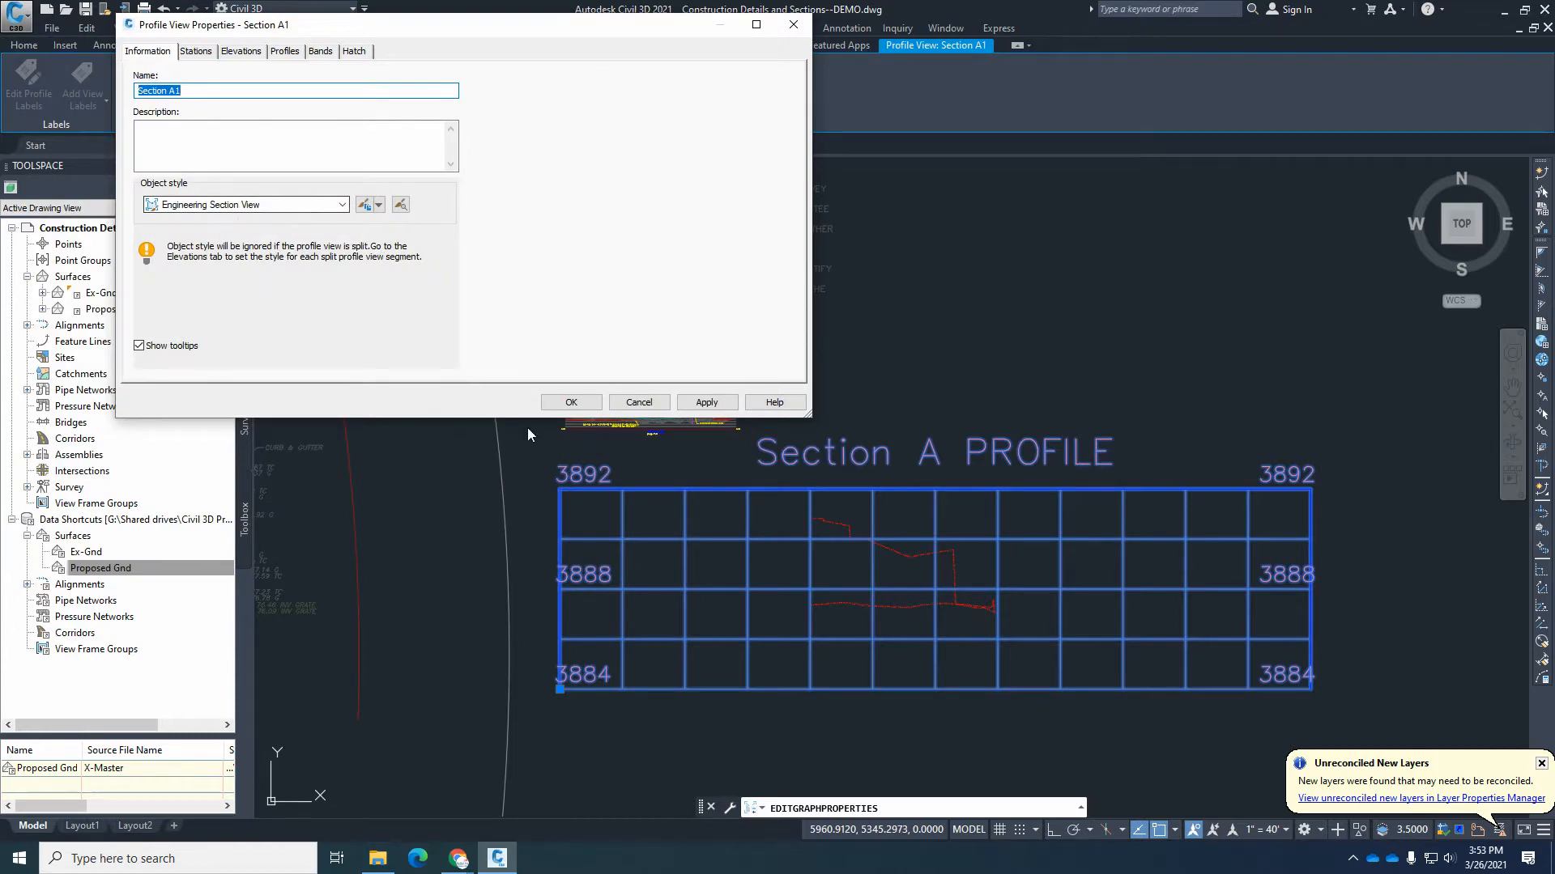
left_click(701, 402)
left_click(571, 402)
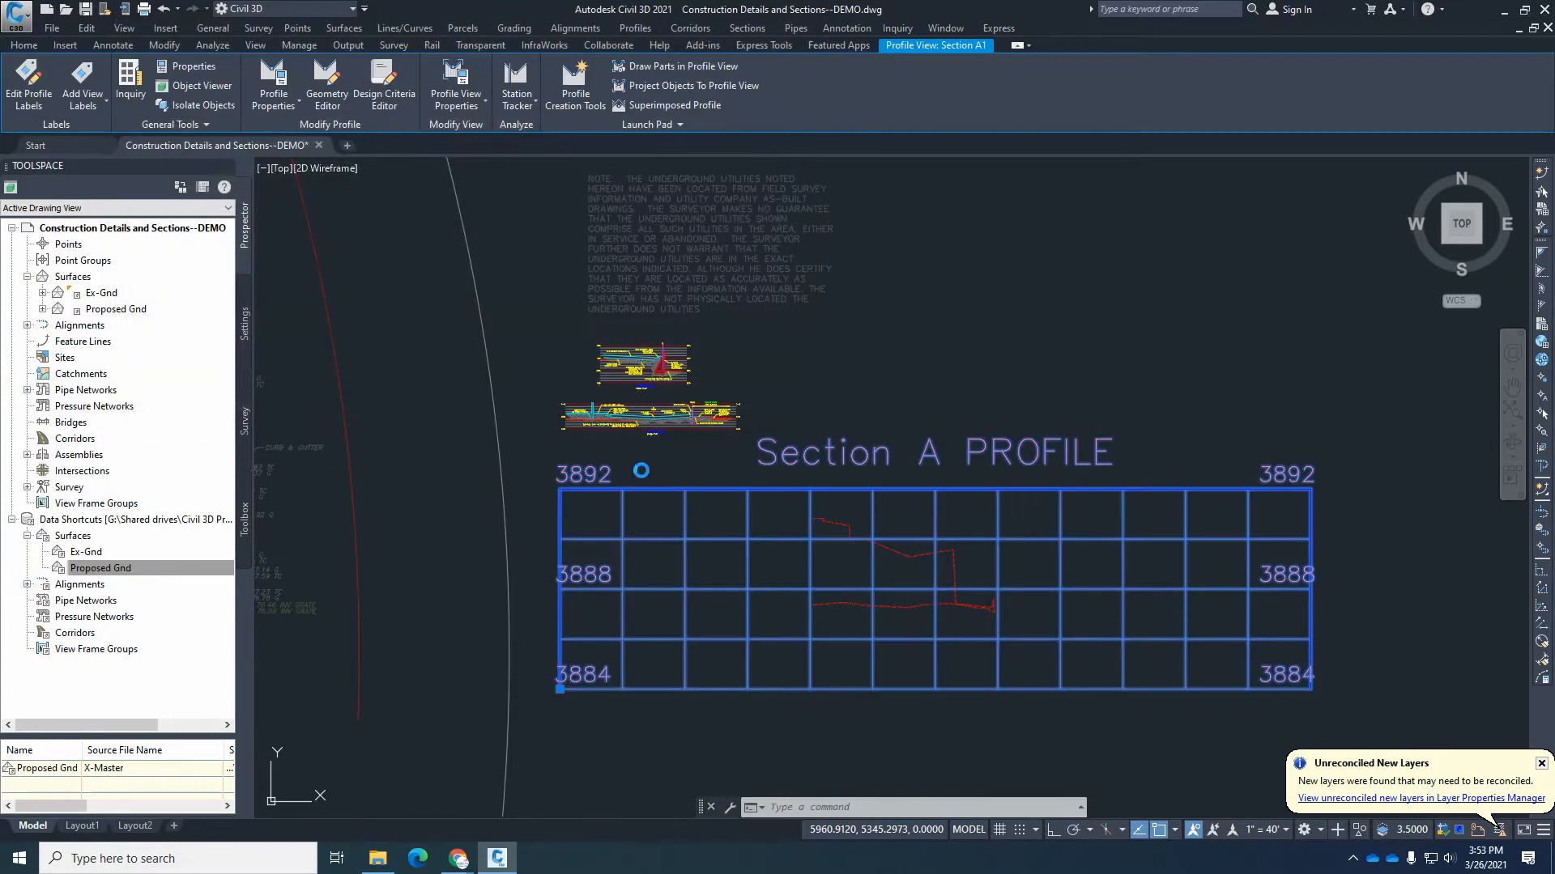
left_click(854, 464)
left_click(468, 104)
left_click(473, 132)
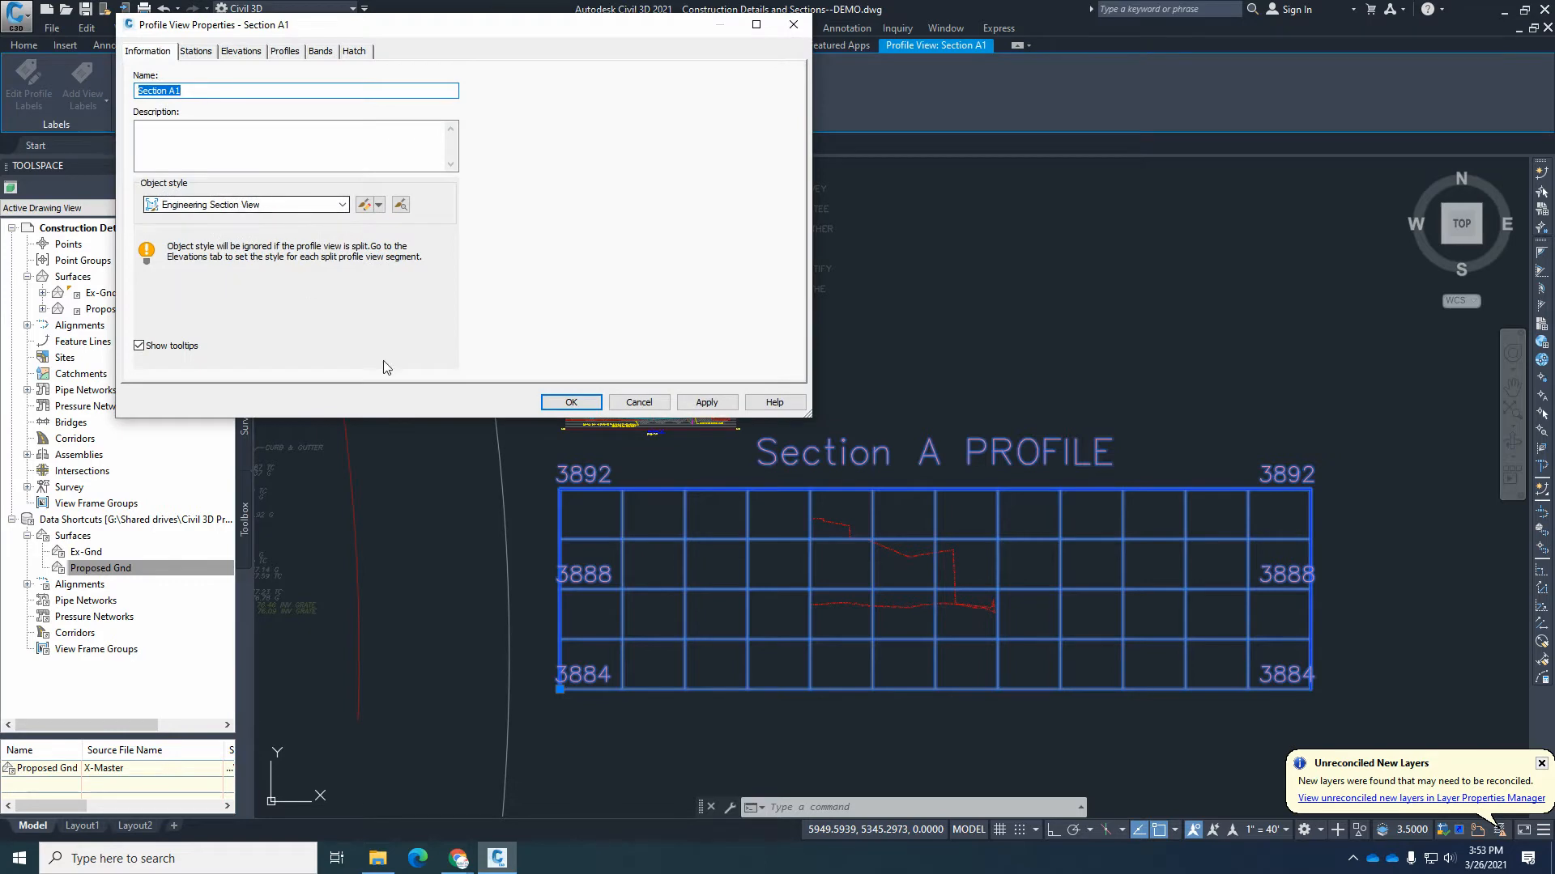
left_click(571, 402)
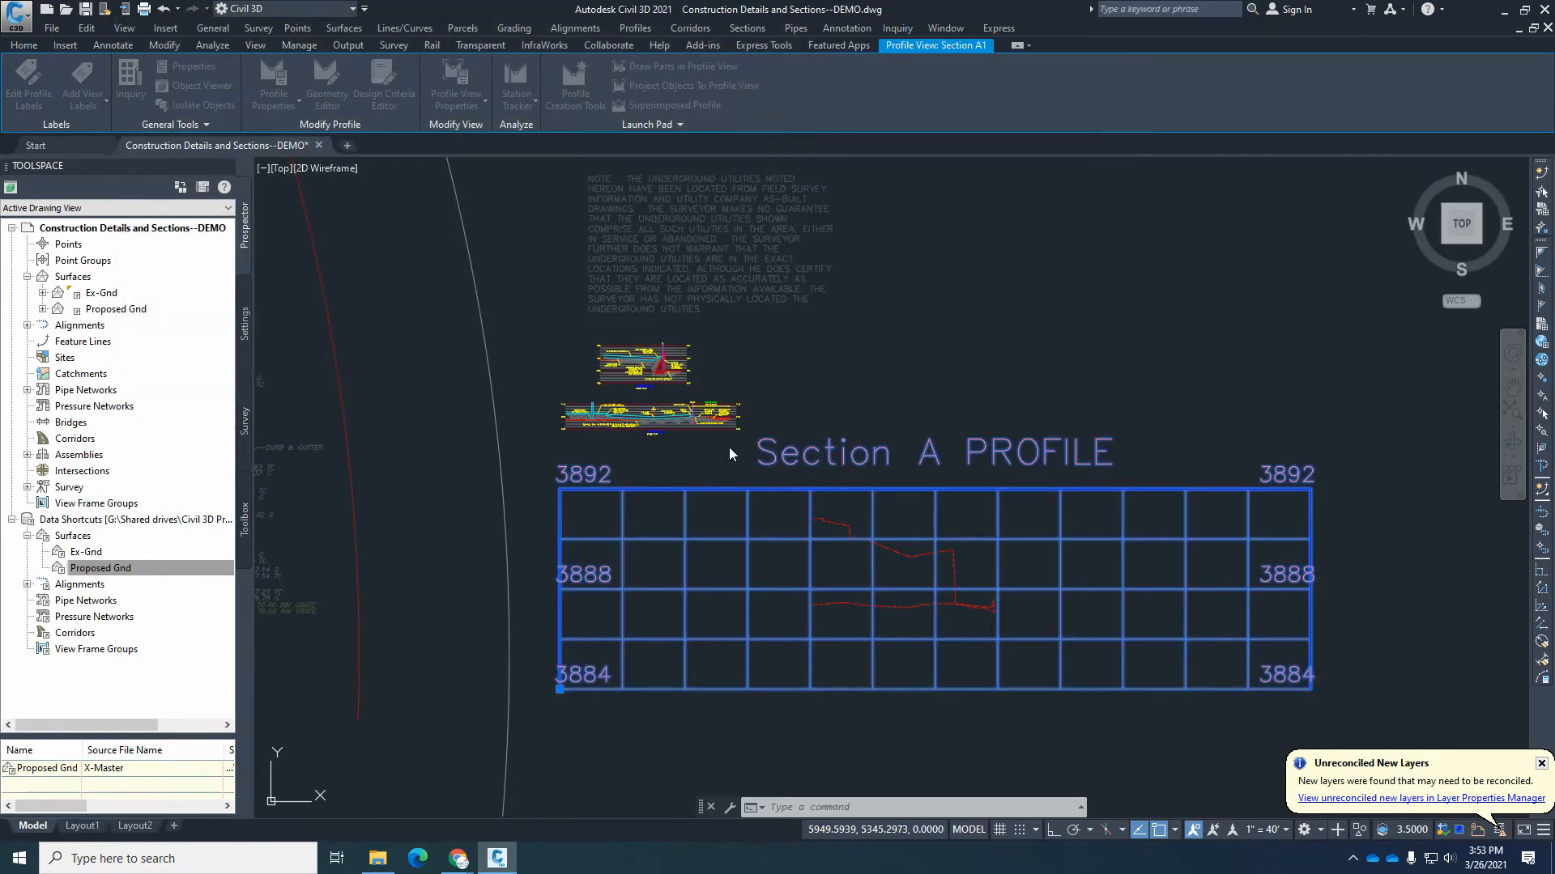
Edit the Section A profile view's Engineering Section View style, setting its vertical exaggeration to 1, and apply the change.
left_click(828, 451)
left_click(458, 101)
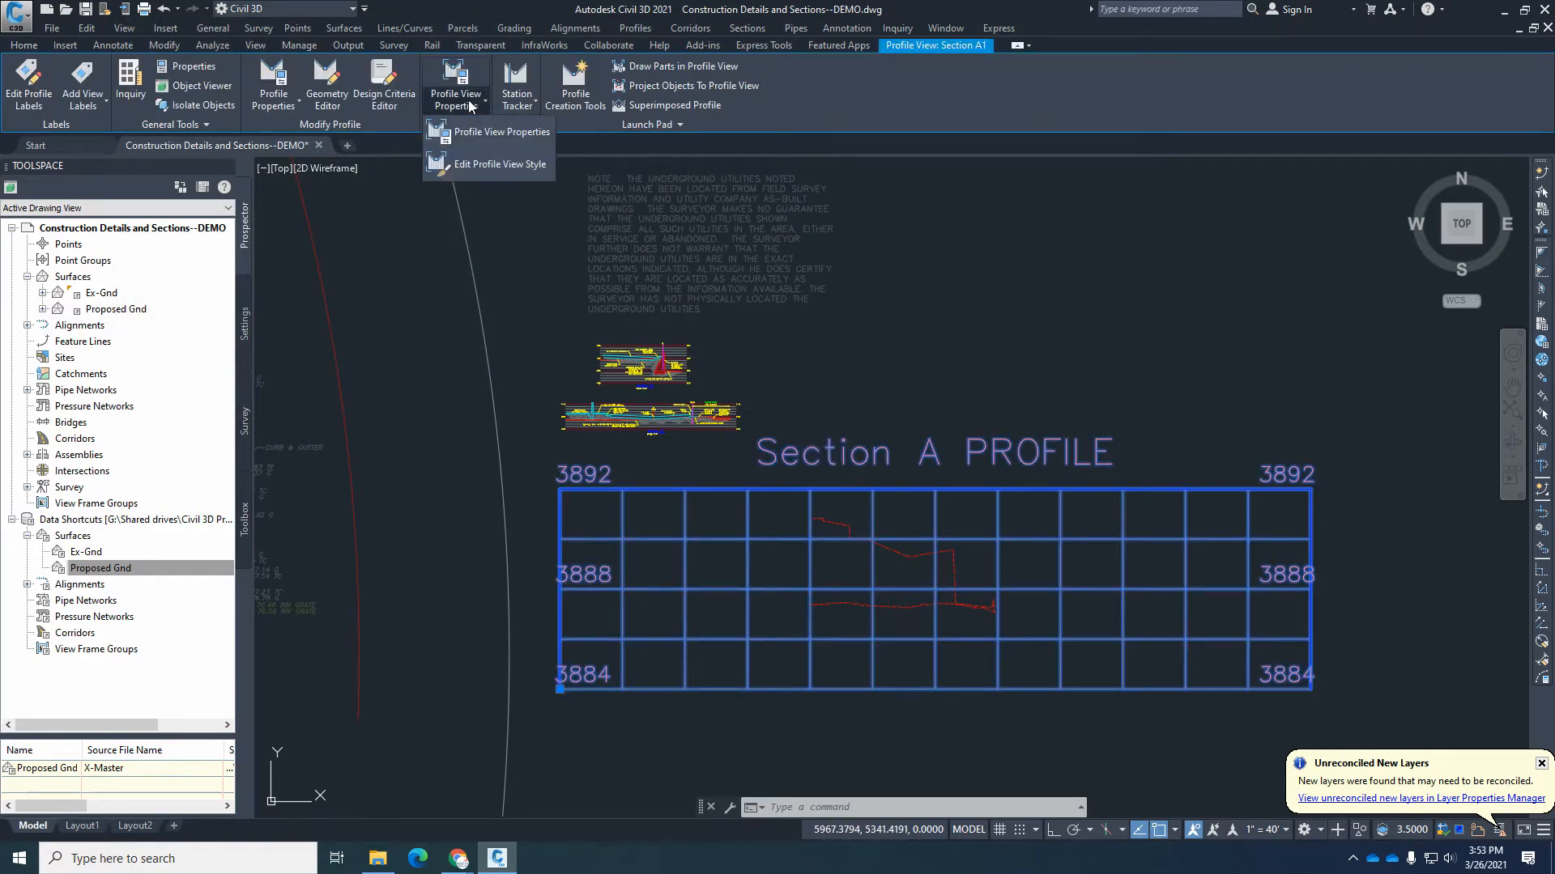
left_click(476, 165)
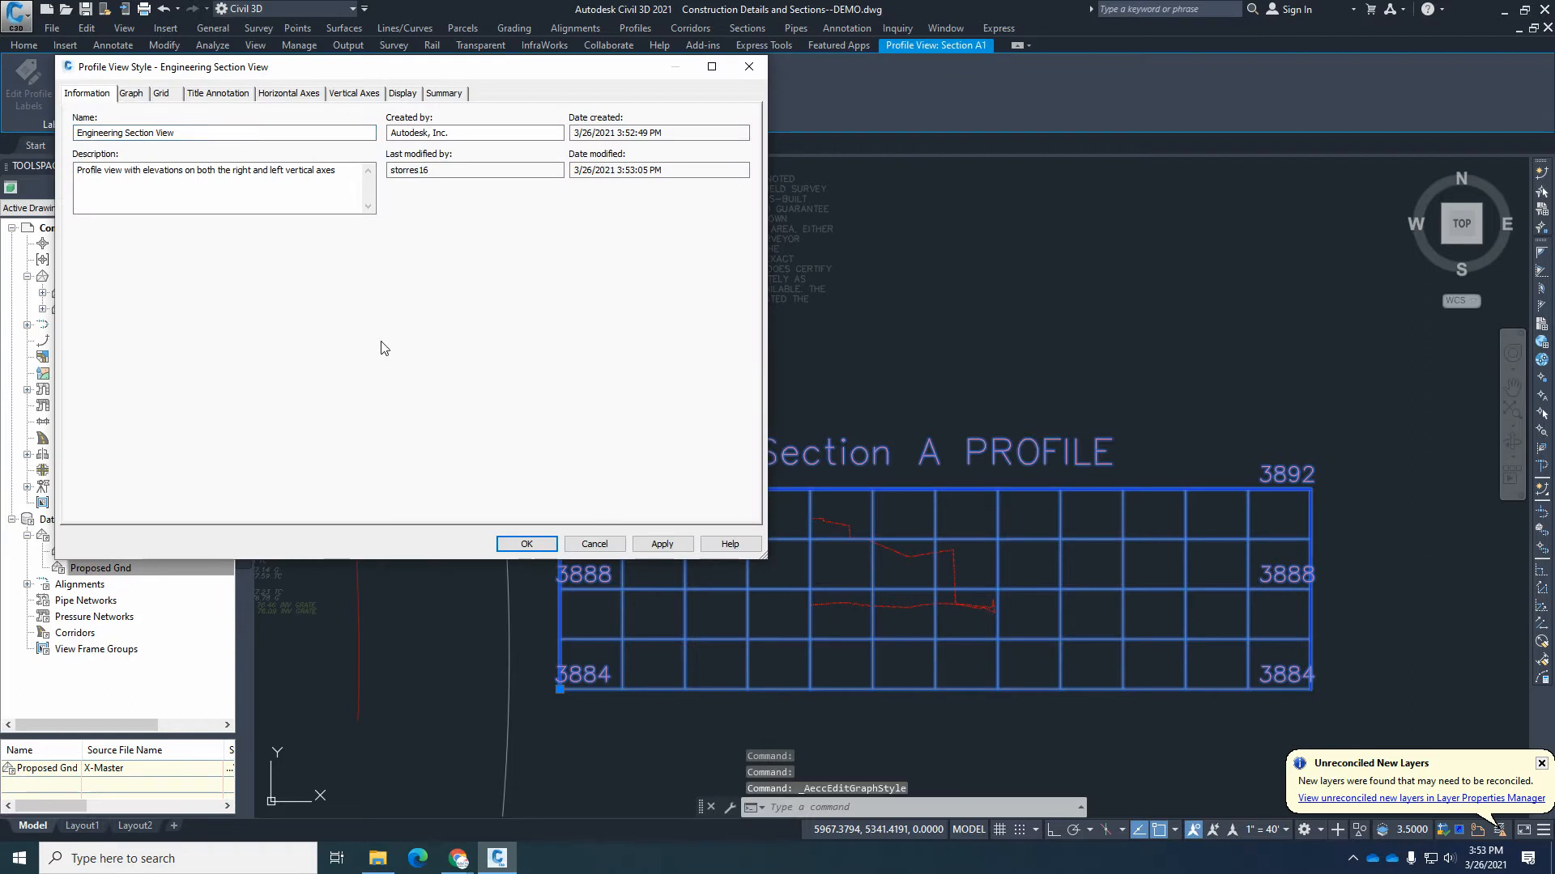
left_click(132, 94)
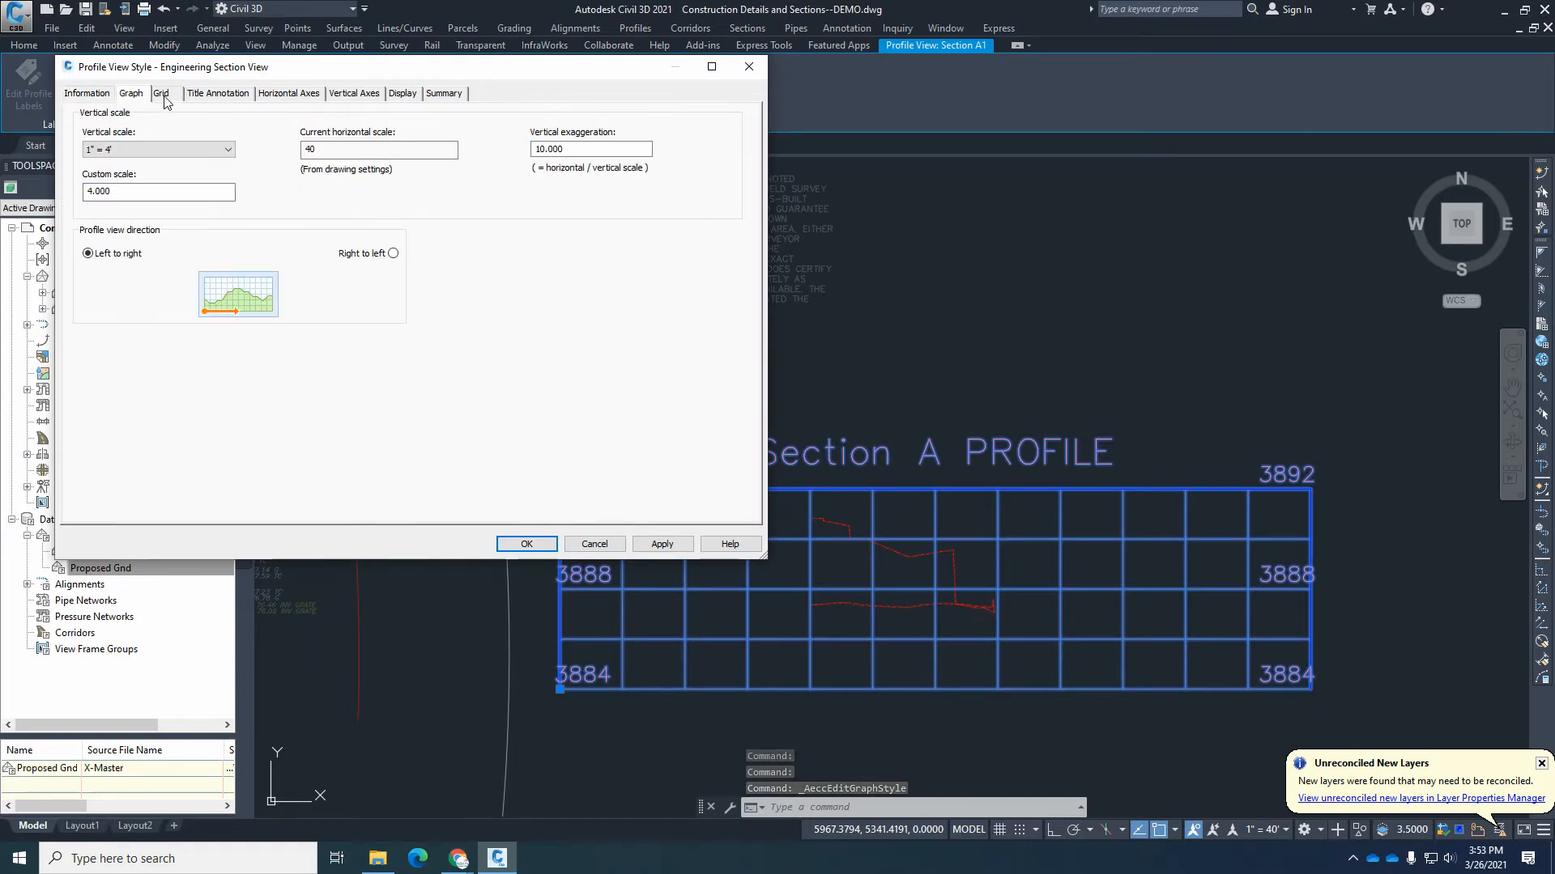
left_click(163, 95)
left_click(131, 94)
left_click(100, 94)
left_click(127, 93)
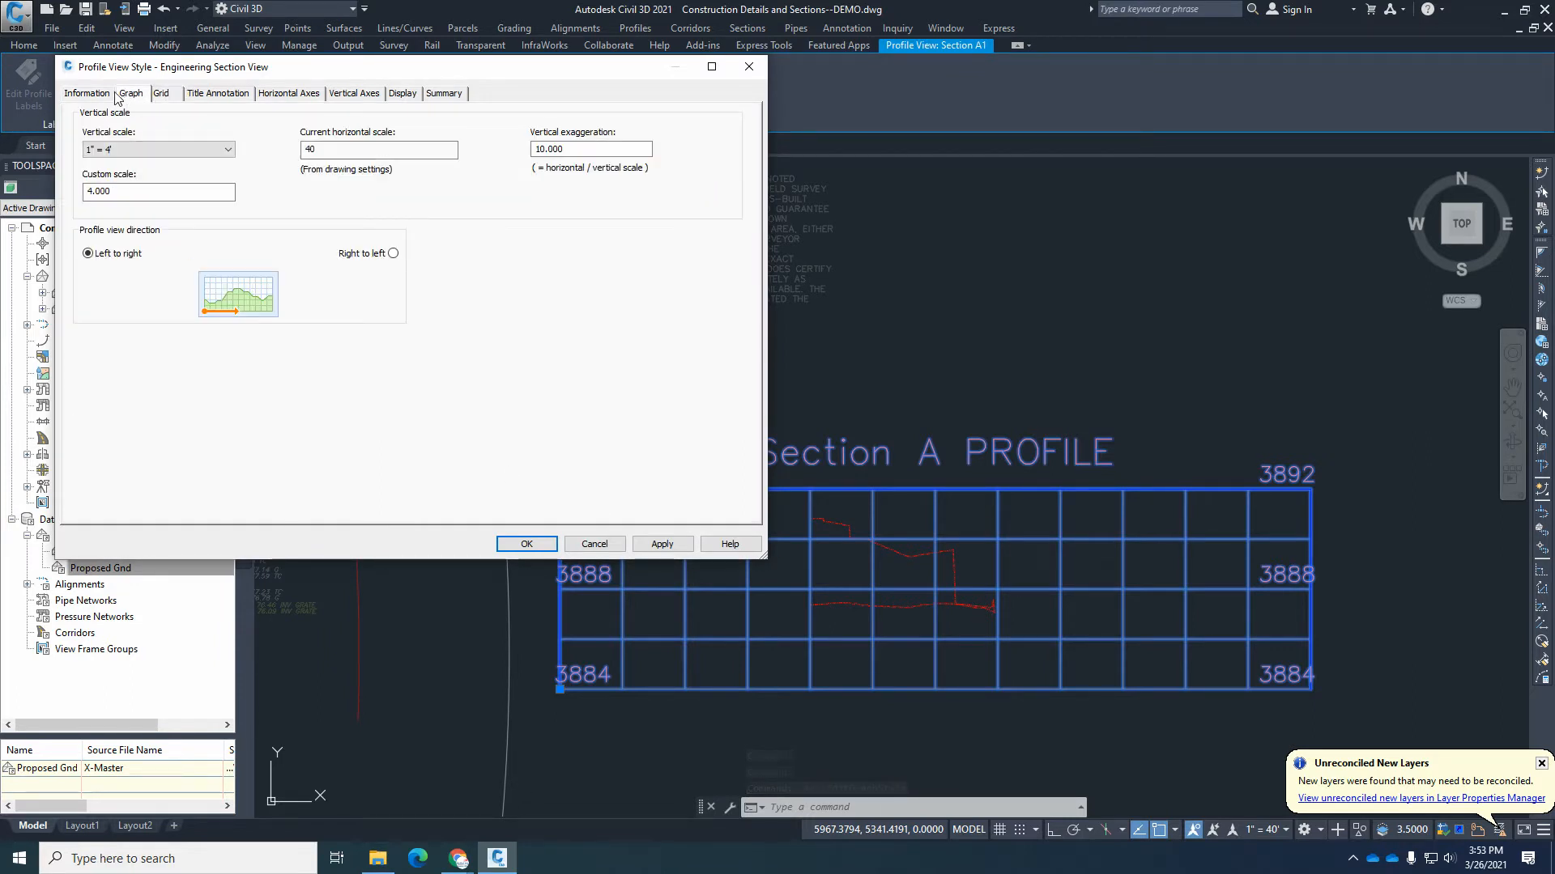
left_click(86, 93)
left_click(131, 93)
left_click(585, 150)
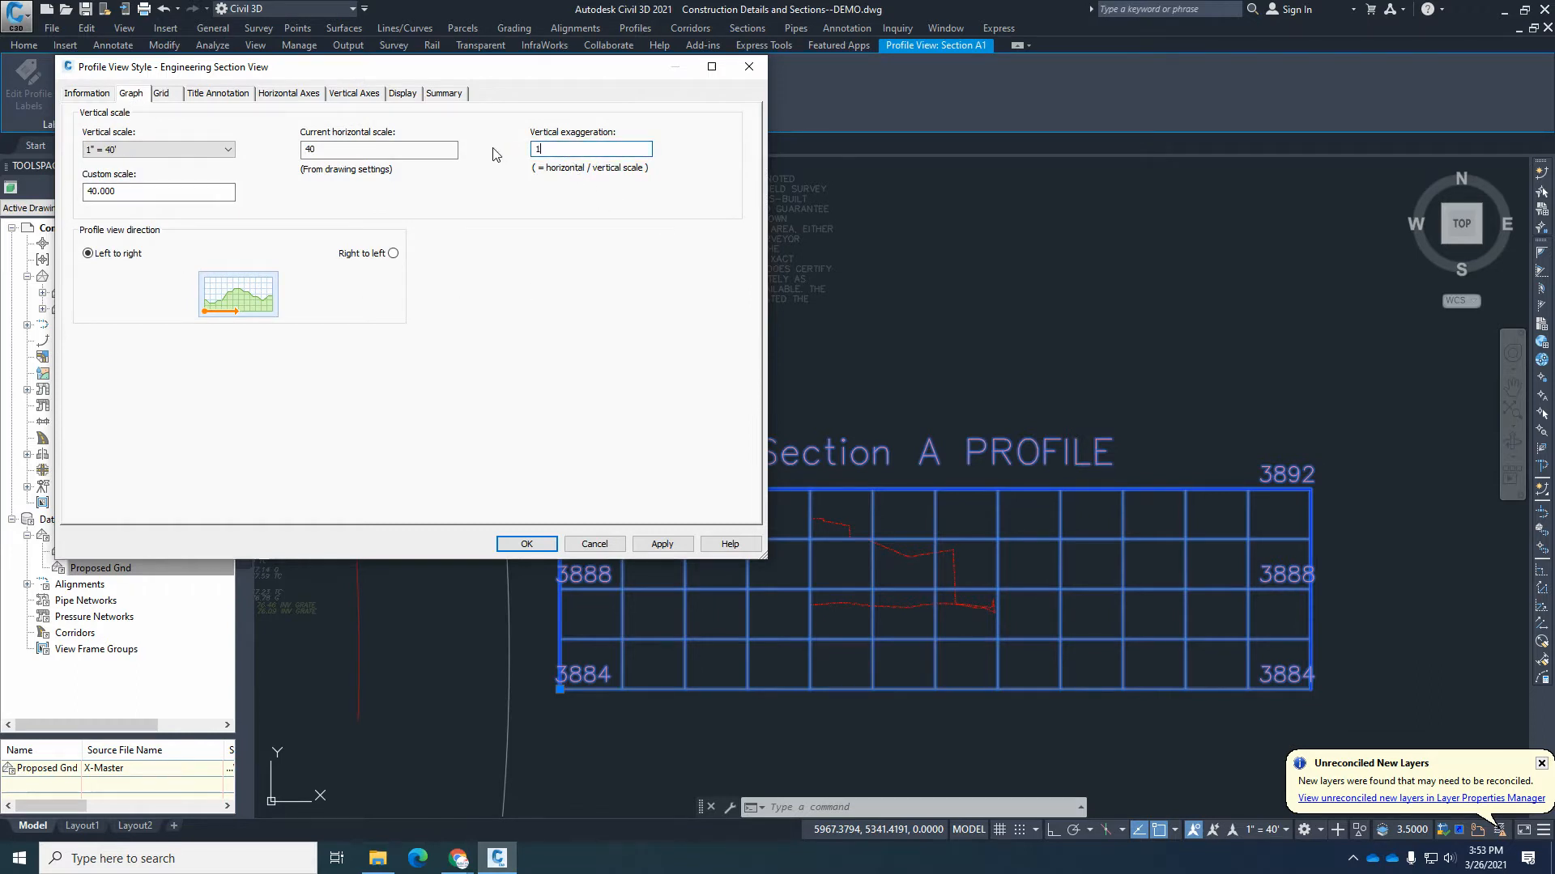
left_click(670, 542)
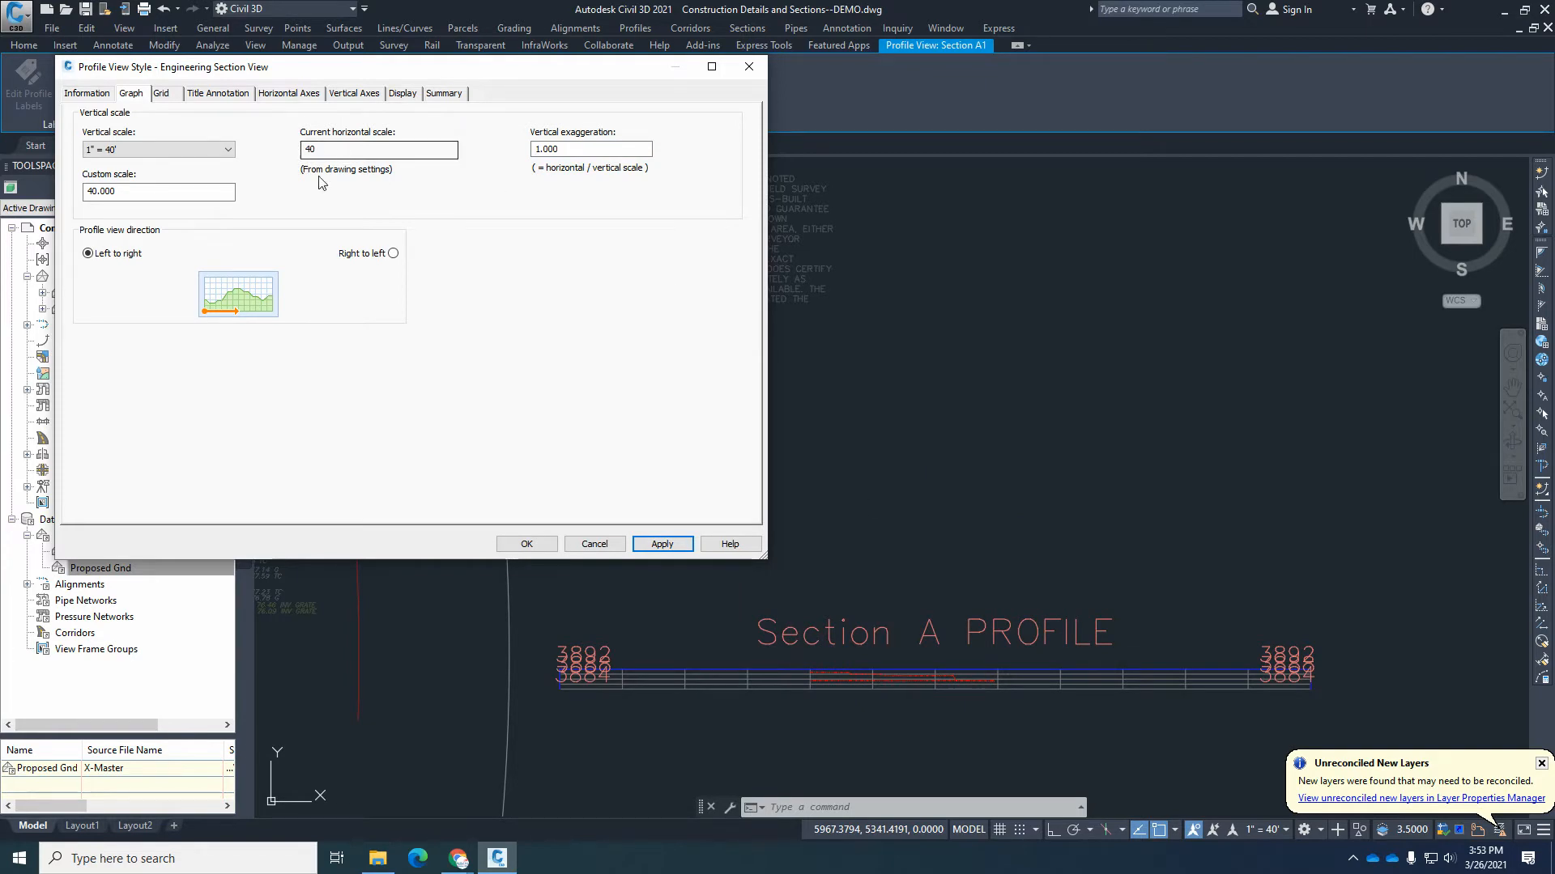
left_click(525, 544)
key("Escape")
key("Escape")
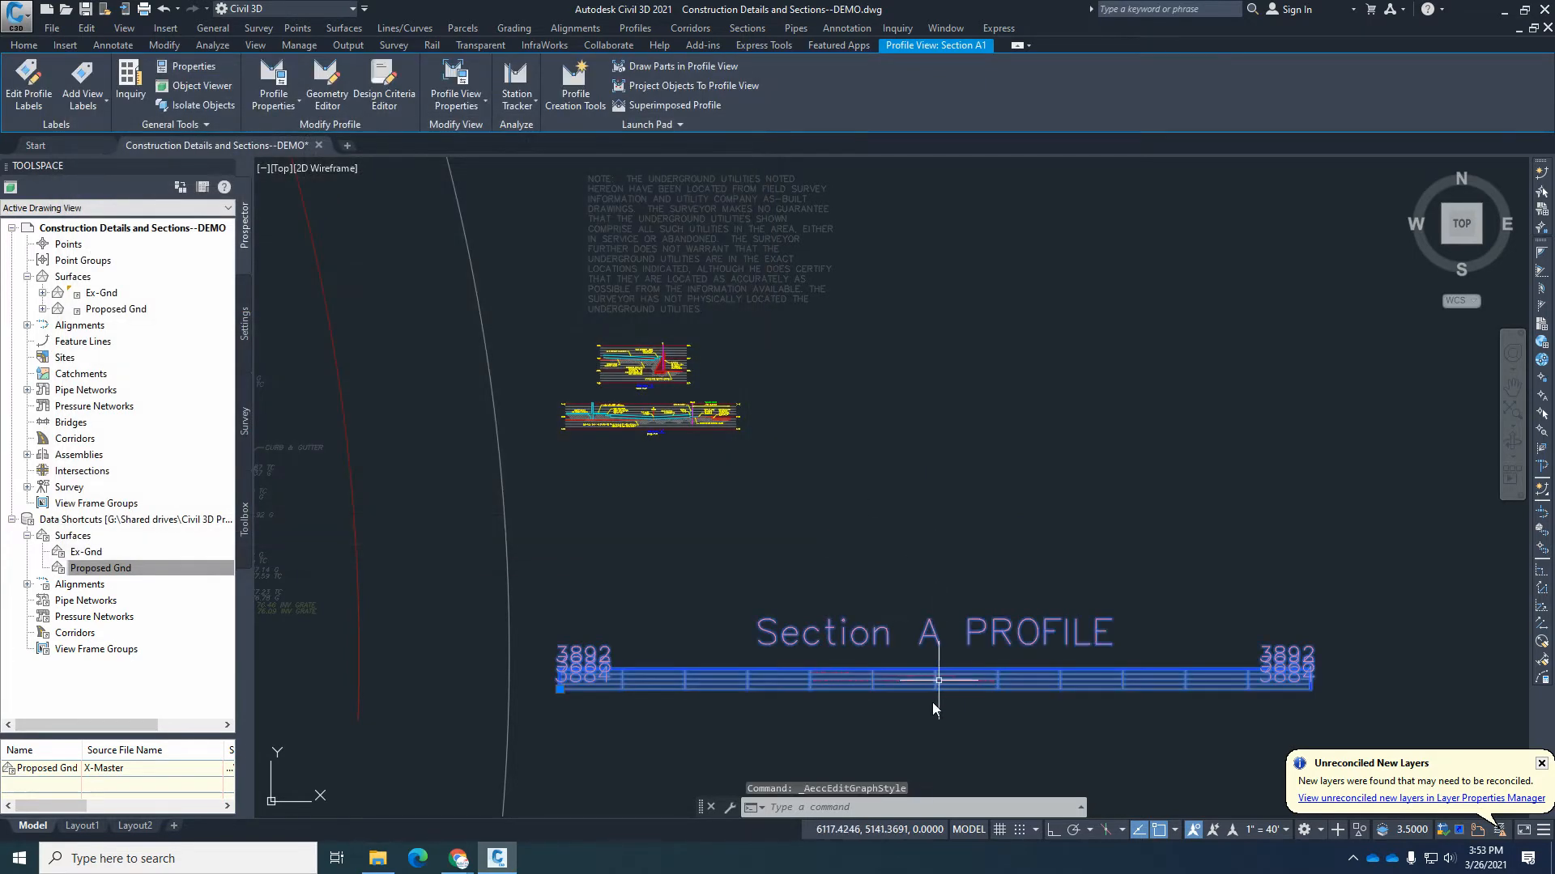
Move the flattened Section A profile view up, closer beneath the annotated section drawings.
scroll(934, 705, "up", 3)
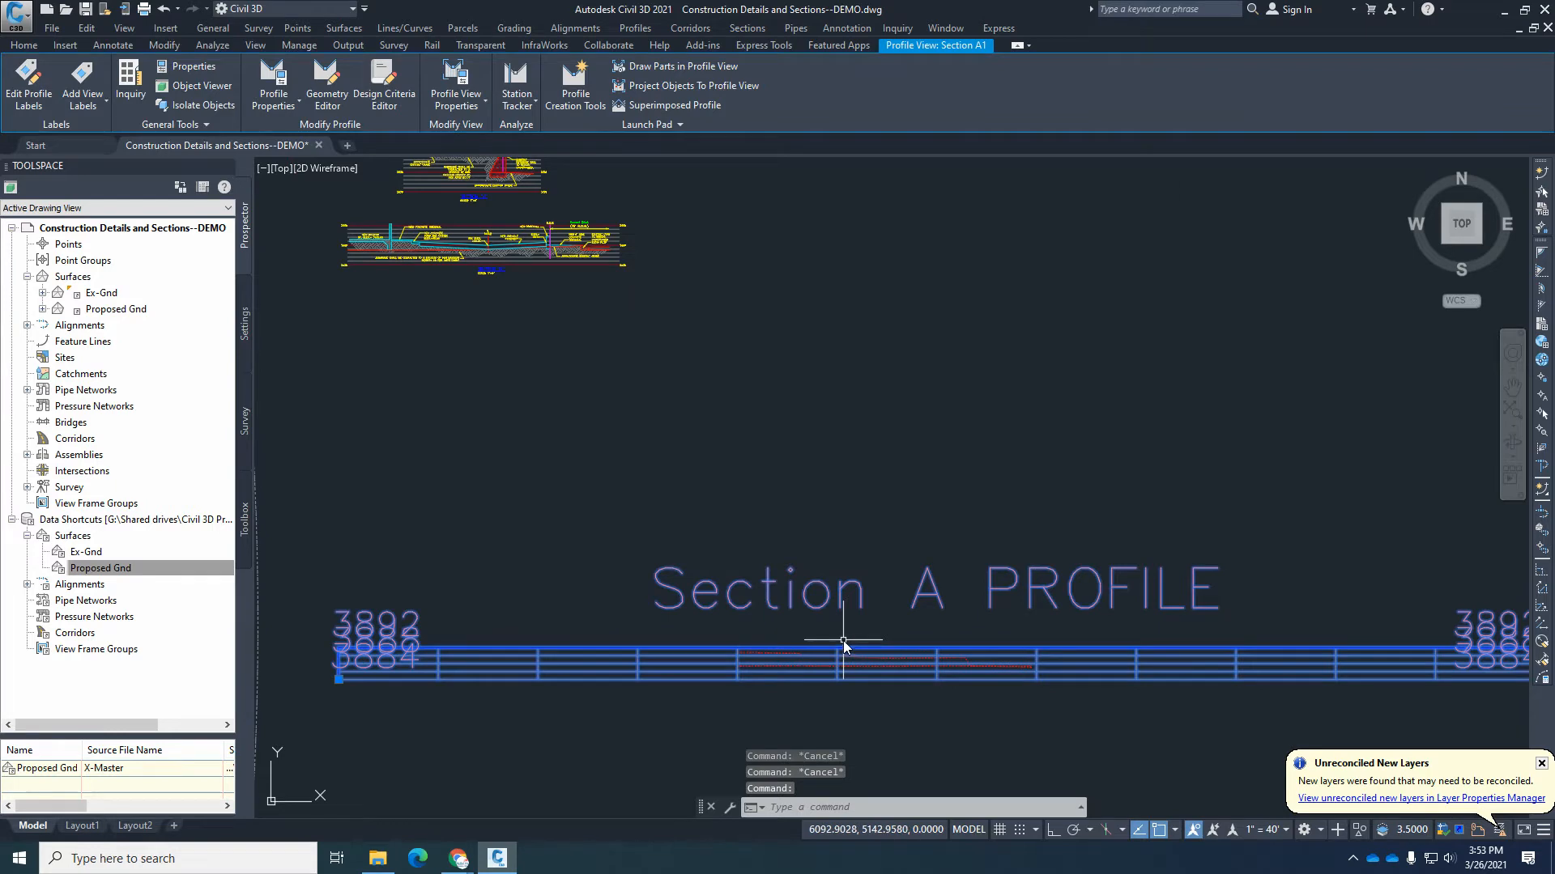
type("m")
key("Return")
left_click(943, 600)
left_click(915, 334)
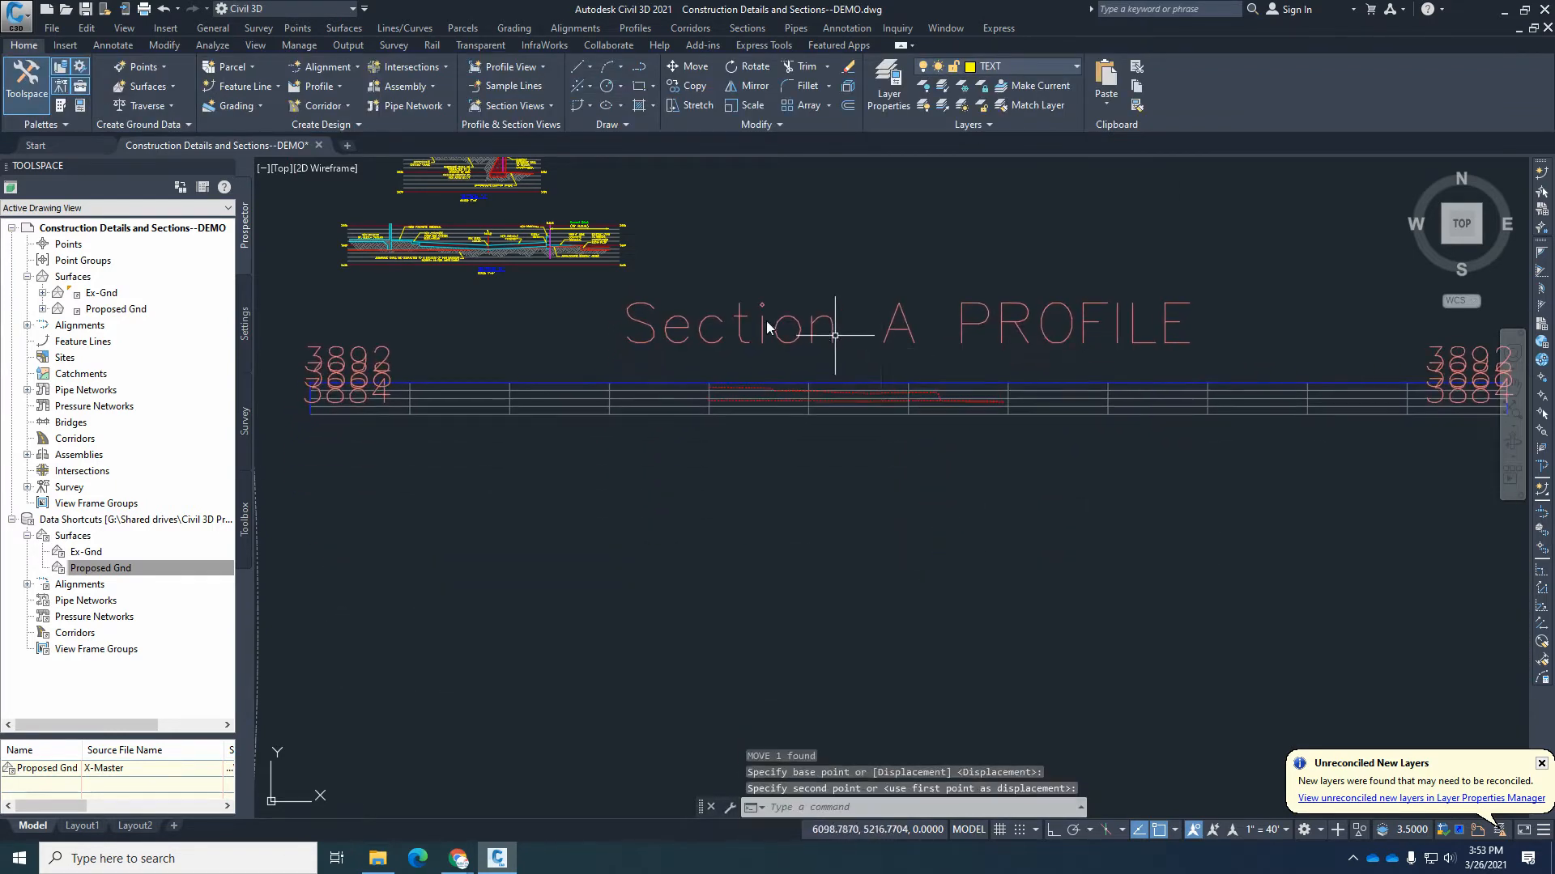
Check the scale noted under the Section "K" title in the existing section drawings.
scroll(477, 269, "up", 8)
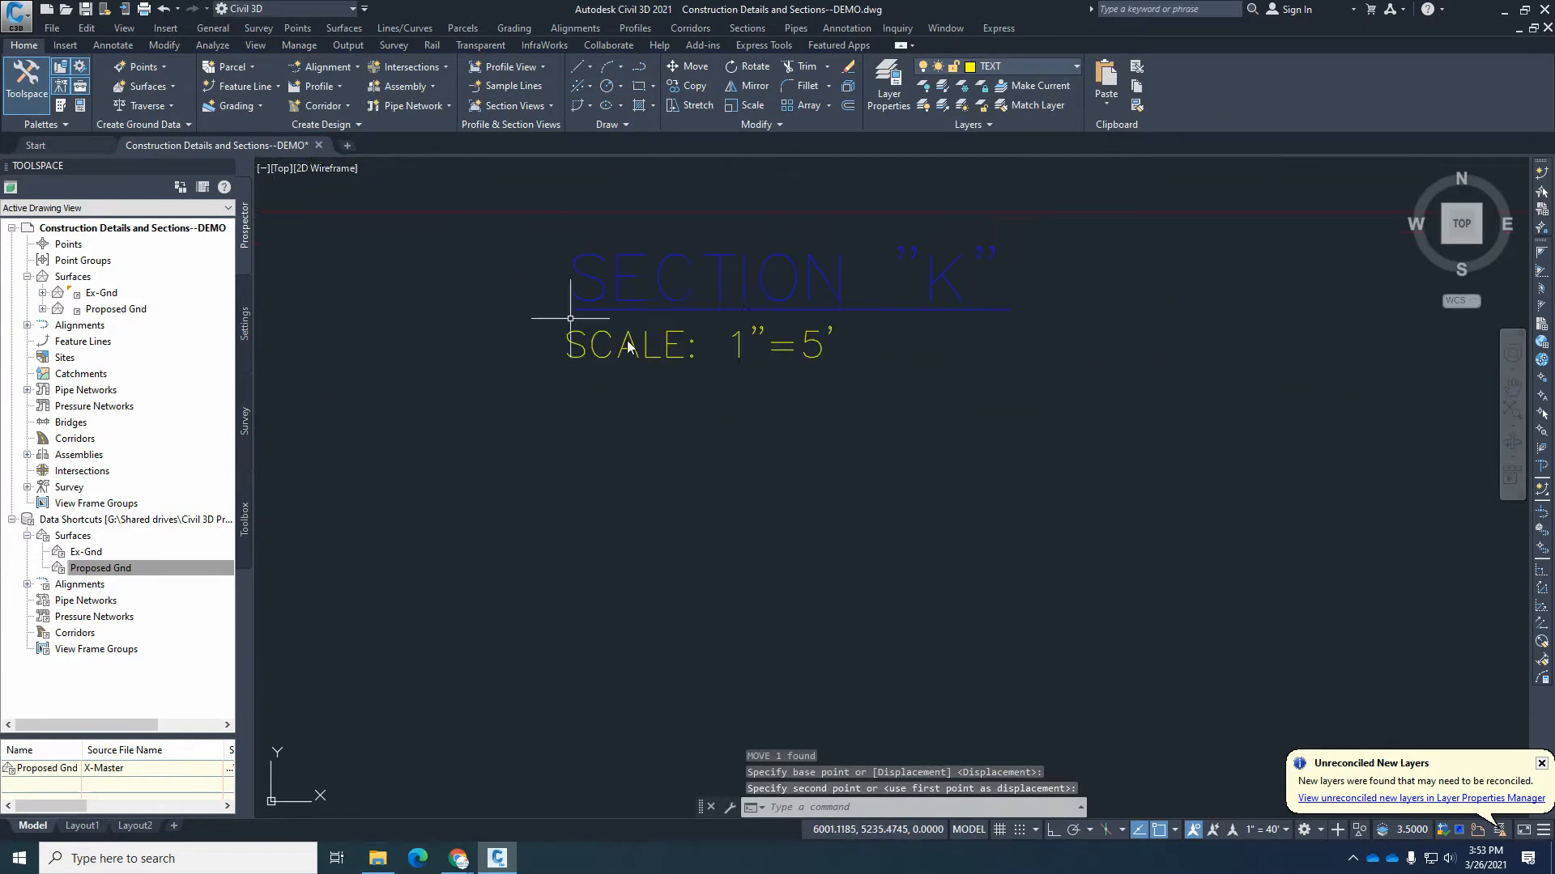
key("Escape")
key("Escape")
key("Escape")
scroll(599, 356, "down", 6)
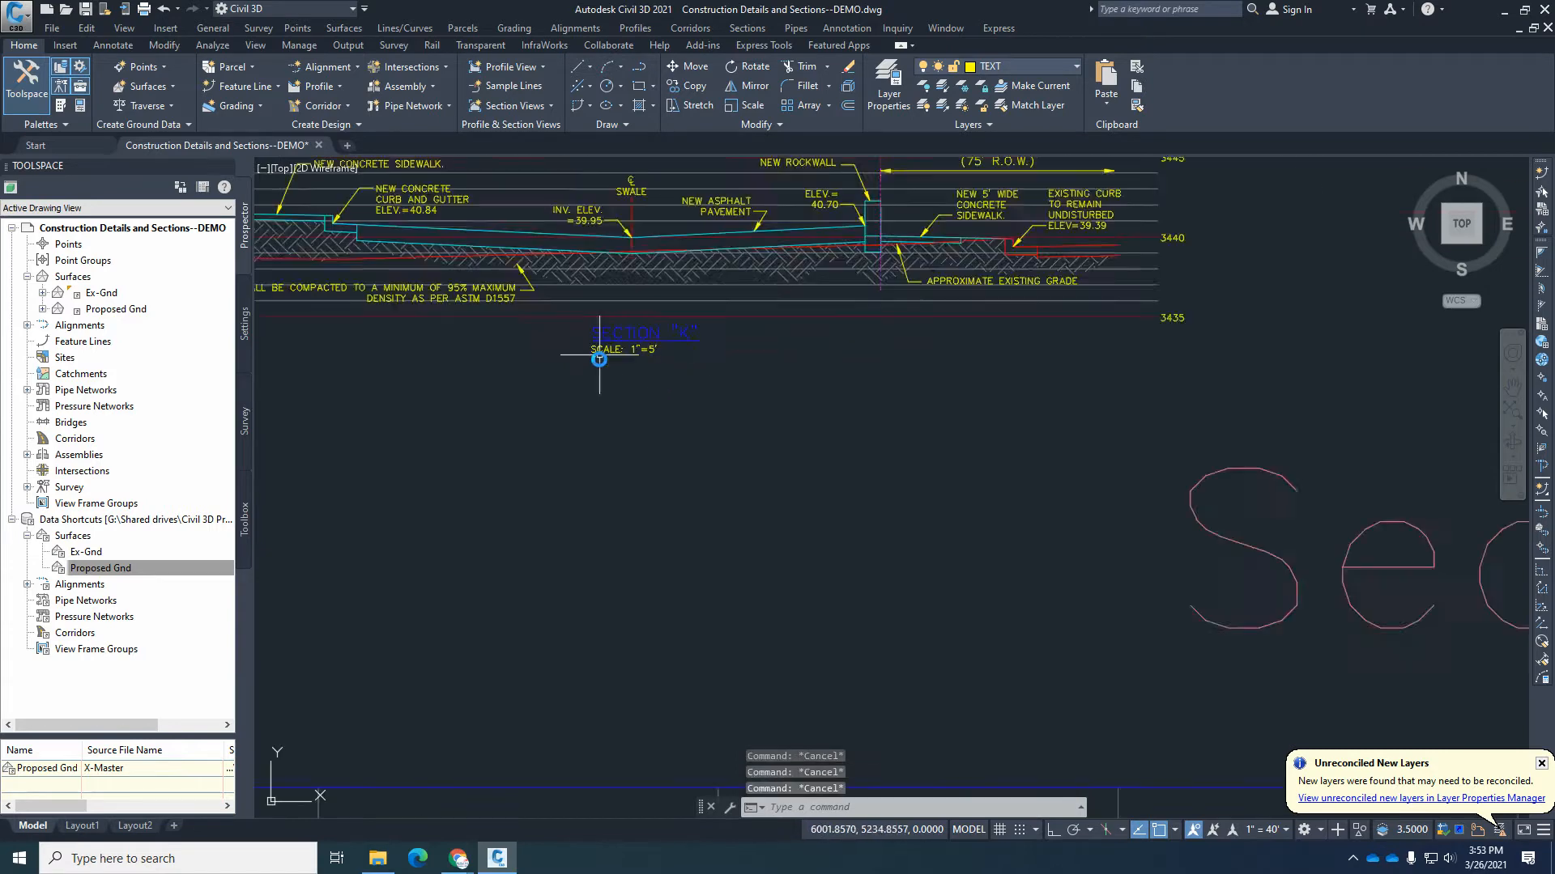
scroll(600, 357, "down", 5)
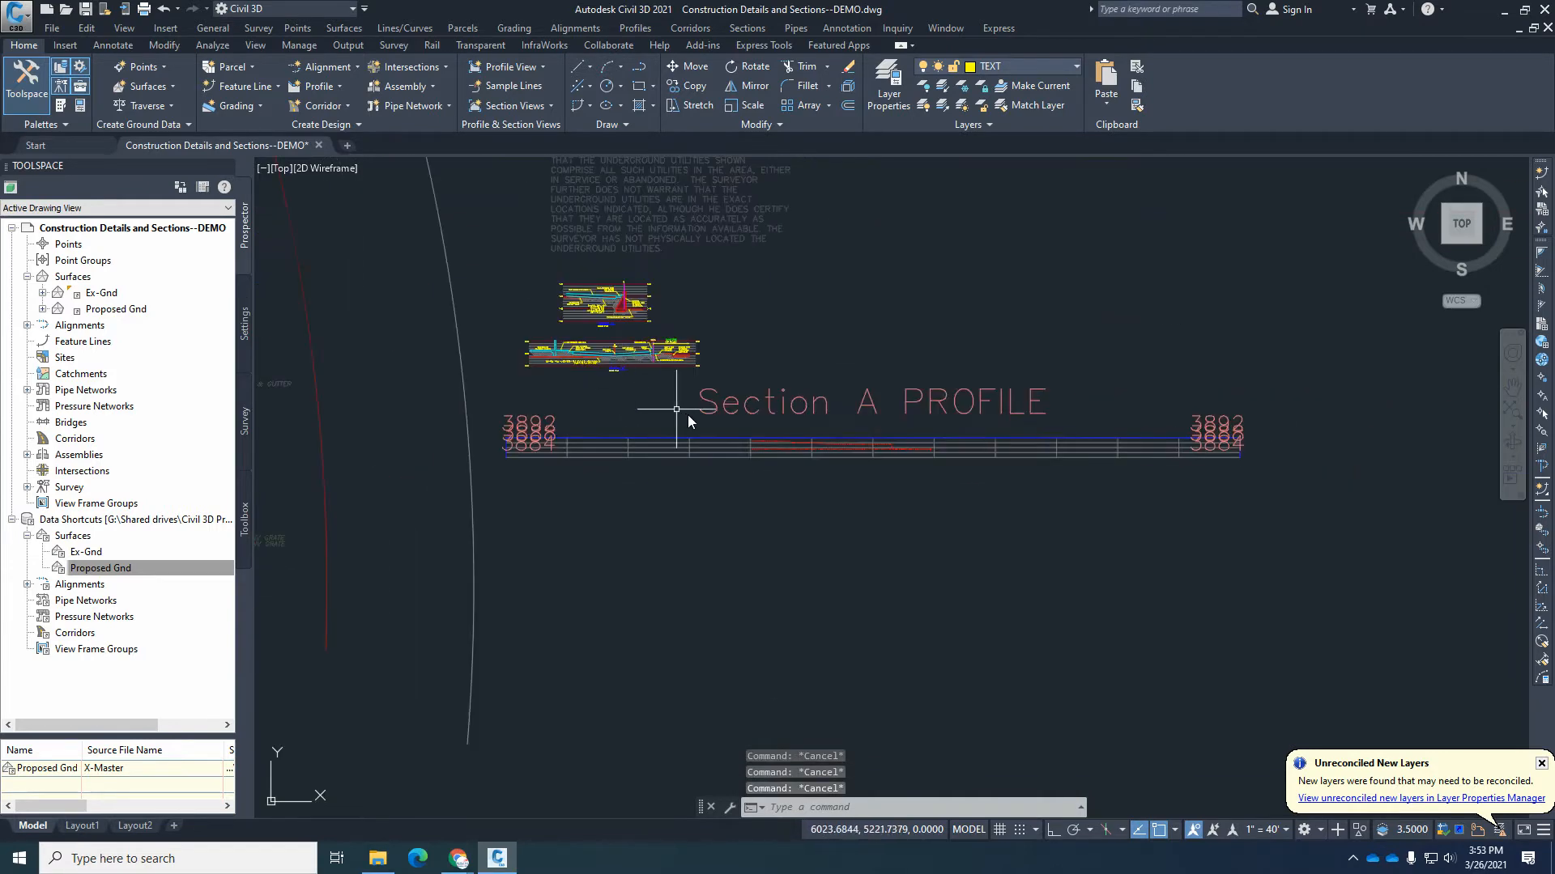
Add a custom drawing scale named 1" = 5' after the 1" = 1' entry, with 1 paper unit equal to 5 drawing units.
left_click(1275, 832)
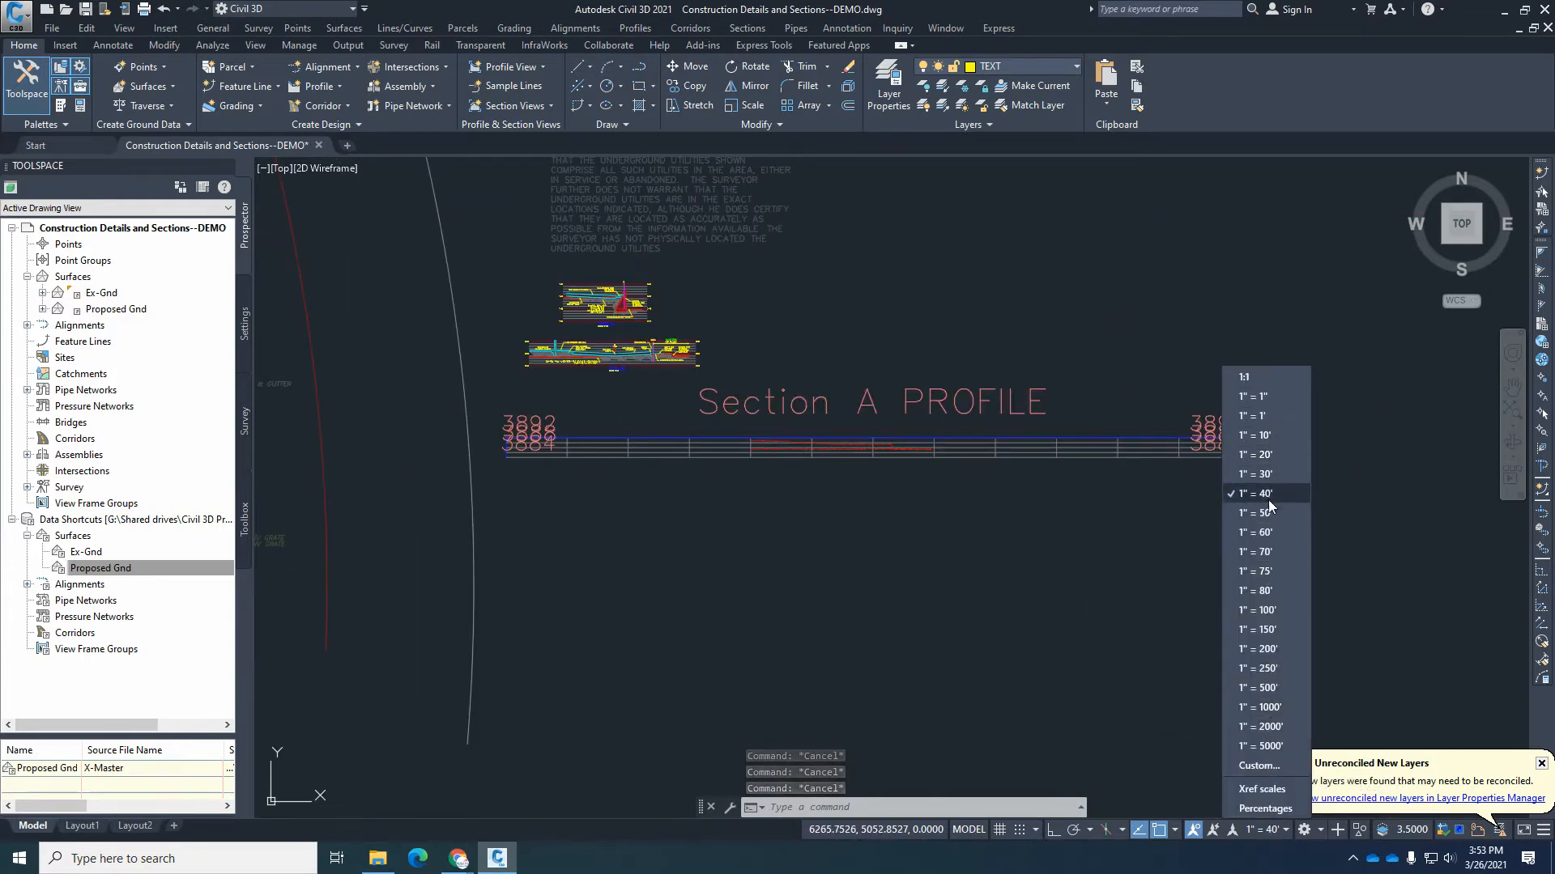
left_click(1270, 764)
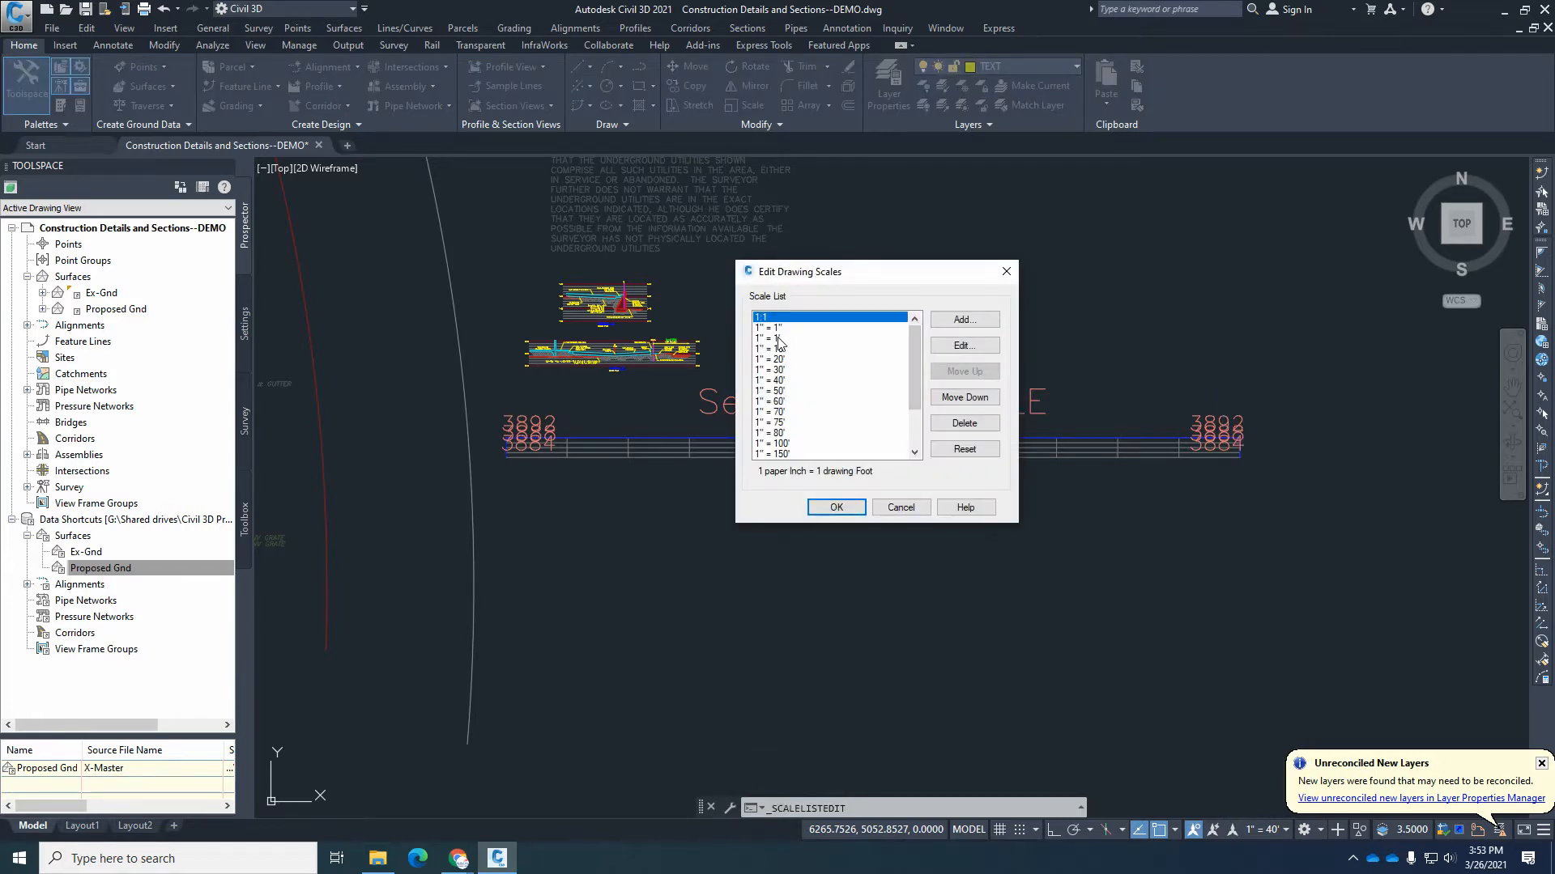
left_click(777, 339)
left_click(779, 348)
left_click(782, 359)
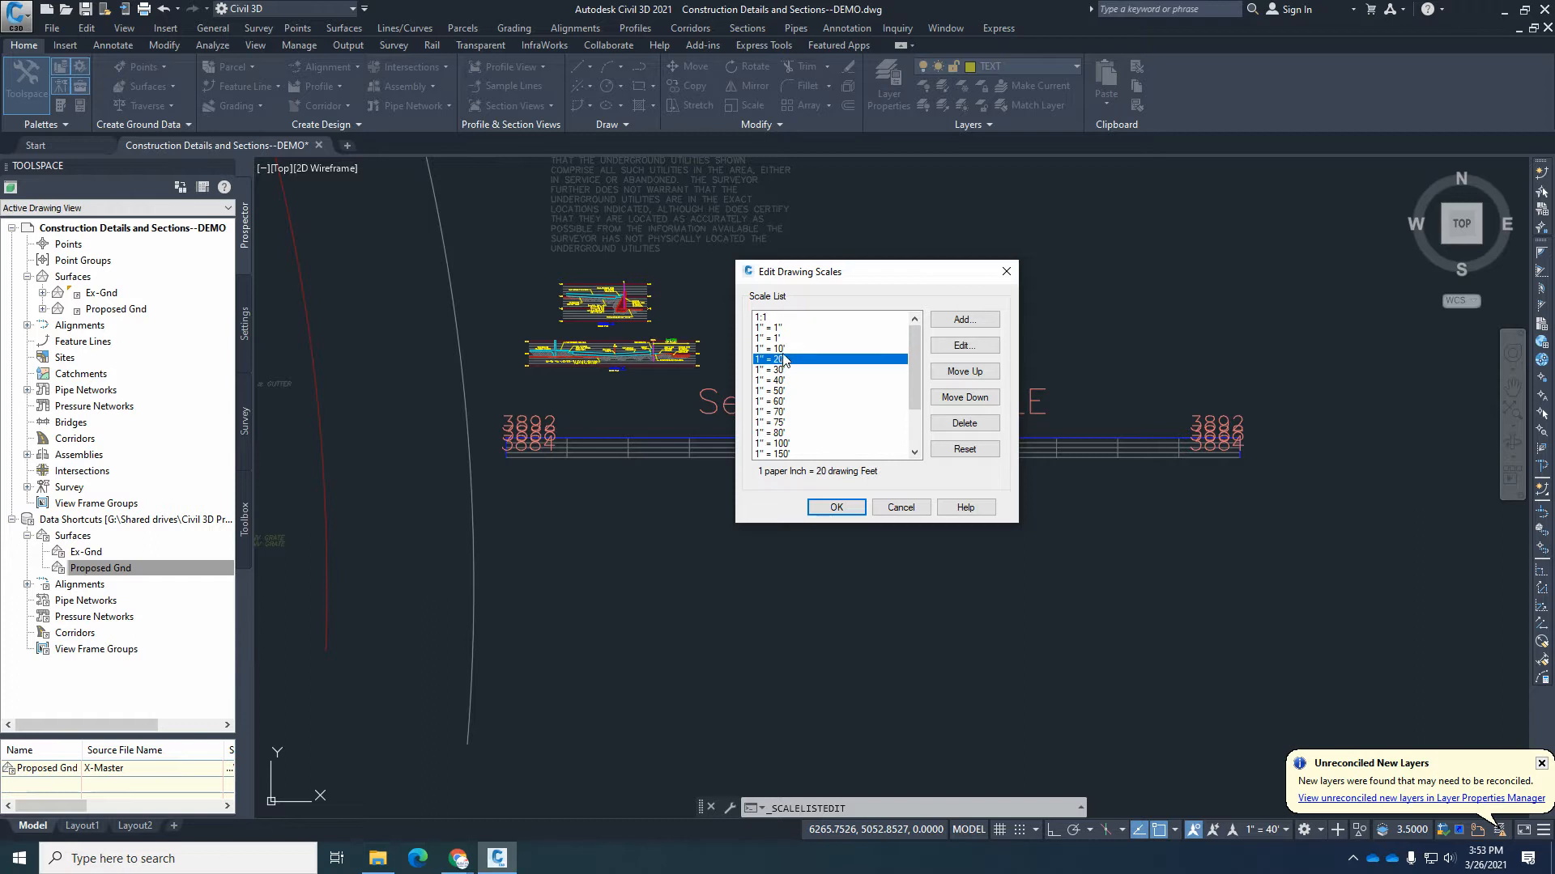
left_click(782, 349)
left_click(780, 339)
left_click(782, 348)
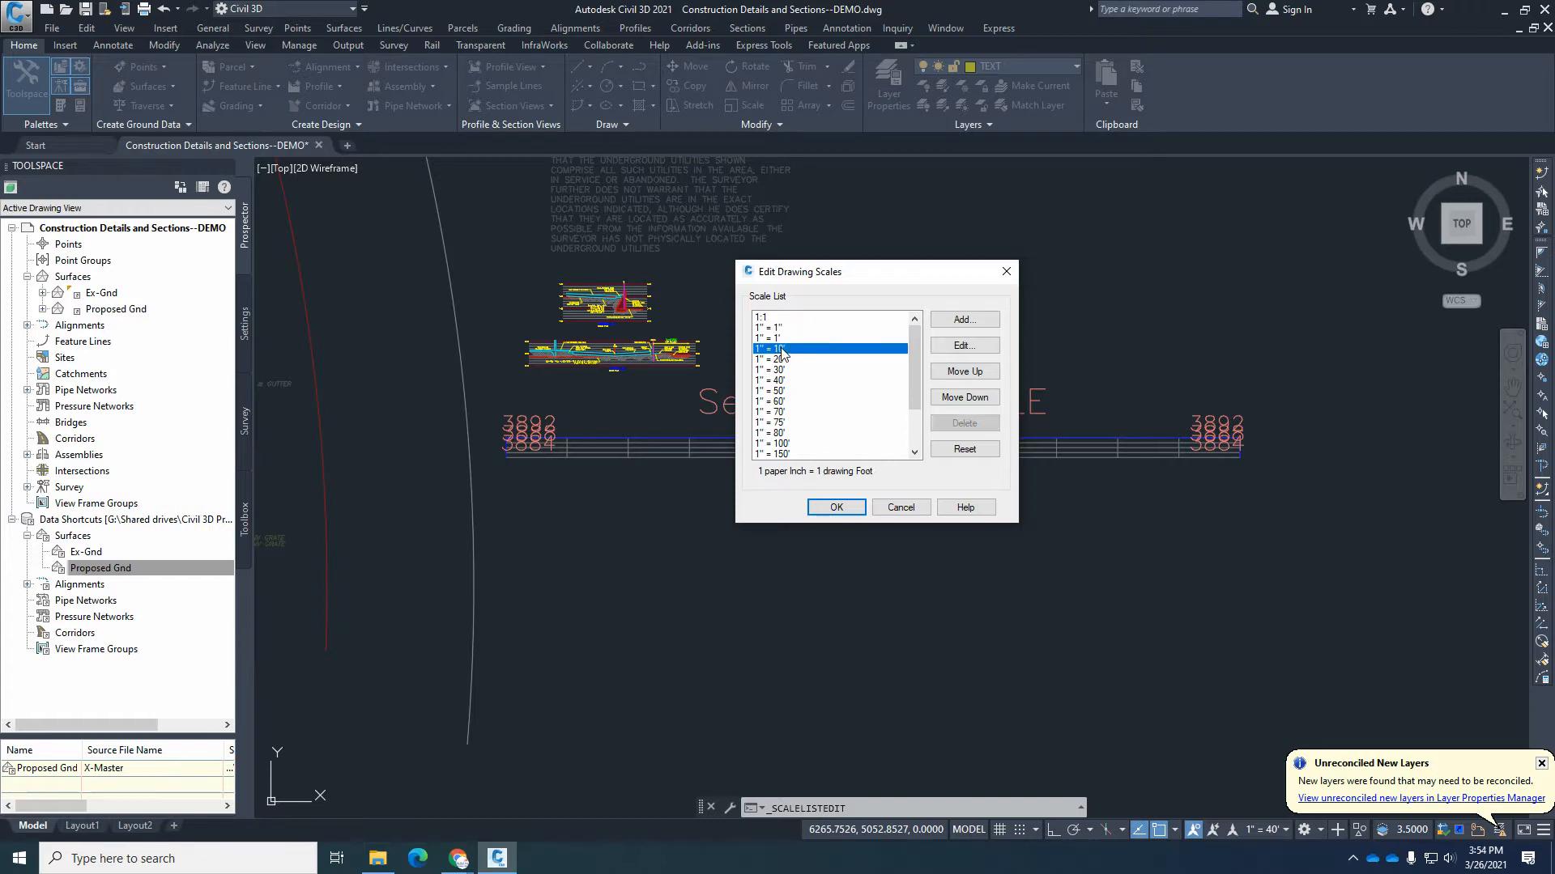
left_click(783, 359)
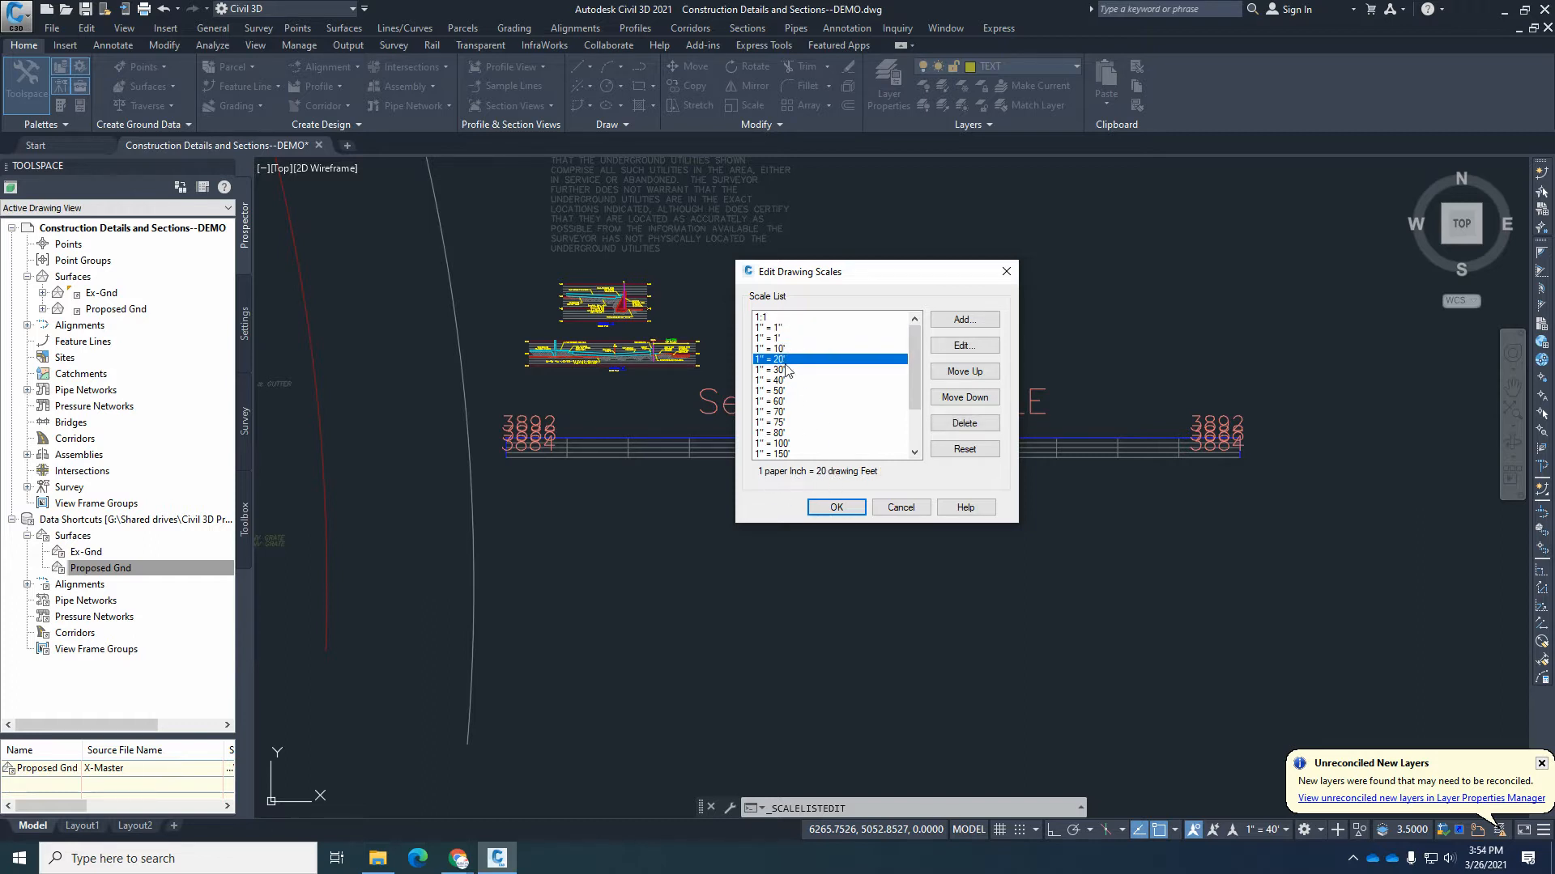
left_click(782, 348)
left_click(780, 339)
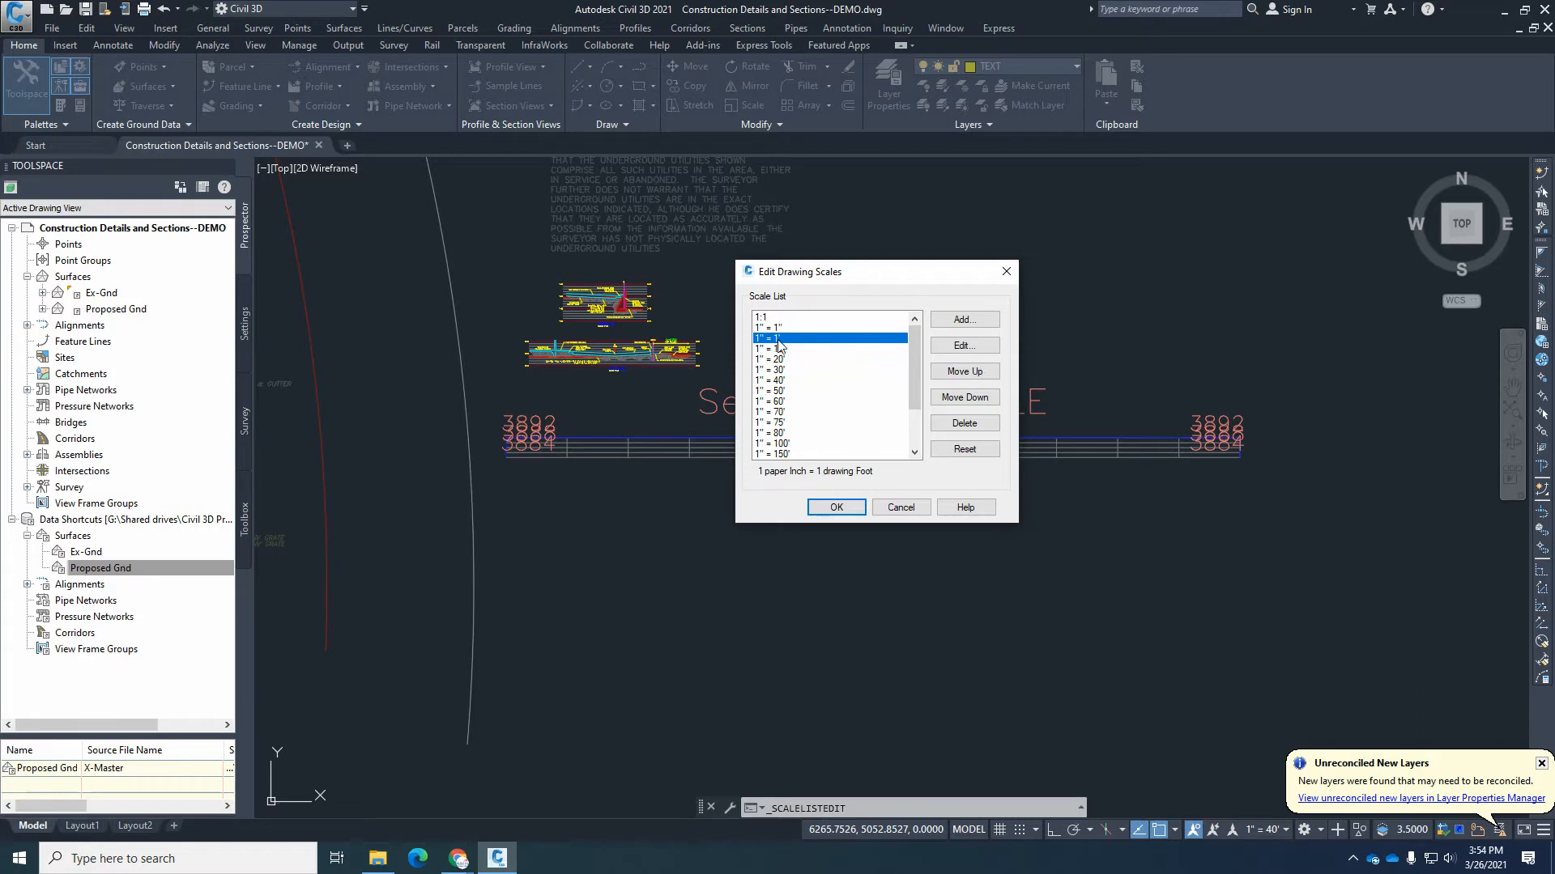
left_click(974, 323)
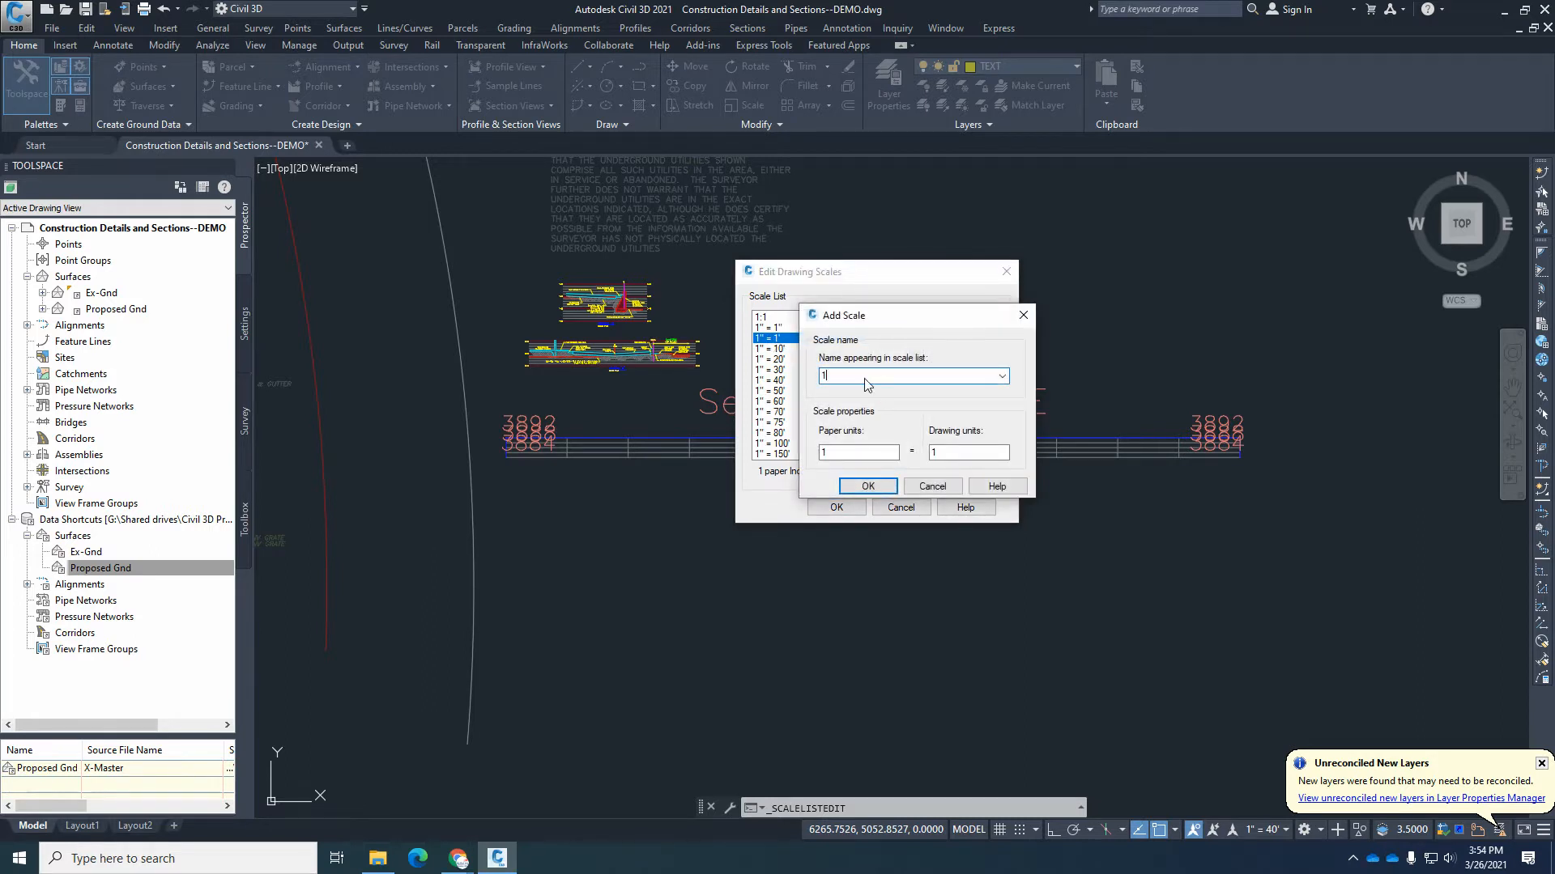
type("1\" = 5'")
left_click(961, 451)
left_click_drag(951, 452, 914, 445)
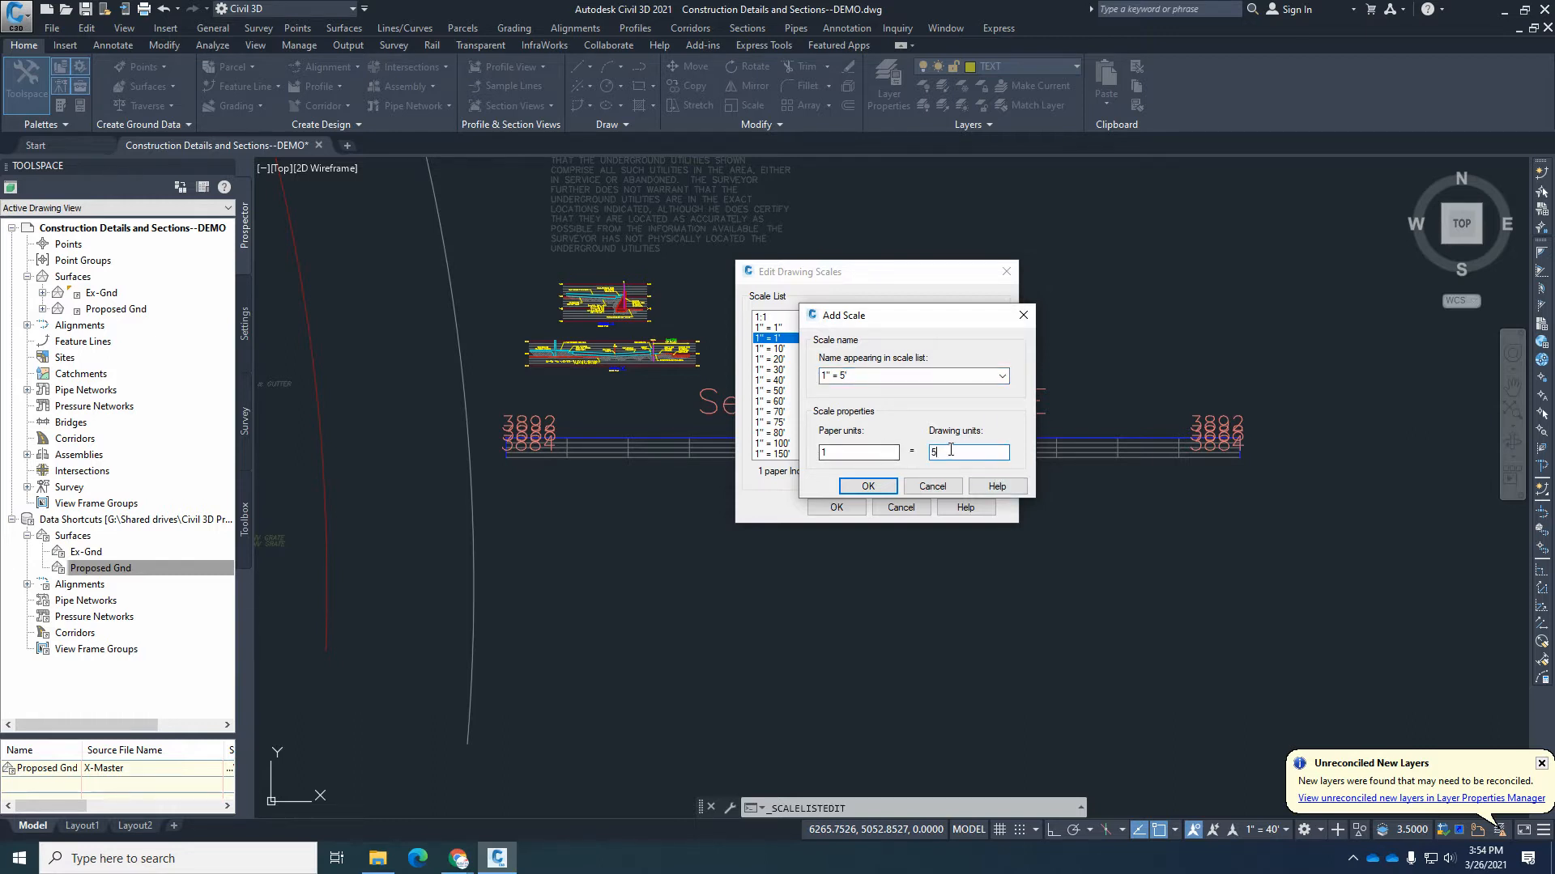
left_click(884, 486)
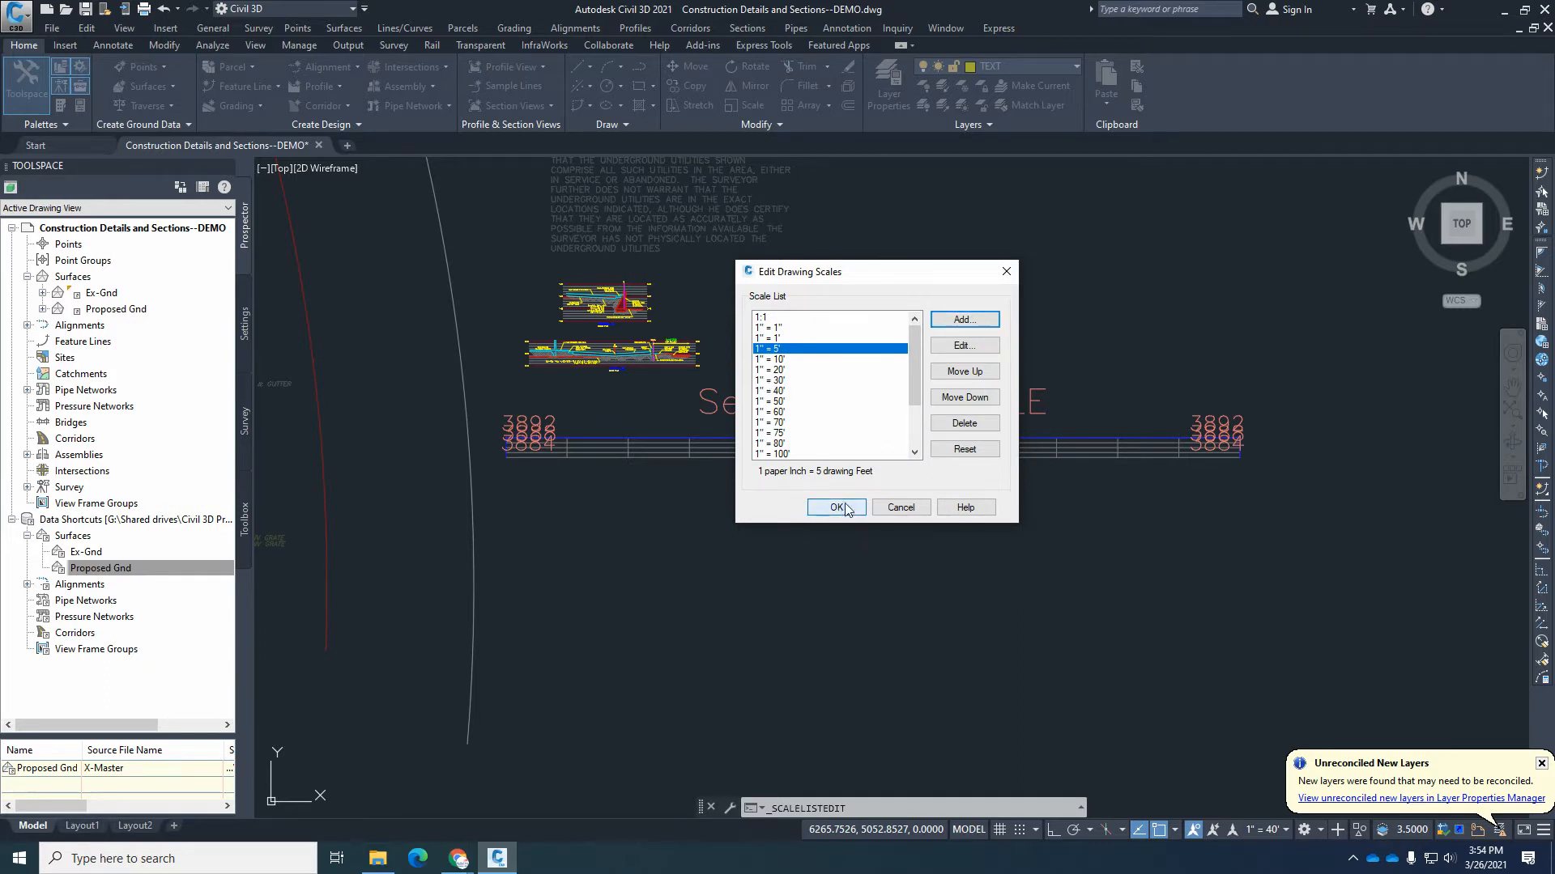
left_click(838, 508)
Set the drawing's annotation scale to 1" = 5'.
left_click(1268, 831)
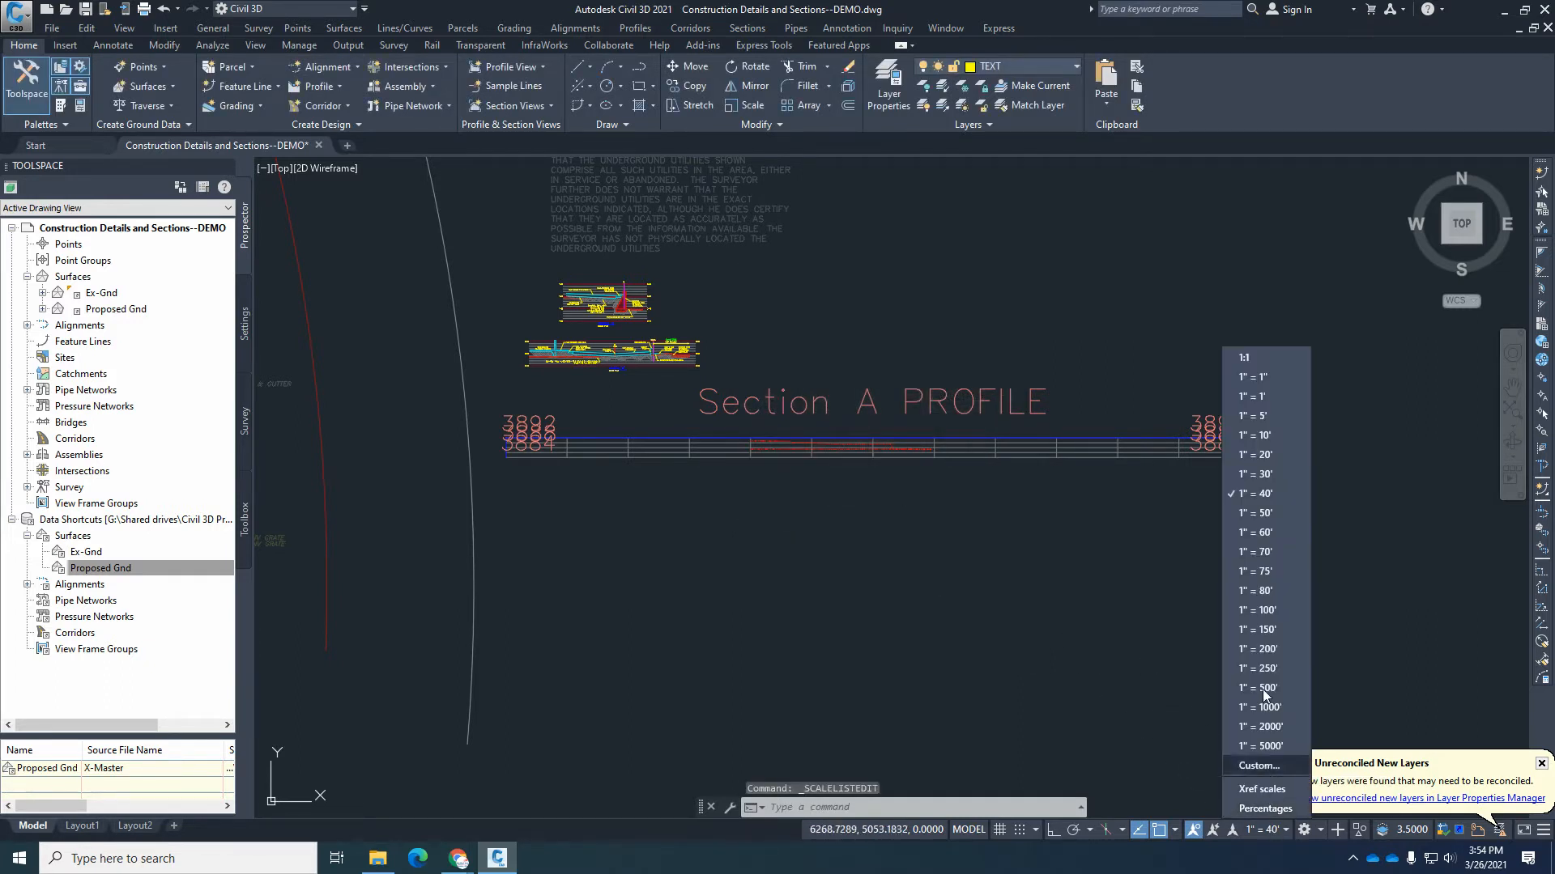
left_click(1267, 415)
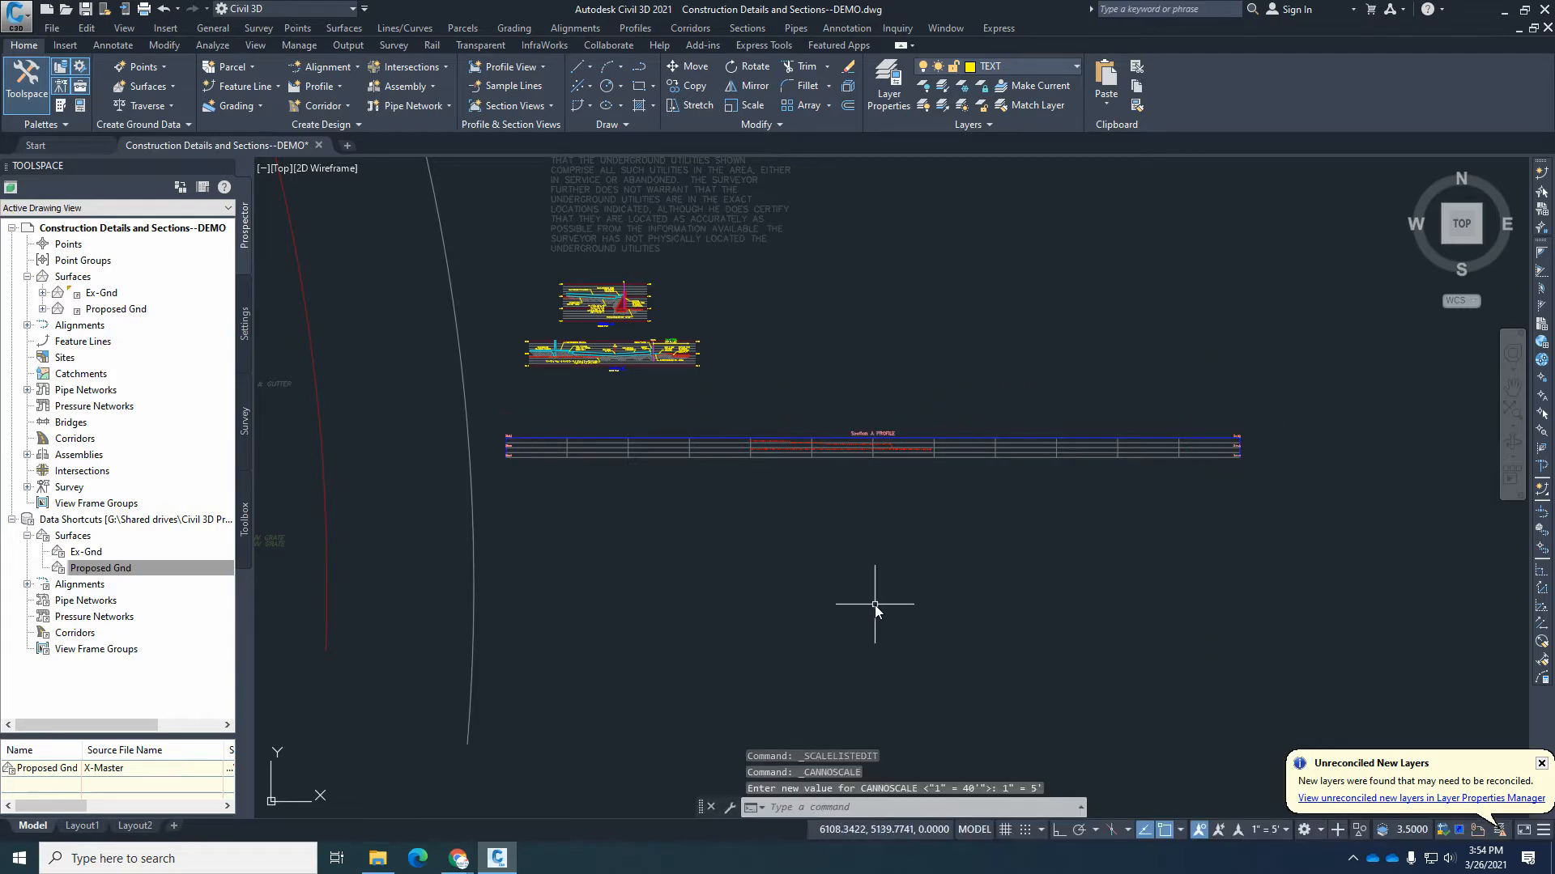
key("Escape")
key("Escape")
Move the Section A profile view so its left end lines up just below the lower annotated section drawing.
scroll(541, 425, "up", 5)
scroll(541, 426, "down", 5)
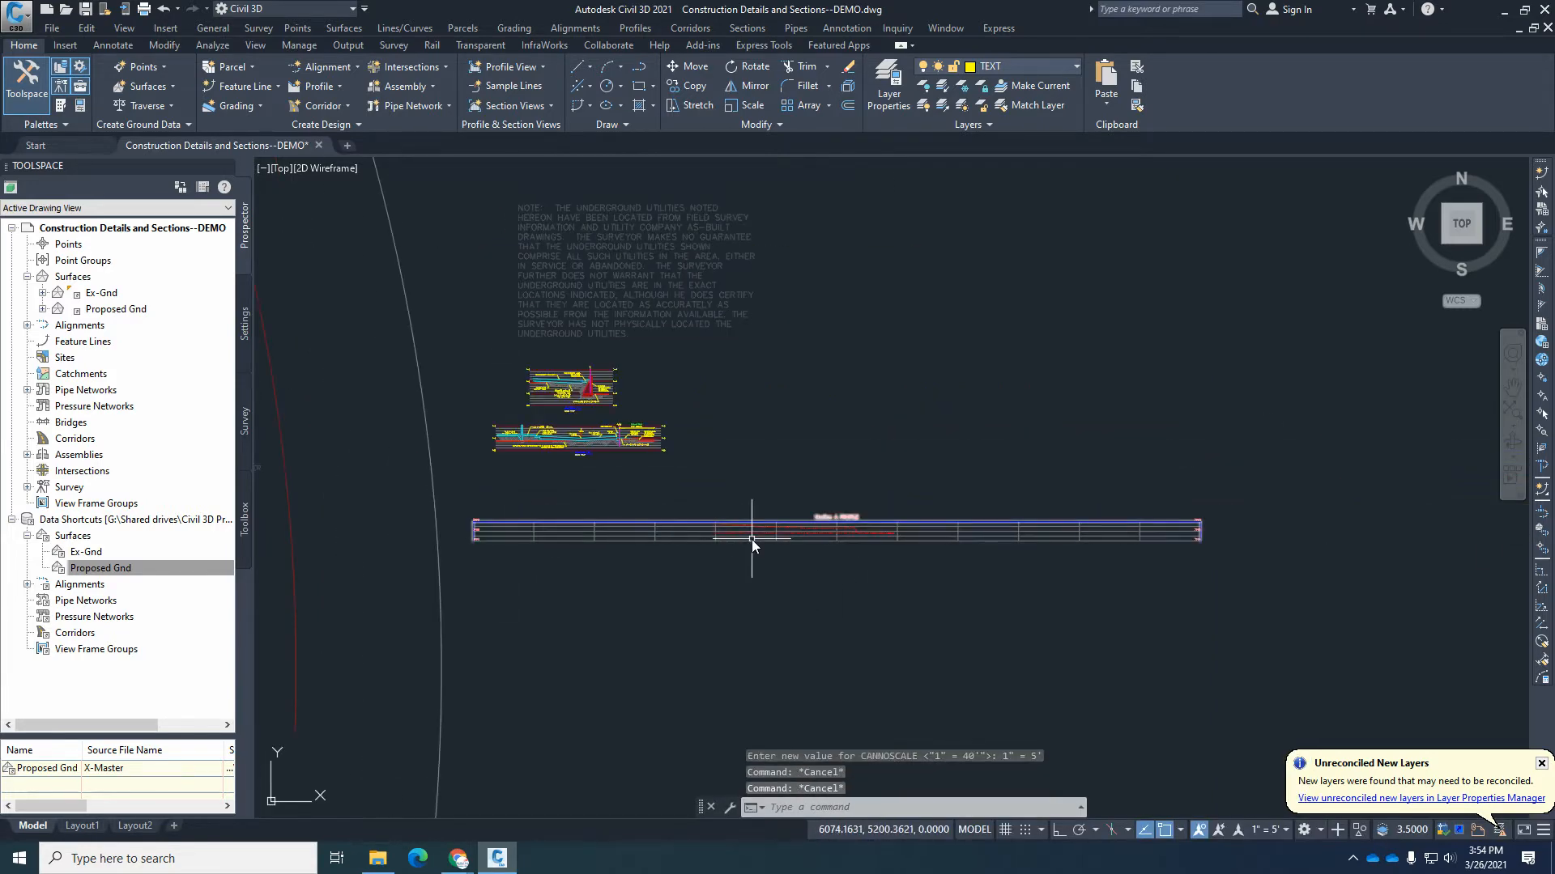
type("m")
key("Return")
left_click(704, 534)
key("Return")
left_click(703, 532)
left_click(661, 459)
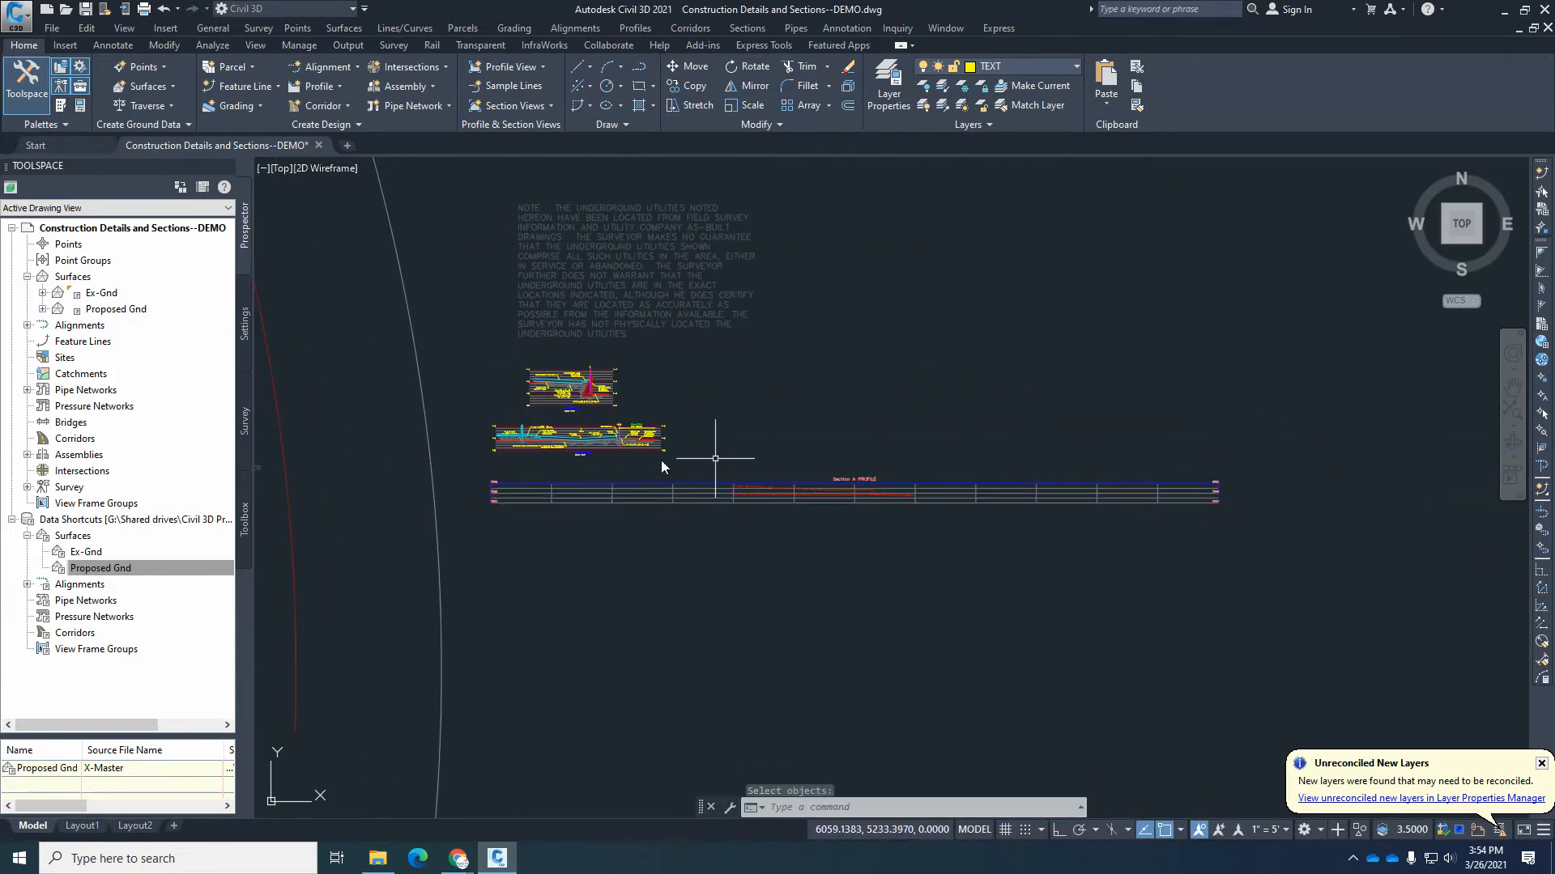
Reopen the Section A profile view's Engineering Section View style for editing and review its graph scale and grid settings.
scroll(589, 498, "up", 4)
scroll(781, 737, "down", 2)
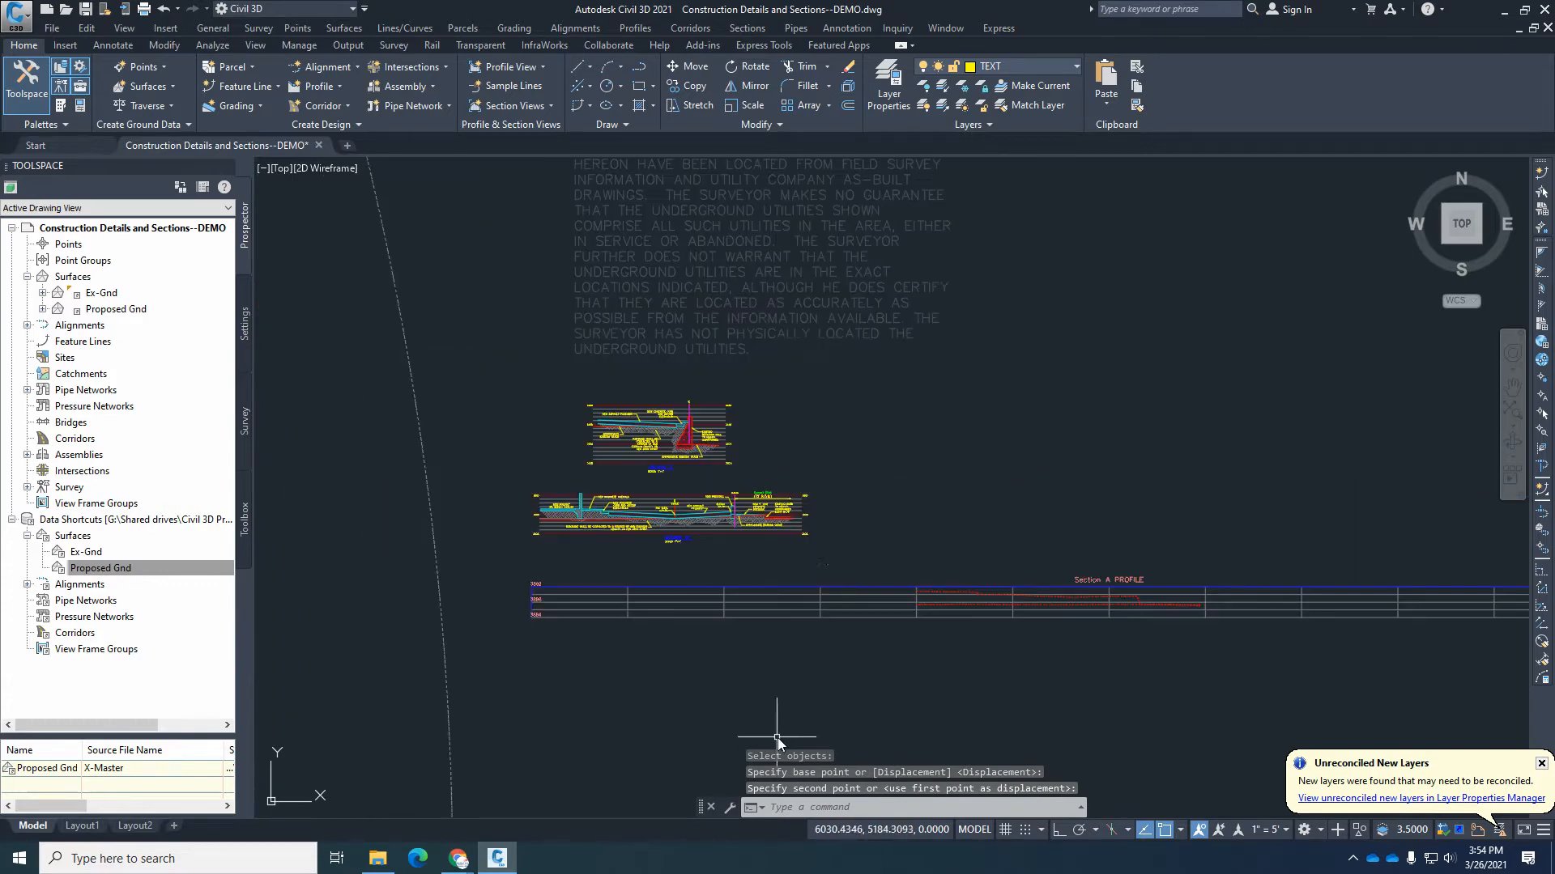
scroll(878, 521, "up", 2)
left_click(977, 634)
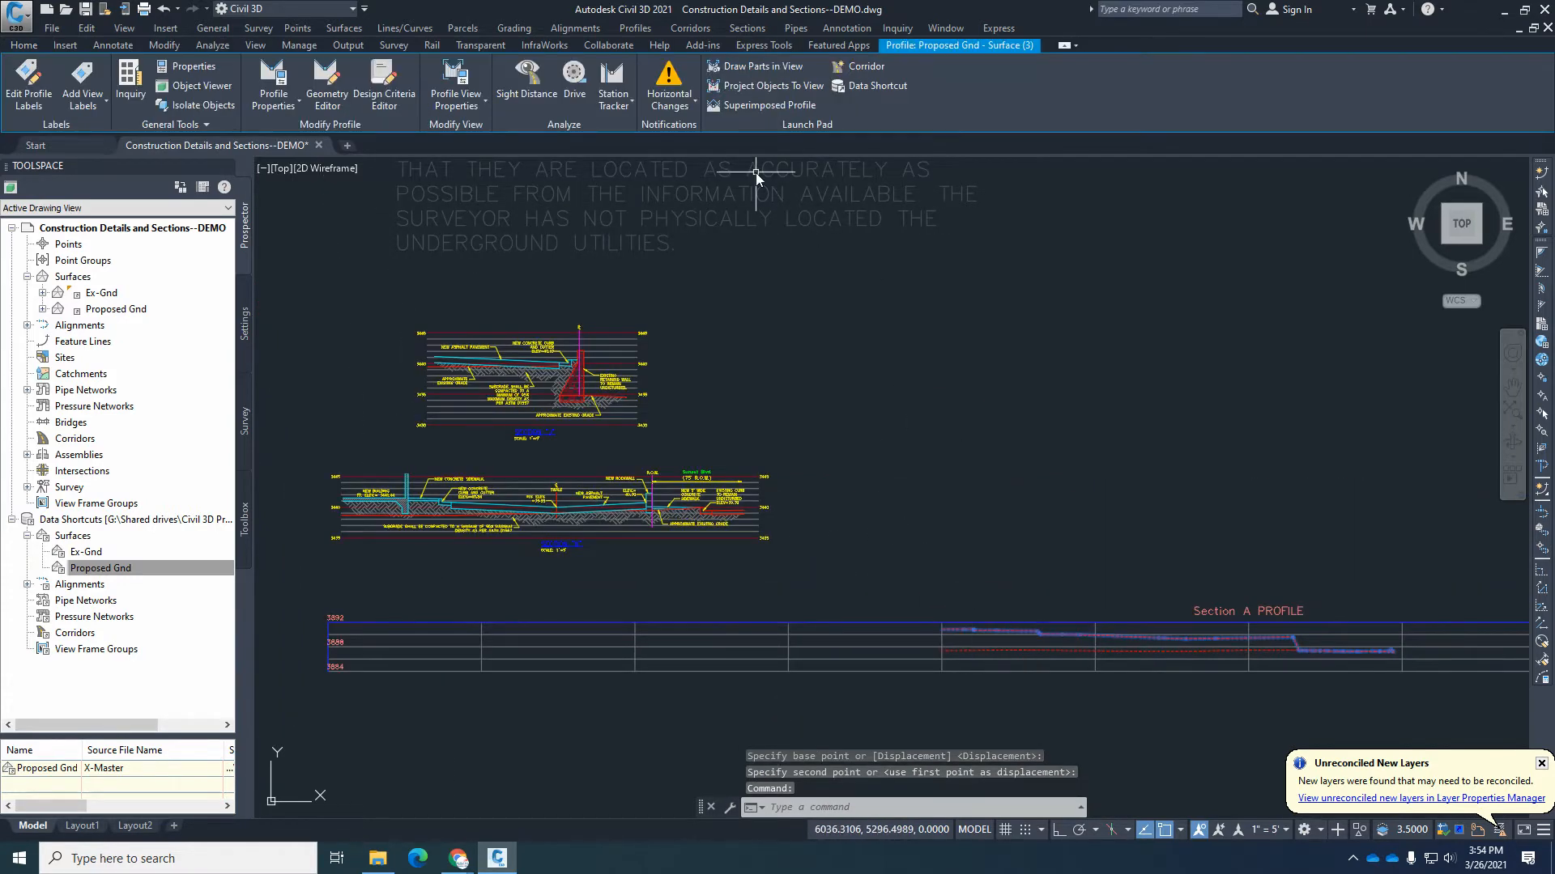
key("Escape")
key("Escape")
left_click(851, 624)
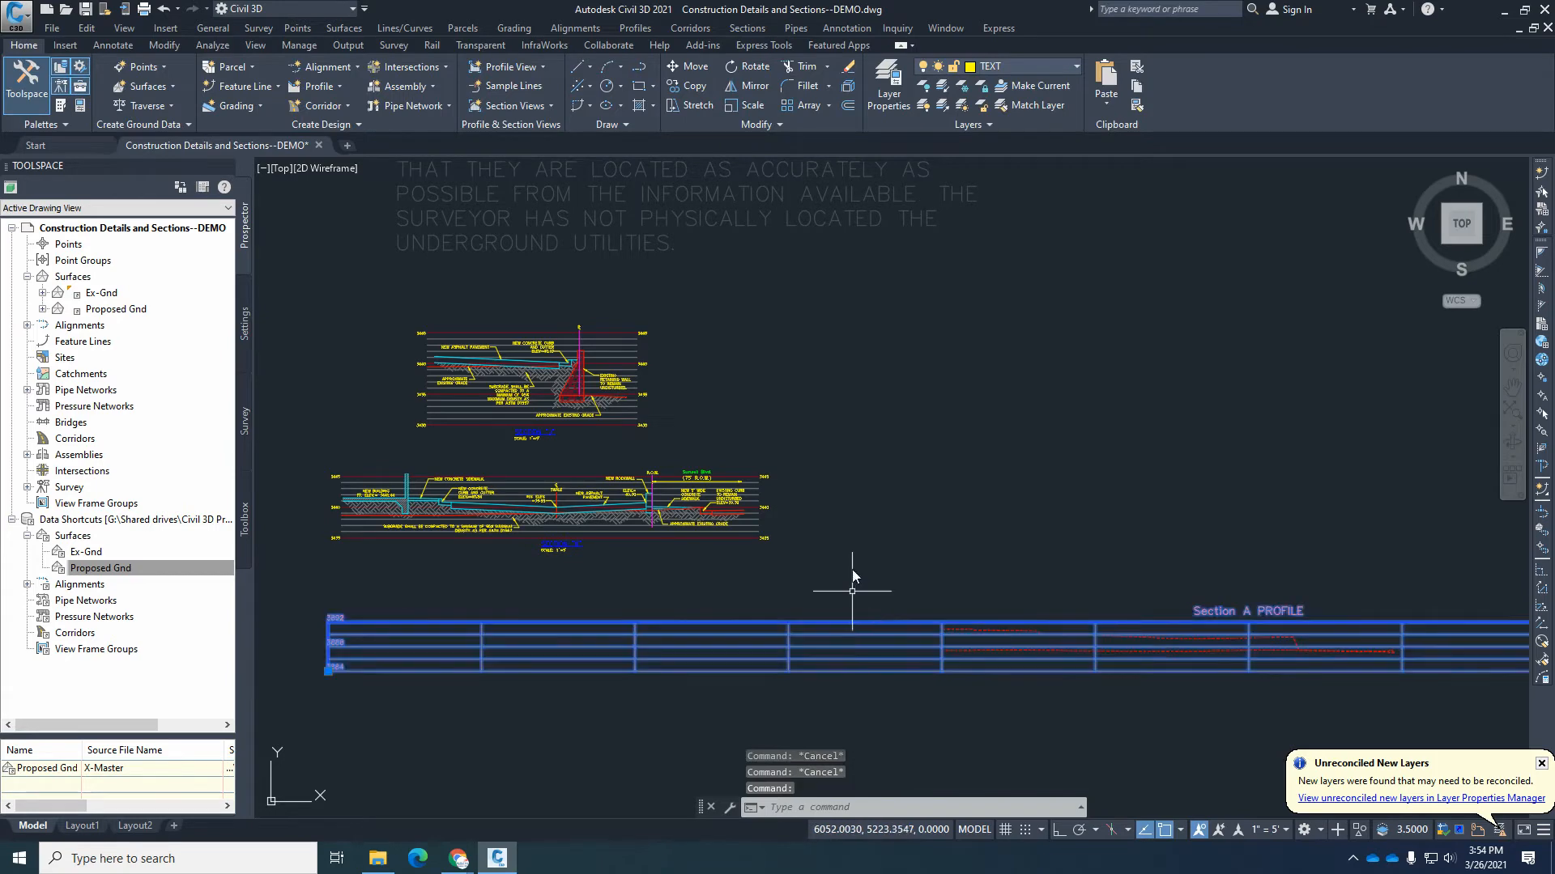
left_click(466, 102)
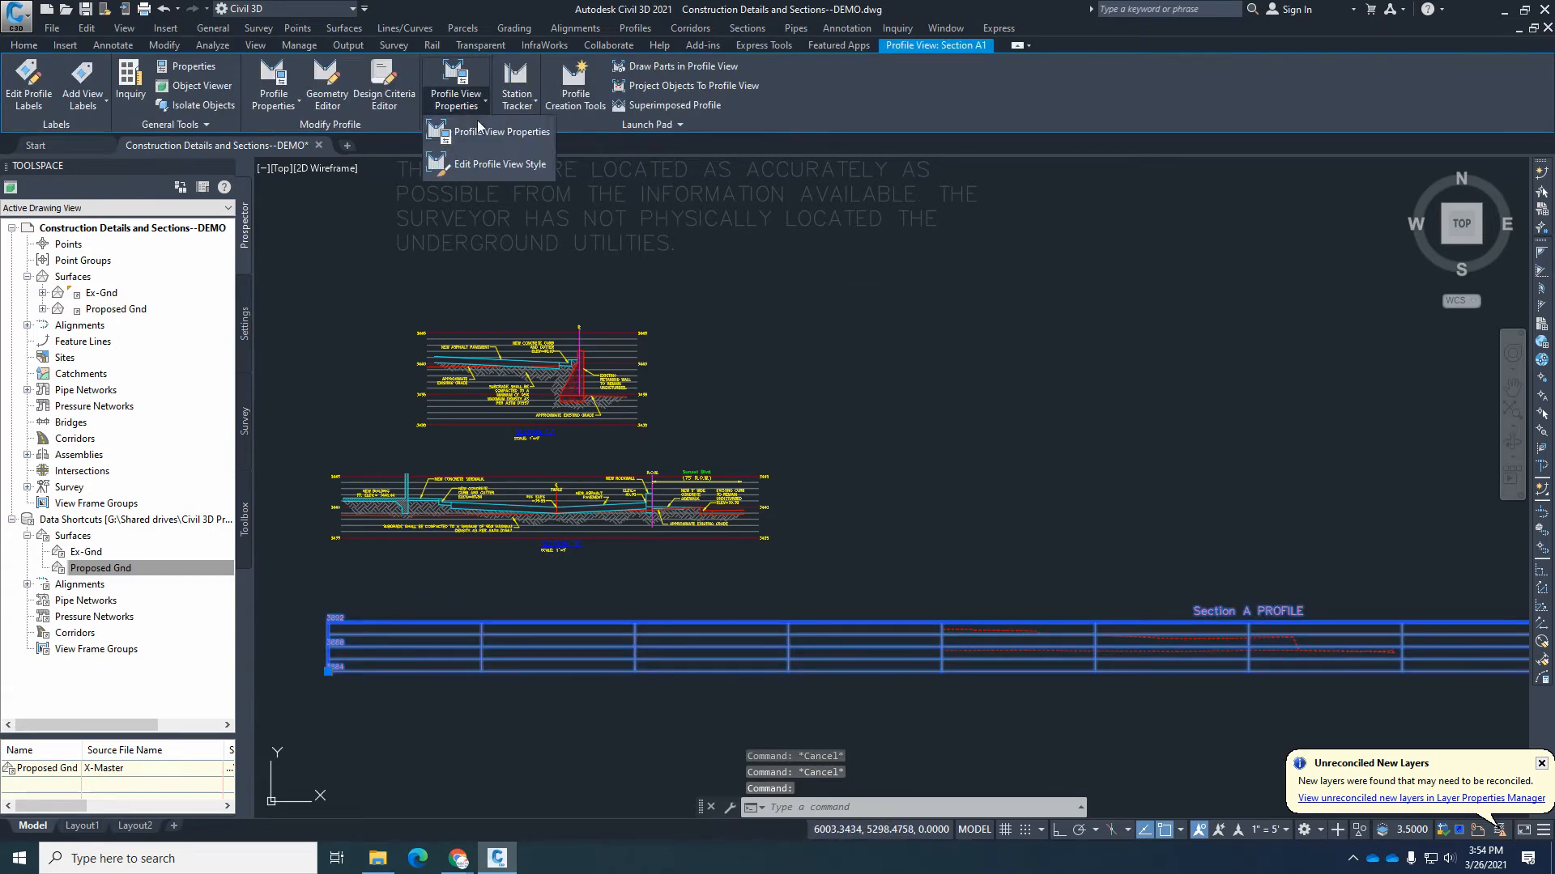
left_click(483, 165)
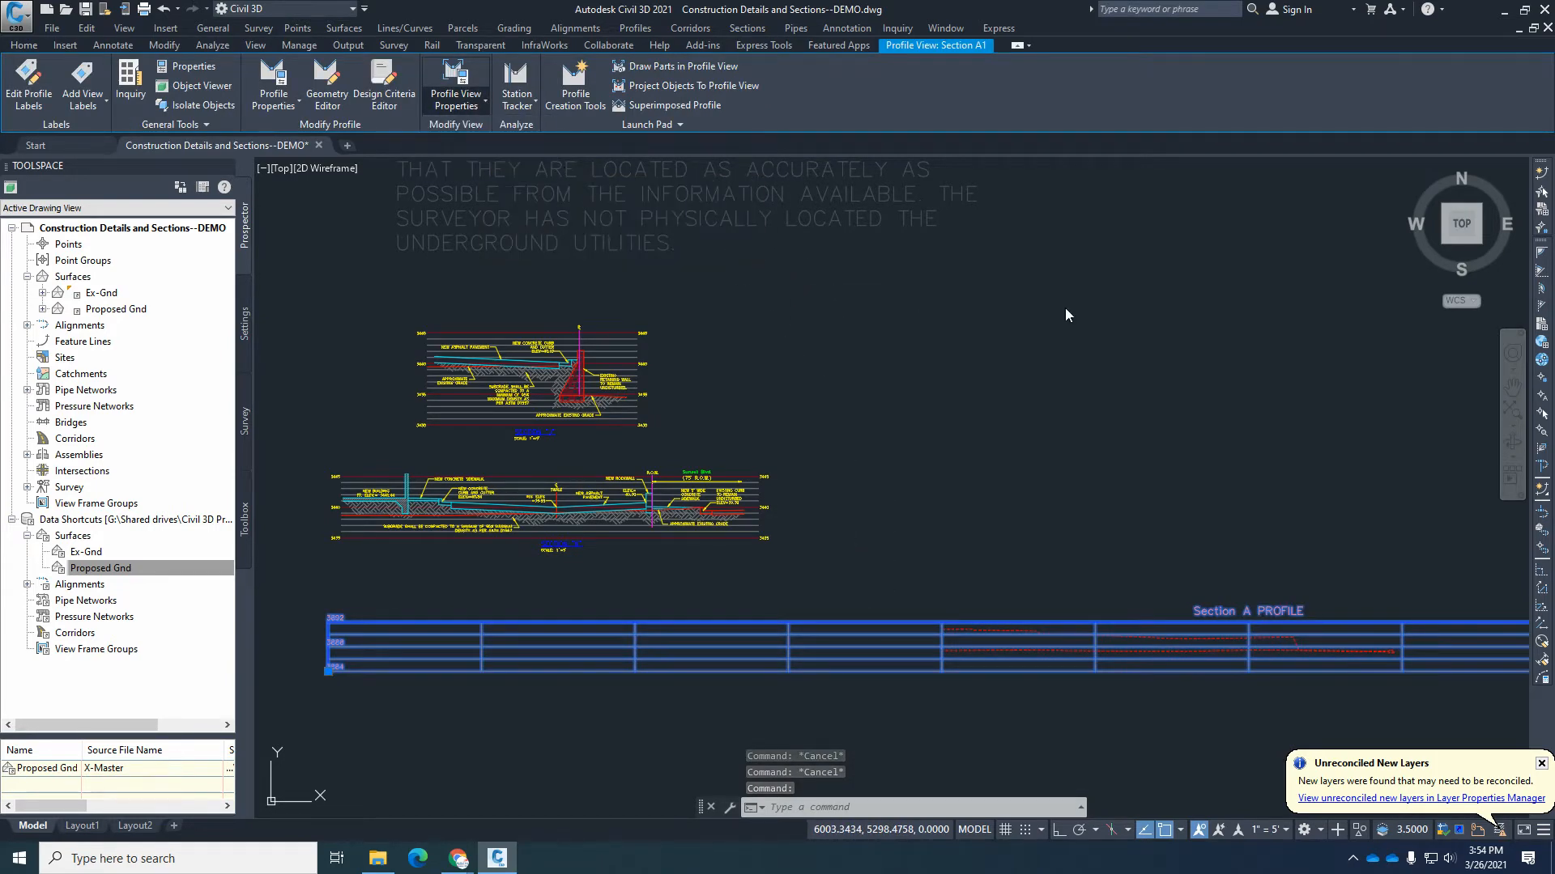
left_click_drag(531, 69, 1265, 61)
left_click(820, 86)
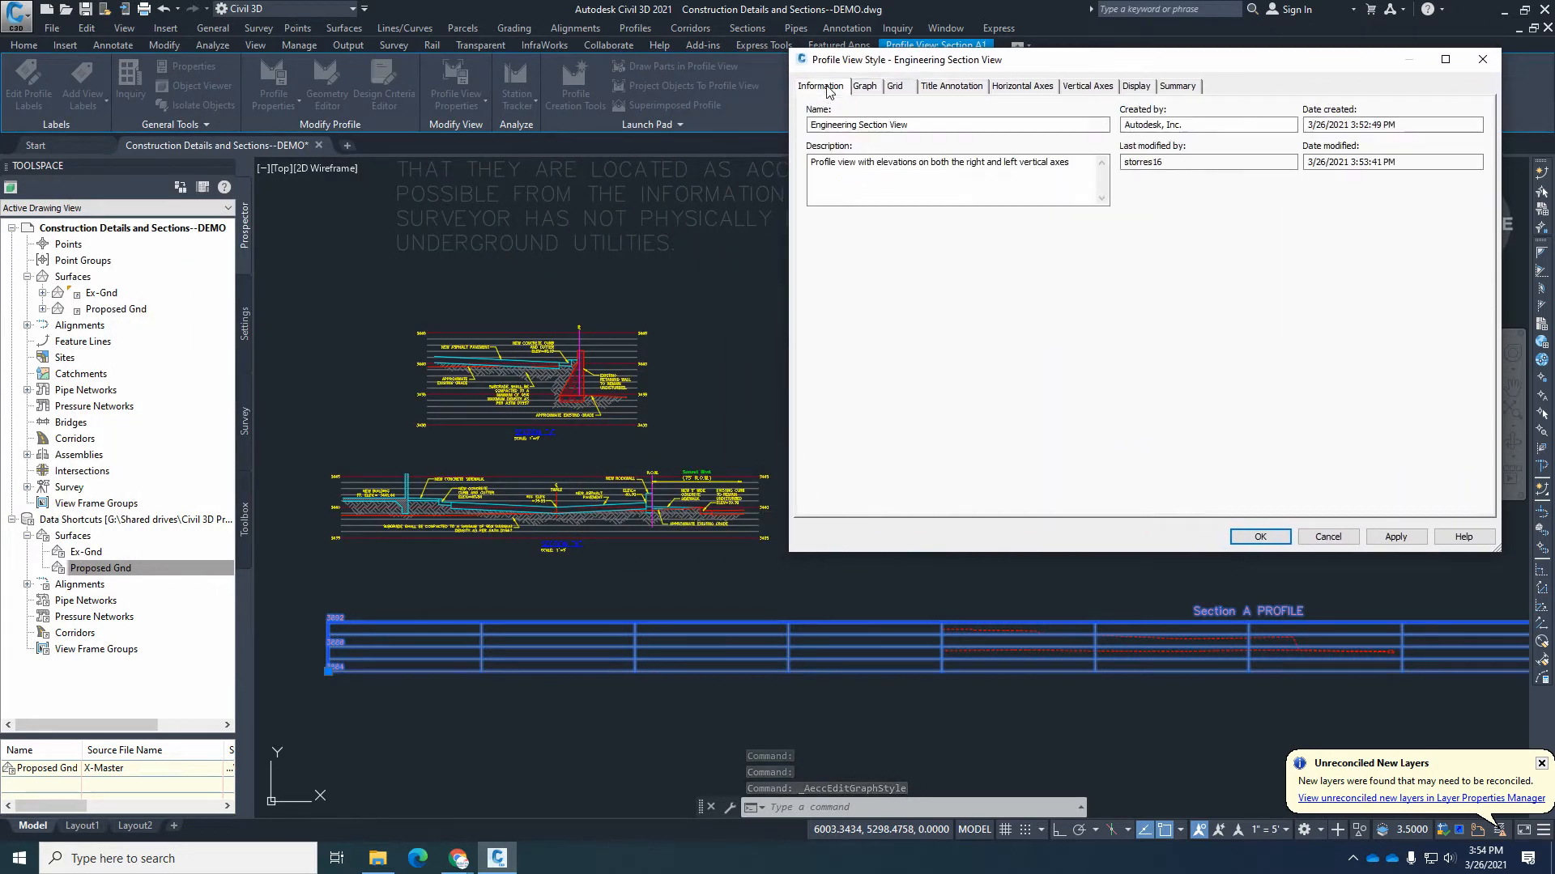
left_click(867, 86)
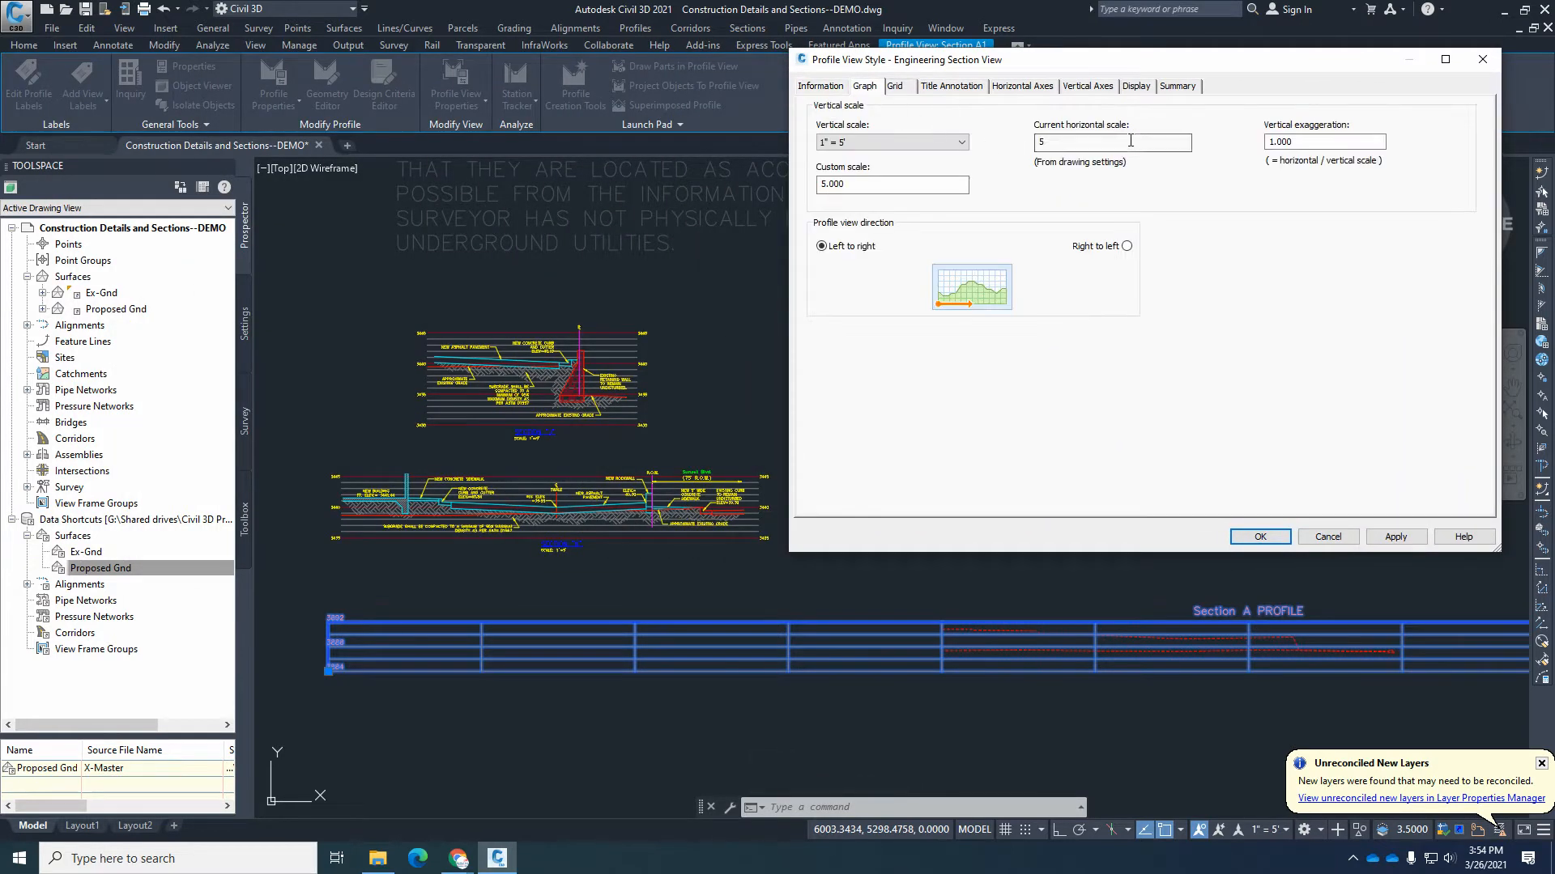
left_click(898, 87)
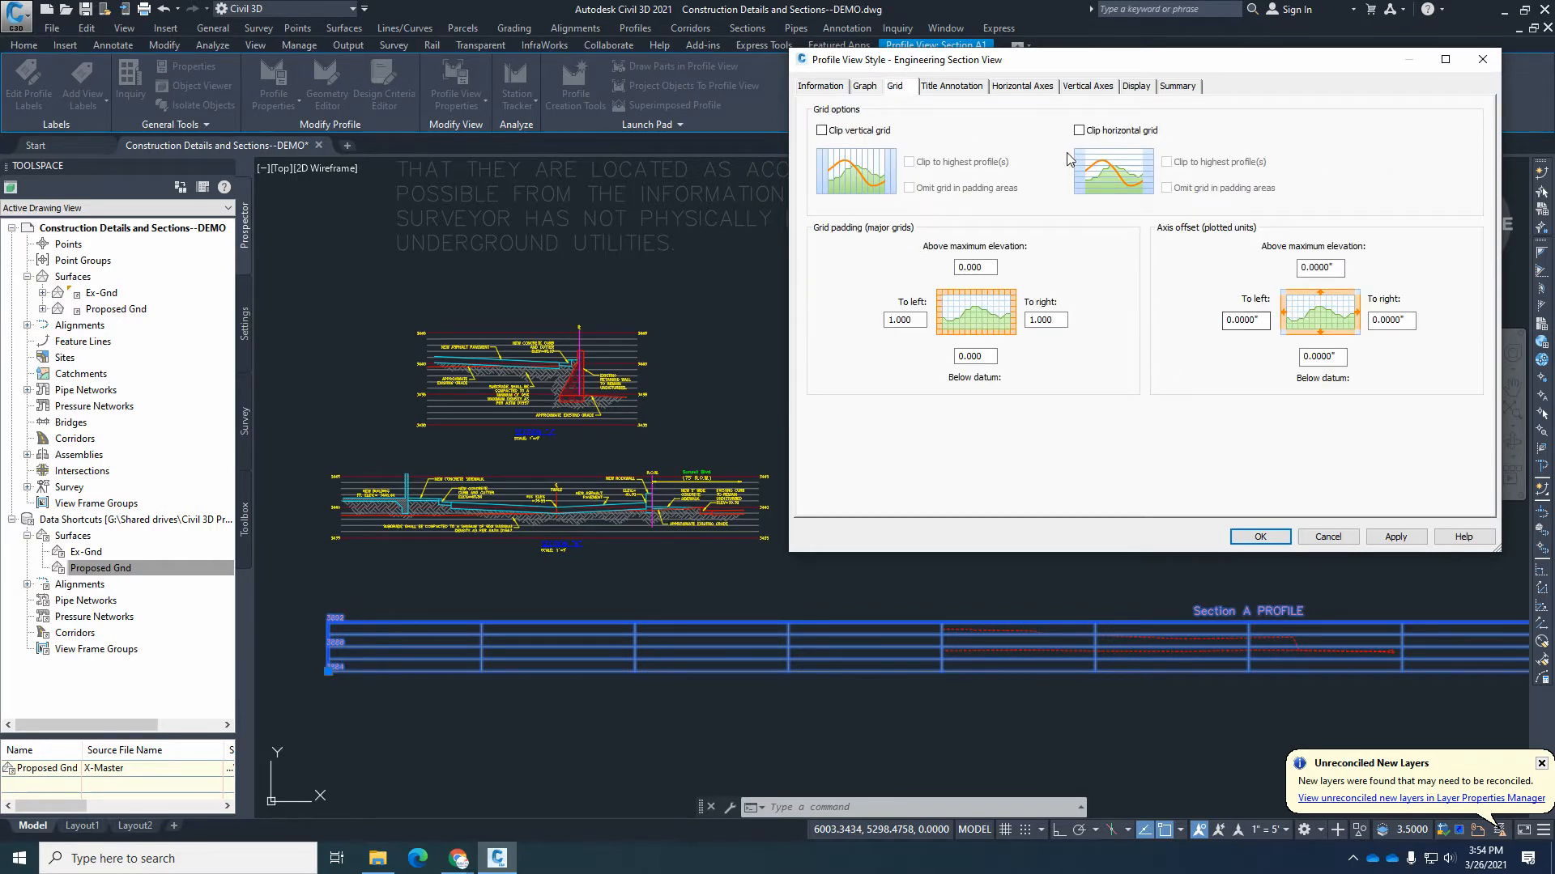
Set the graph view title's location to Bottom in the Engineering Section View style and apply it.
left_click(949, 88)
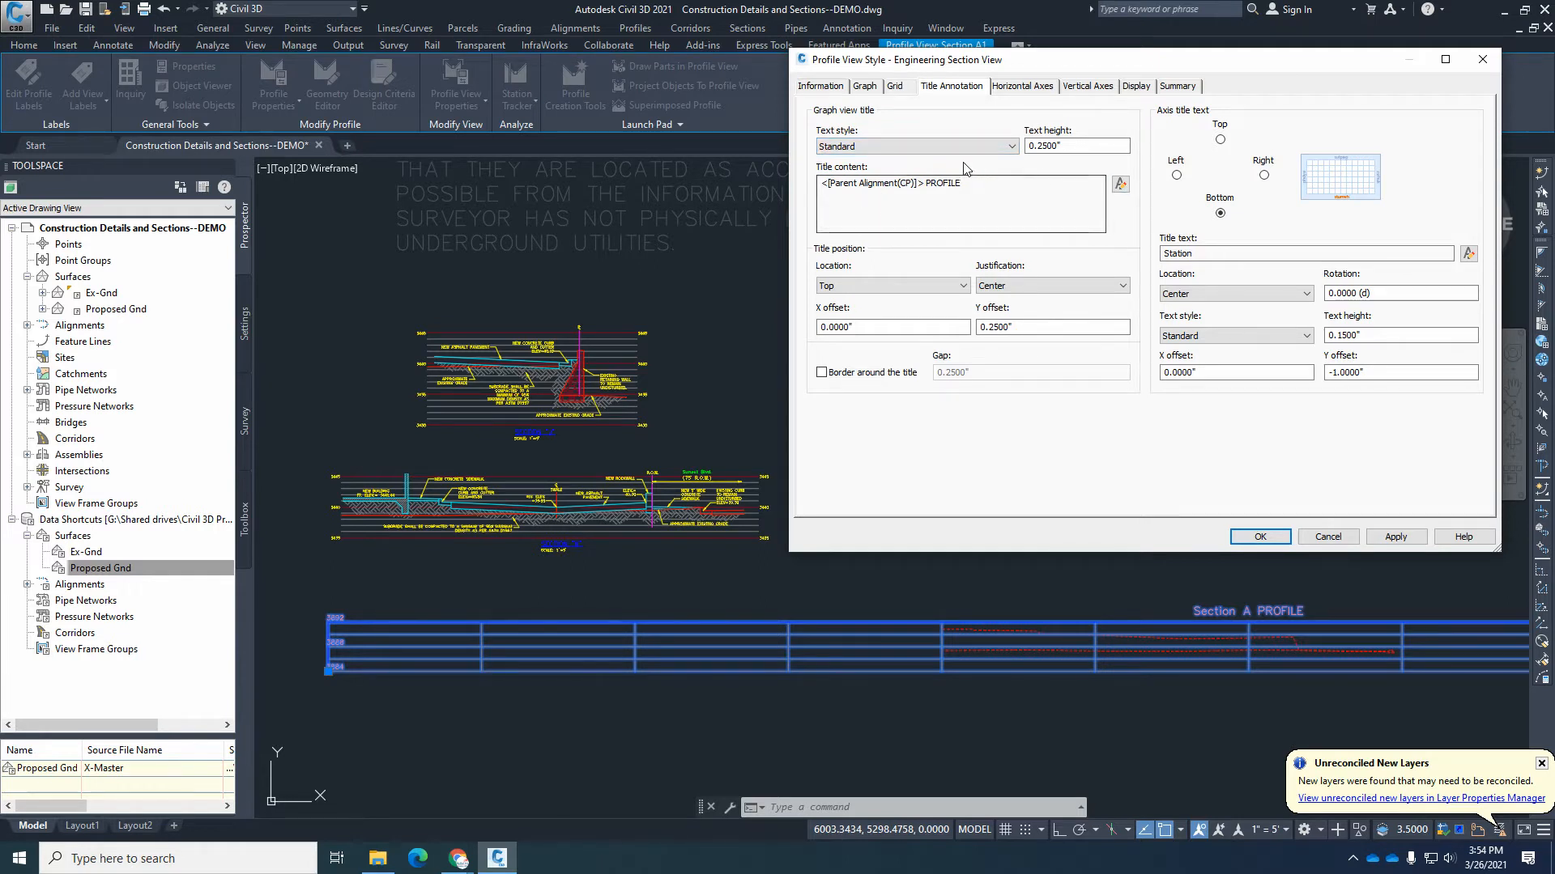
left_click(861, 285)
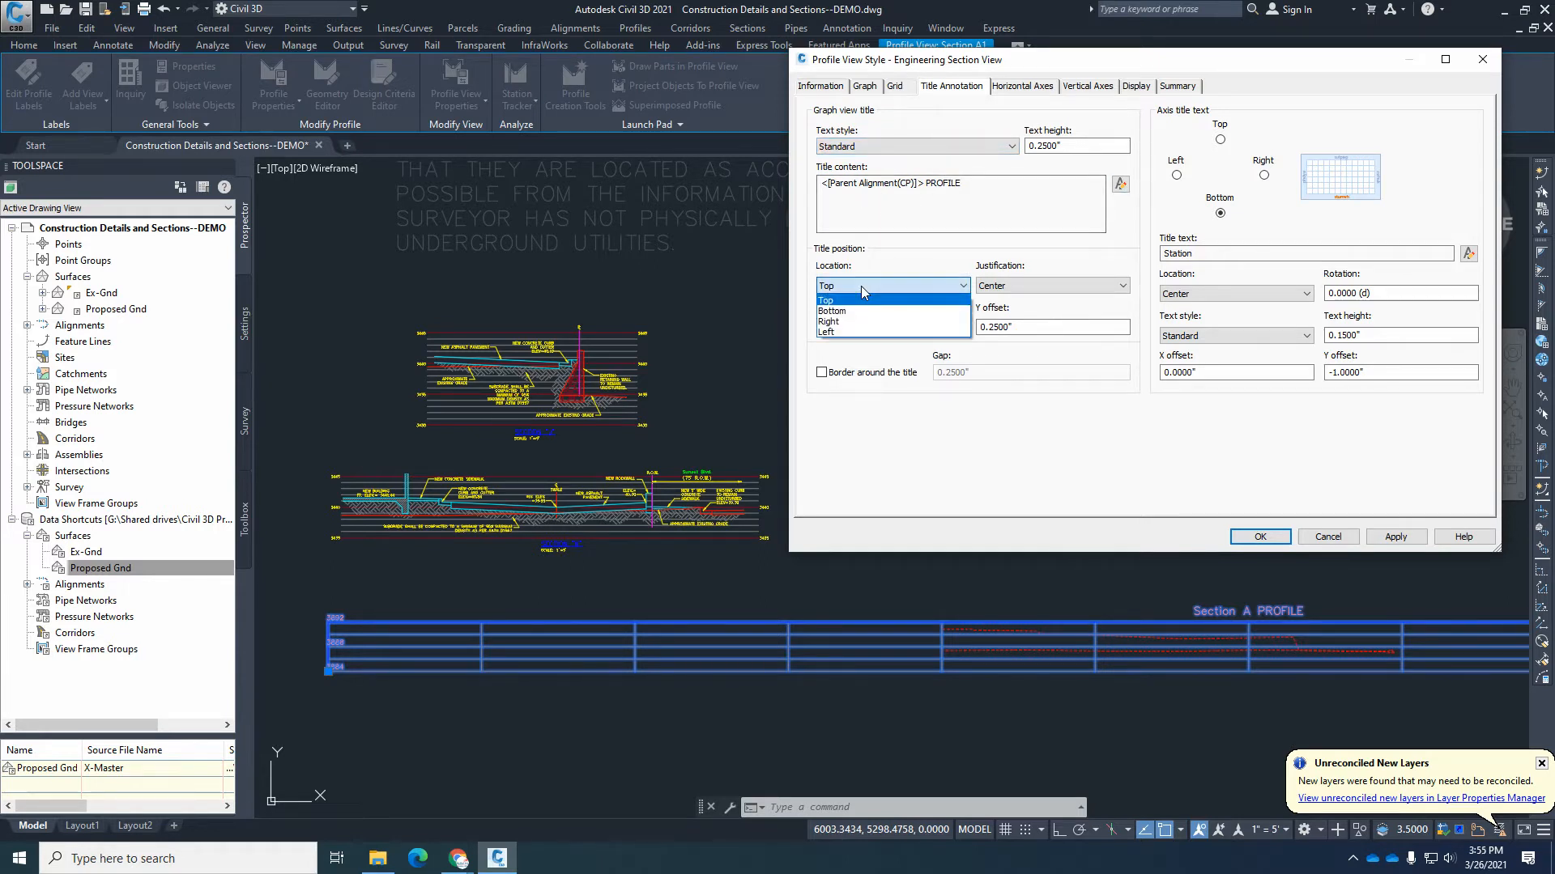
left_click(832, 311)
left_click(1395, 537)
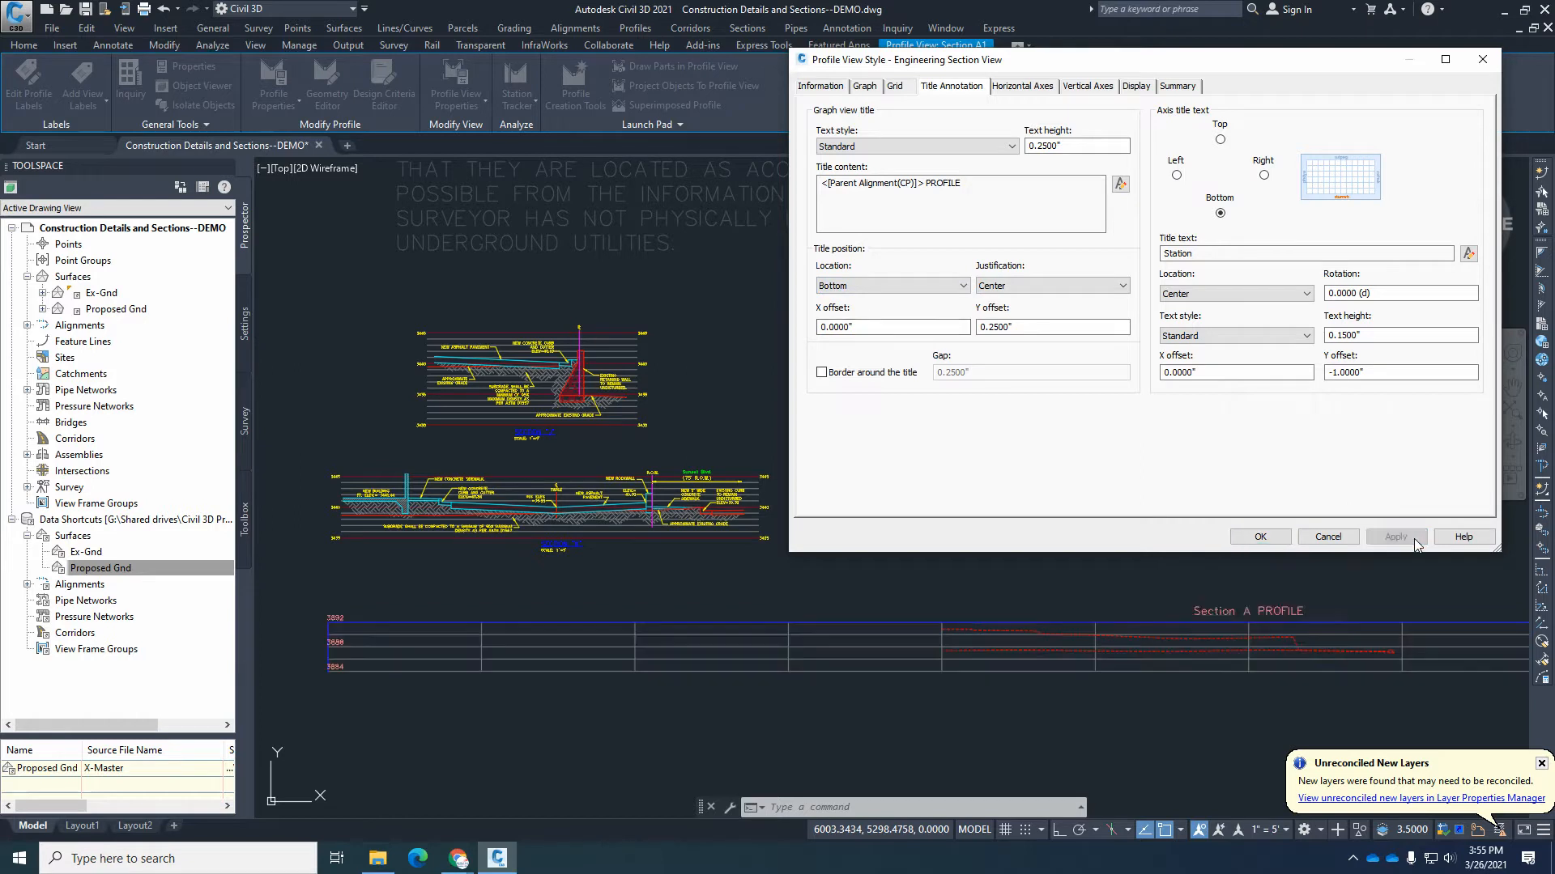
Try graph view title Y offsets of 0, 0.2 and -0.2 inches, applying each one to the profile view.
double_click(1039, 328)
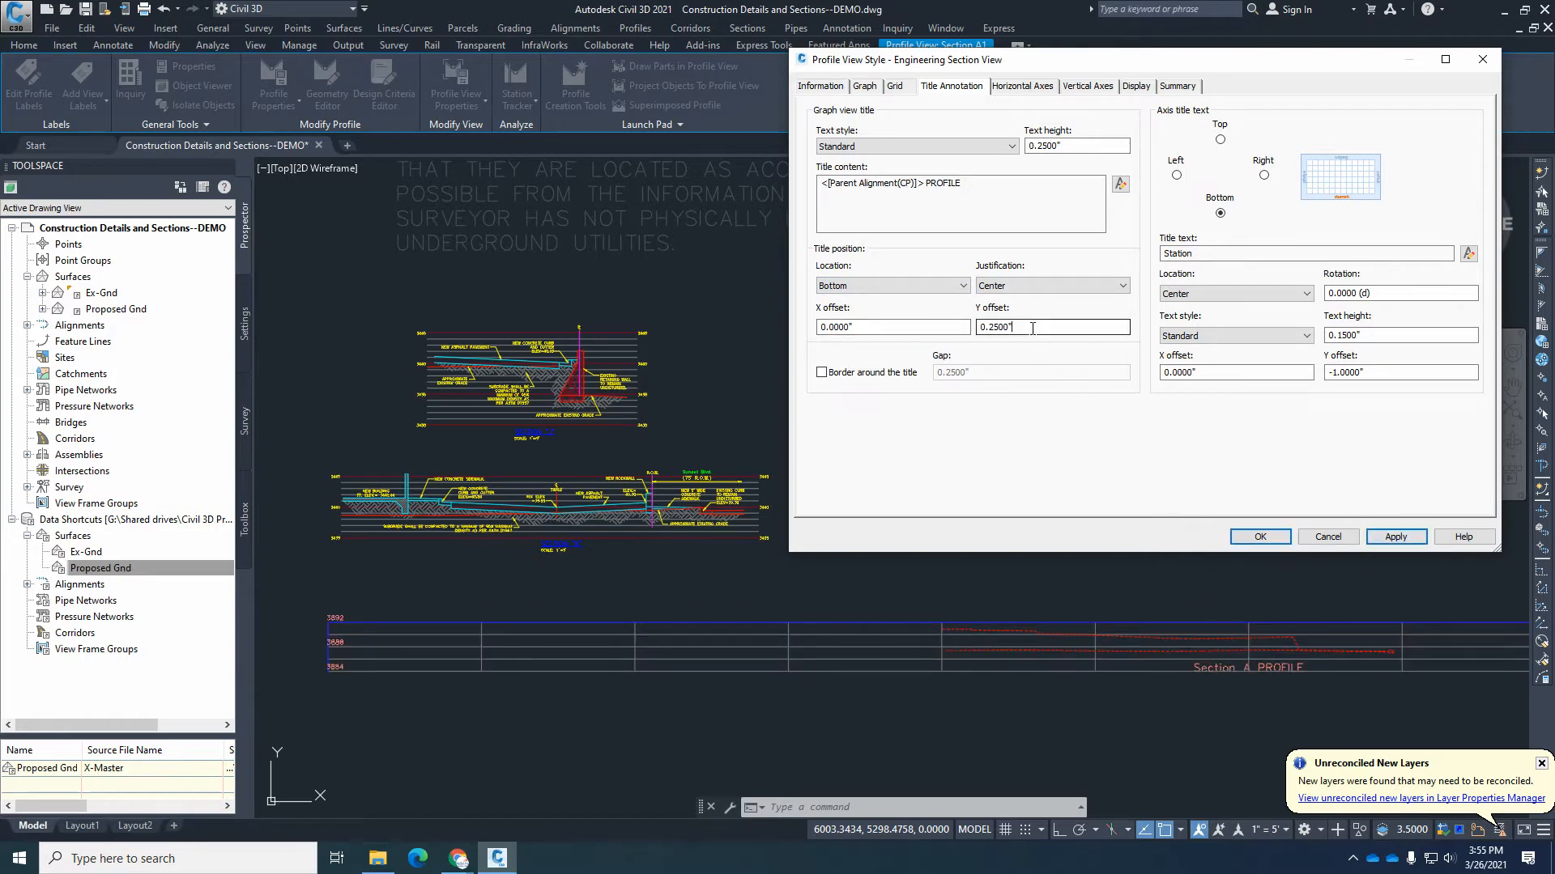
type("0")
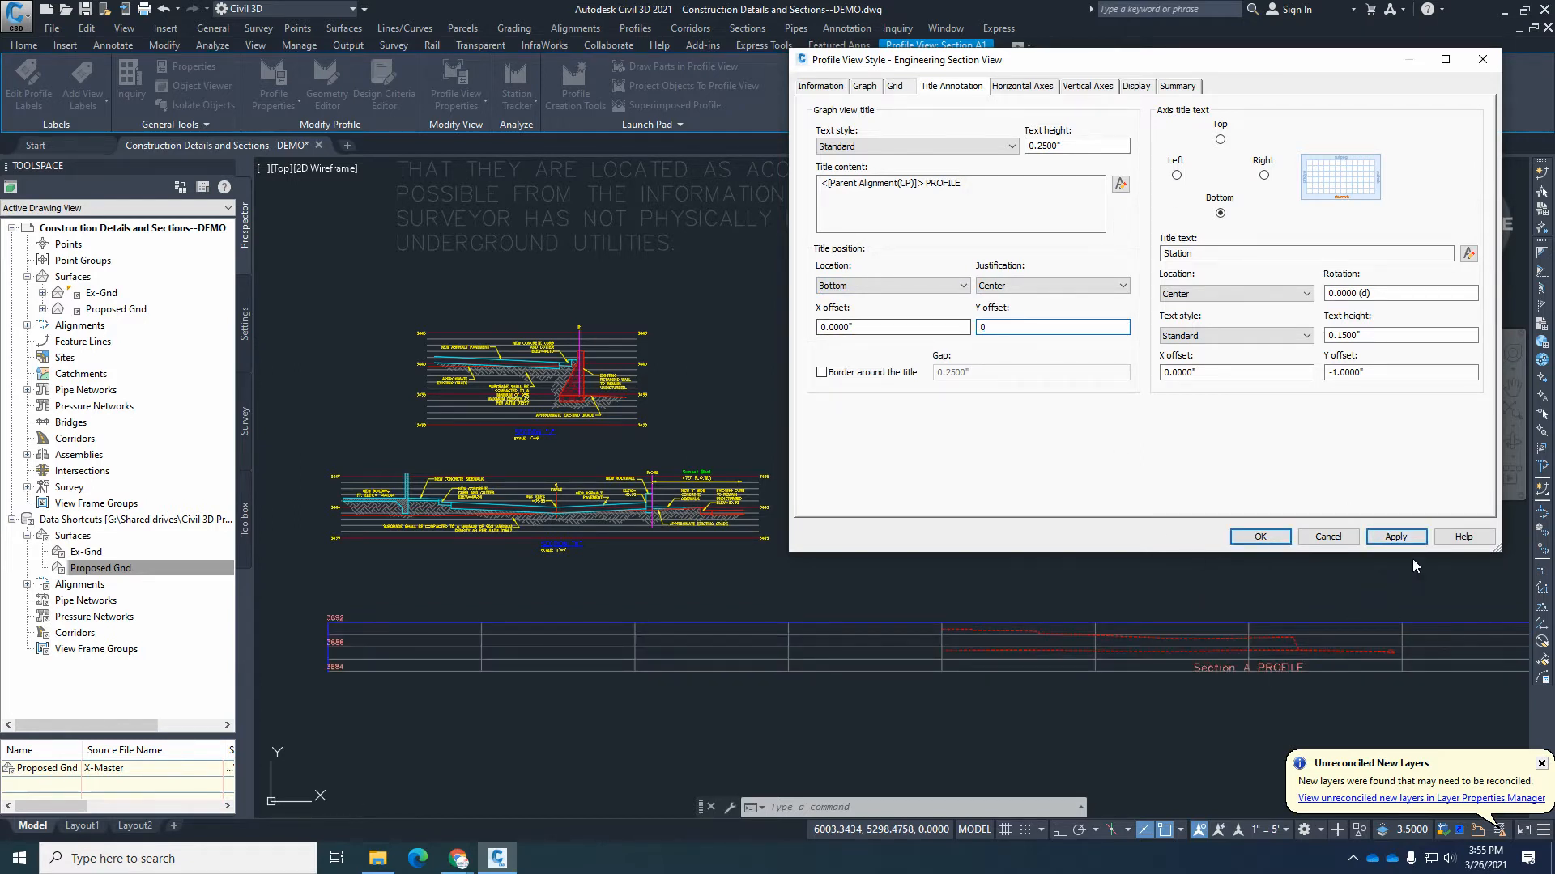
left_click(1395, 537)
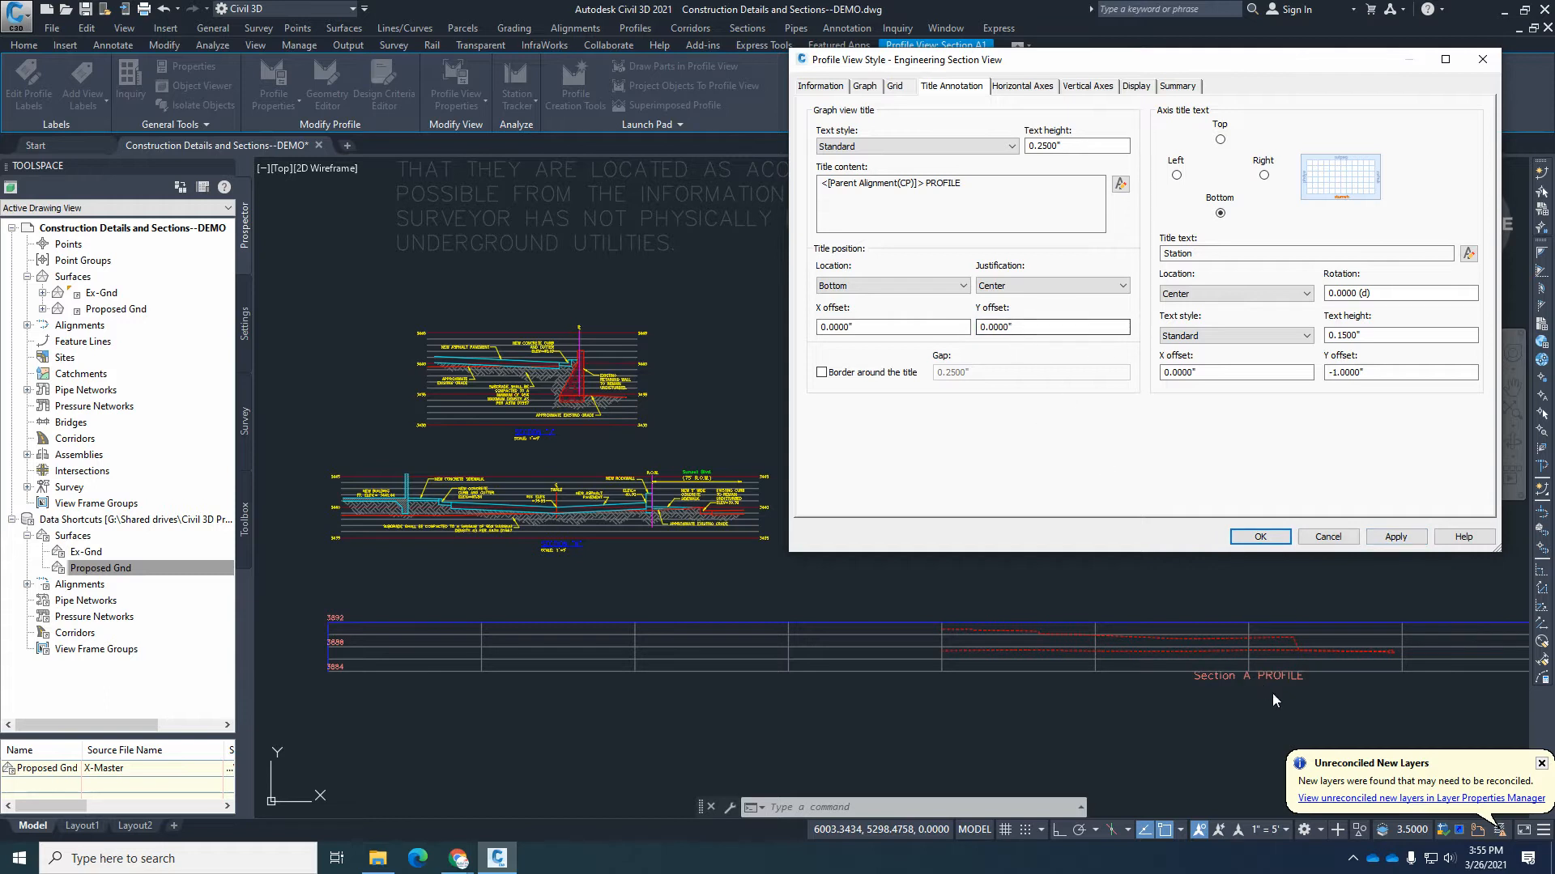
double_click(1025, 325)
type(".2")
left_click(1395, 537)
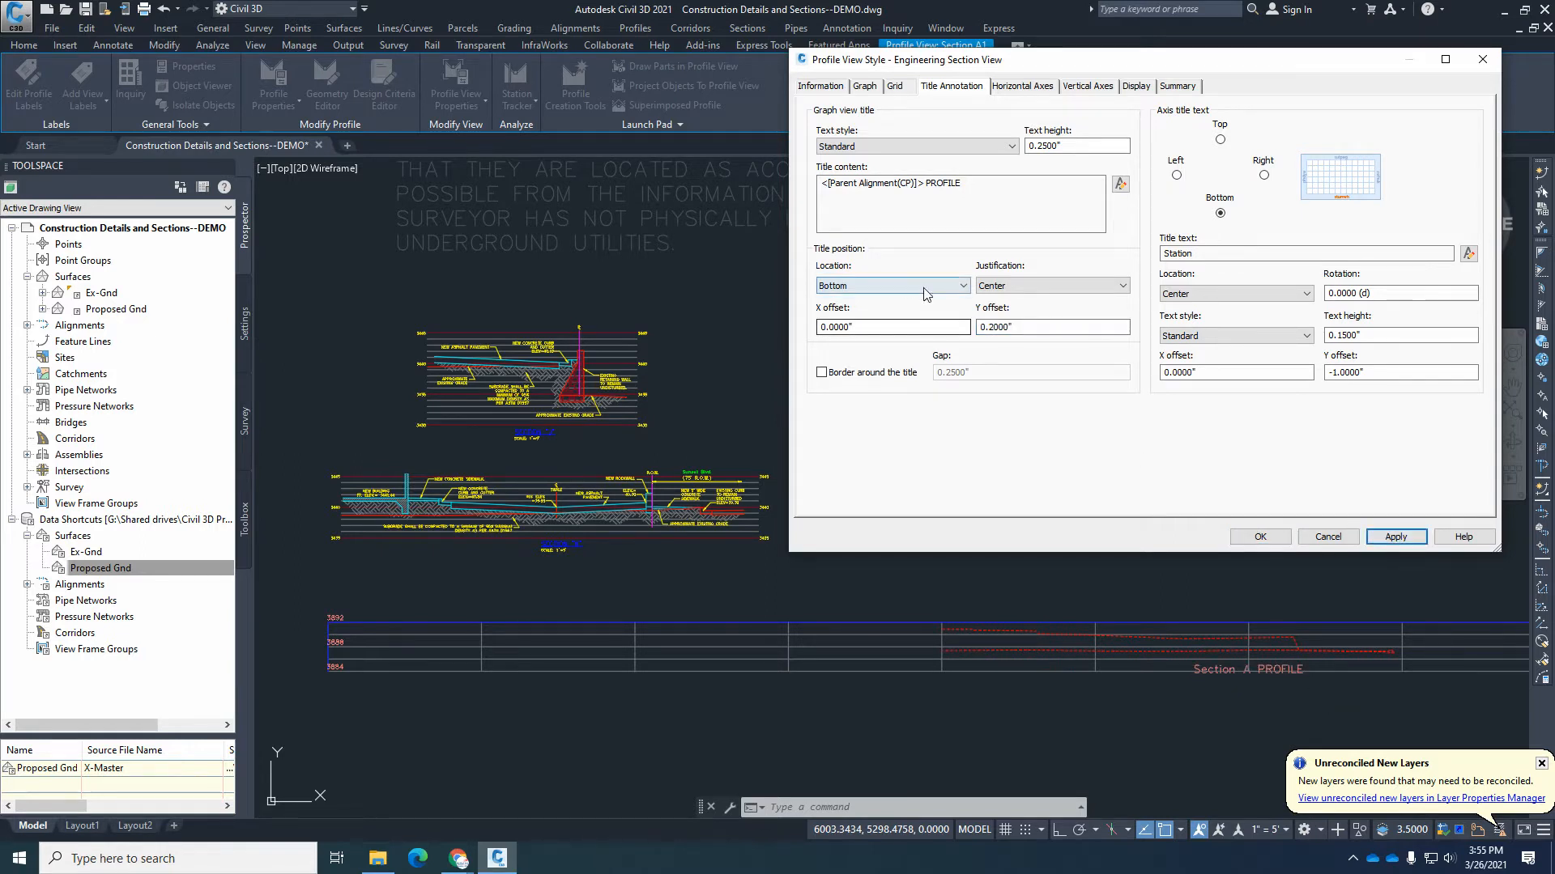
left_click_drag(1027, 327, 902, 328)
type("-.2")
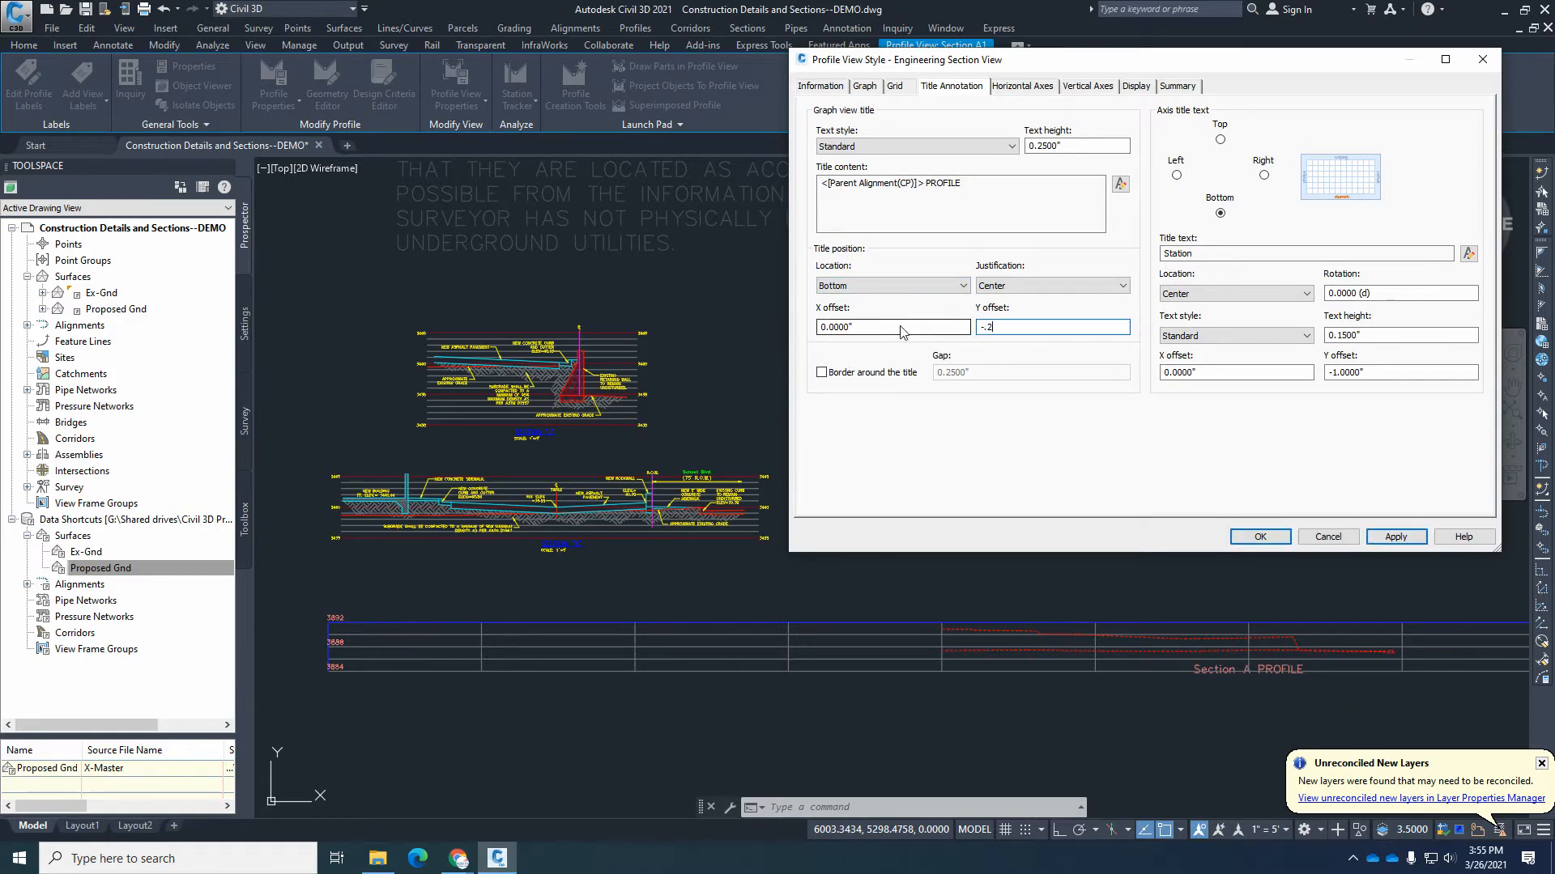
left_click(1396, 536)
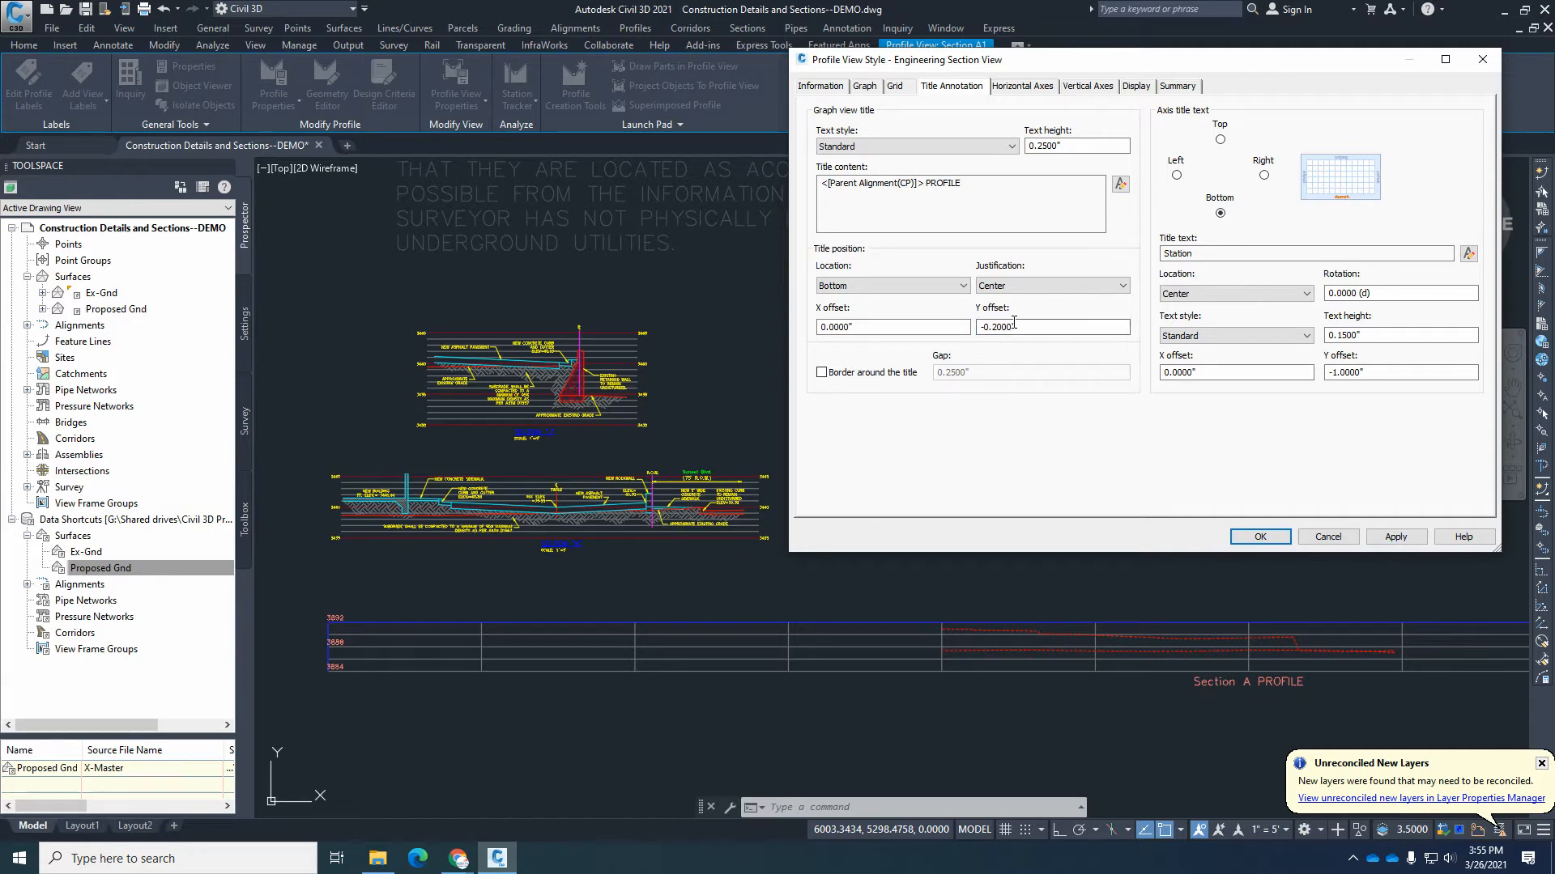
Set the graph view title's Y offset to -0.1" and apply it.
left_click_drag(1028, 327, 933, 334)
type("-")
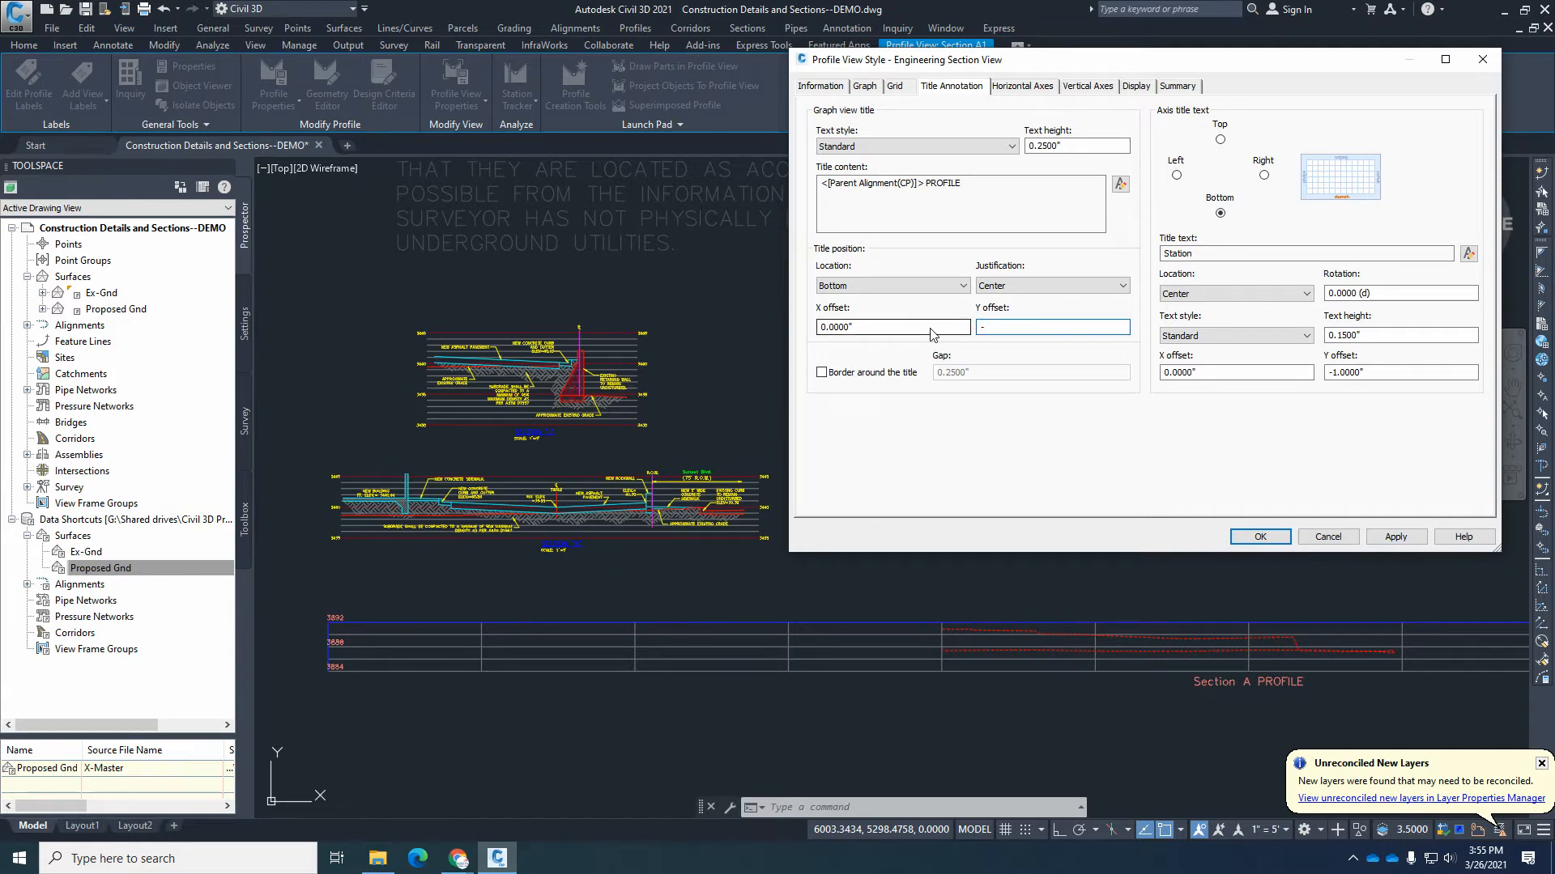
type("0.1")
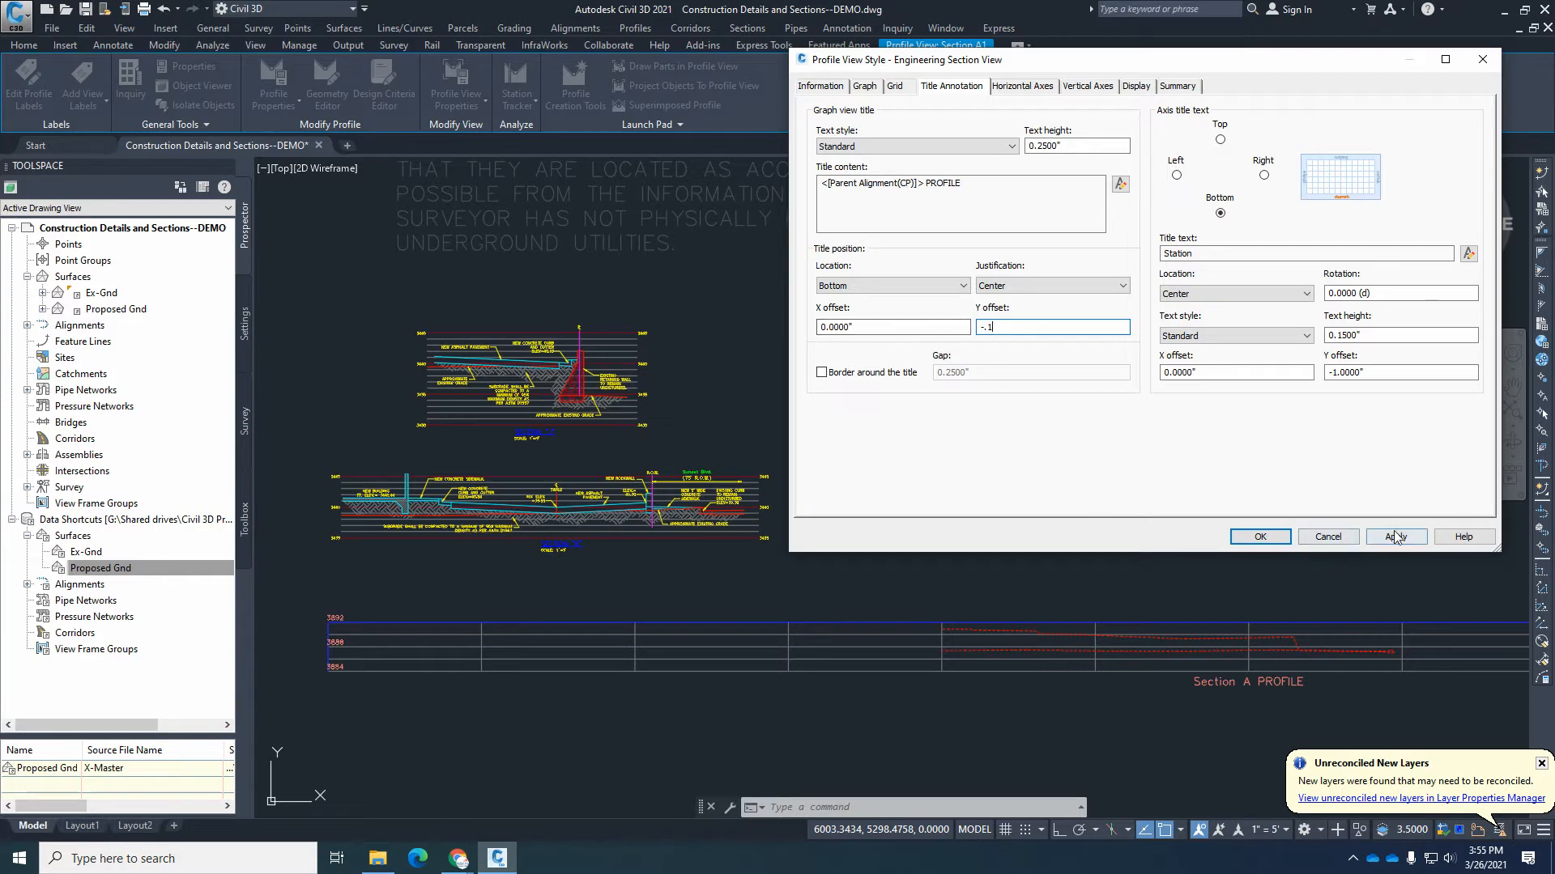
left_click(1396, 537)
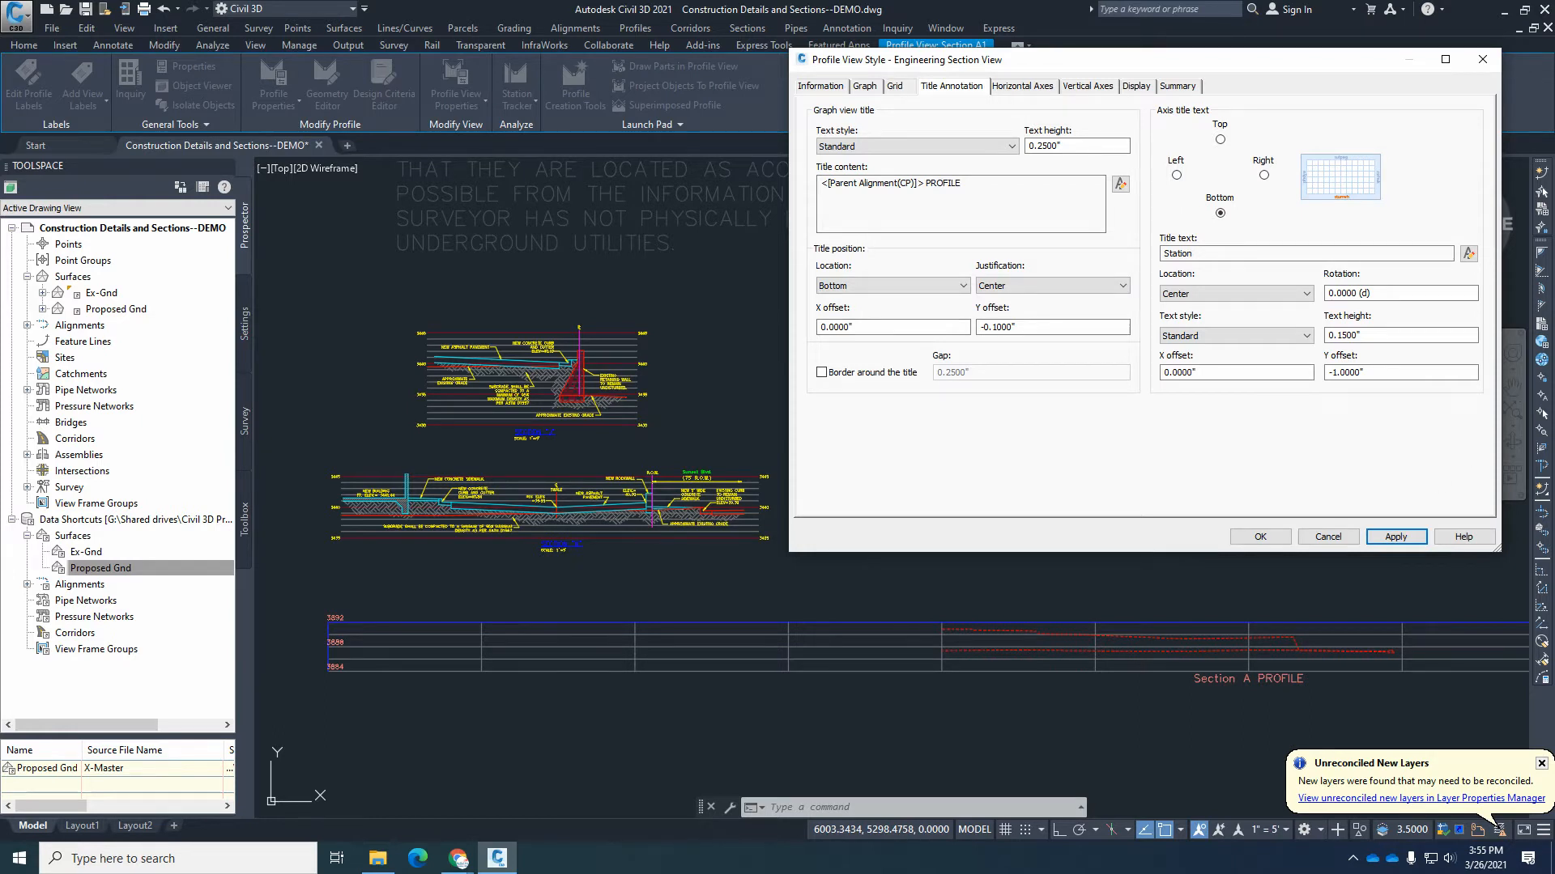
mouse_move(350, 530)
left_mouse_down()
mouse_move(324, 551)
mouse_move(484, 496)
mouse_move(468, 478)
left_mouse_up()
mouse_move(566, 430)
left_mouse_down()
mouse_move(548, 442)
mouse_move(564, 434)
mouse_move(549, 428)
left_mouse_up()
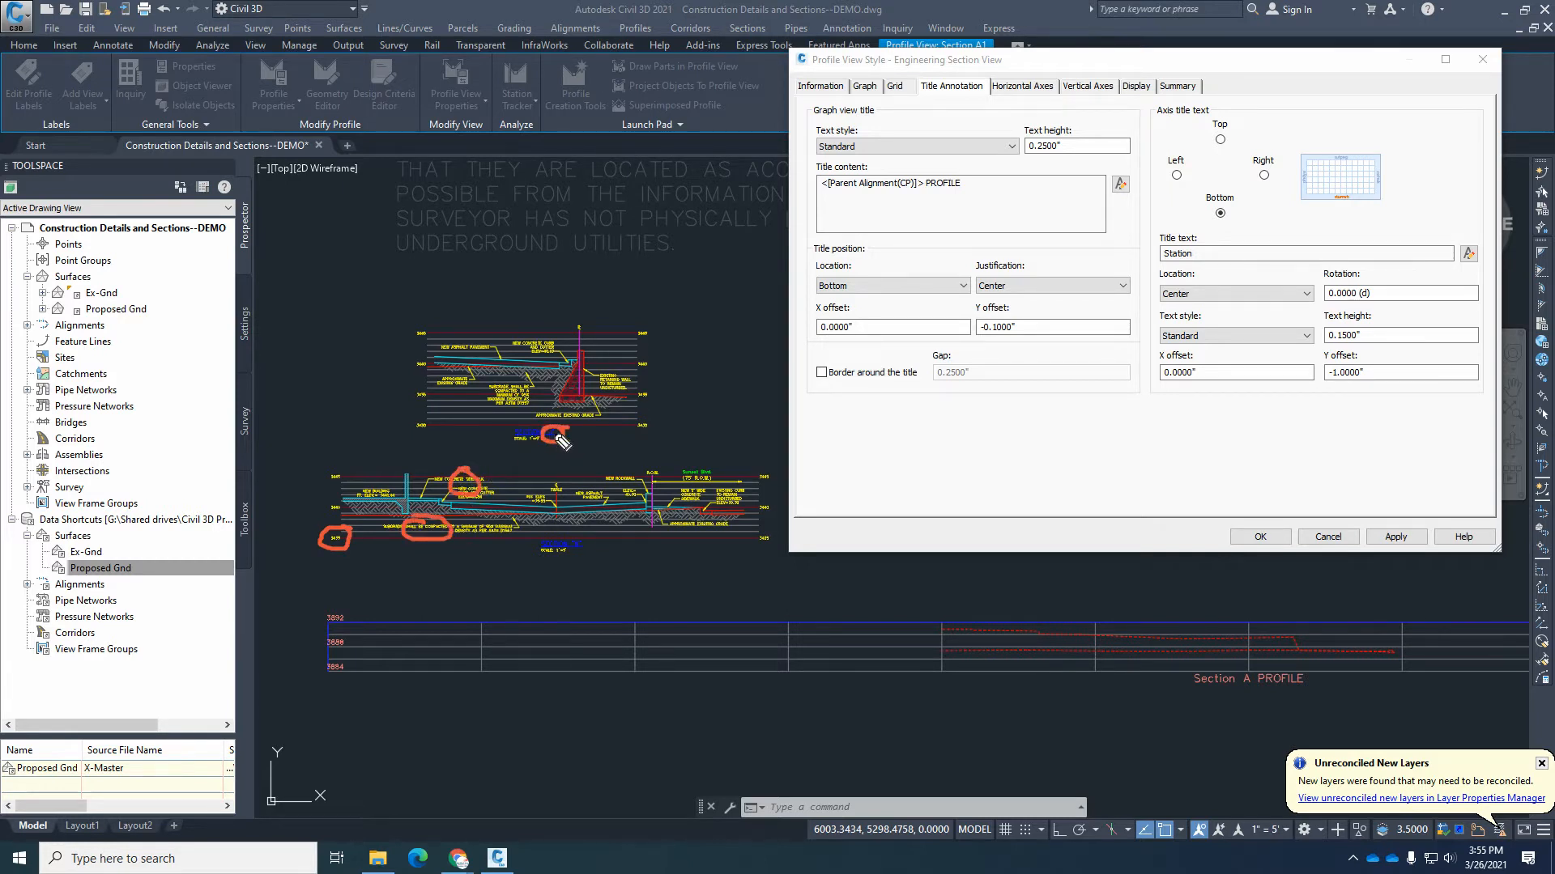
mouse_move(595, 540)
left_mouse_down()
mouse_move(559, 531)
mouse_move(544, 558)
mouse_move(596, 540)
left_mouse_up()
mouse_move(531, 437)
left_mouse_down()
mouse_move(502, 444)
mouse_move(531, 436)
left_mouse_up()
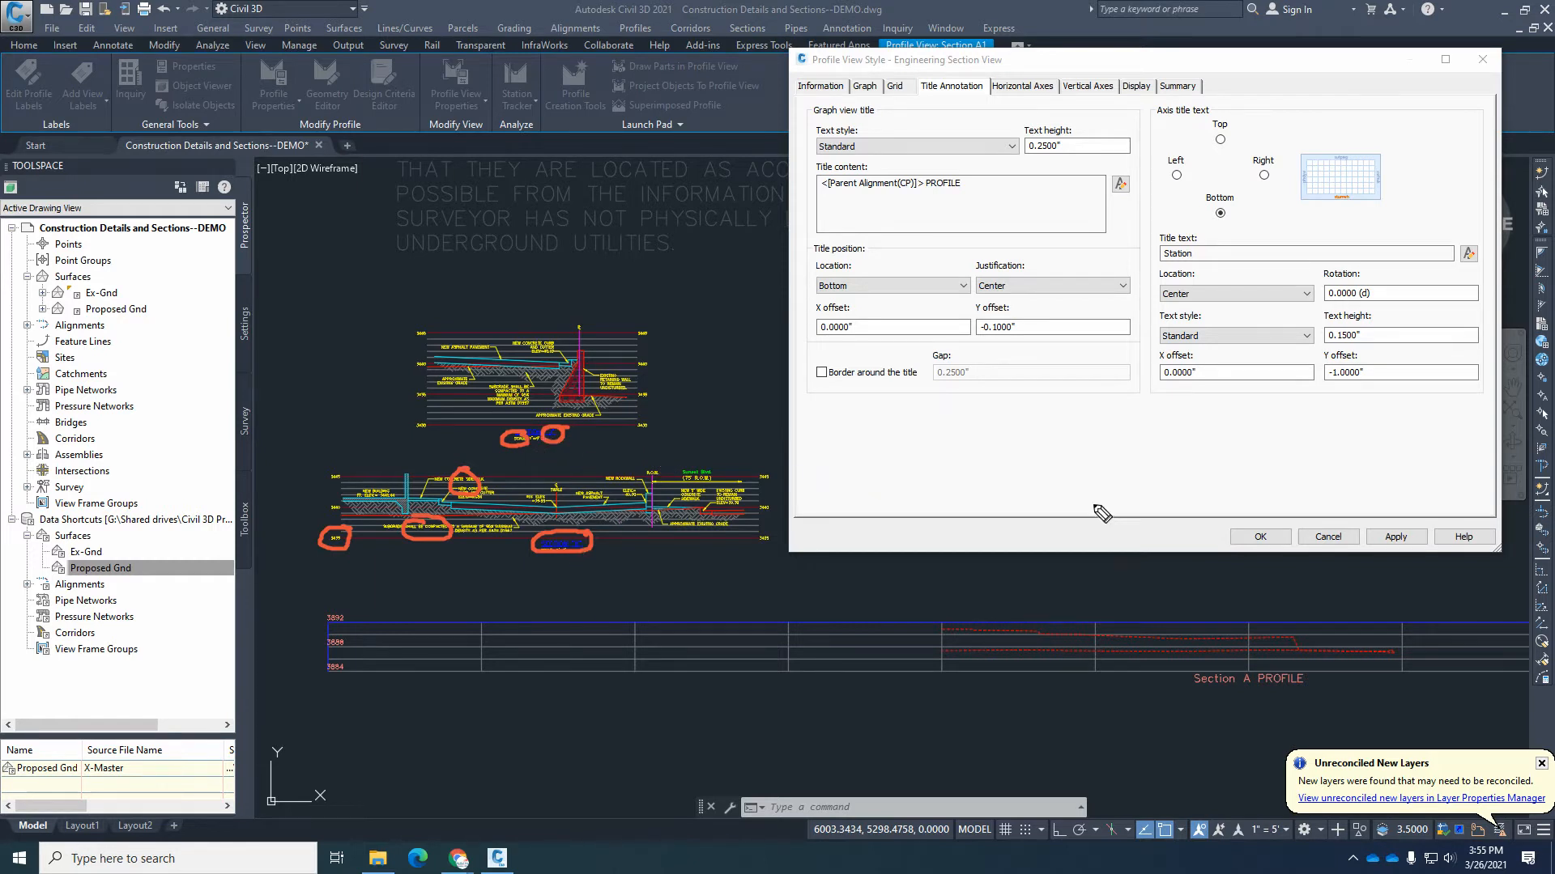
key("e")
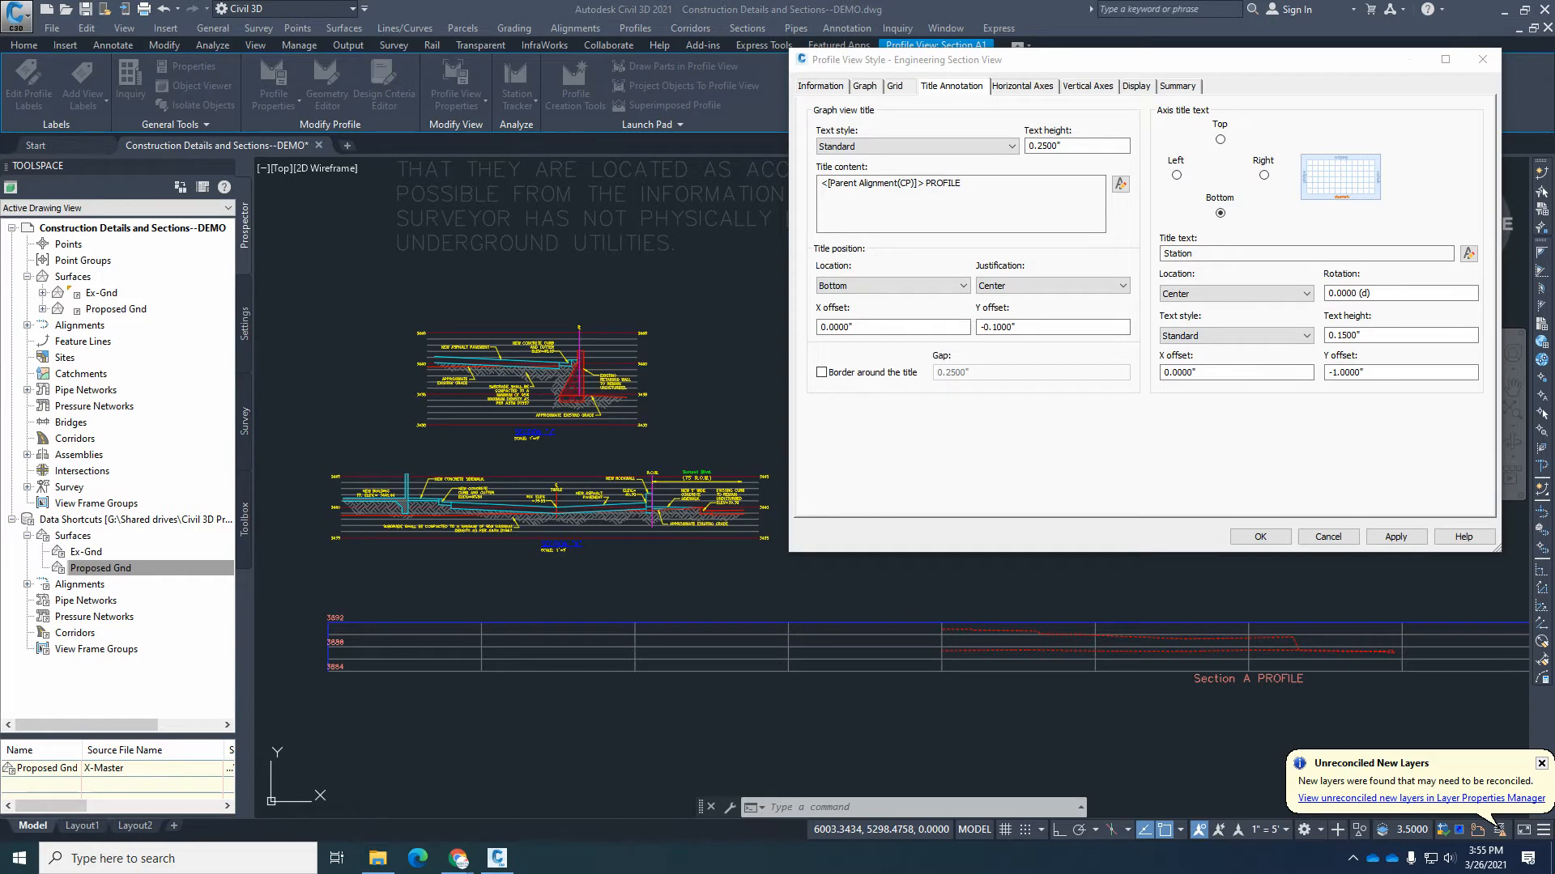
Set the graph view title's text height to 0.14" and apply it.
left_click(1054, 146)
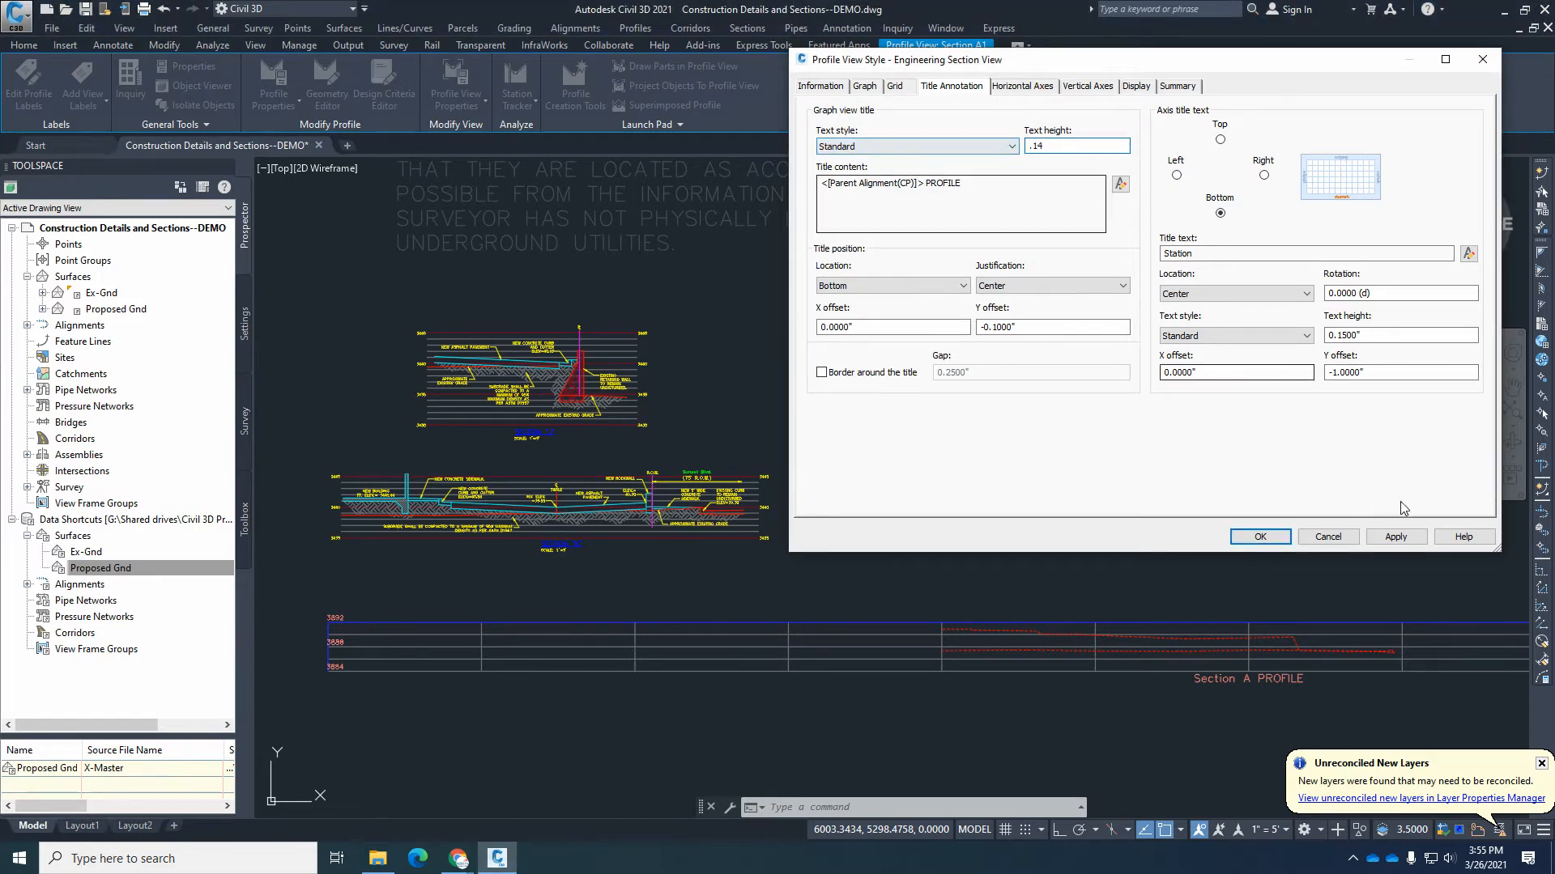
left_click(1394, 537)
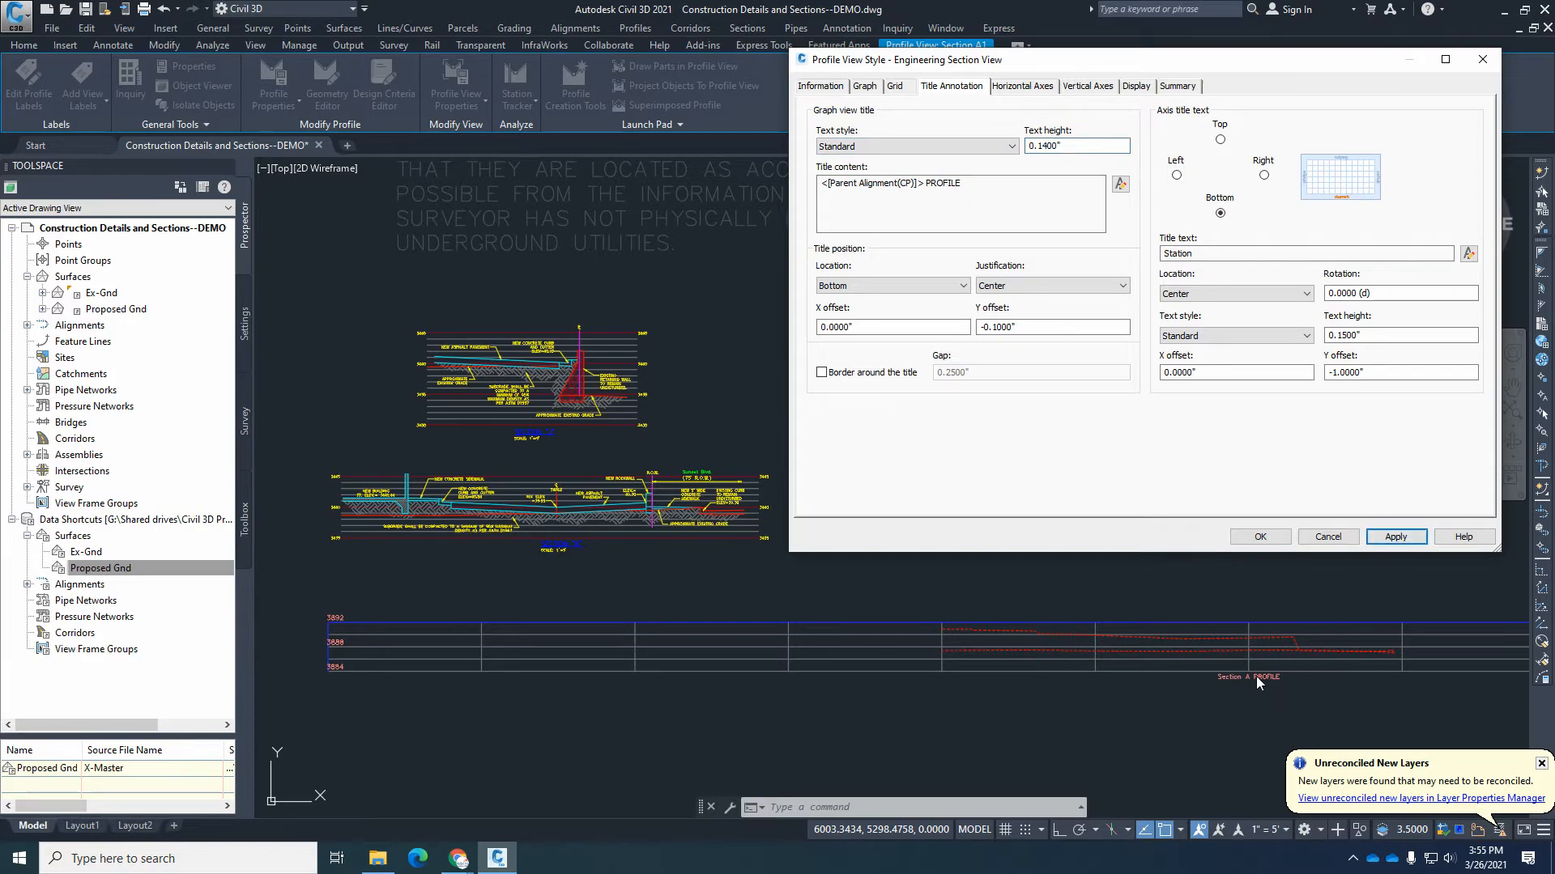
Remove the word PROFILE from the graph view title content, keeping only the Parent Alignment property, and apply it.
left_click(1119, 183)
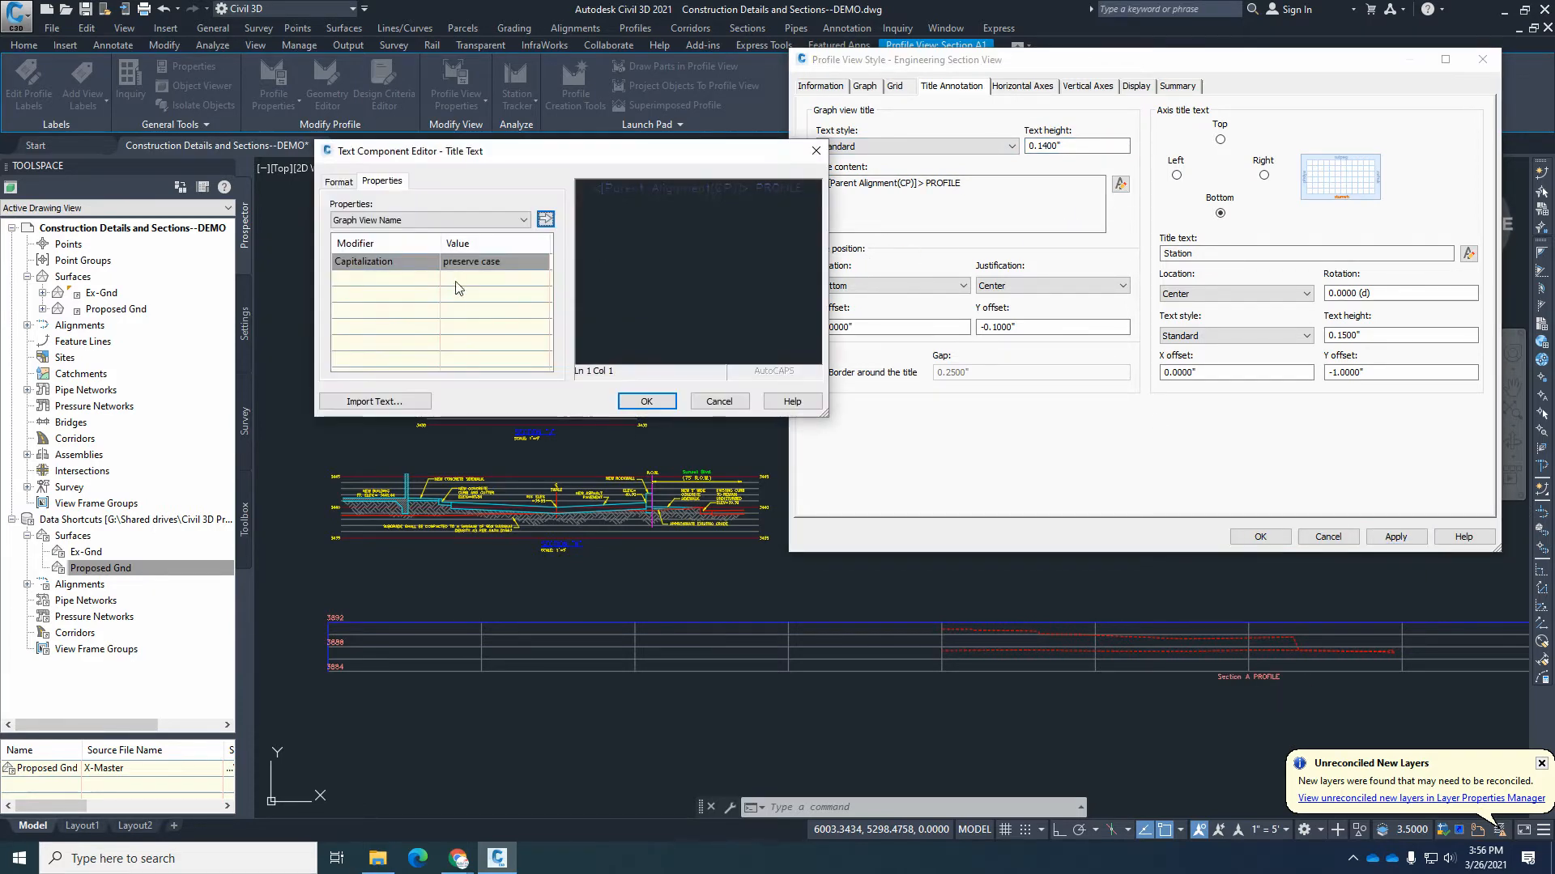
left_click(448, 220)
left_click(446, 234)
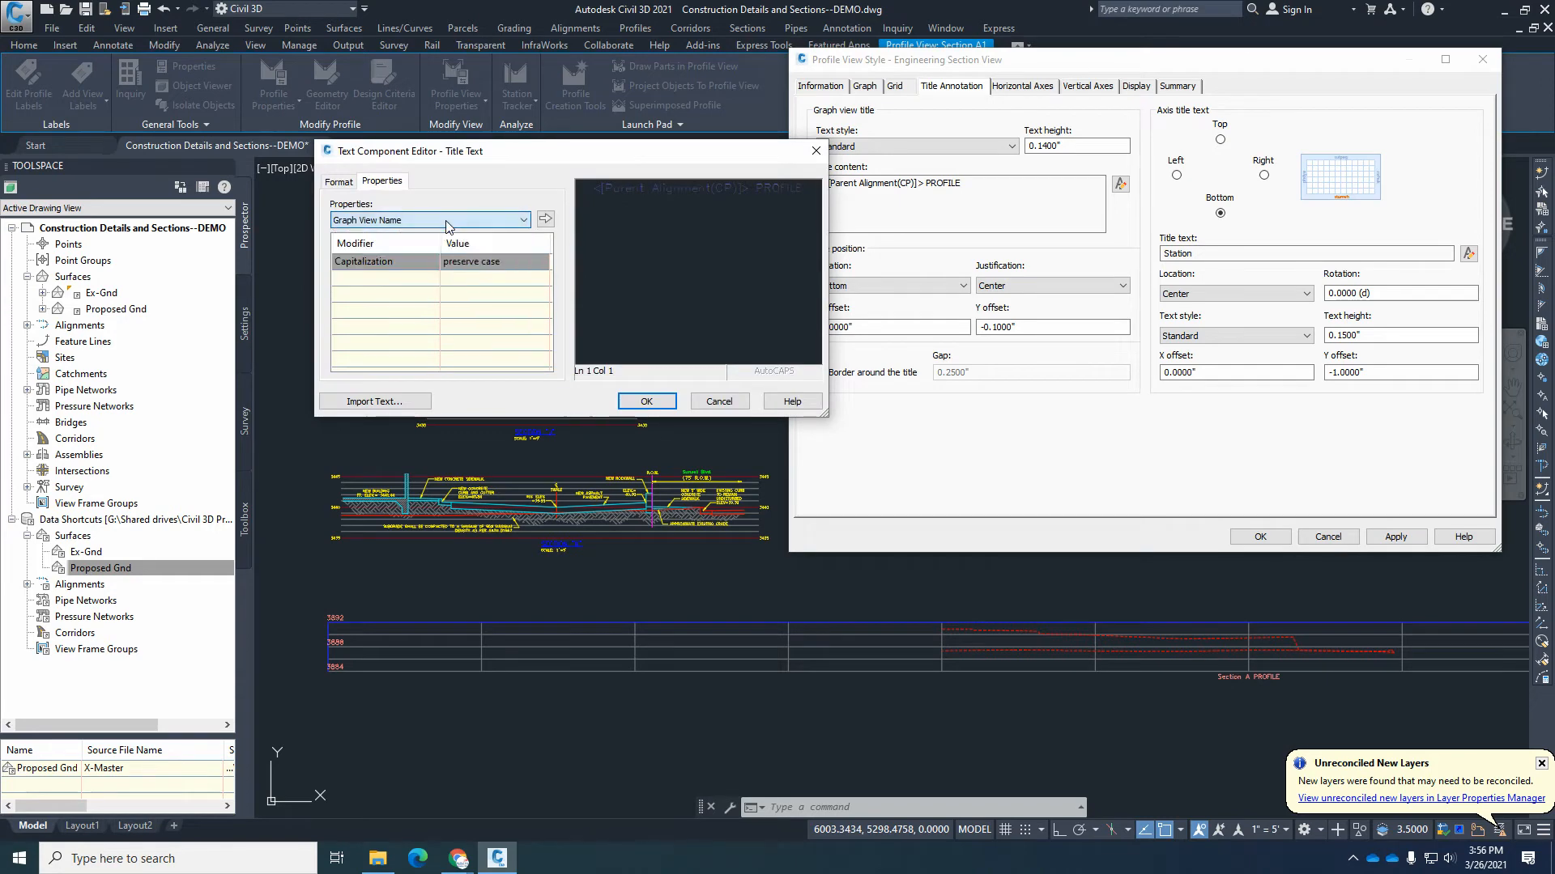
left_click(671, 191)
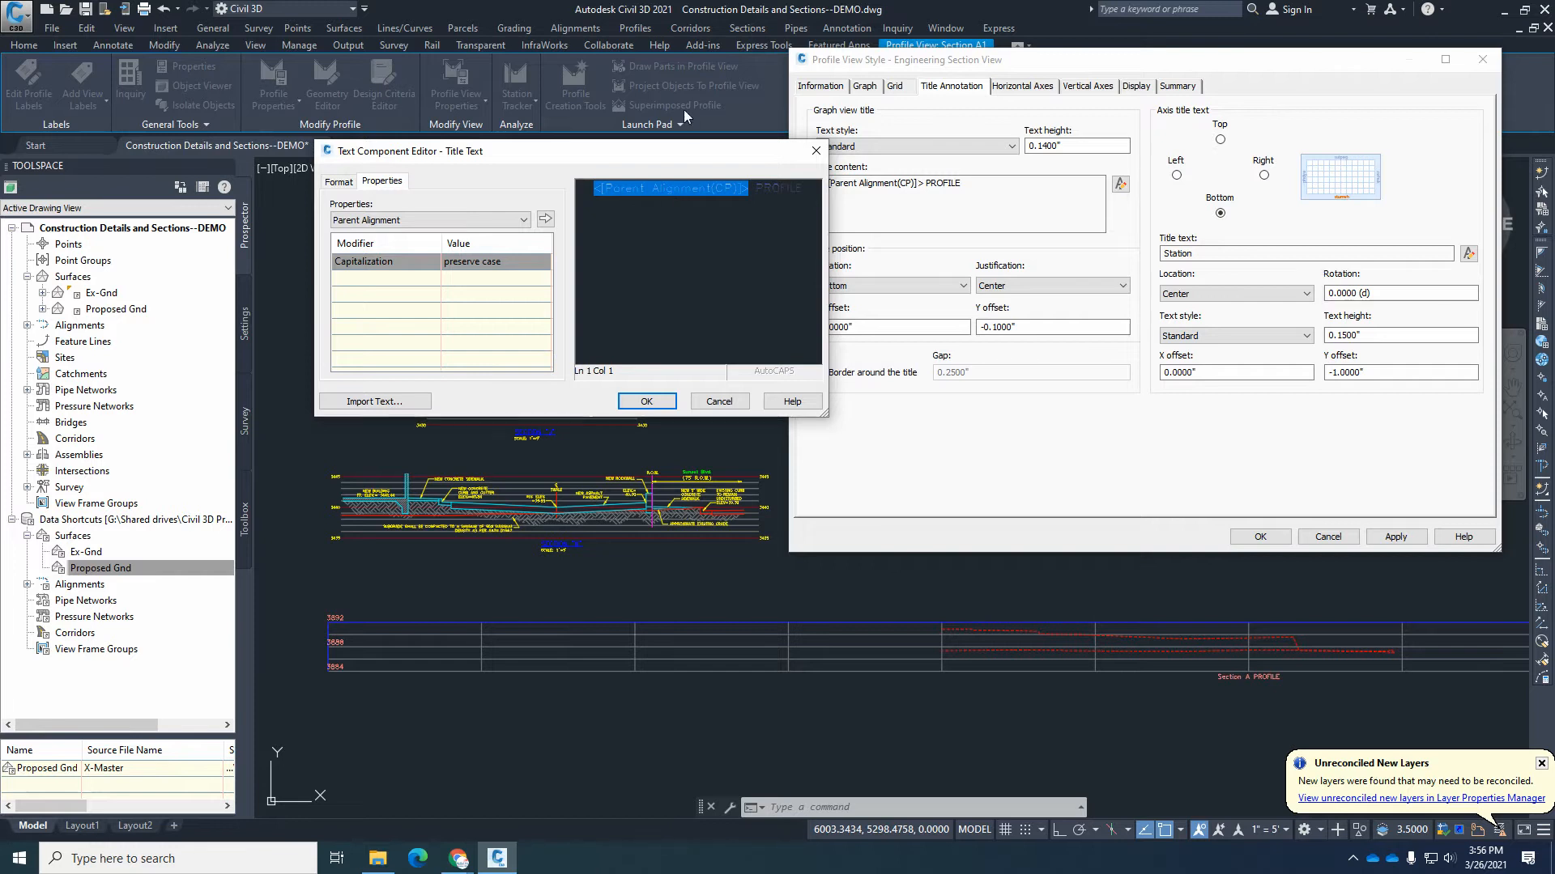
left_click(797, 191)
key("BackSpace")
key("BackSpace")
key("BackSpace")
key("BackSpace")
key("BackSpace")
key("BackSpace")
key("BackSpace")
key("BackSpace")
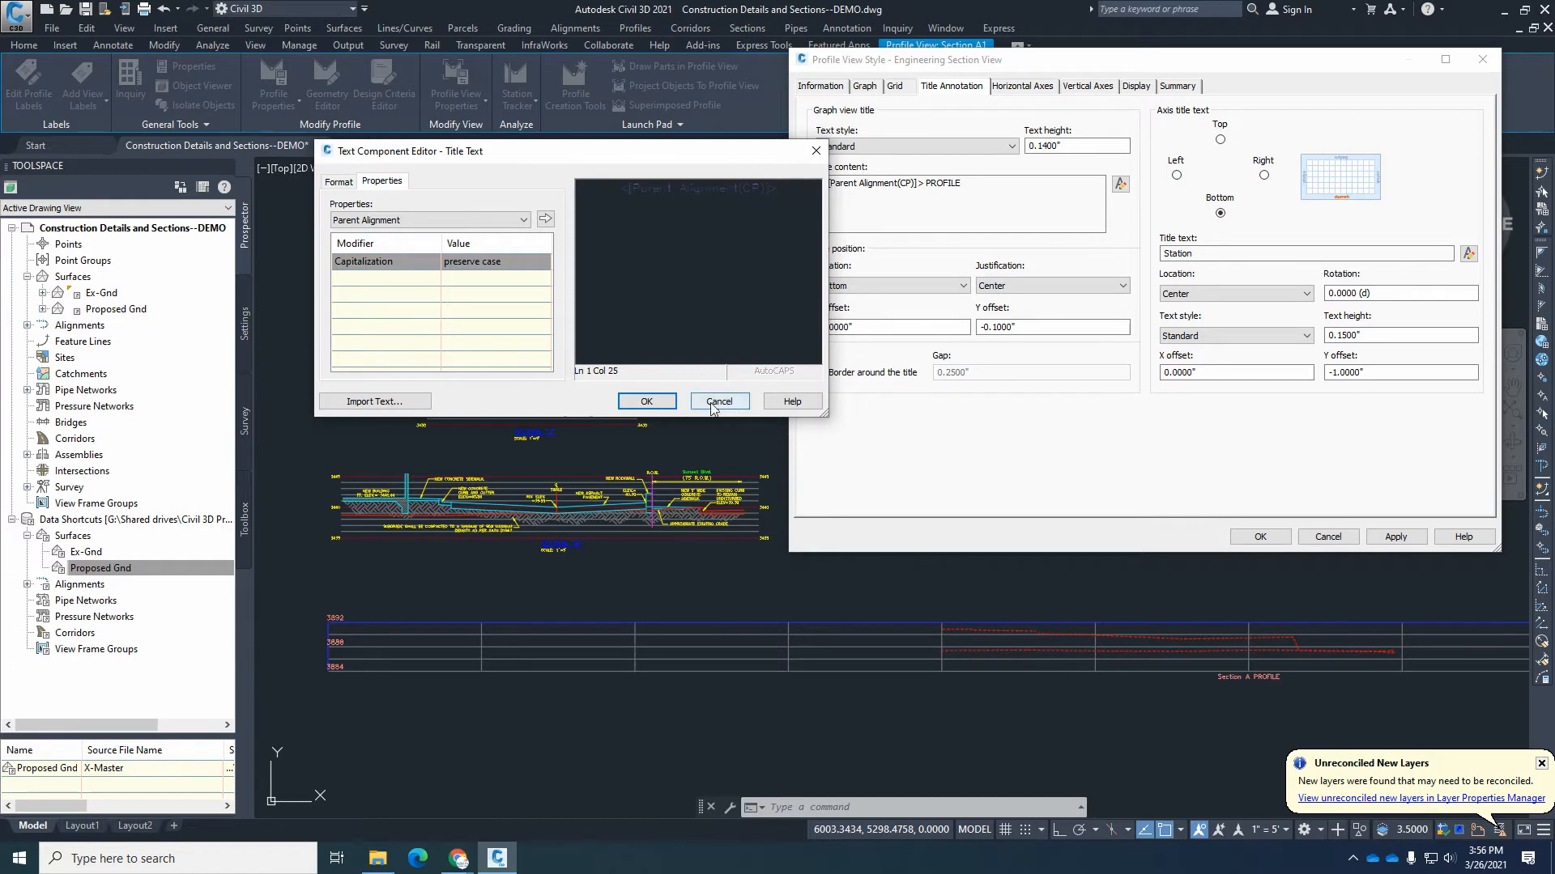
left_click(645, 401)
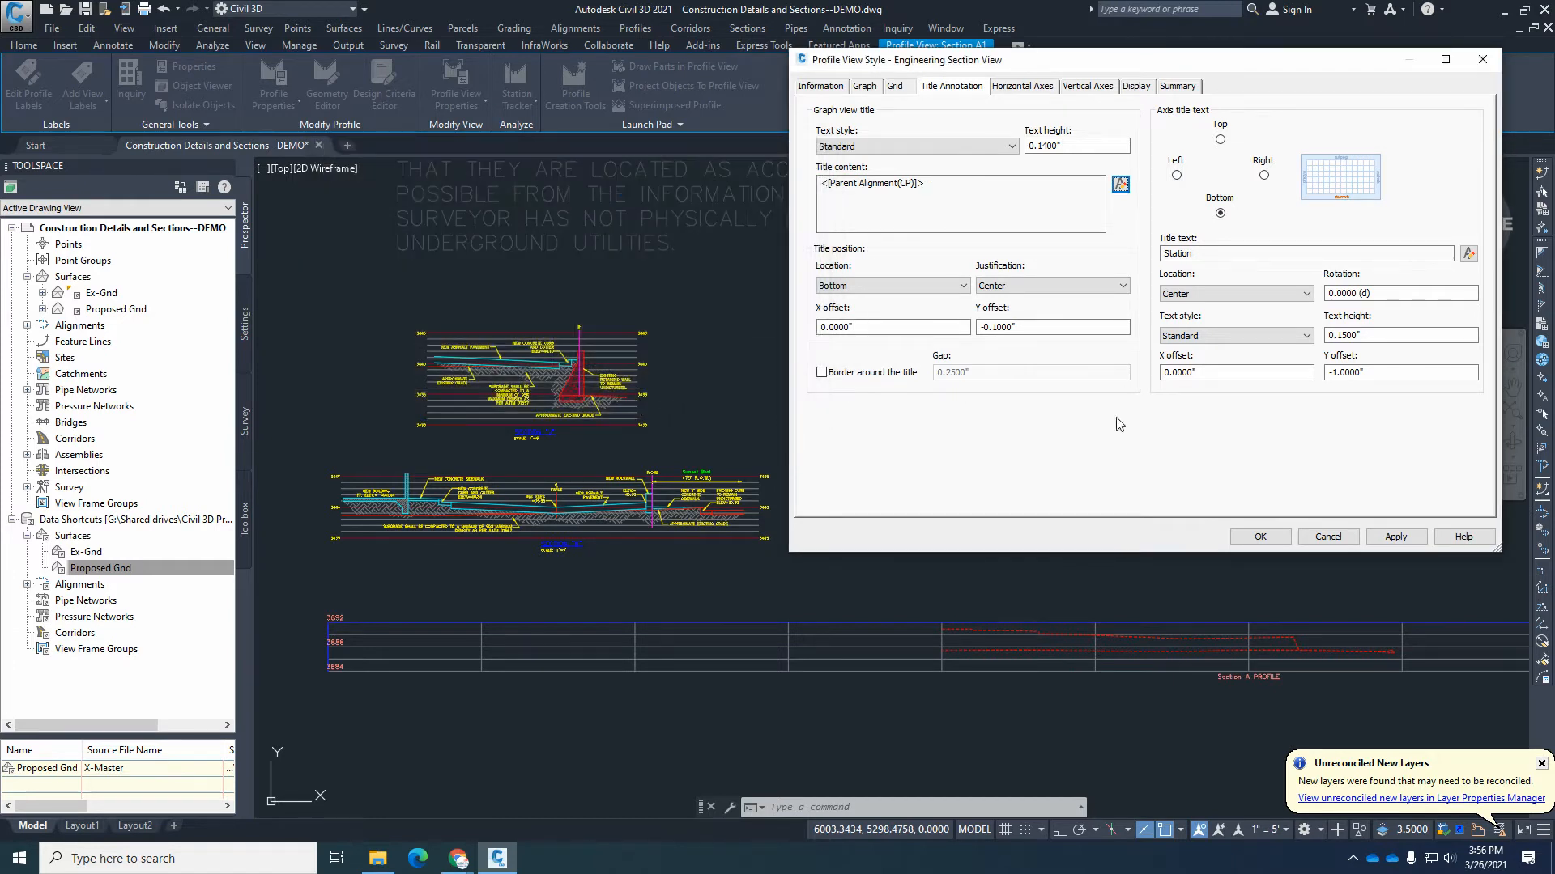
left_click(1390, 541)
Add the Drawing Scale property with 0.001 precision on a second line of the graph view title, and save the style.
left_click(1120, 184)
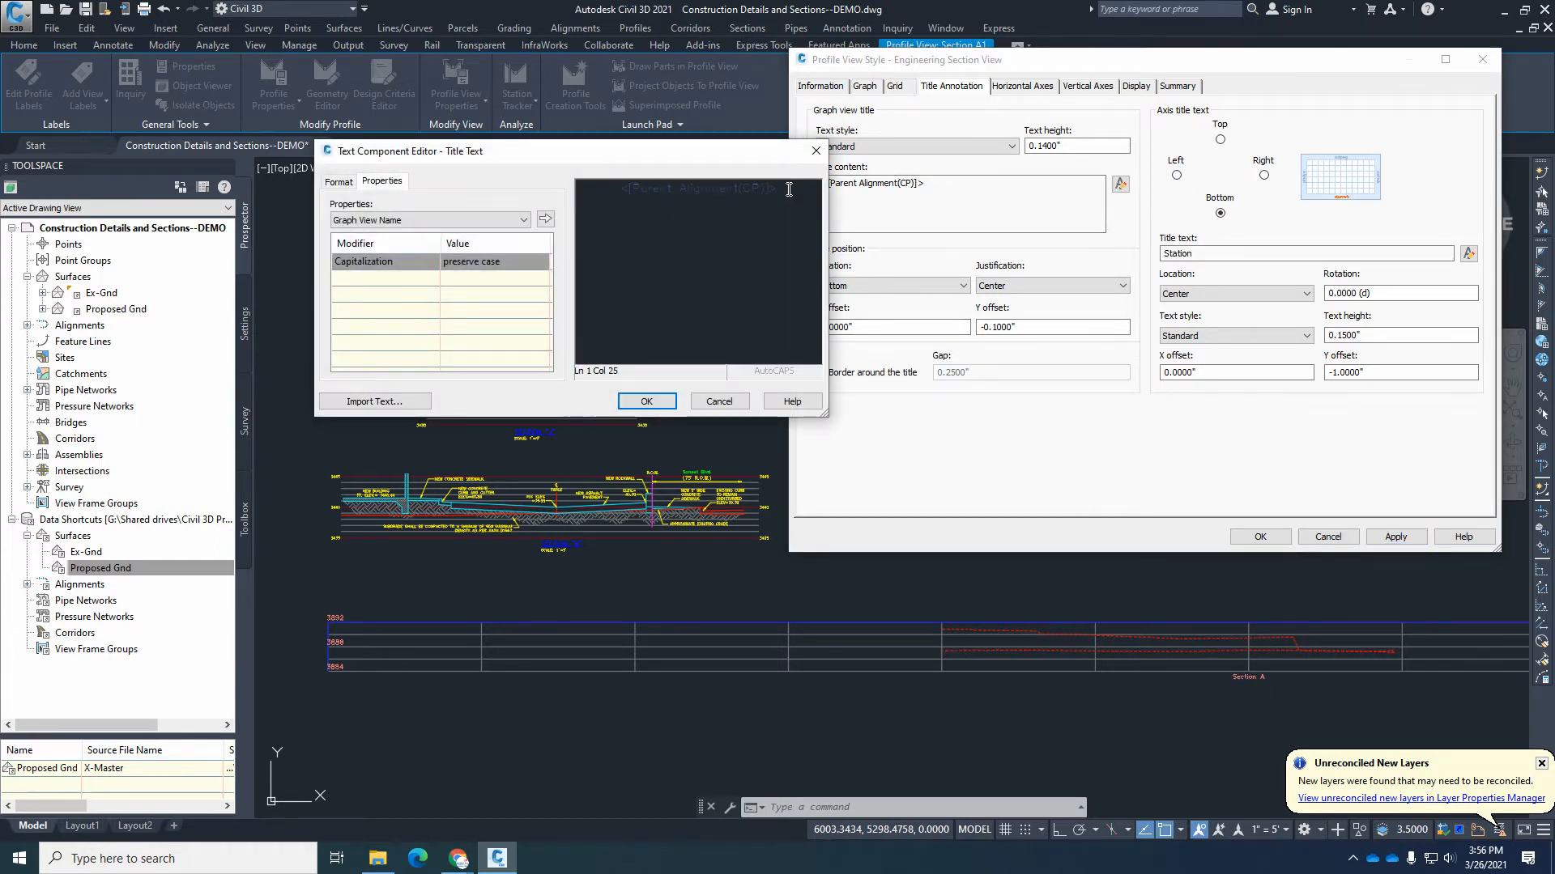
left_click(460, 212)
left_click(406, 261)
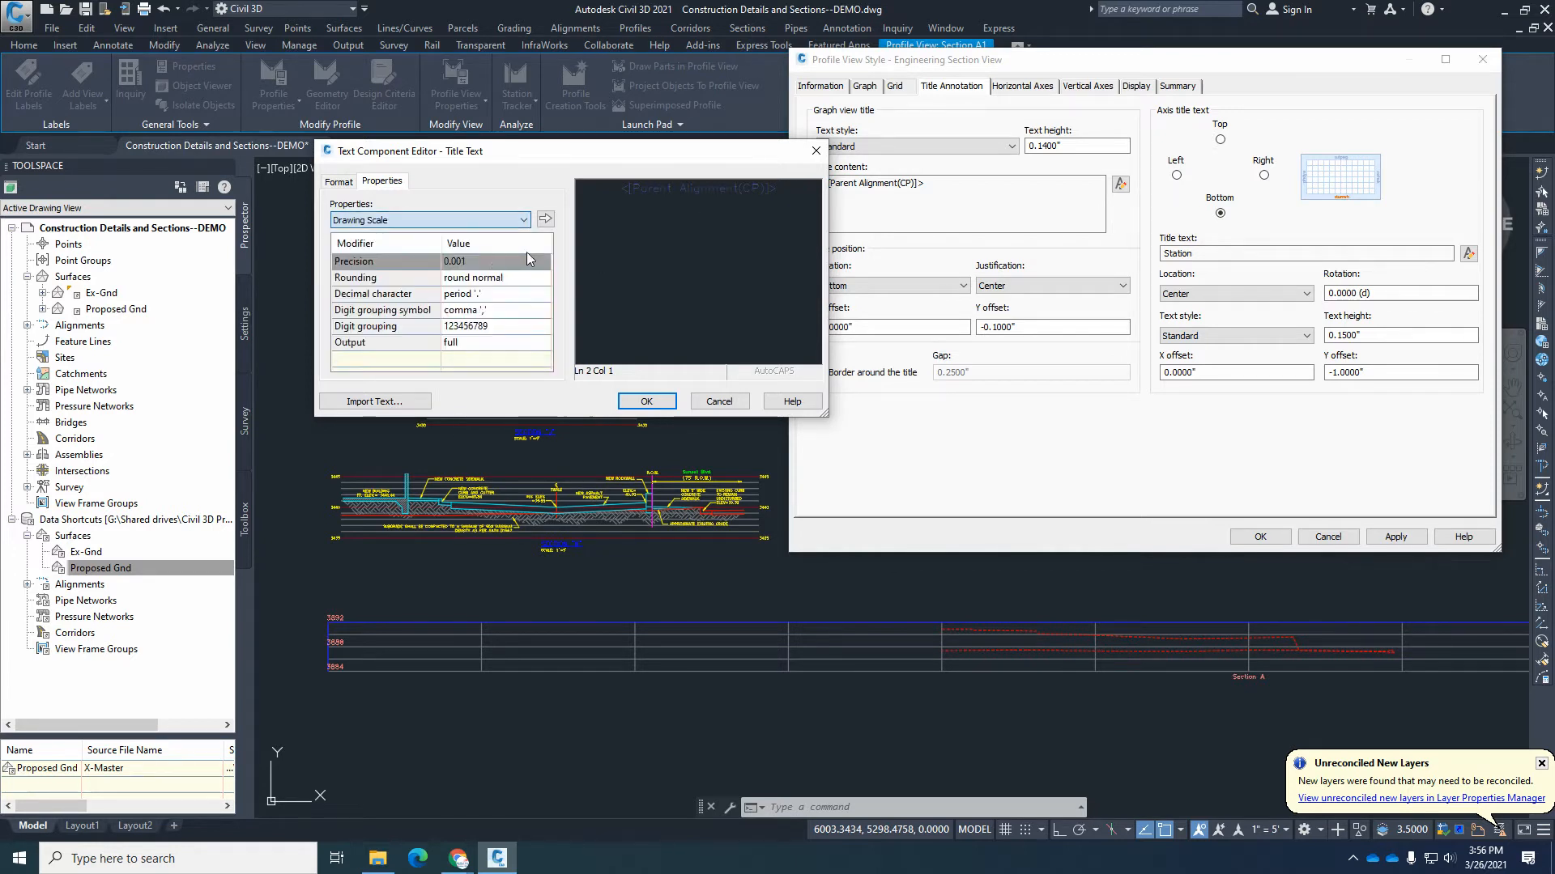
left_click(545, 219)
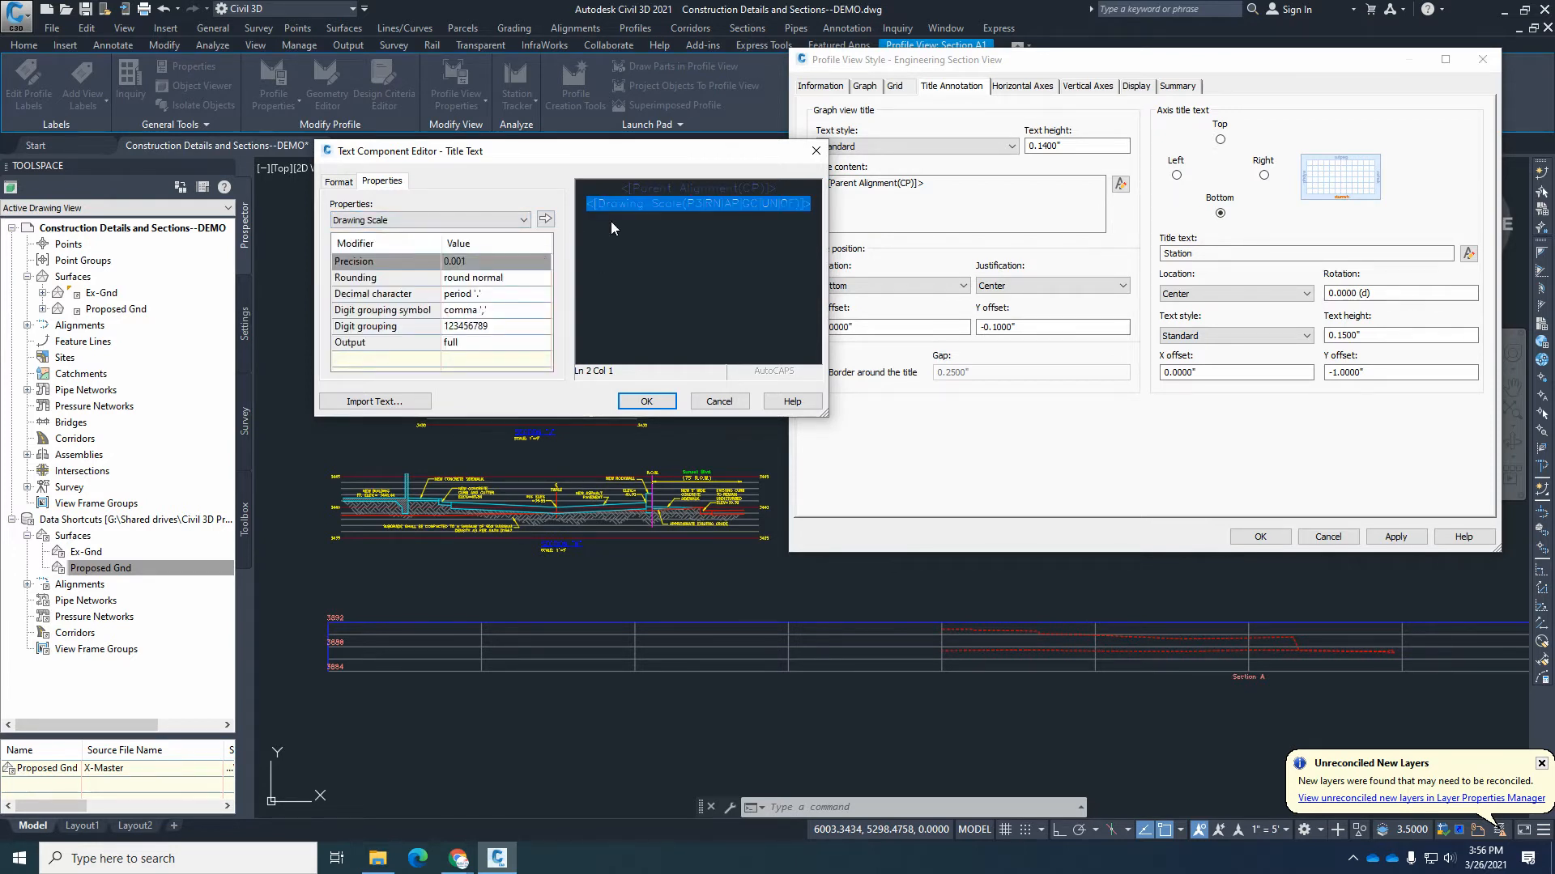
left_click(646, 401)
left_click(1394, 537)
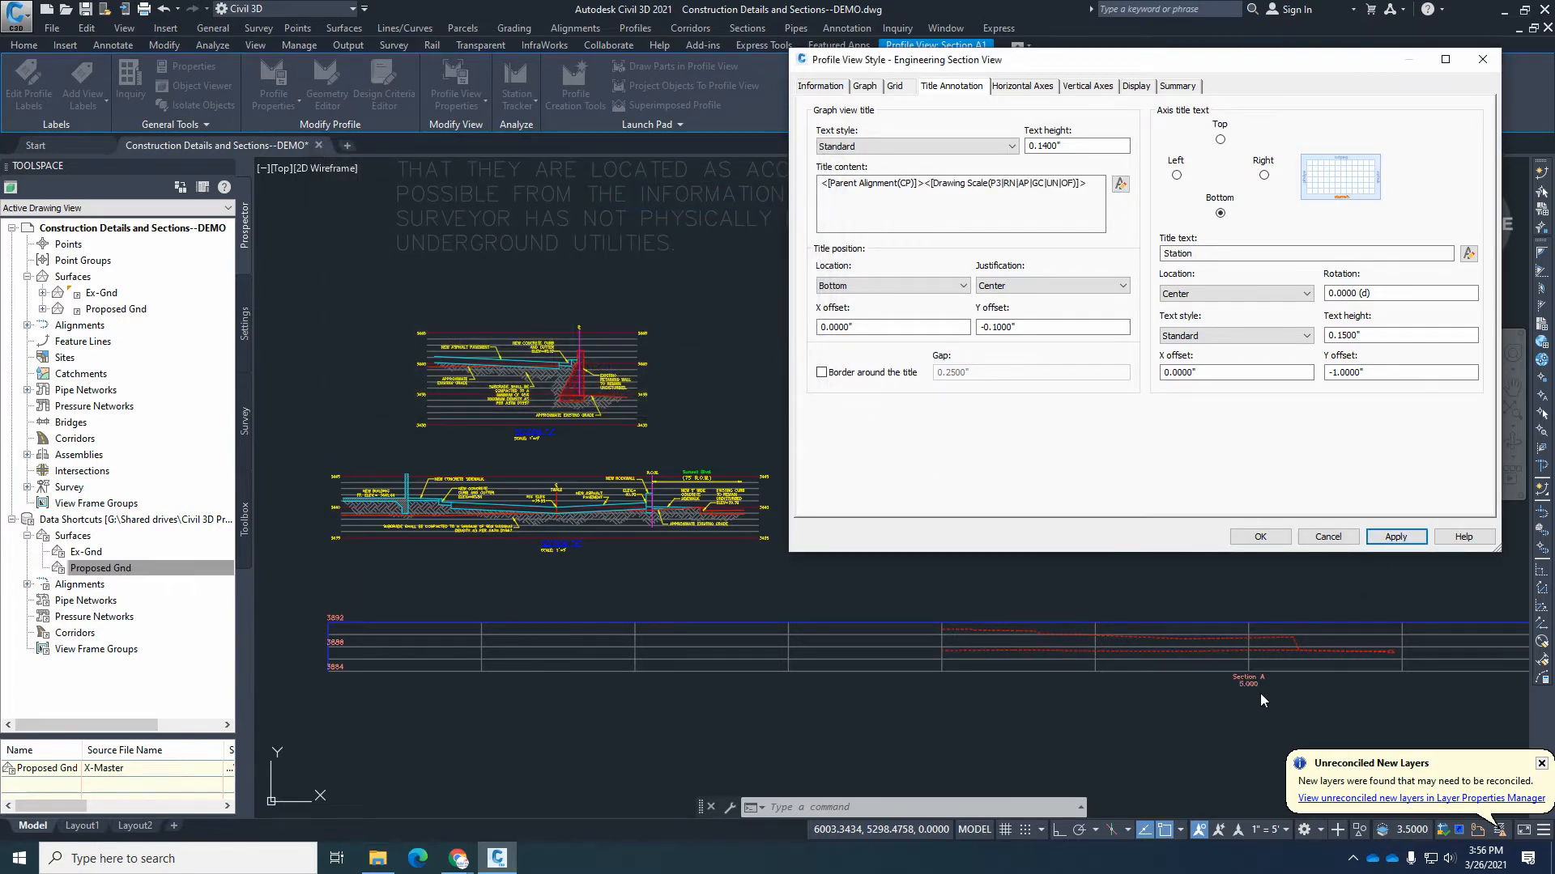
left_click(1121, 183)
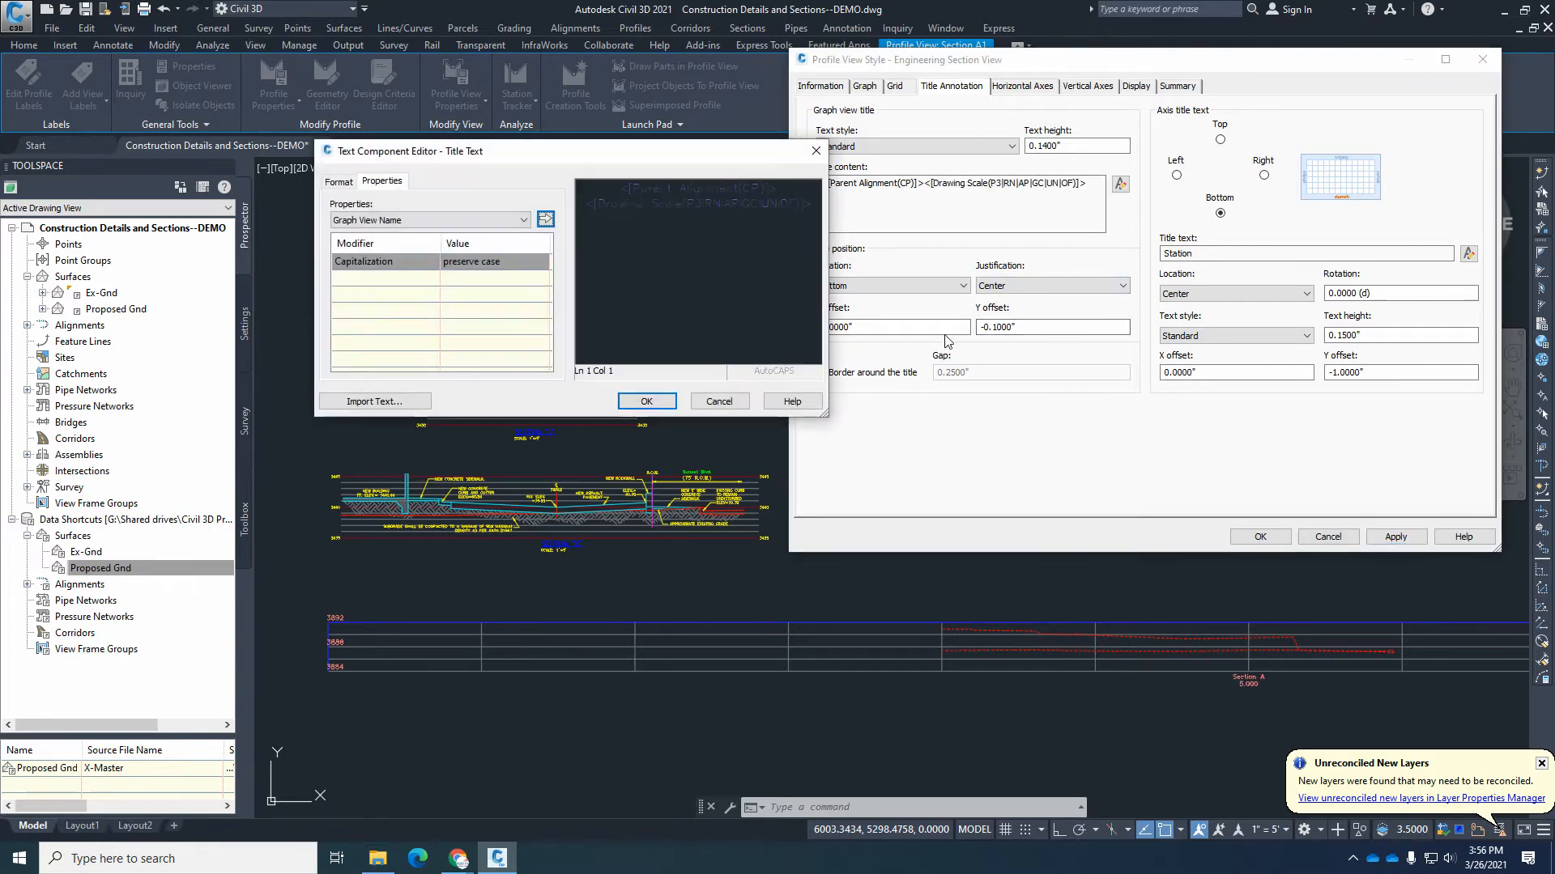
left_click(719, 401)
left_click(1260, 537)
Compare the scale note under the Section "K" drawing with the two-line title below the Section A profile view.
scroll(557, 549, "up", 10)
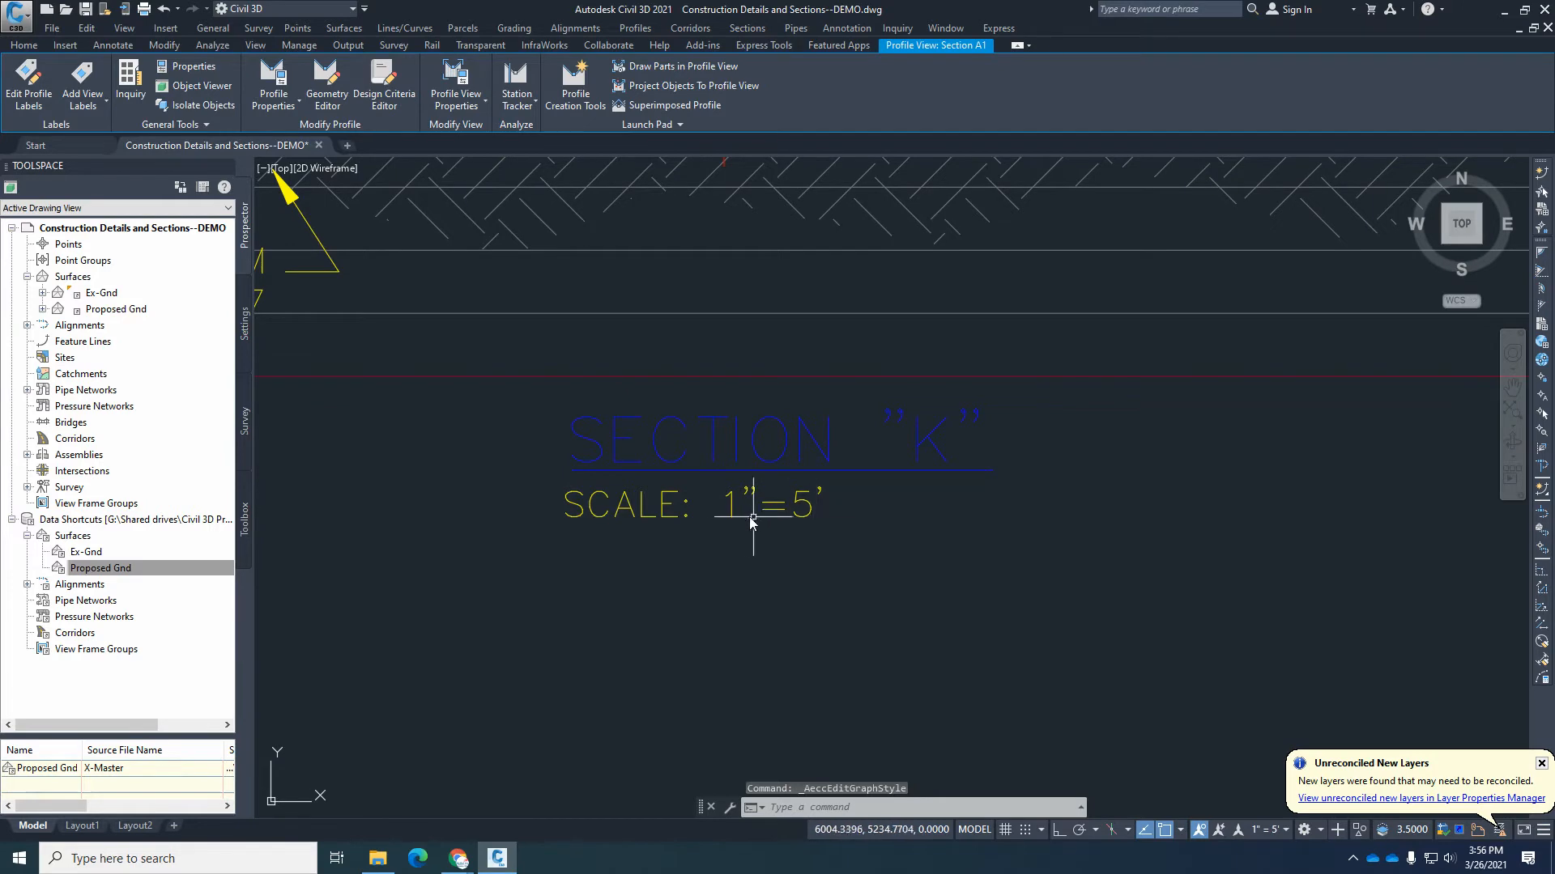
scroll(739, 523, "down", 10)
scroll(1203, 599, "up", 6)
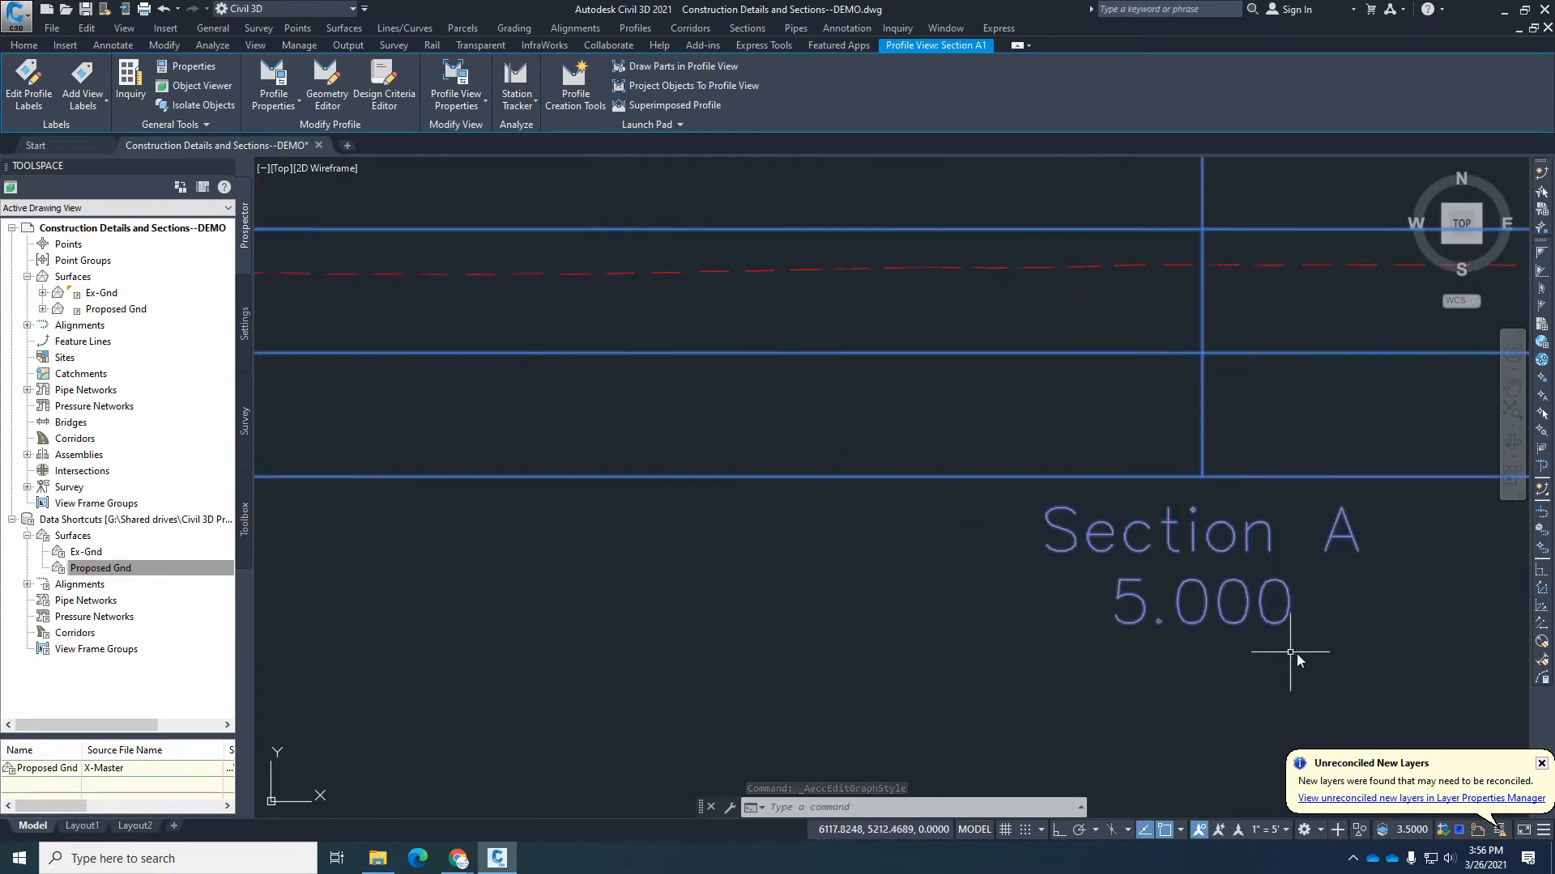
scroll(942, 628, "down", 2)
scroll(943, 628, "down", 3)
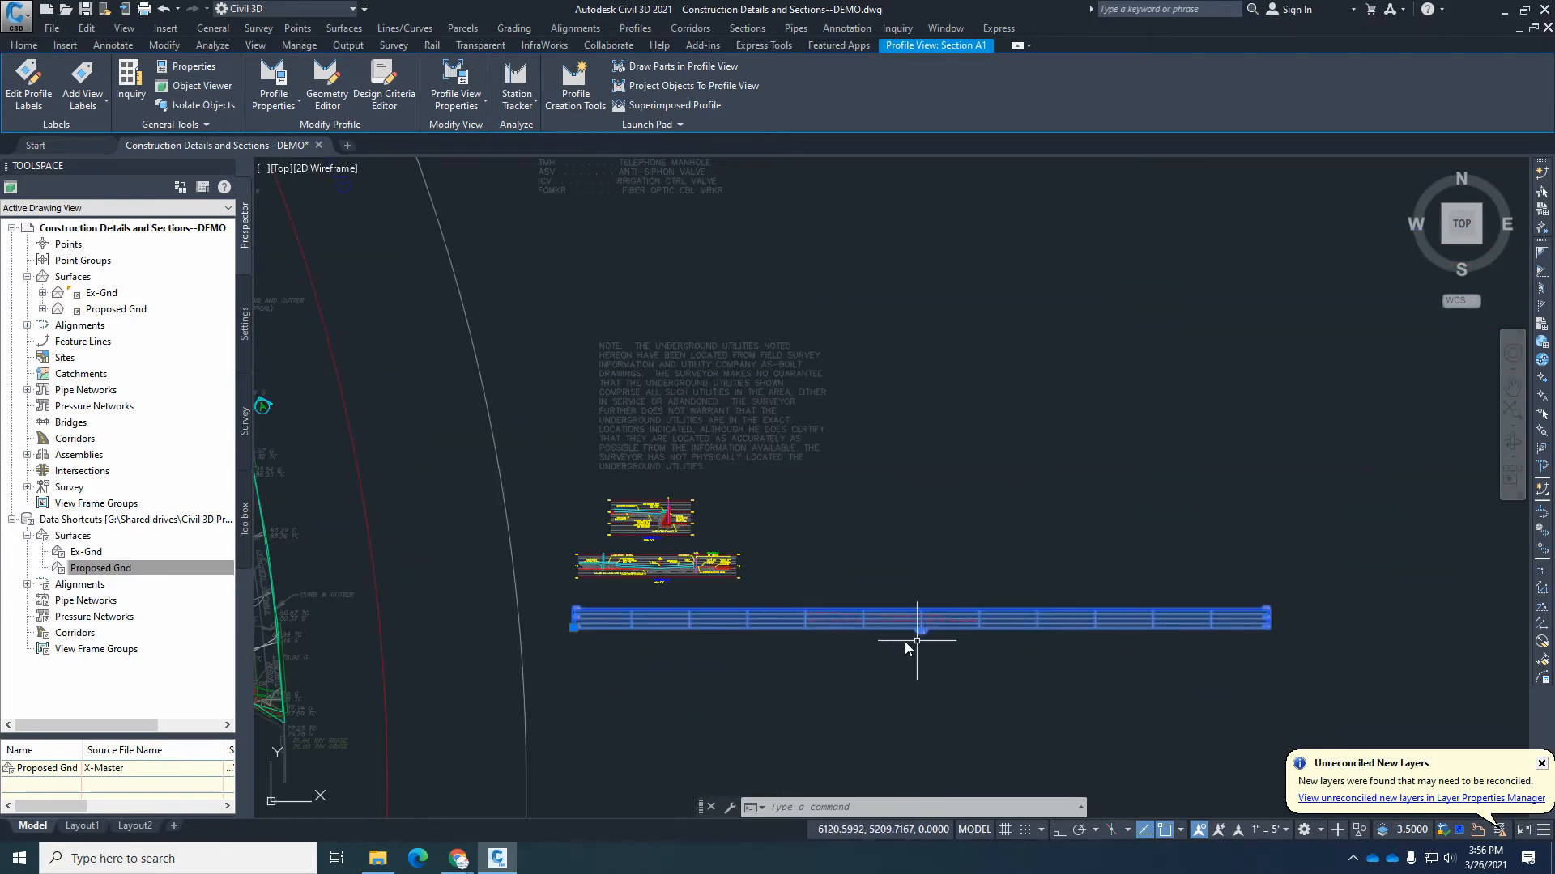
scroll(681, 631, "down", 2)
scroll(682, 632, "up", 2)
middle_click_drag(1068, 631, 847, 628)
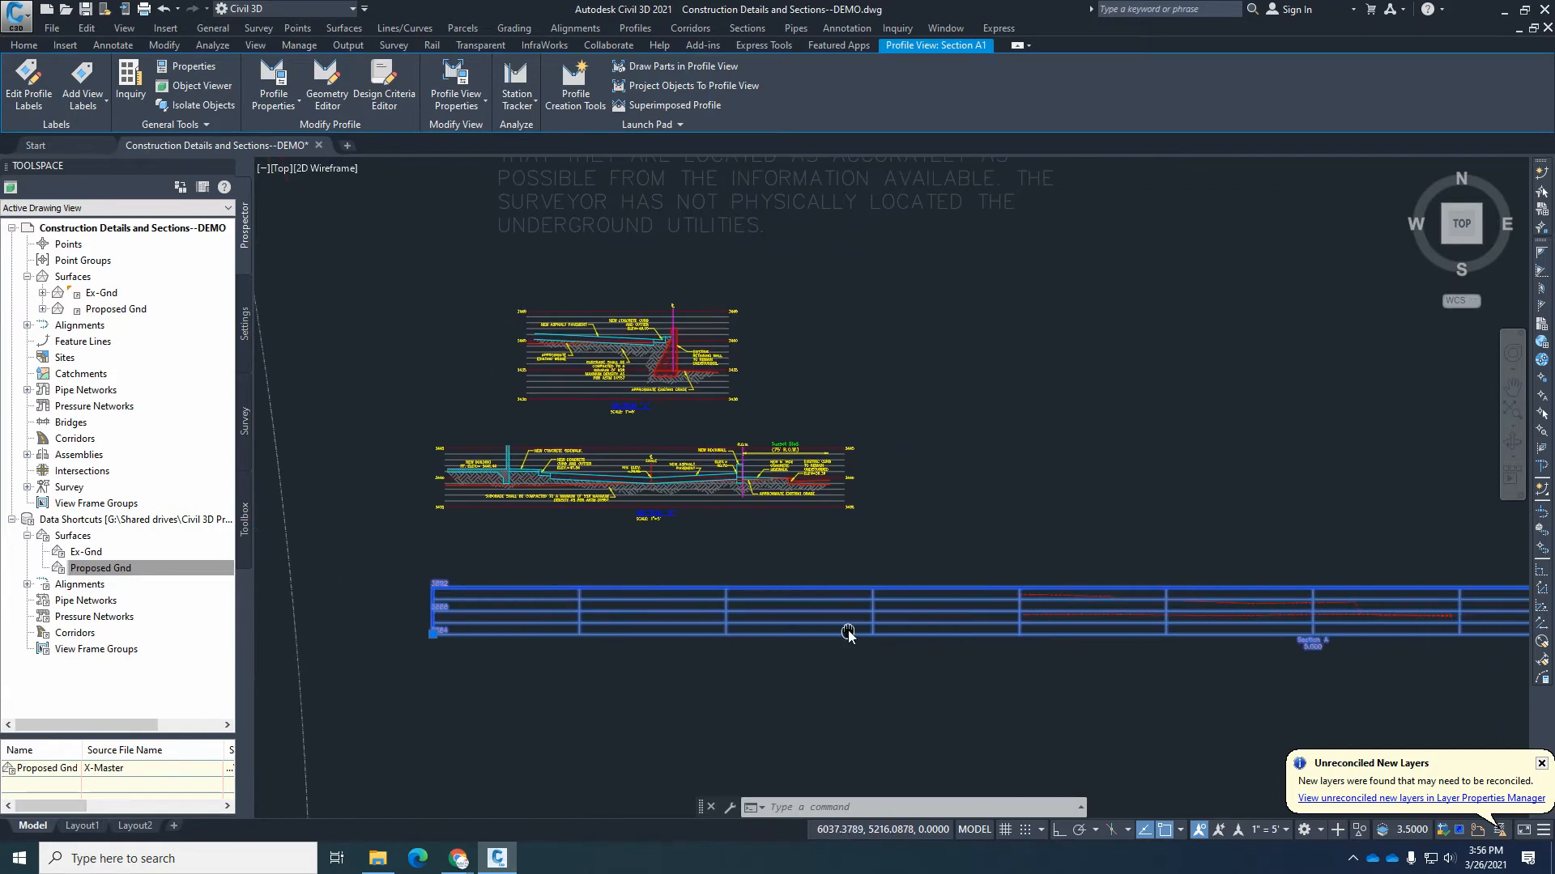
Insert the text SCALE: 1" = before the Drawing Scale property on the second line of the Section A graph view title.
key("Escape")
key("Escape")
left_click(1221, 626)
left_click(1199, 639)
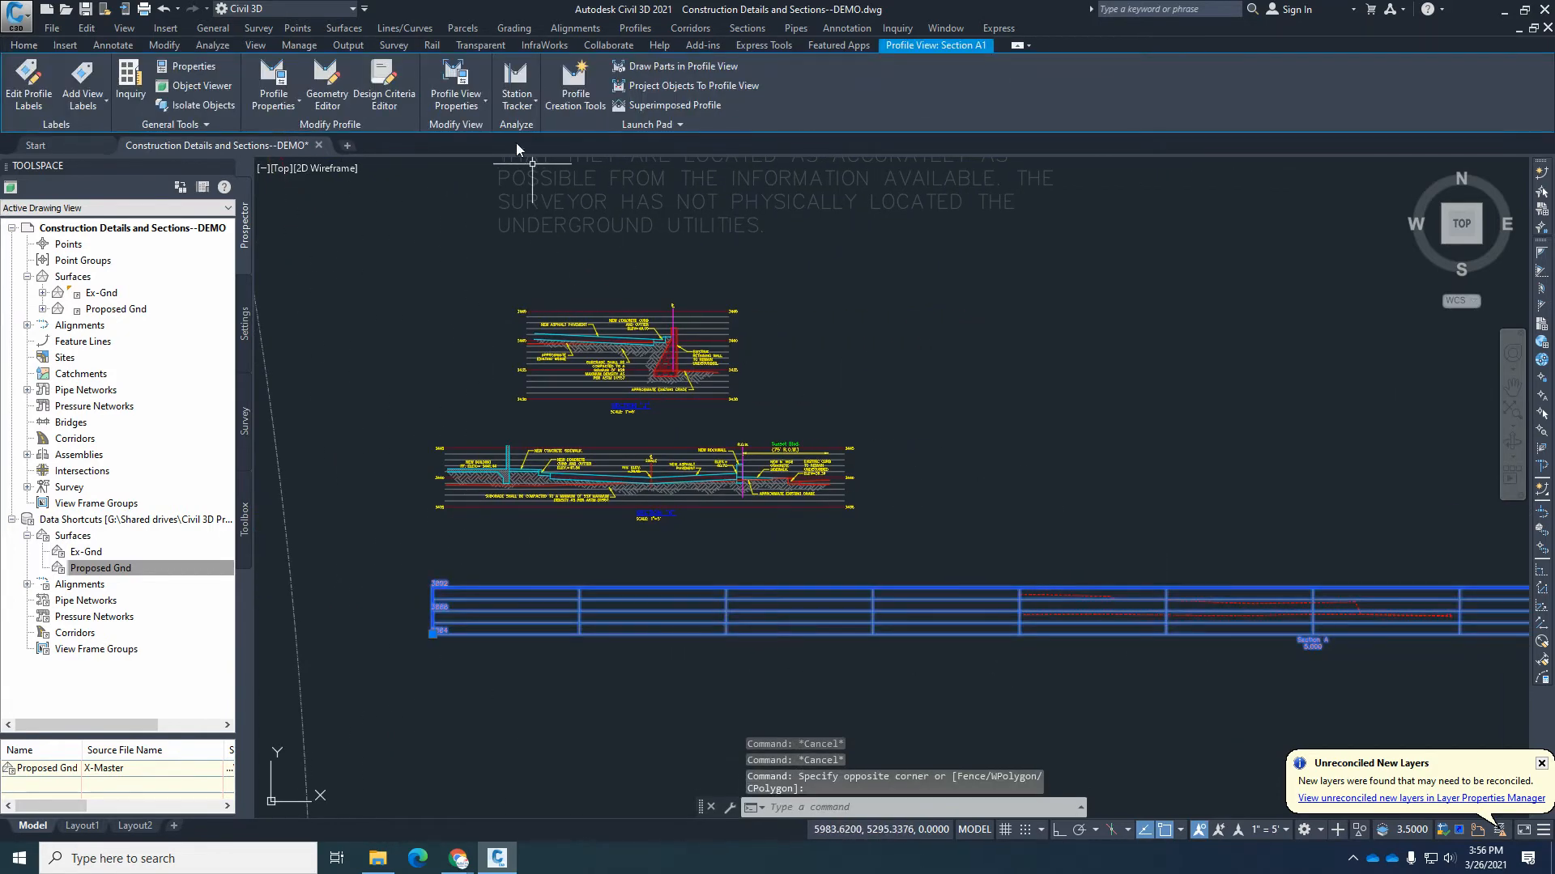
left_click(466, 101)
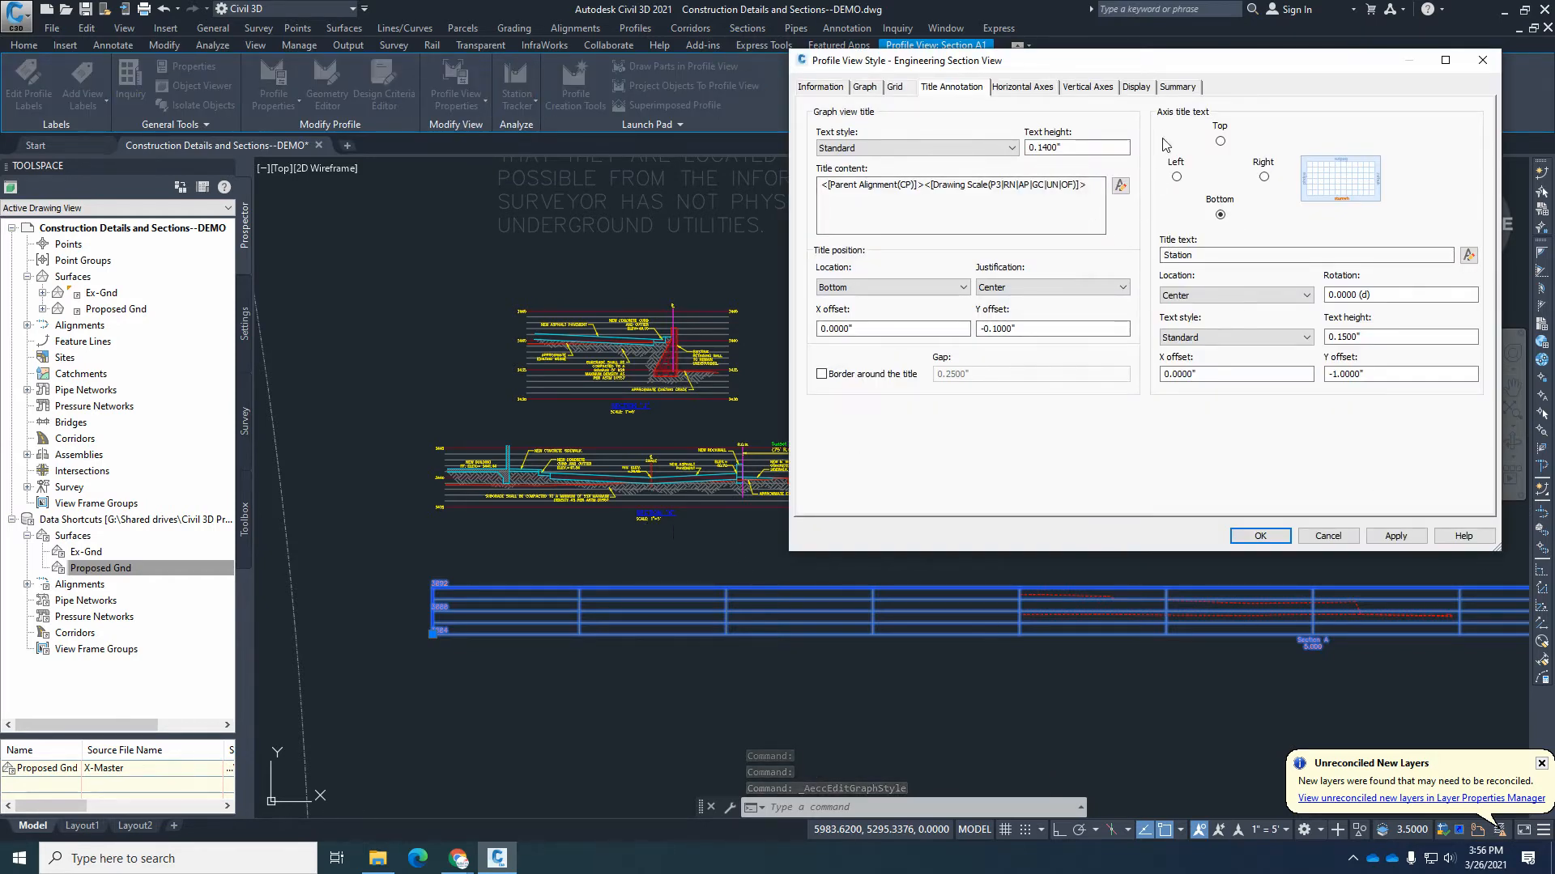
left_click_drag(1158, 64, 1101, 28)
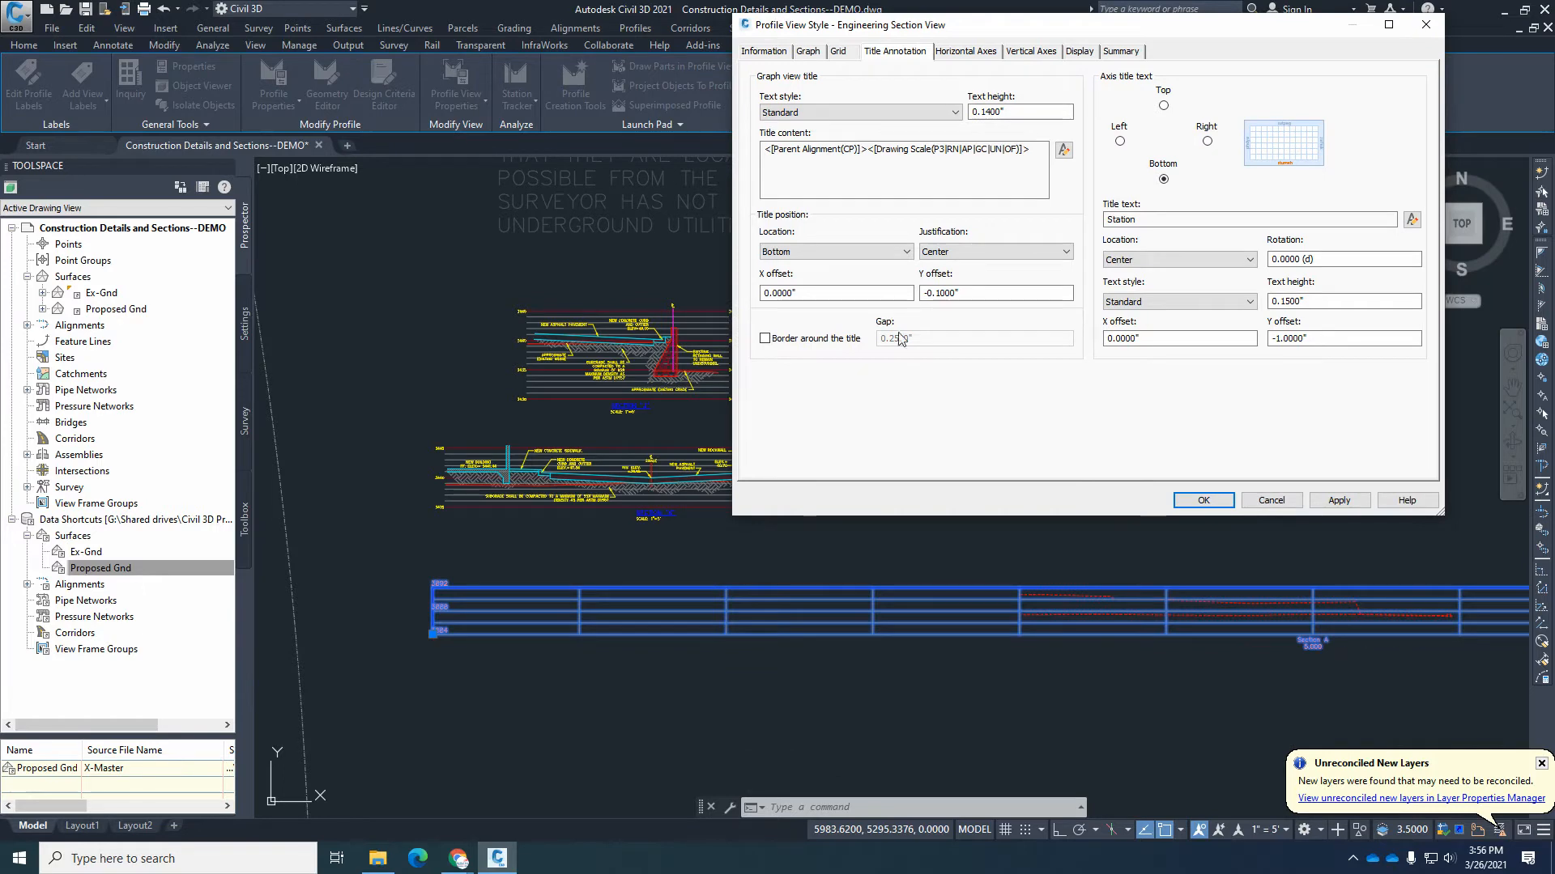
left_click(1063, 150)
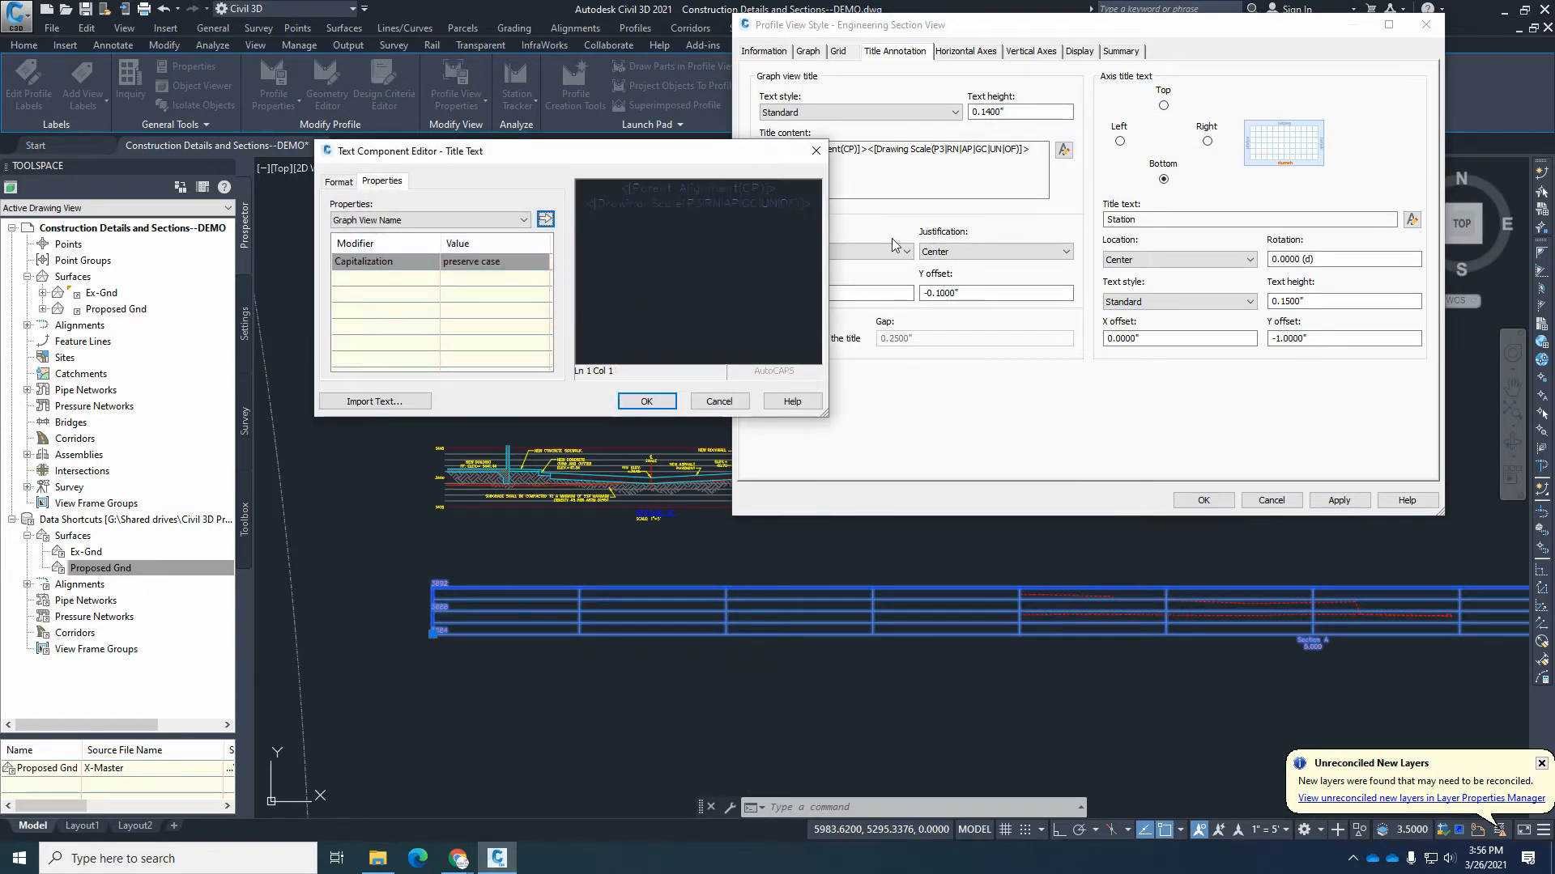
left_click(596, 207)
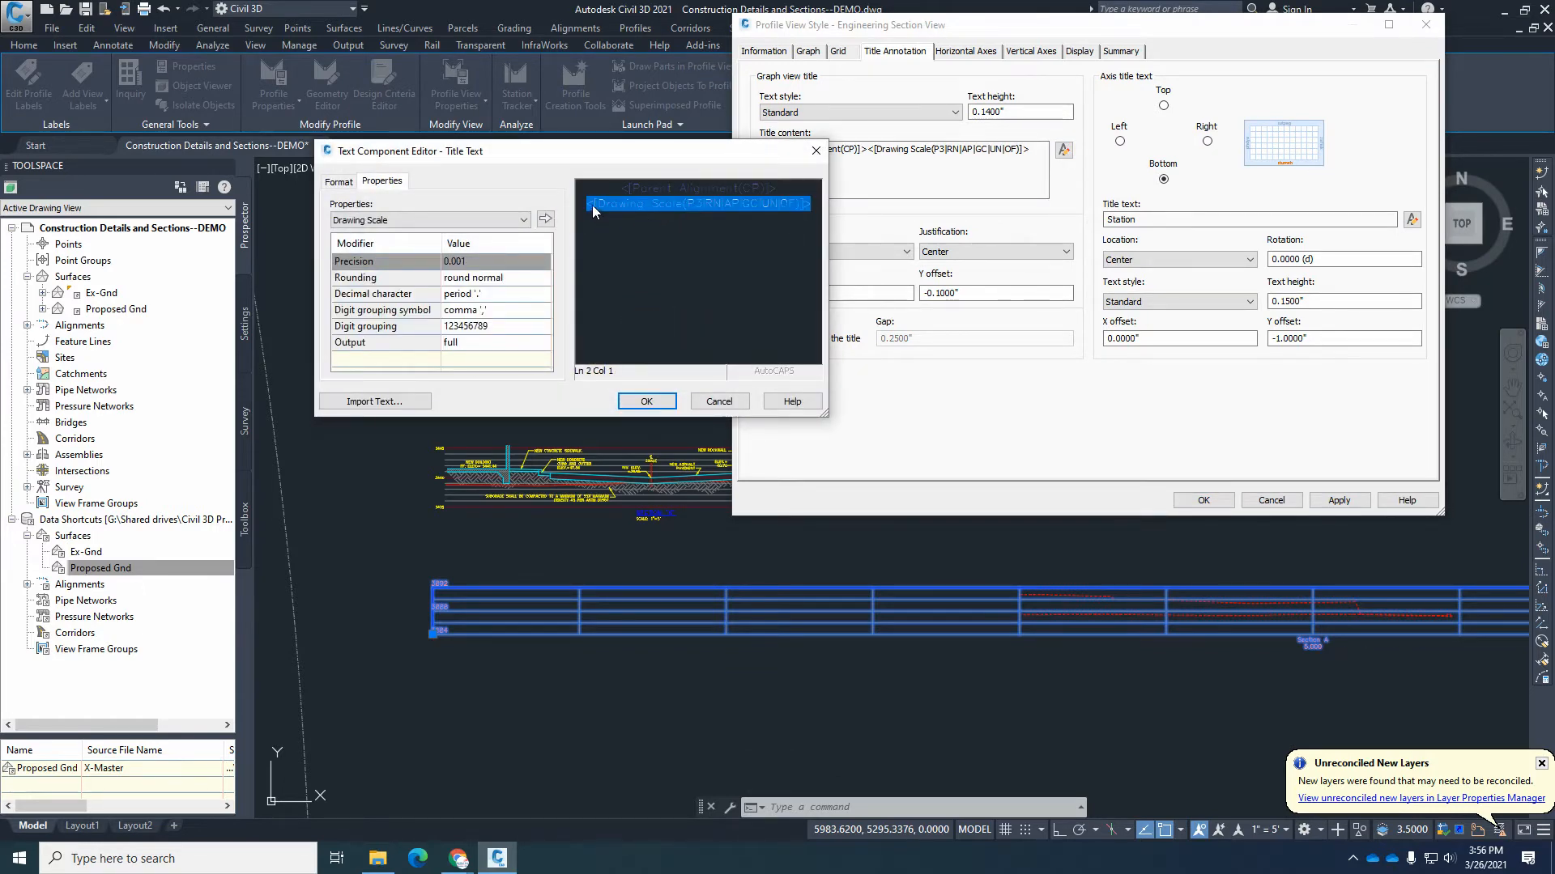
left_click(589, 206)
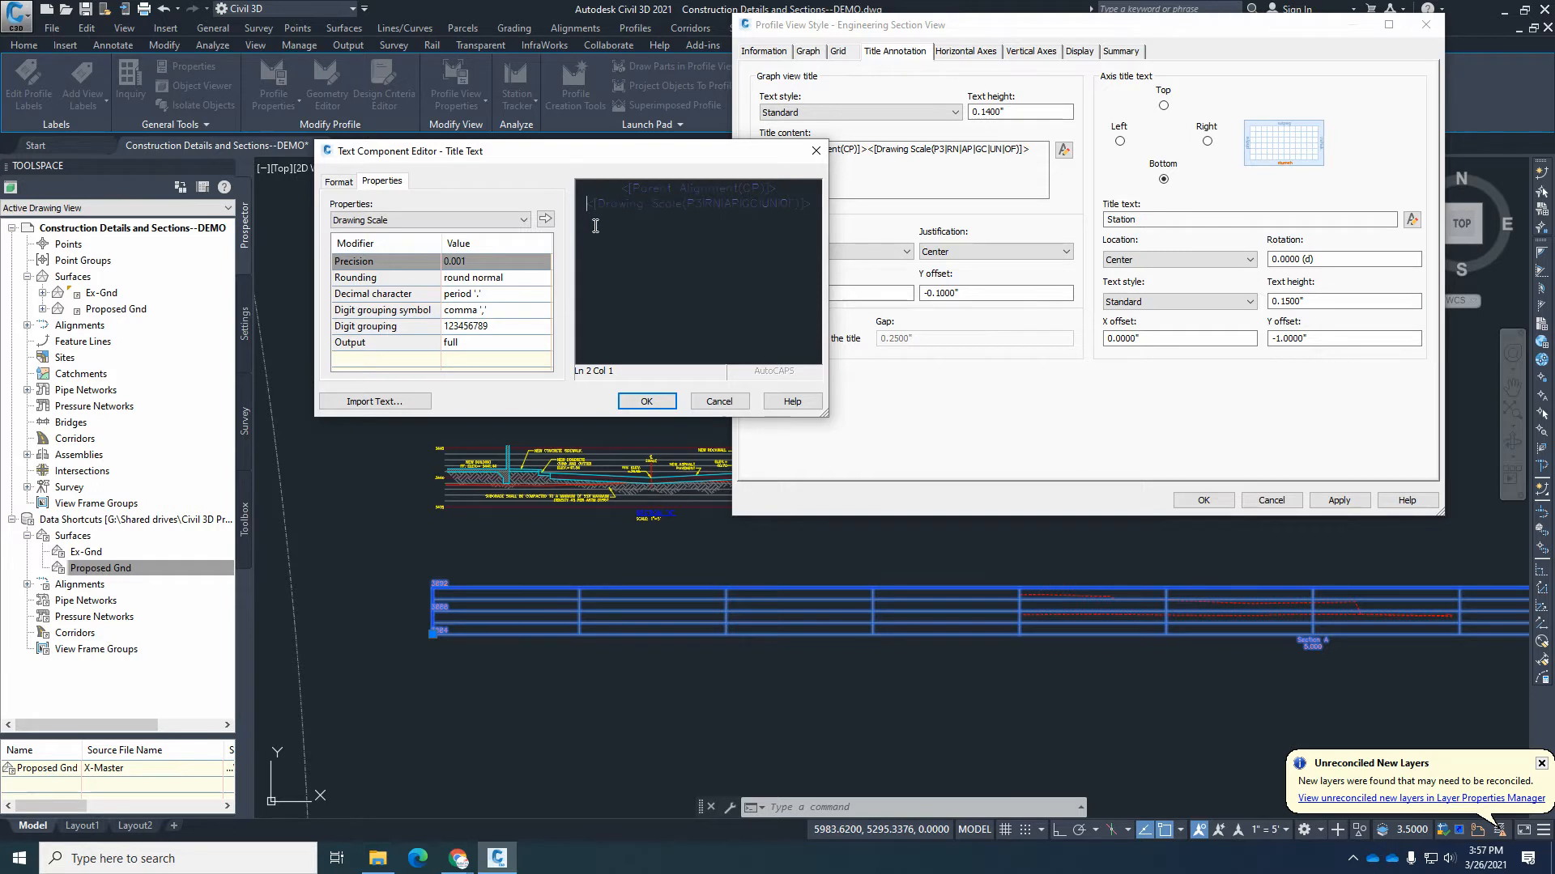
type("SCALE: 1\" =")
Set the title's Drawing Scale property to a precision of 1, add a foot mark after it, and save the style.
left_click_drag(733, 221, 682, 204)
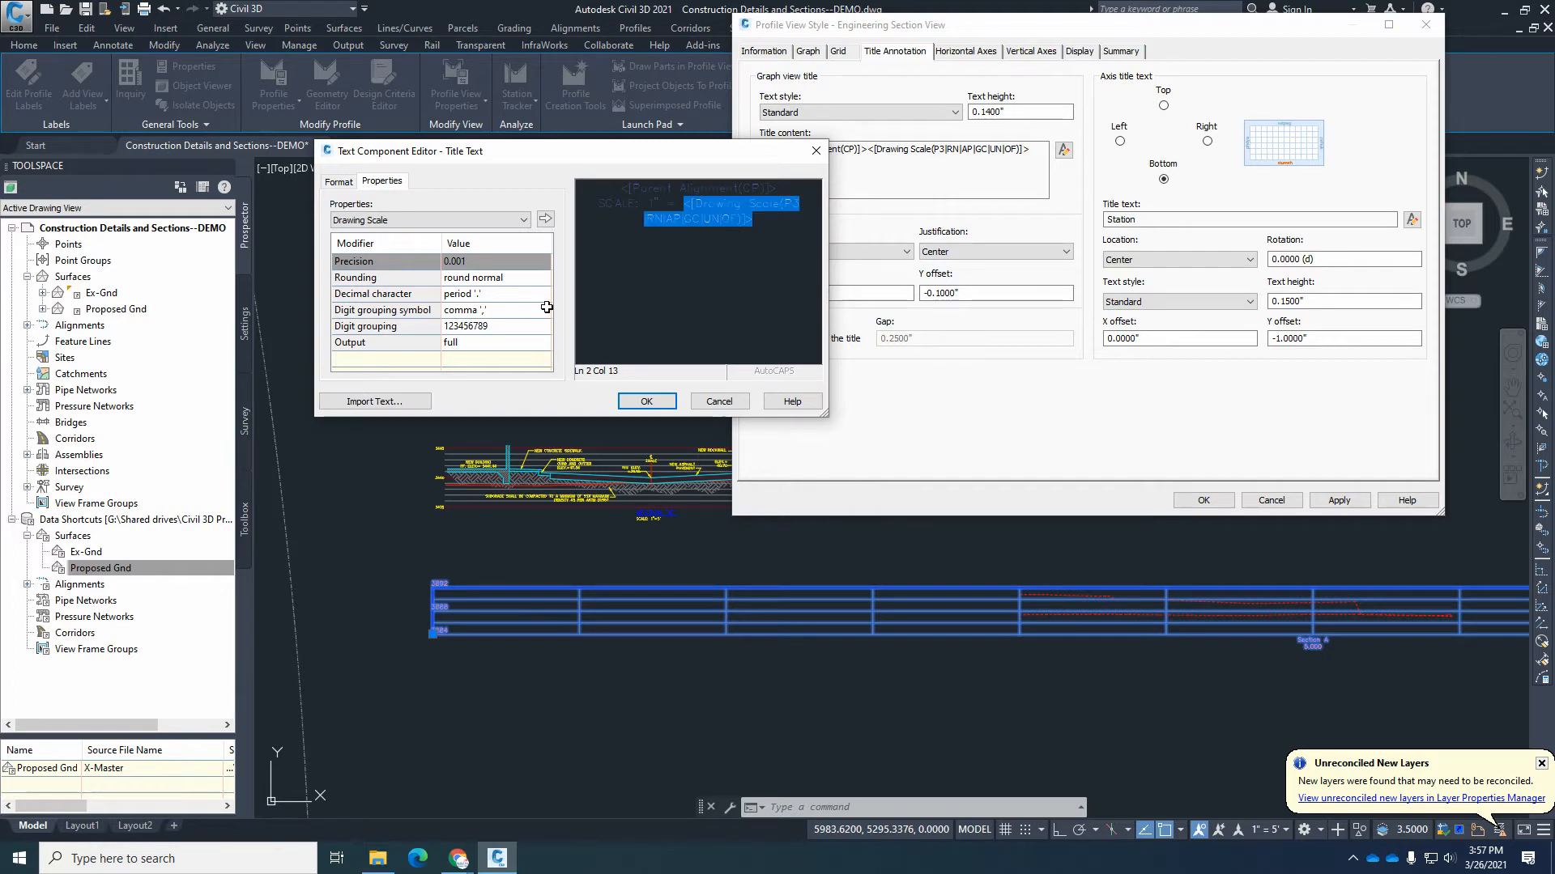
left_click(479, 260)
left_click(473, 276)
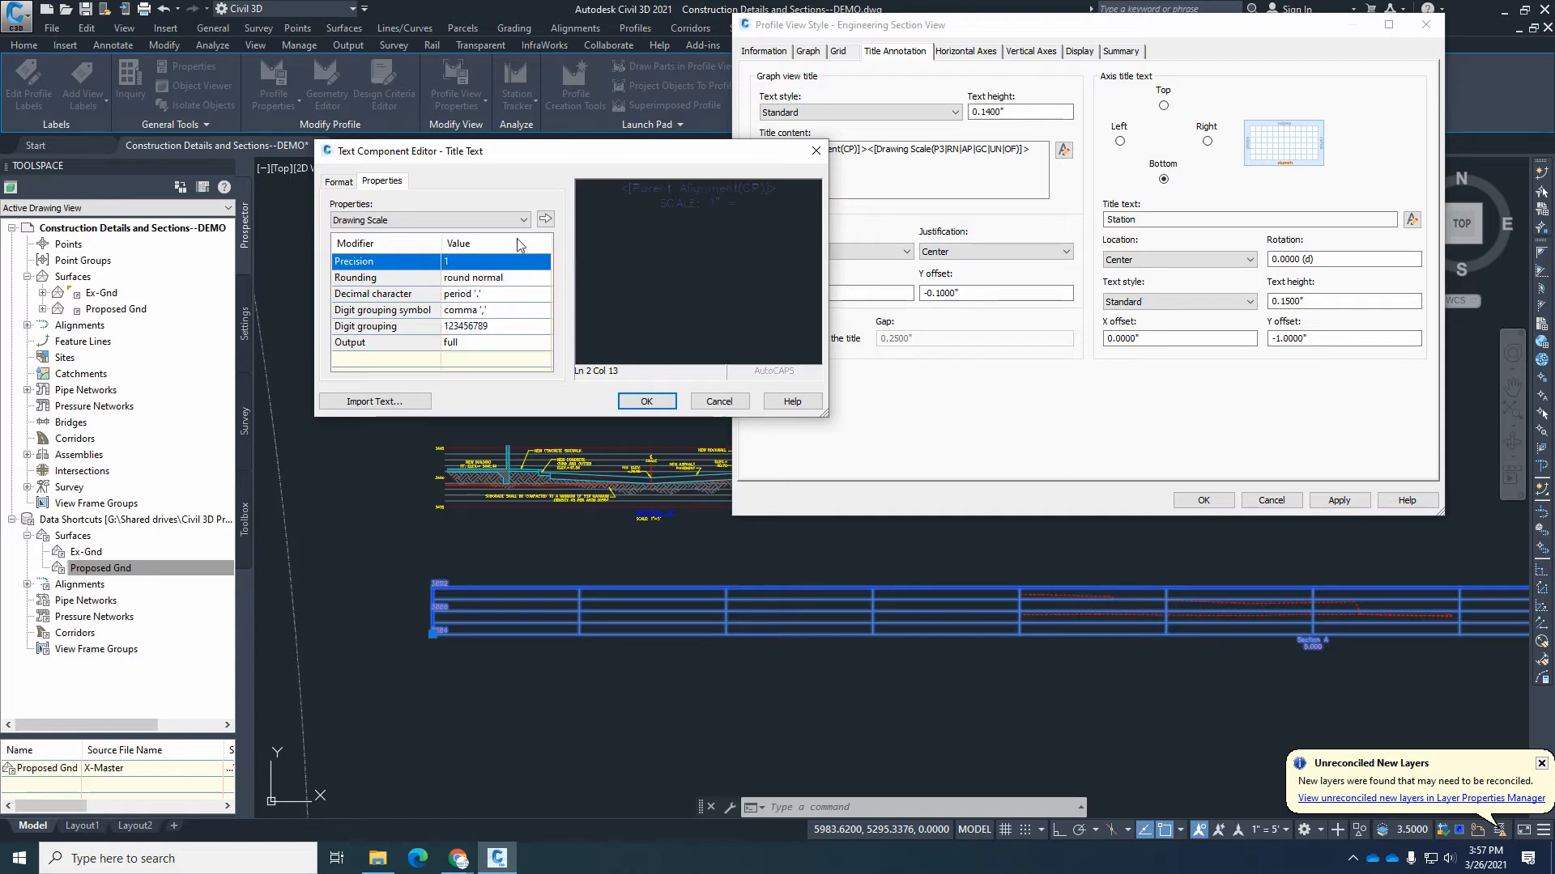
left_click(545, 219)
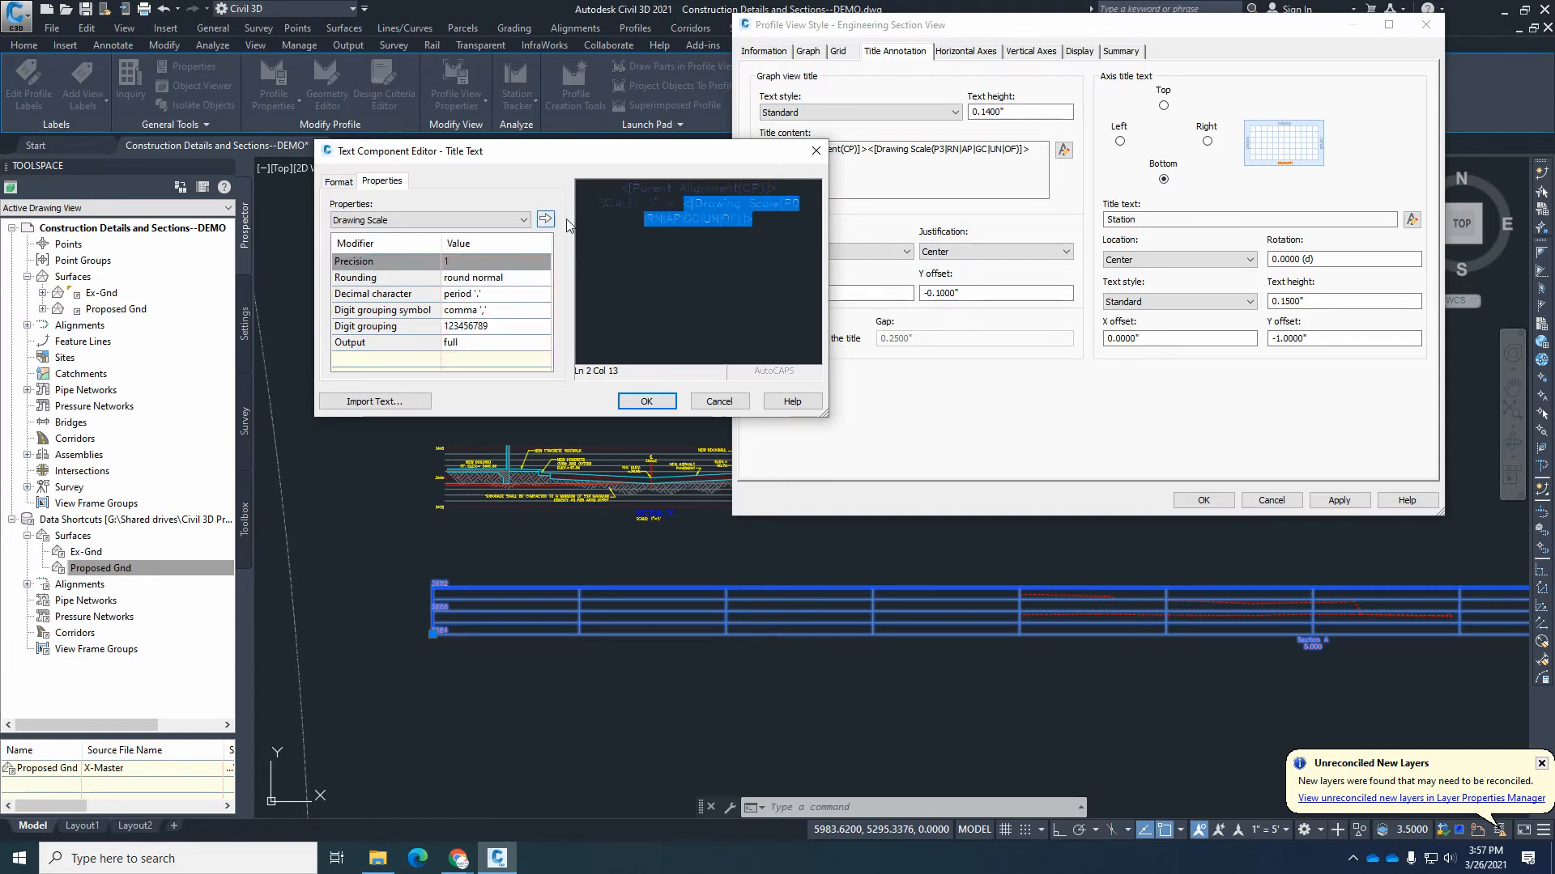
left_click(625, 205)
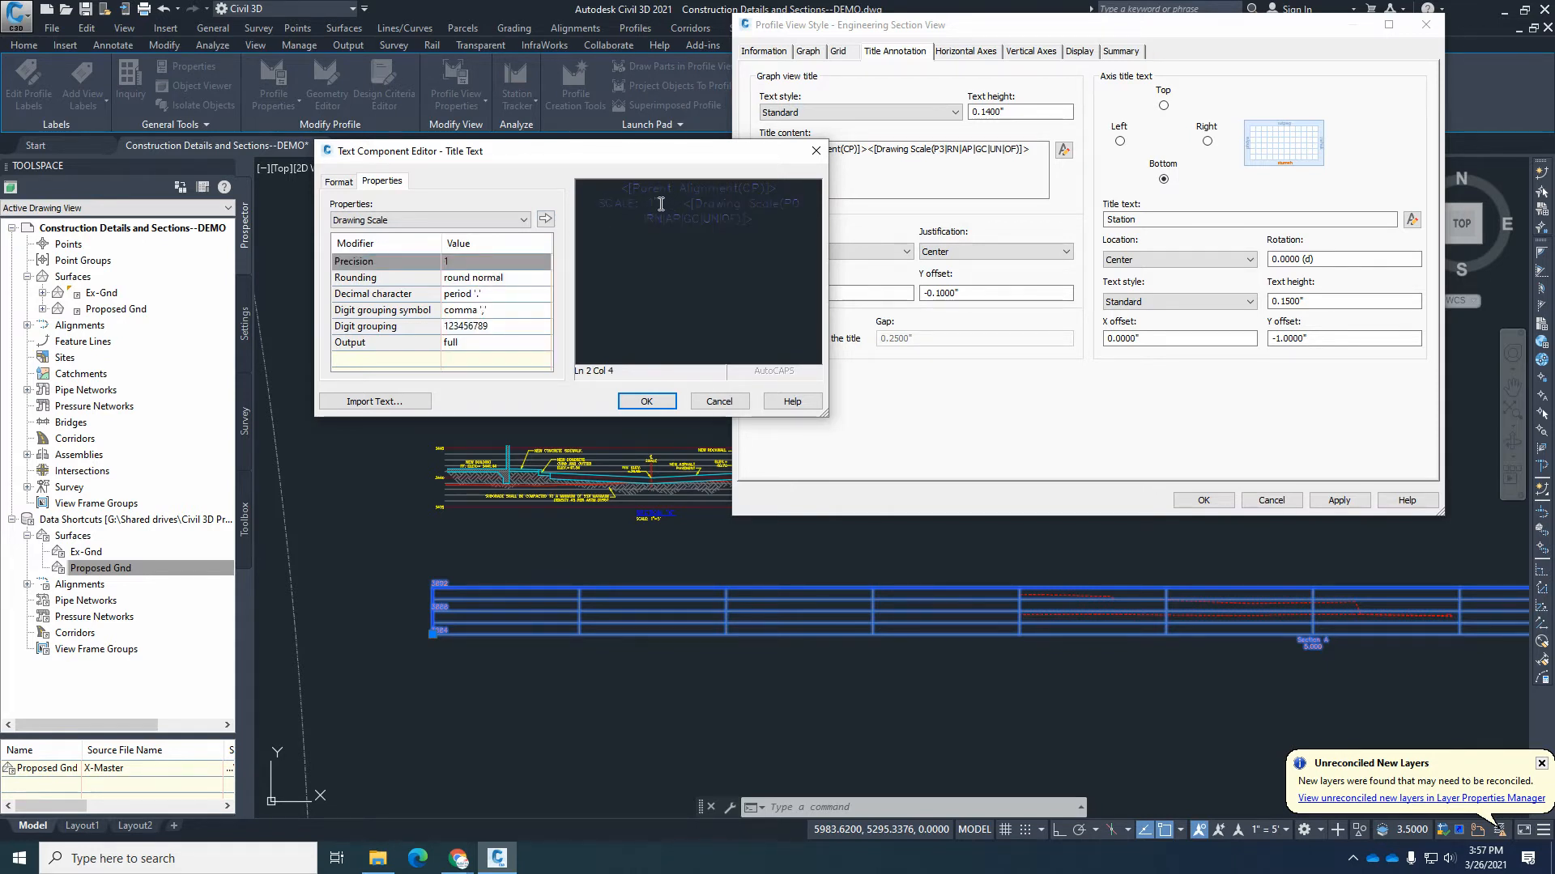
left_click(767, 218)
left_click(648, 402)
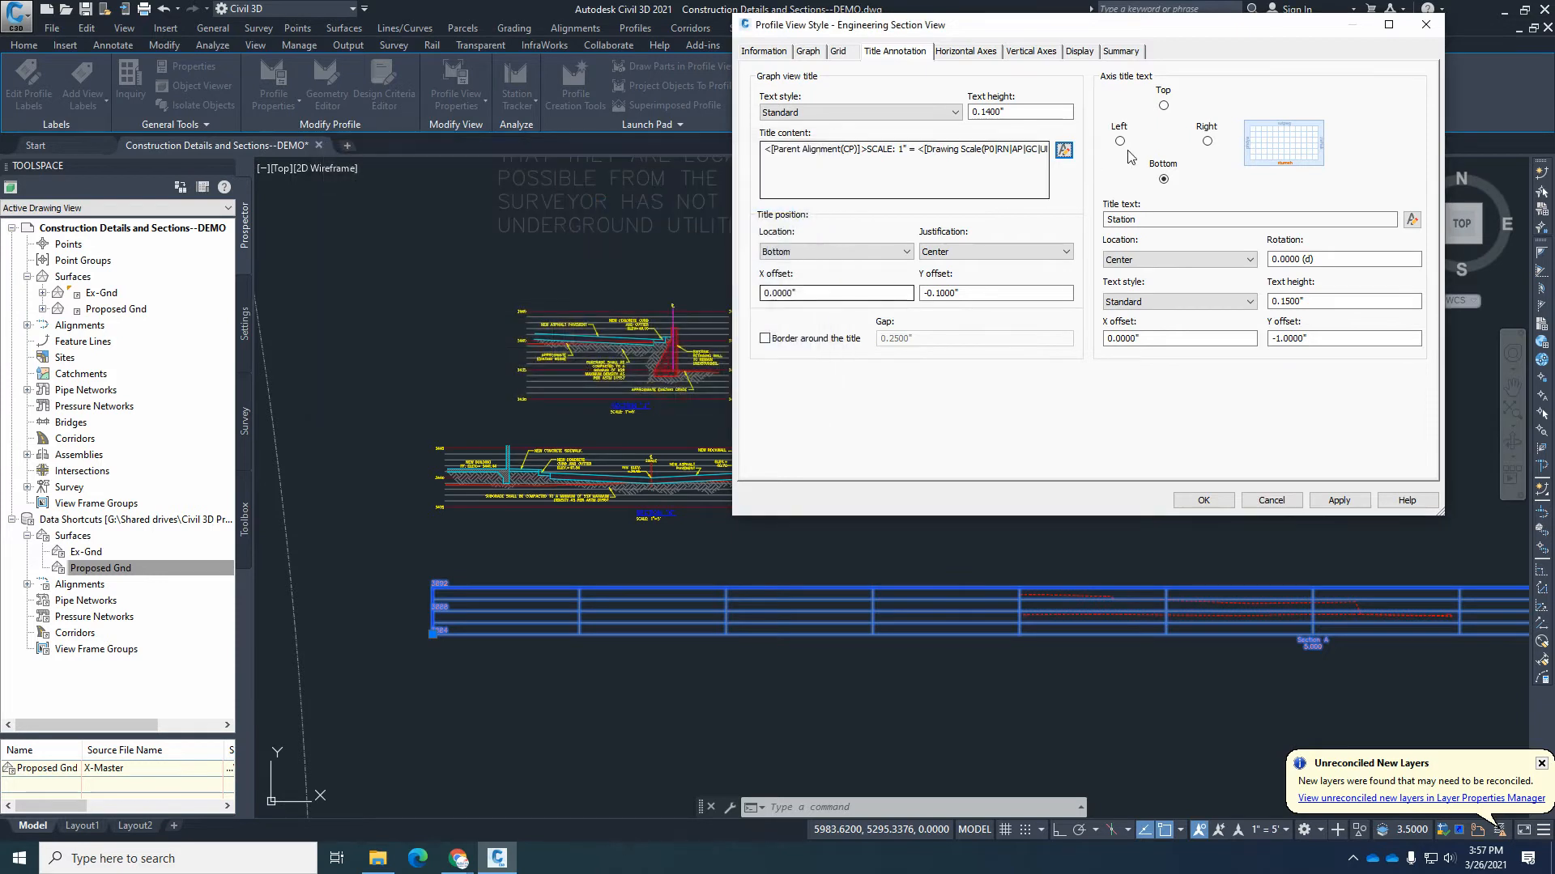
left_click(1340, 501)
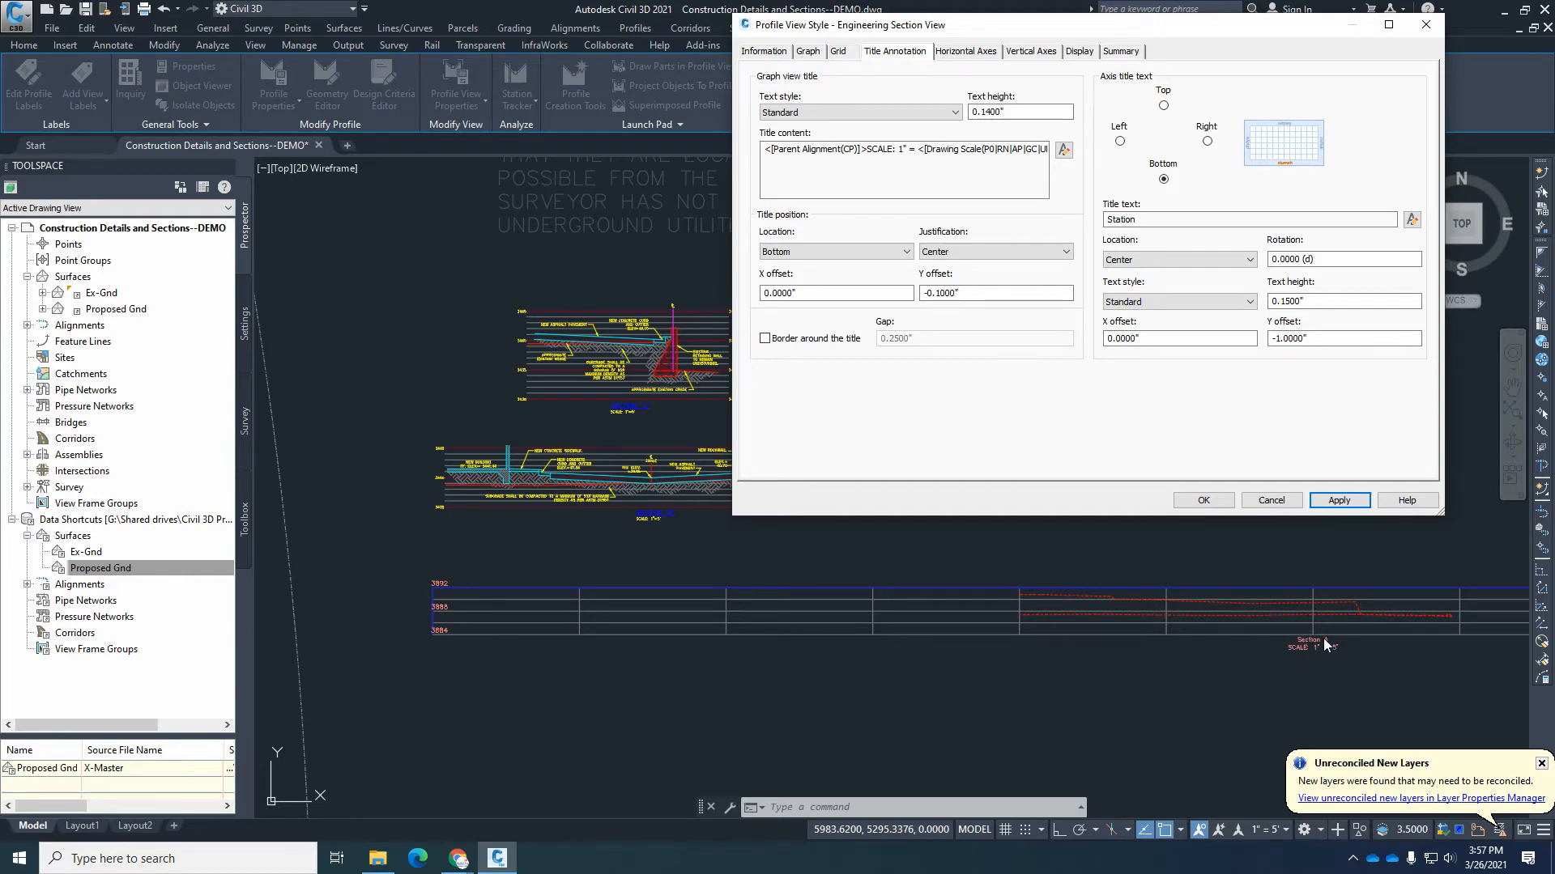
left_click(1204, 501)
Compare the Section A title and scale note with the separate title and scale texts under the Section "K" drawing.
scroll(1318, 648, "up", 5)
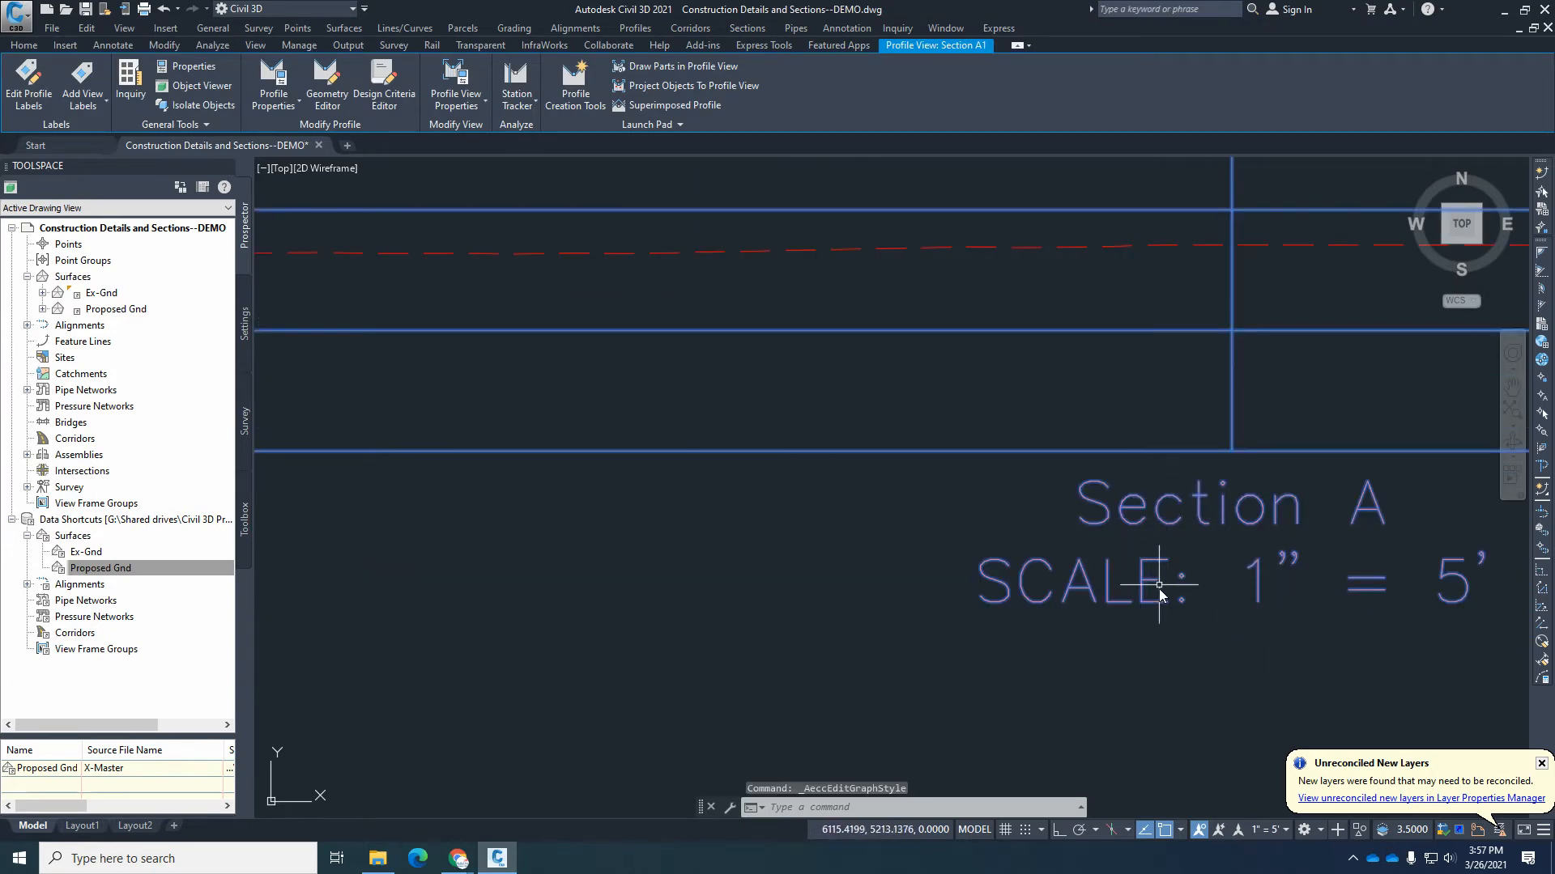
key("Escape")
key("Escape")
scroll(1157, 607, "down", 8)
scroll(881, 567, "up", 10)
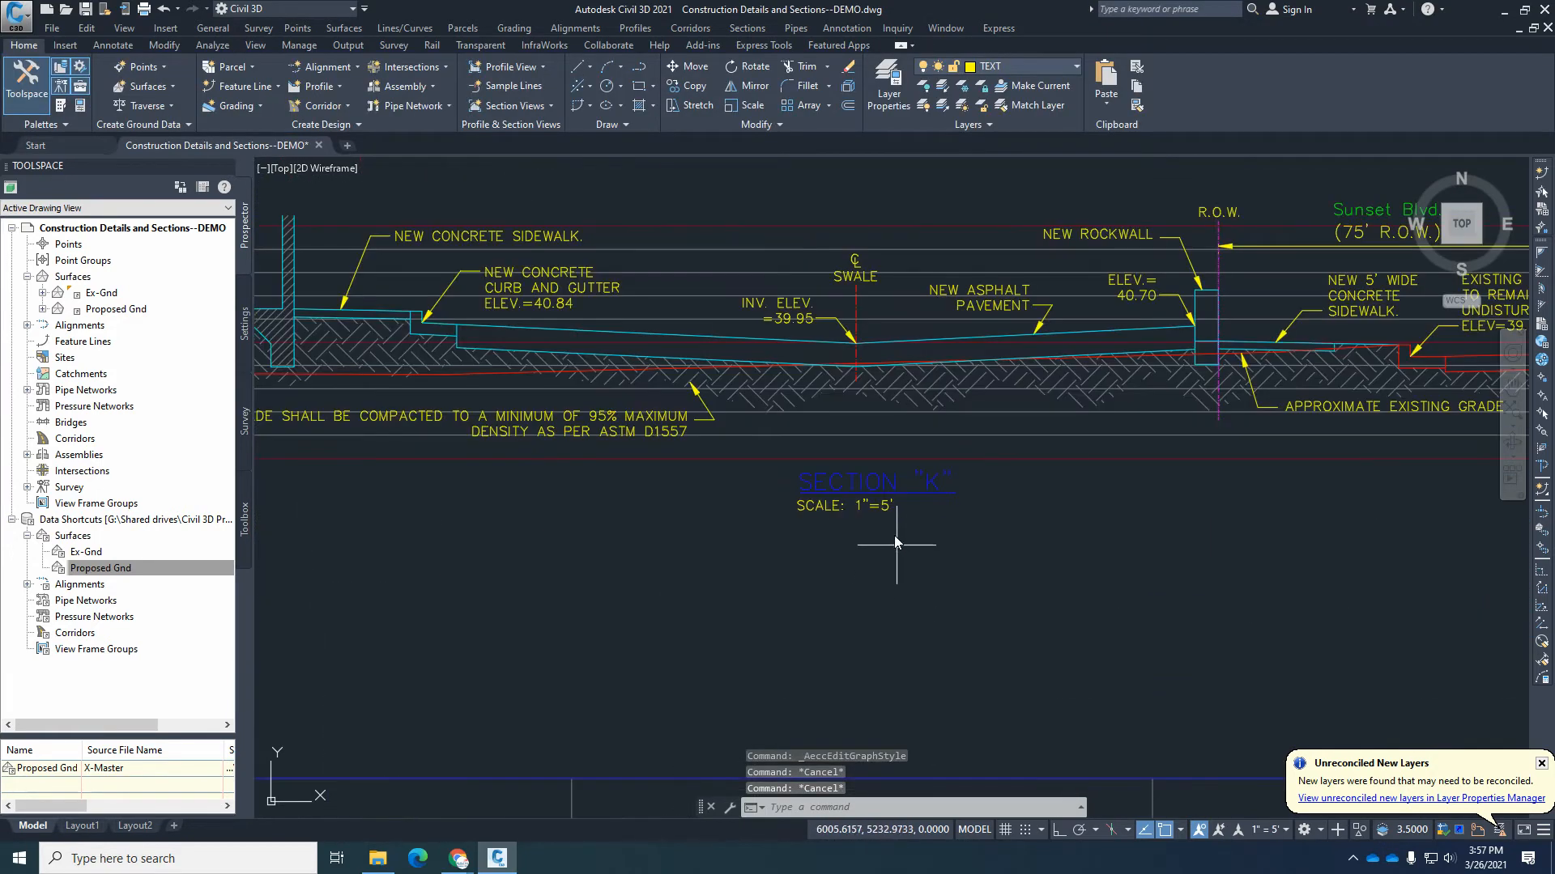
left_click(885, 484)
key("Escape")
key("Escape")
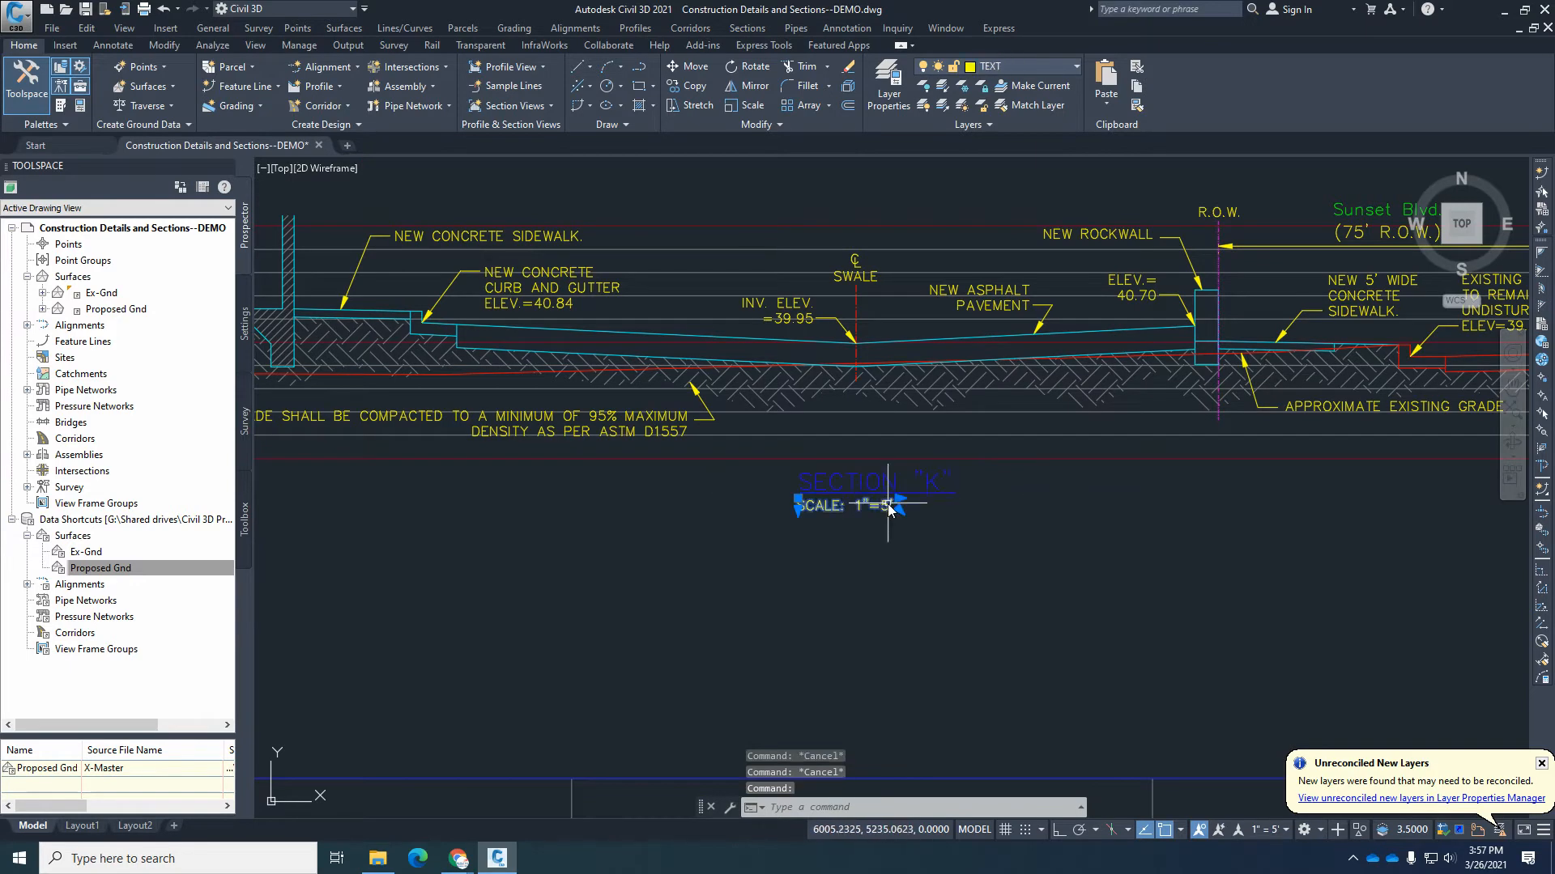
scroll(833, 552, "down", 8)
scroll(1057, 547, "down", 2)
scroll(1077, 590, "up", 8)
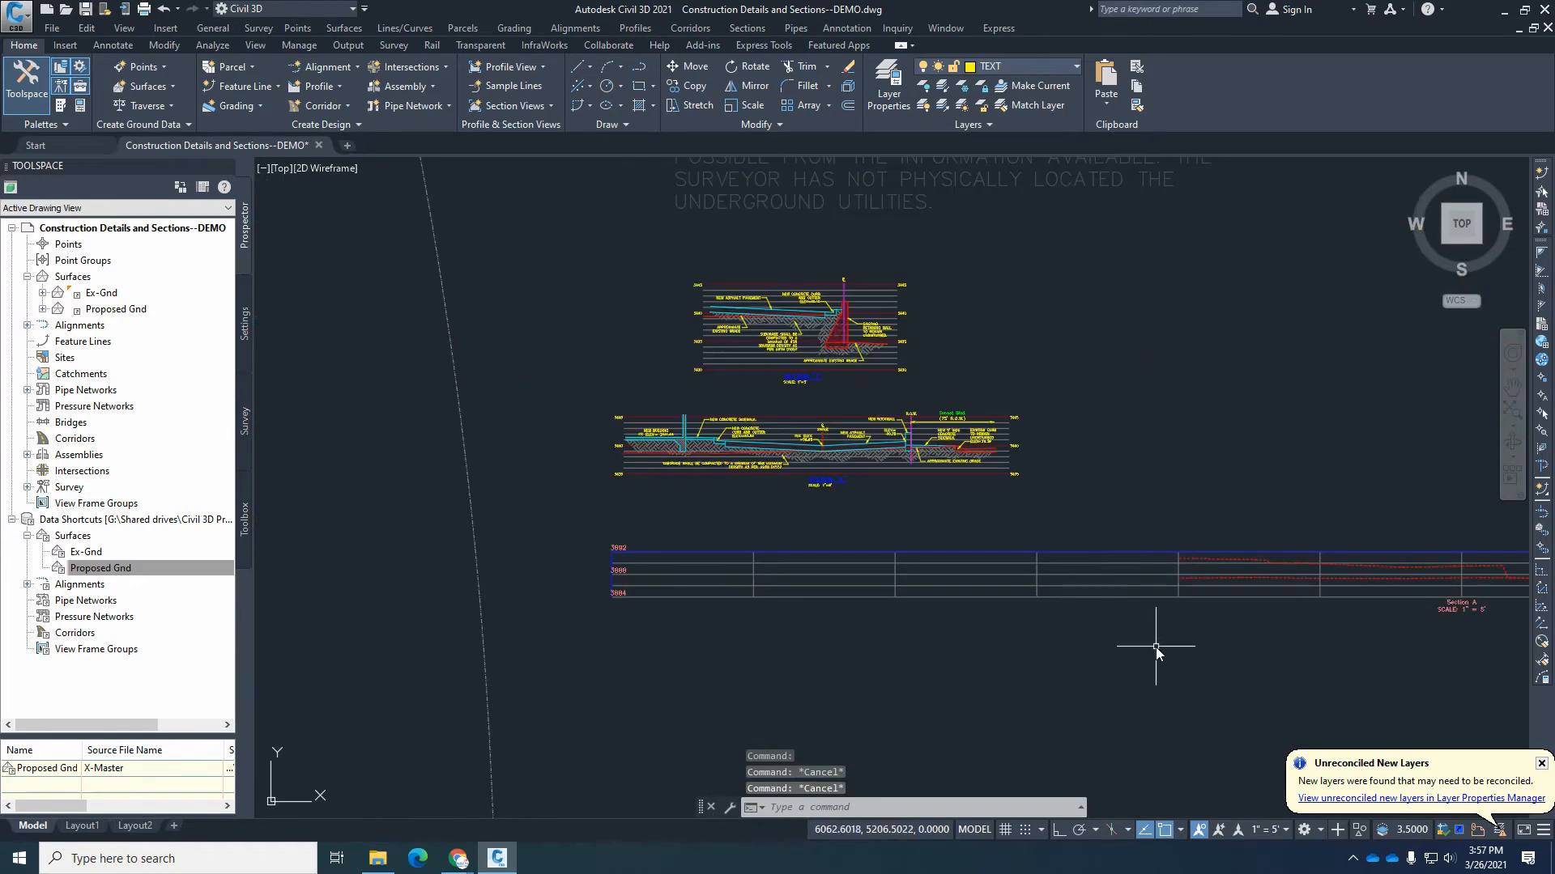
middle_click_drag(1080, 670, 1136, 718)
scroll(1188, 682, "down", 1)
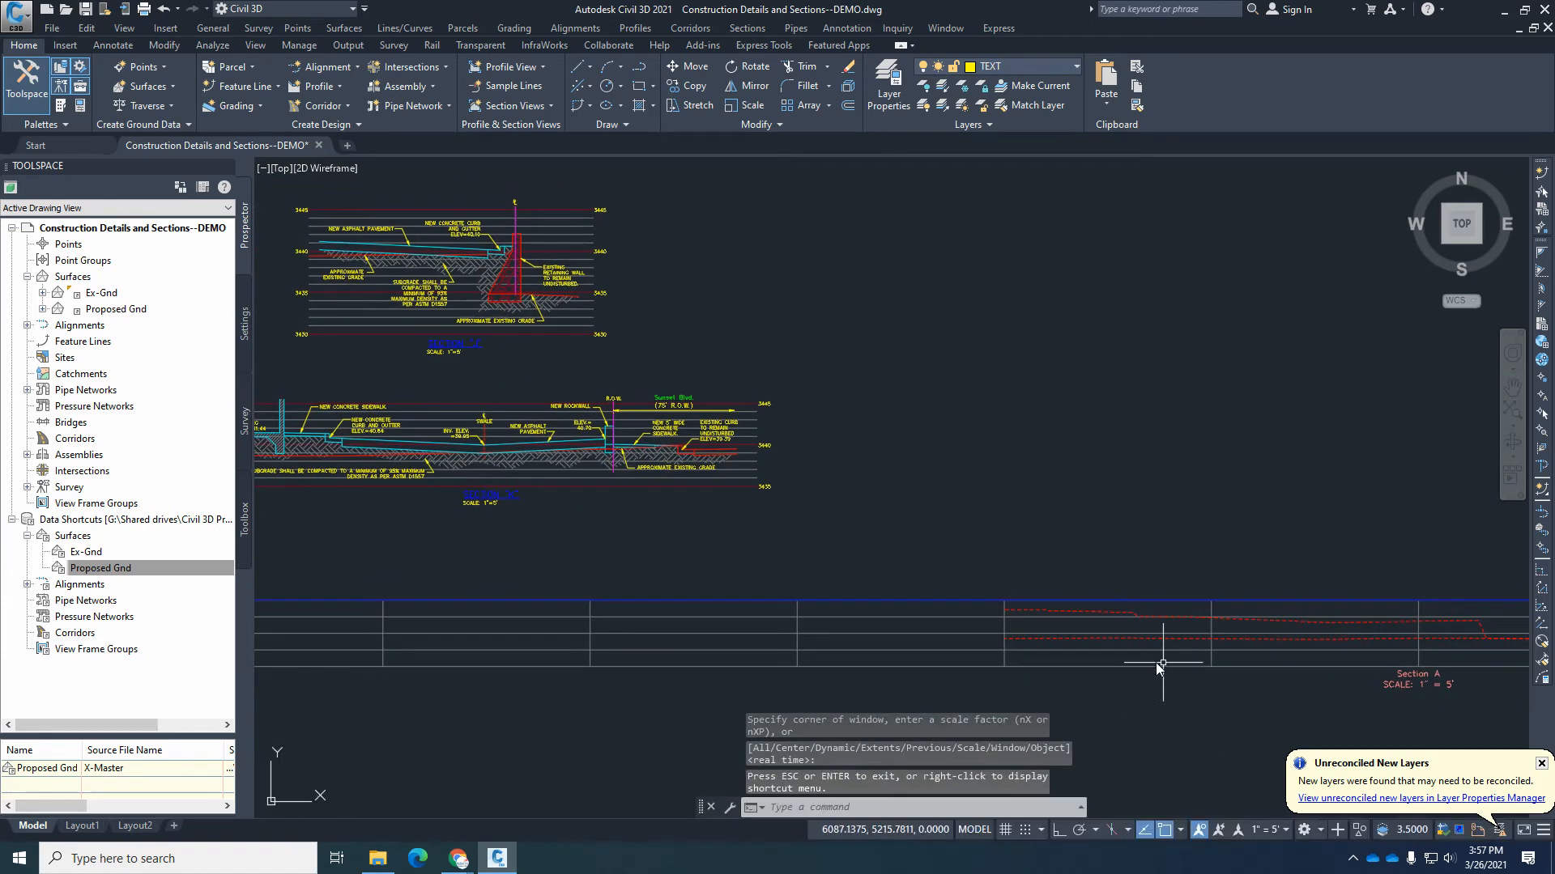
middle_click_drag(1100, 634, 1172, 658)
scroll(1275, 670, "down", 1)
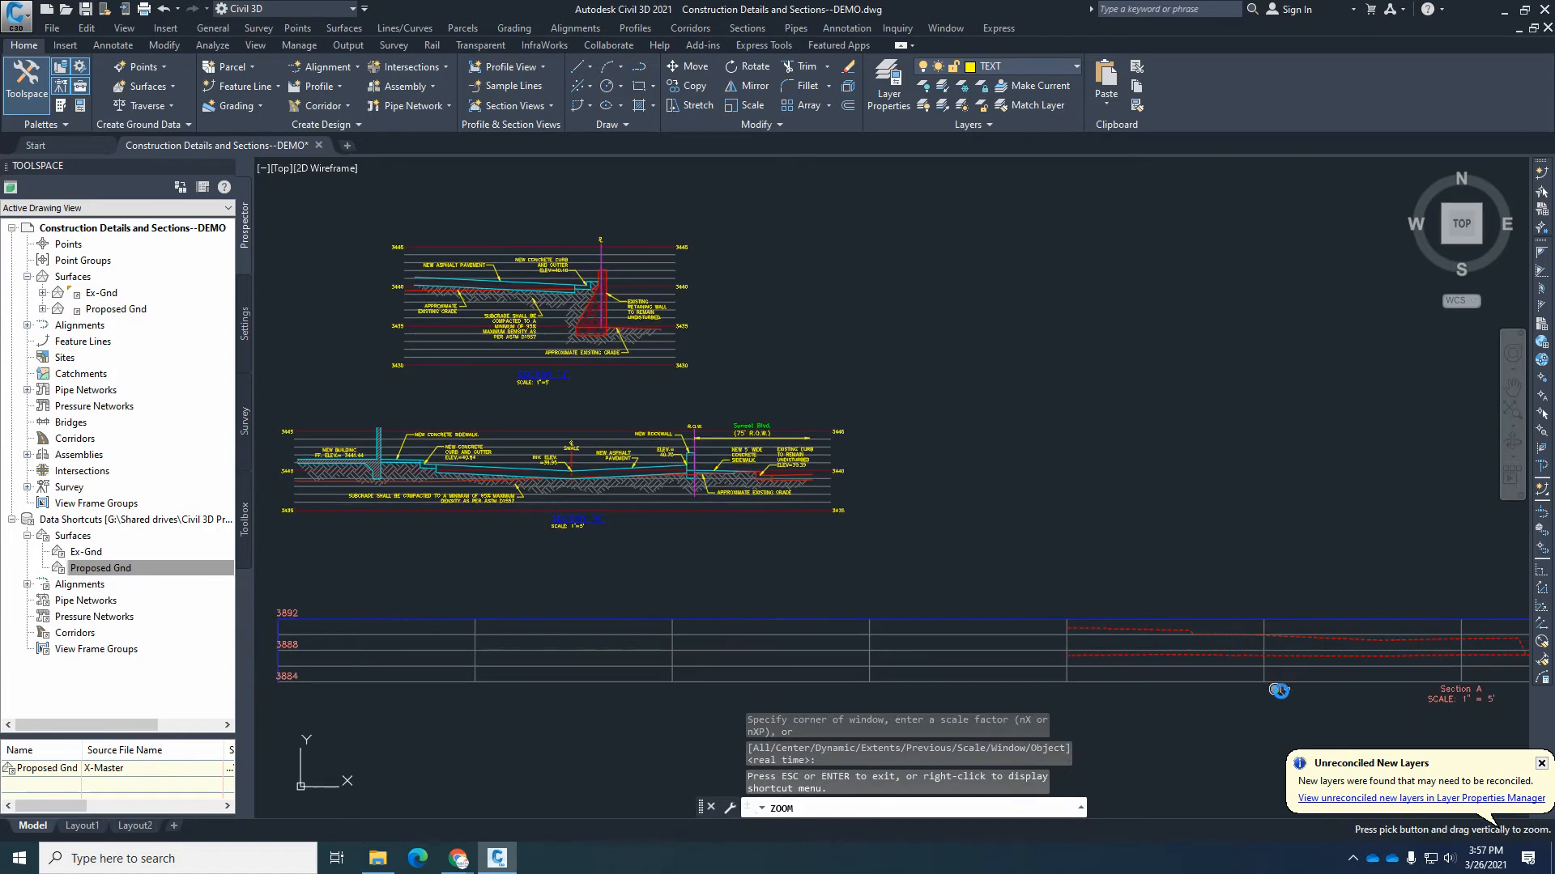
middle_click_drag(1120, 692, 1128, 695)
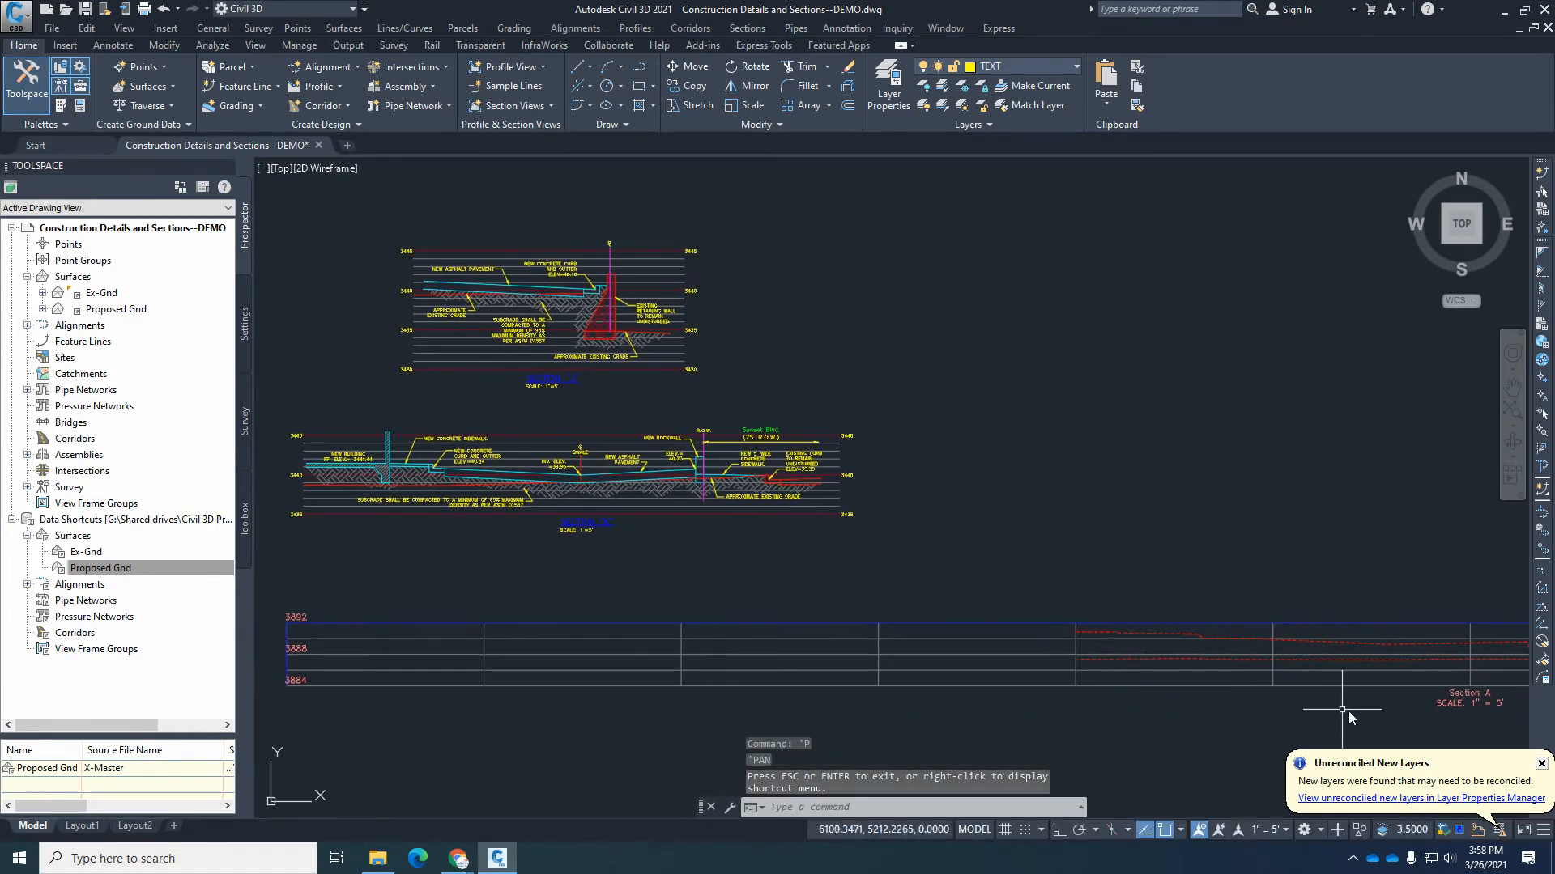
Copy the scale line from the Section A graph view title, delete it there to leave only Parent Alignment, and apply the change.
left_click(1470, 711)
left_click(1468, 702)
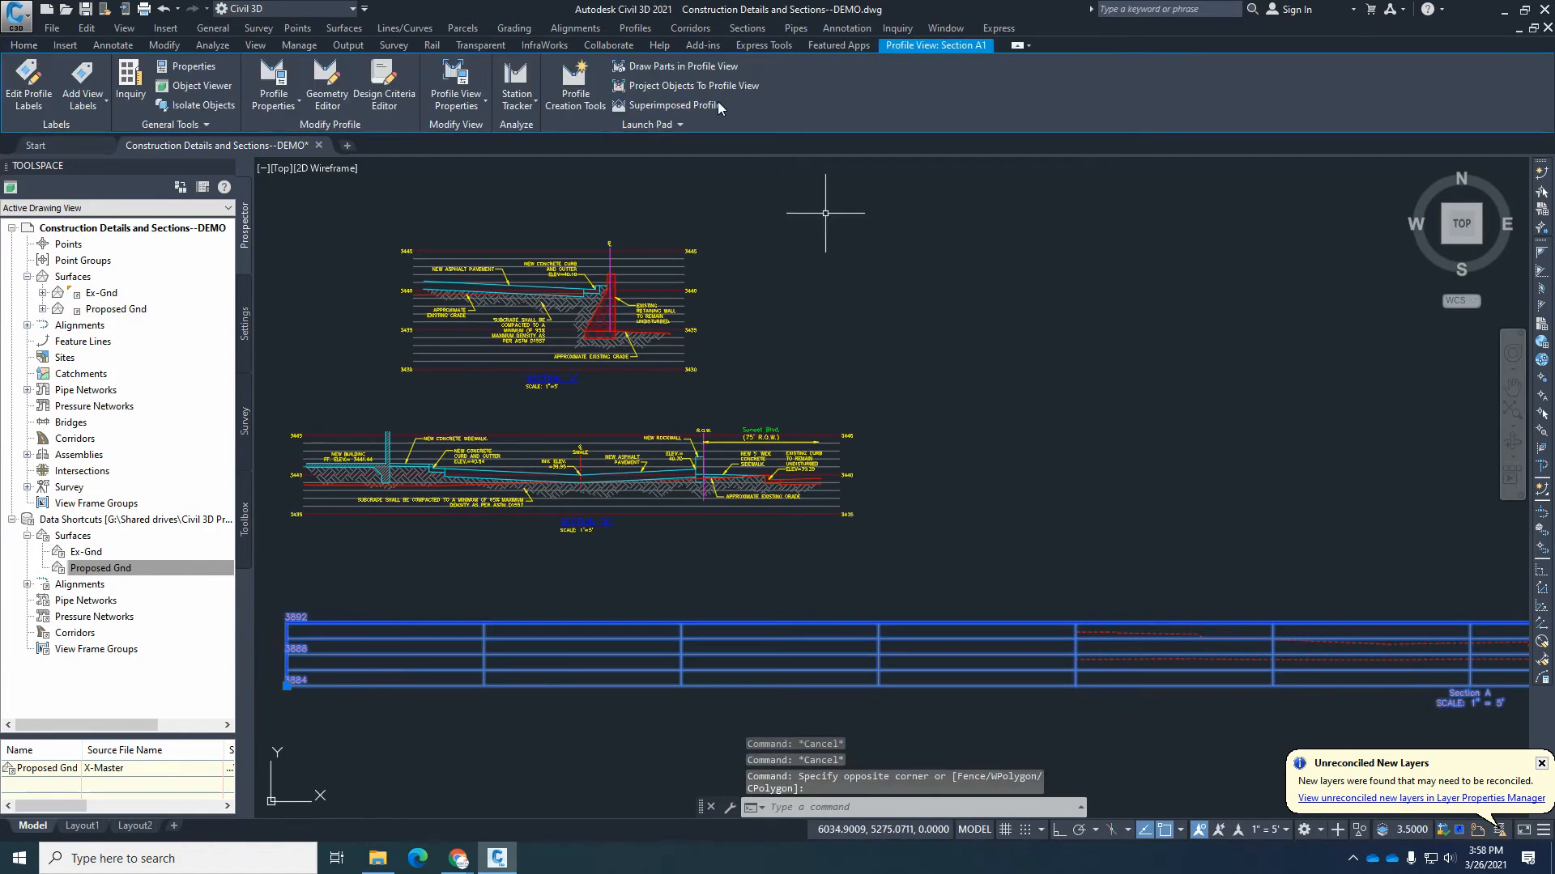
left_click(479, 103)
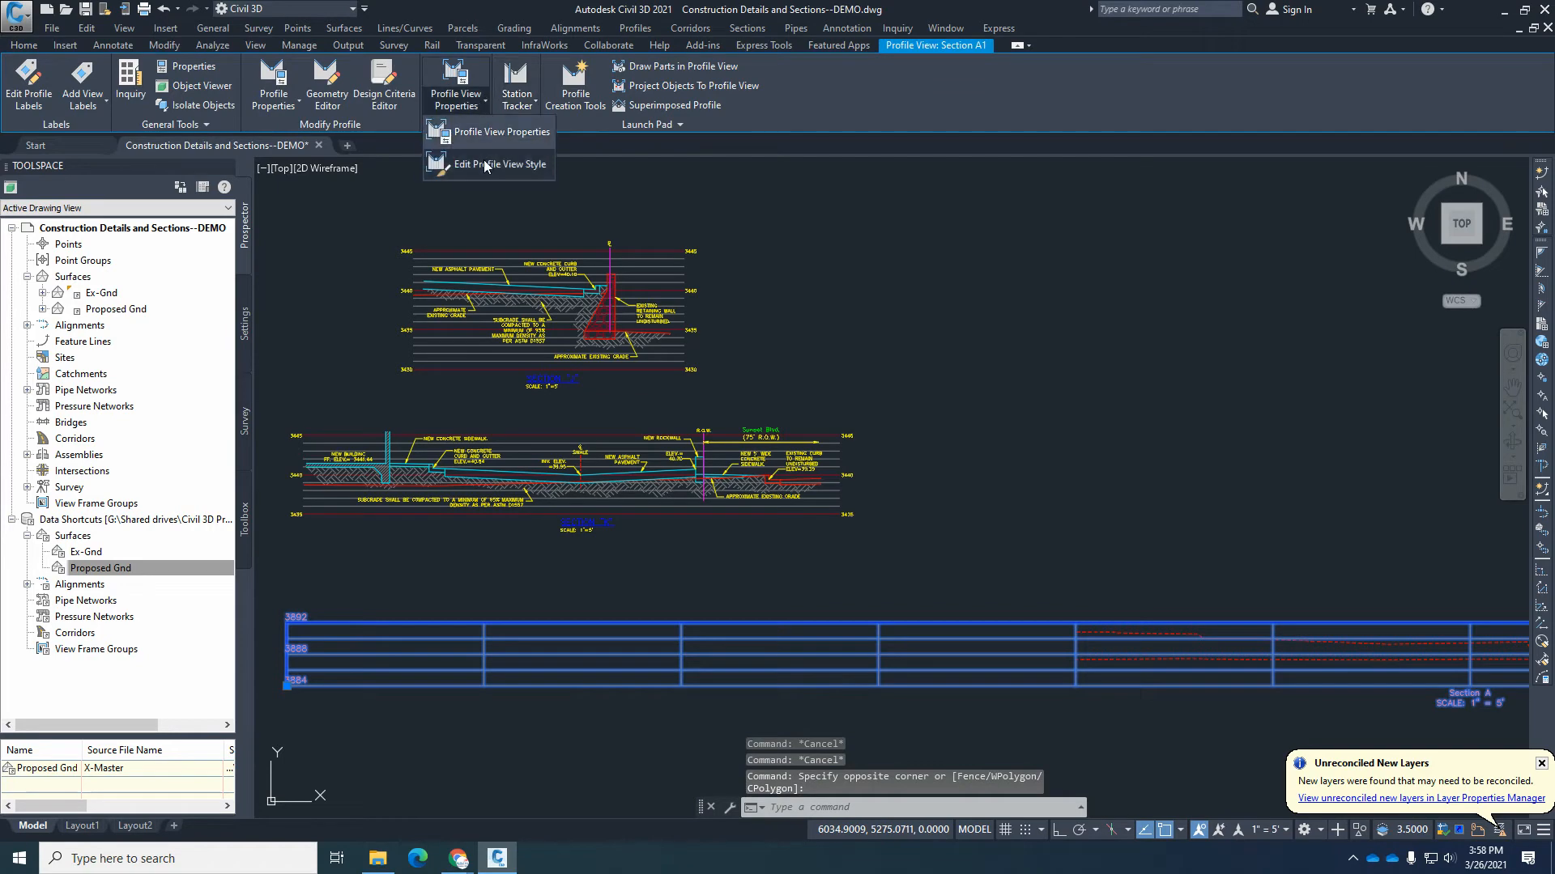
left_click(483, 165)
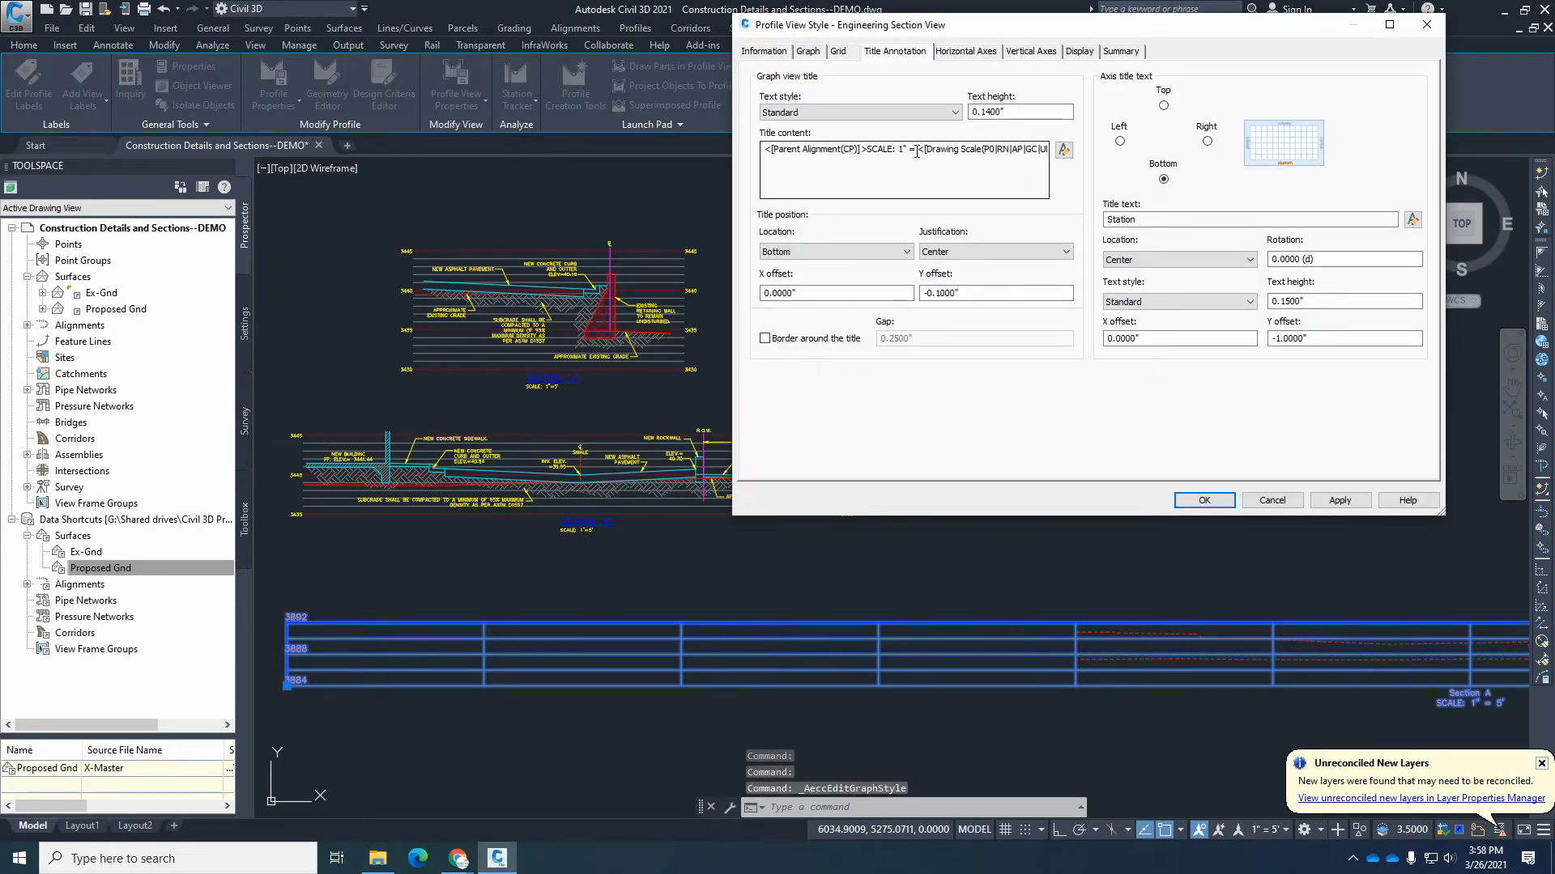
left_click(1064, 153)
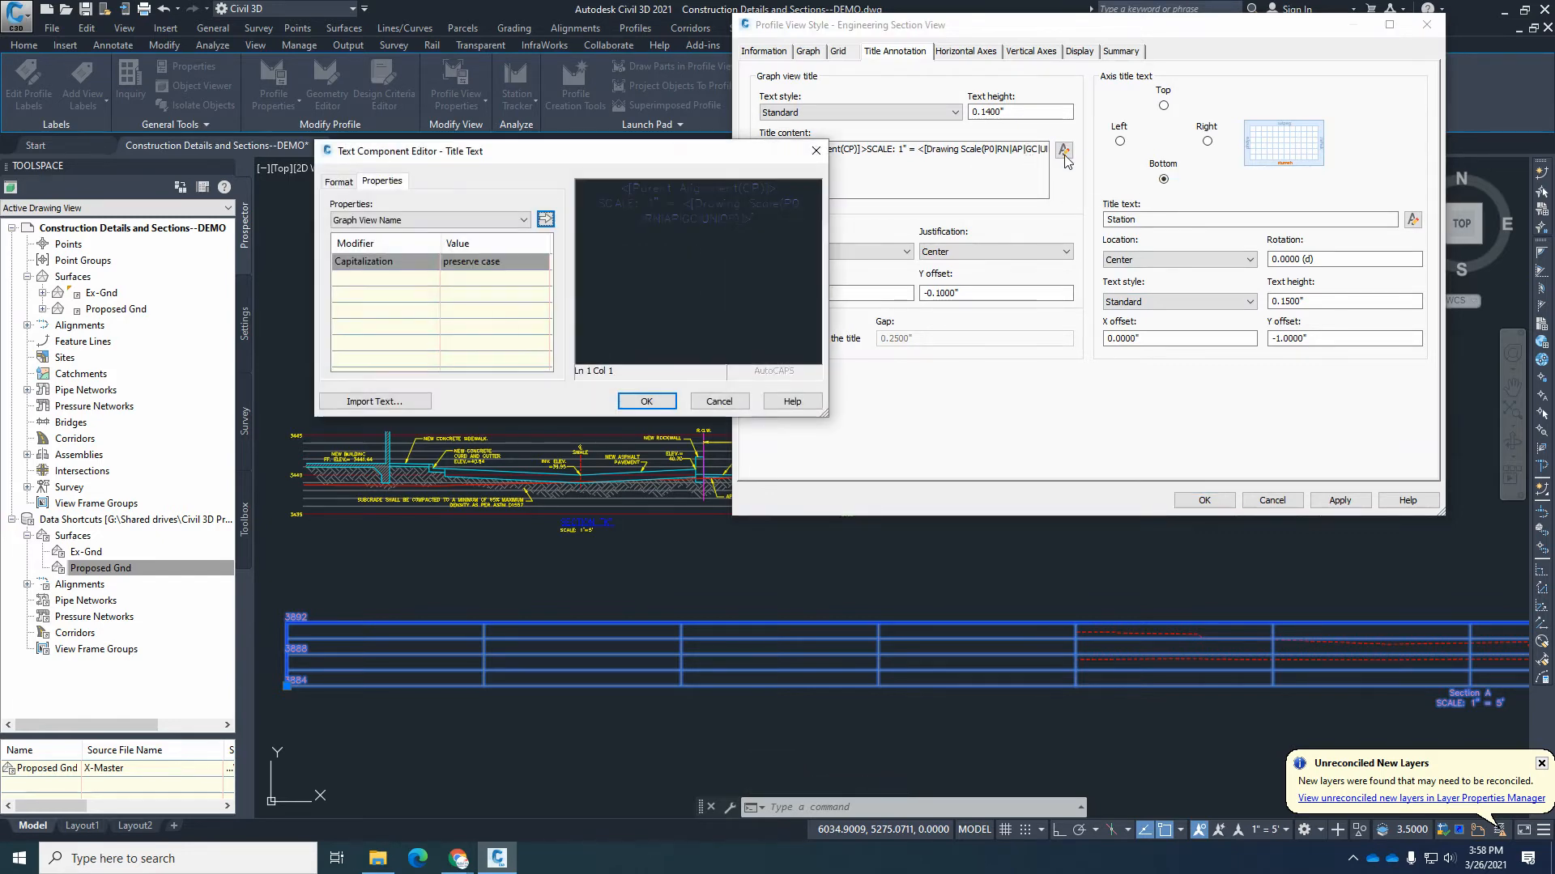
left_click_drag(779, 224, 598, 204)
right_click(657, 206)
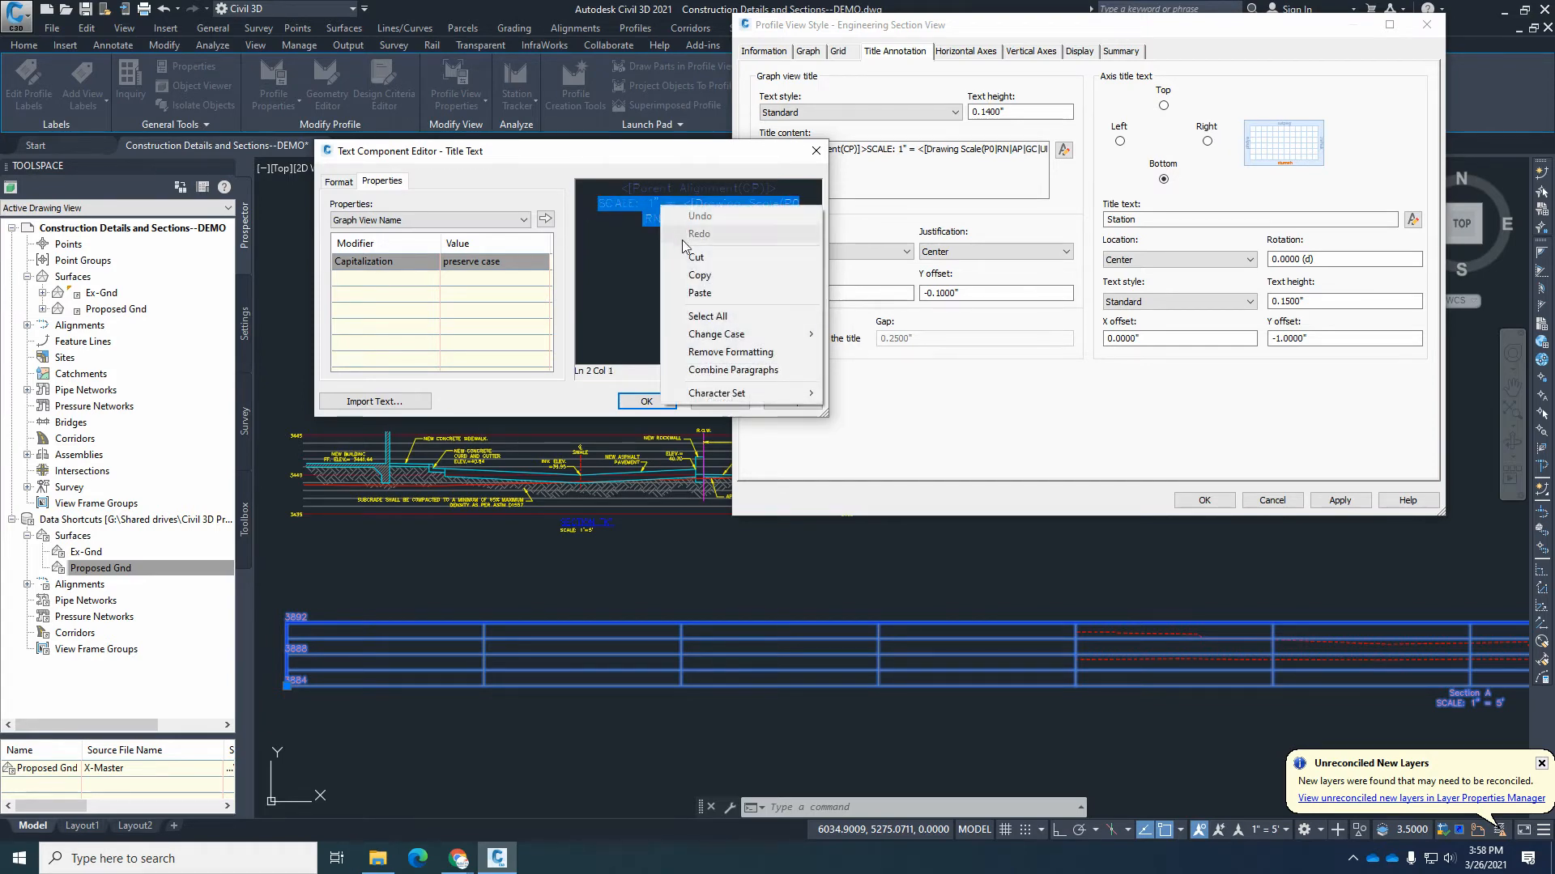
left_click(696, 276)
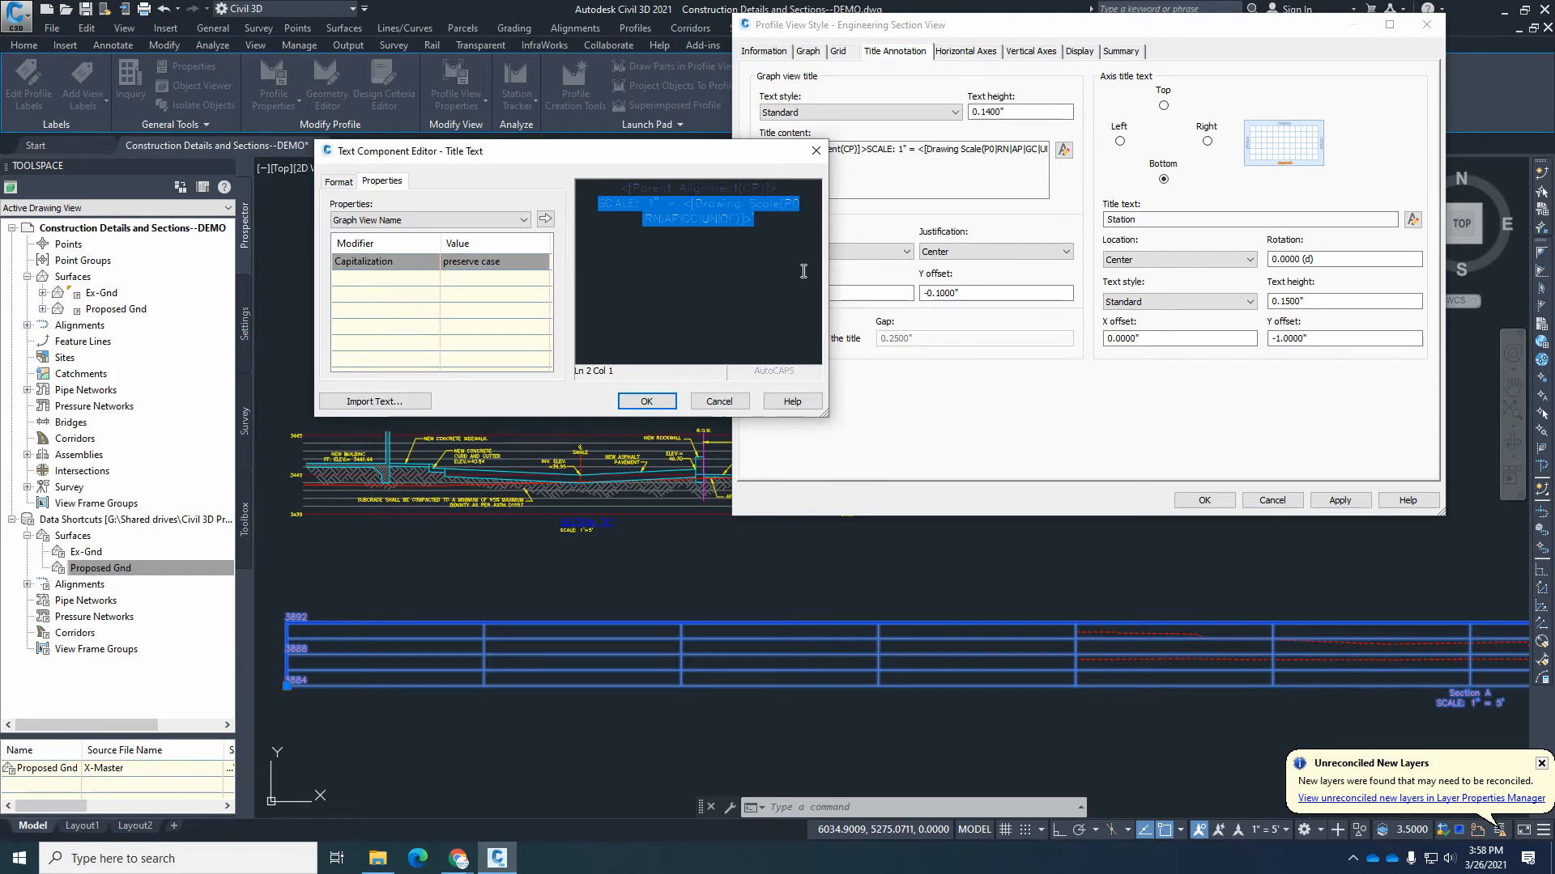
key("Delete")
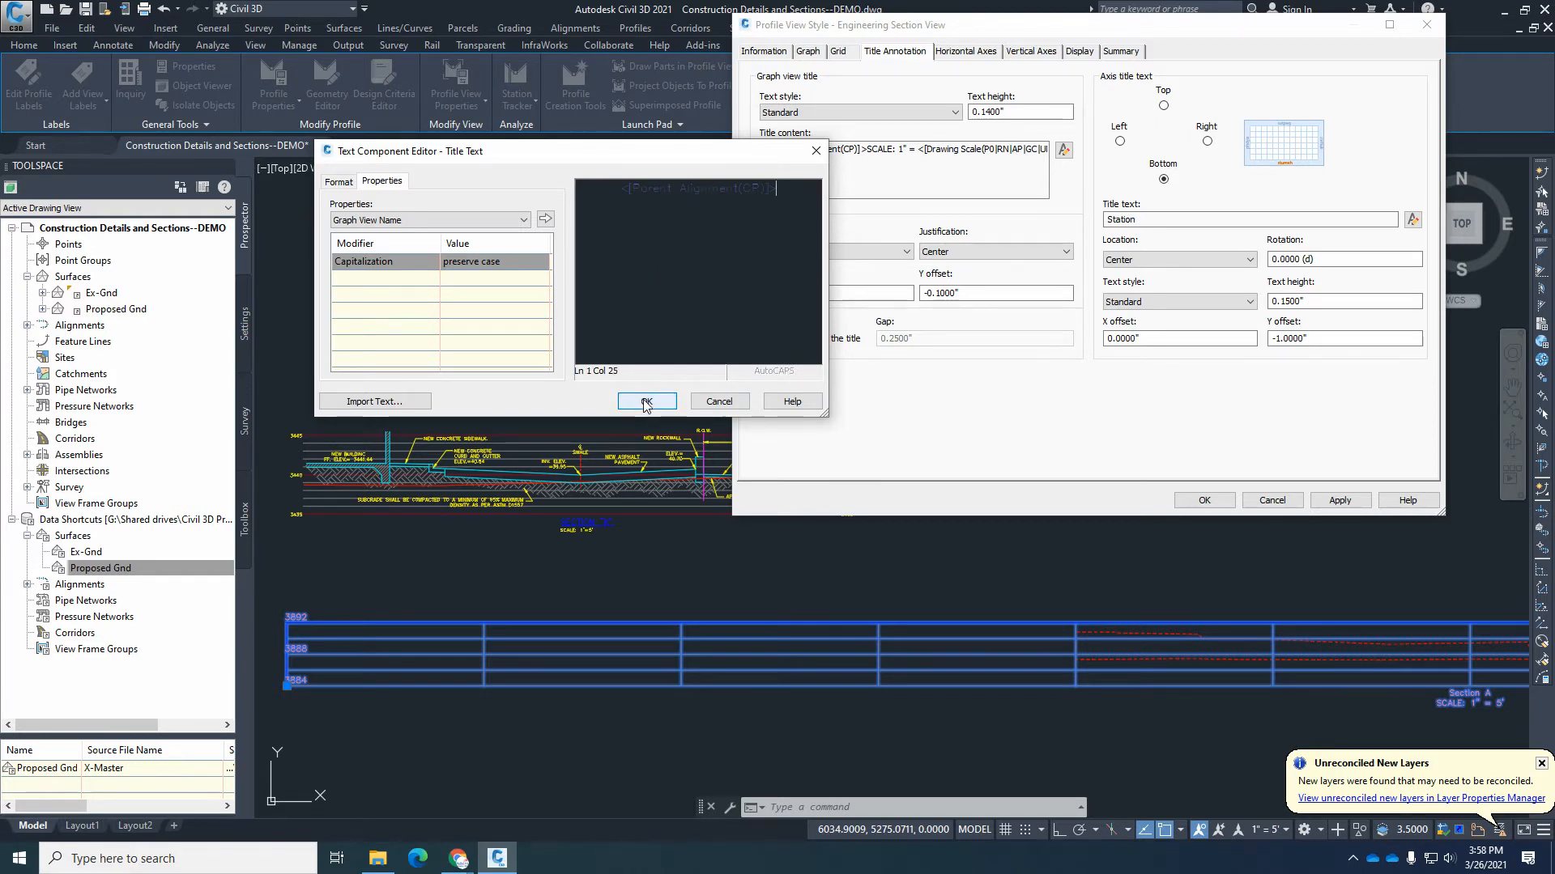
left_click(646, 401)
left_click(1339, 499)
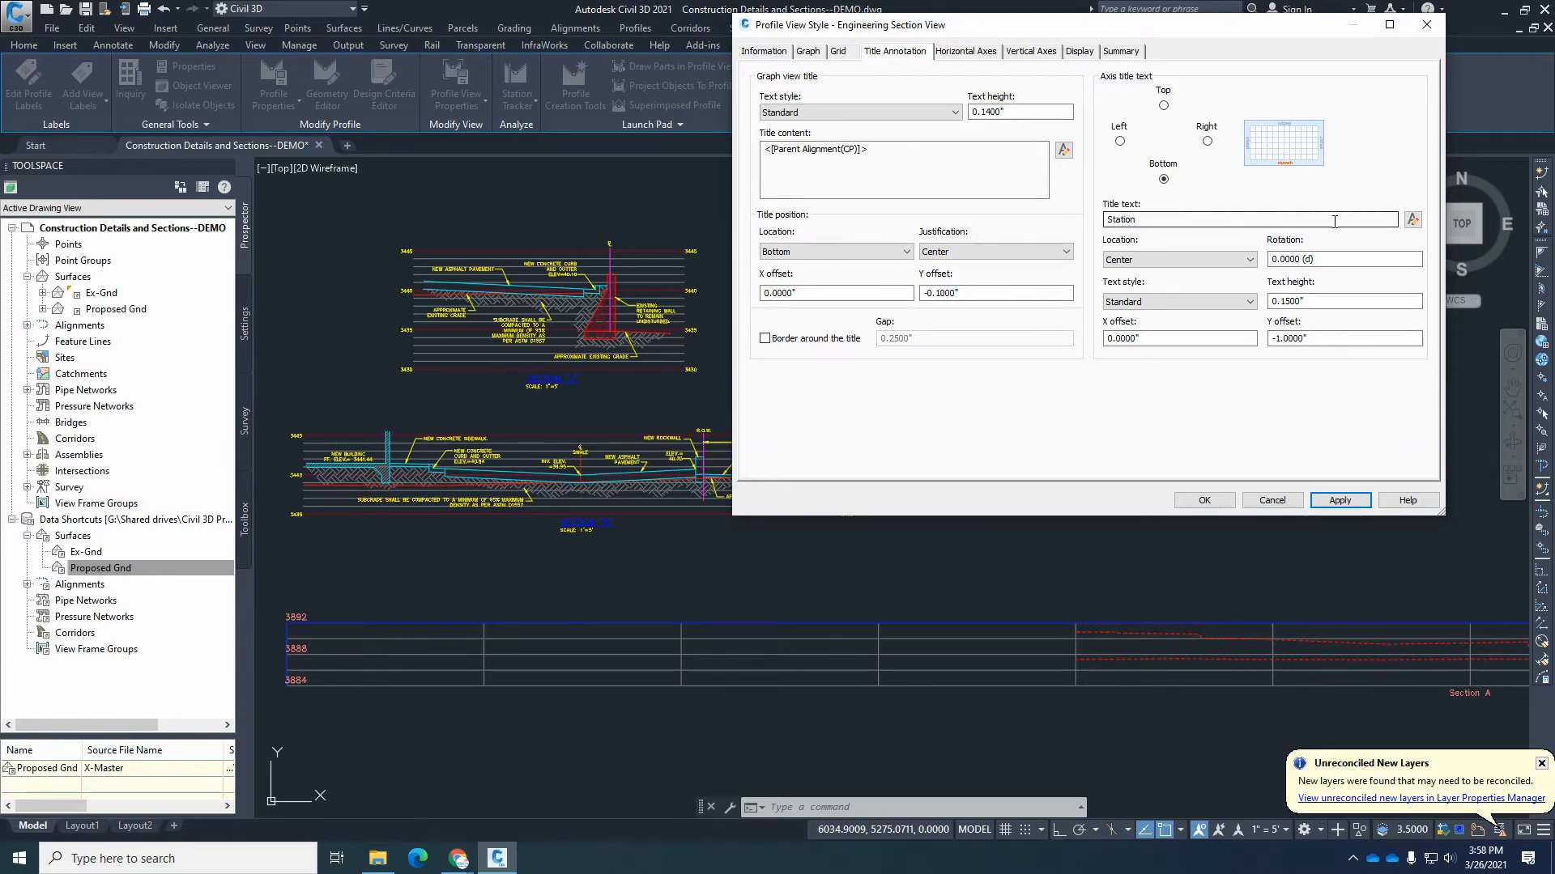
Replace the bottom axis title text Station with the copied scale line, SCALE: 1" = plus the Drawing Scale property, and apply it.
left_click(1412, 220)
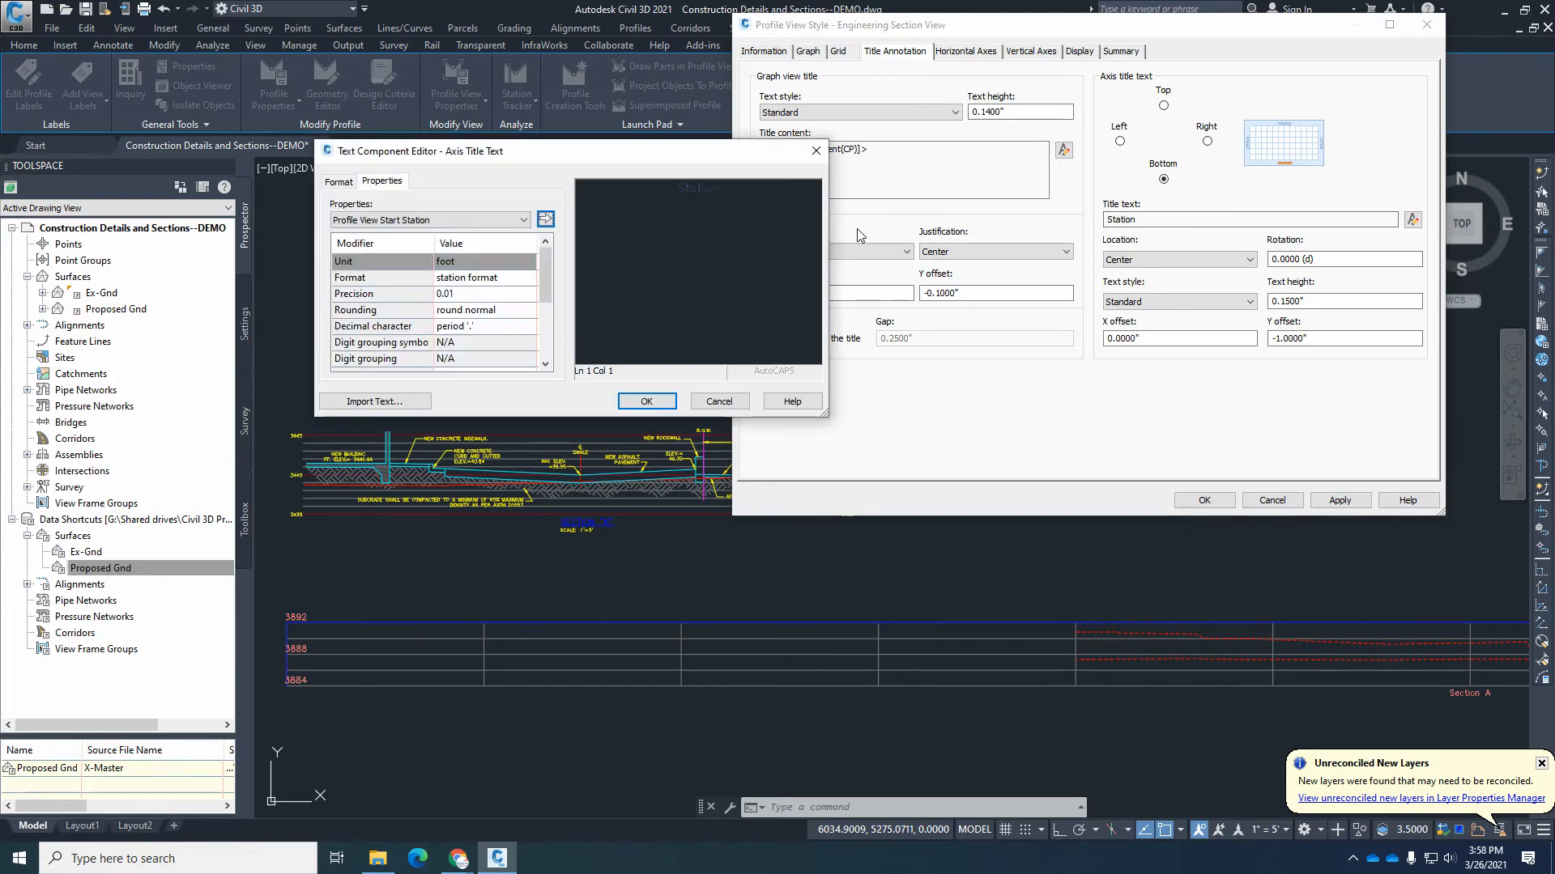
left_click_drag(741, 191, 661, 191)
key("Delete")
right_click(664, 201)
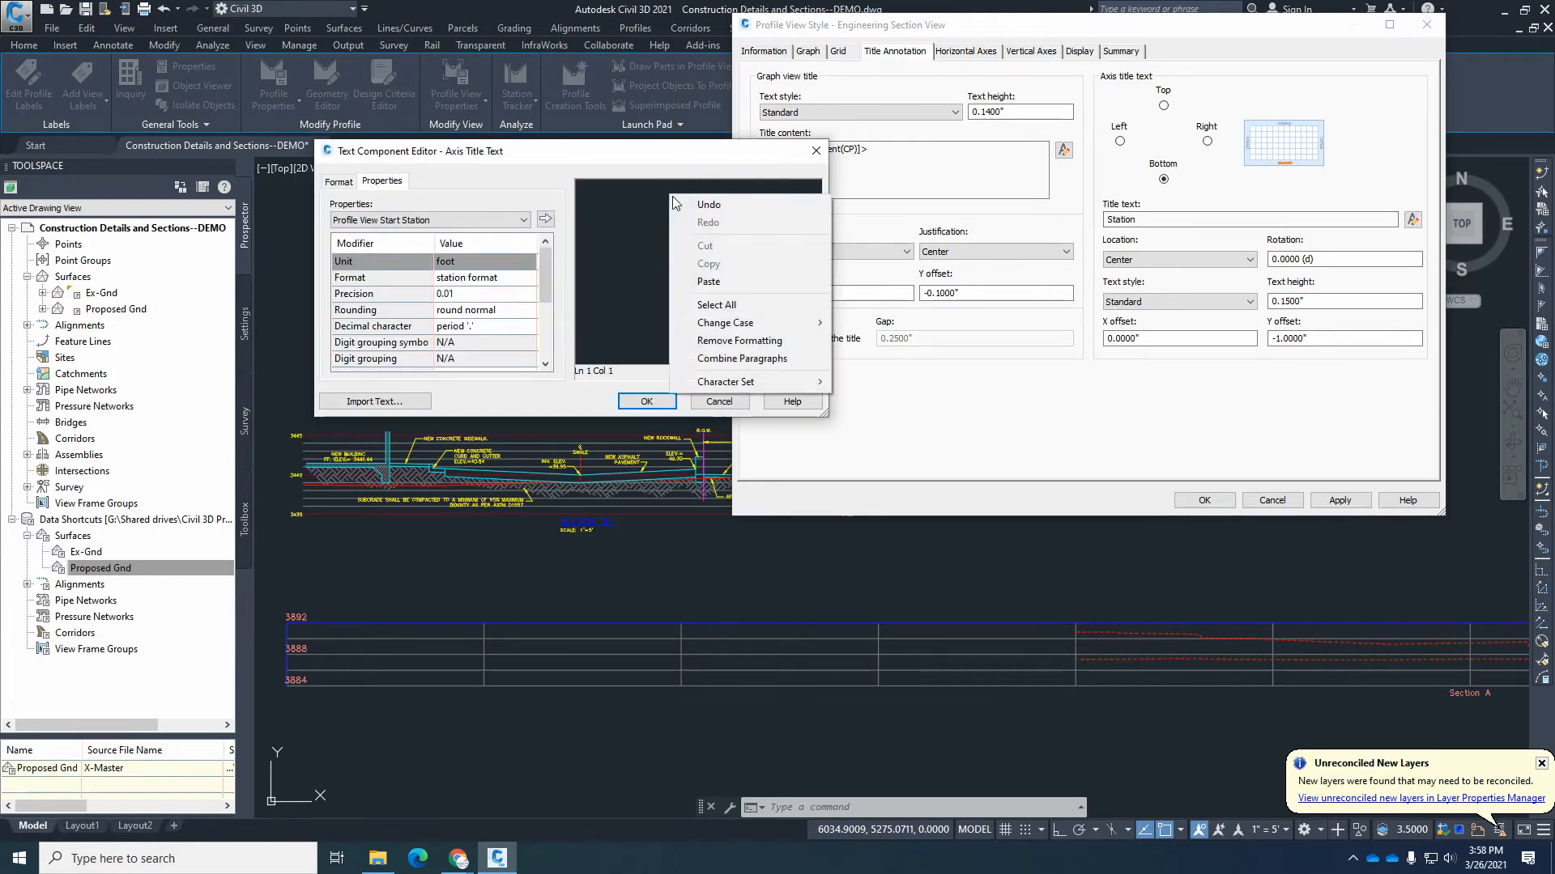
left_click(721, 283)
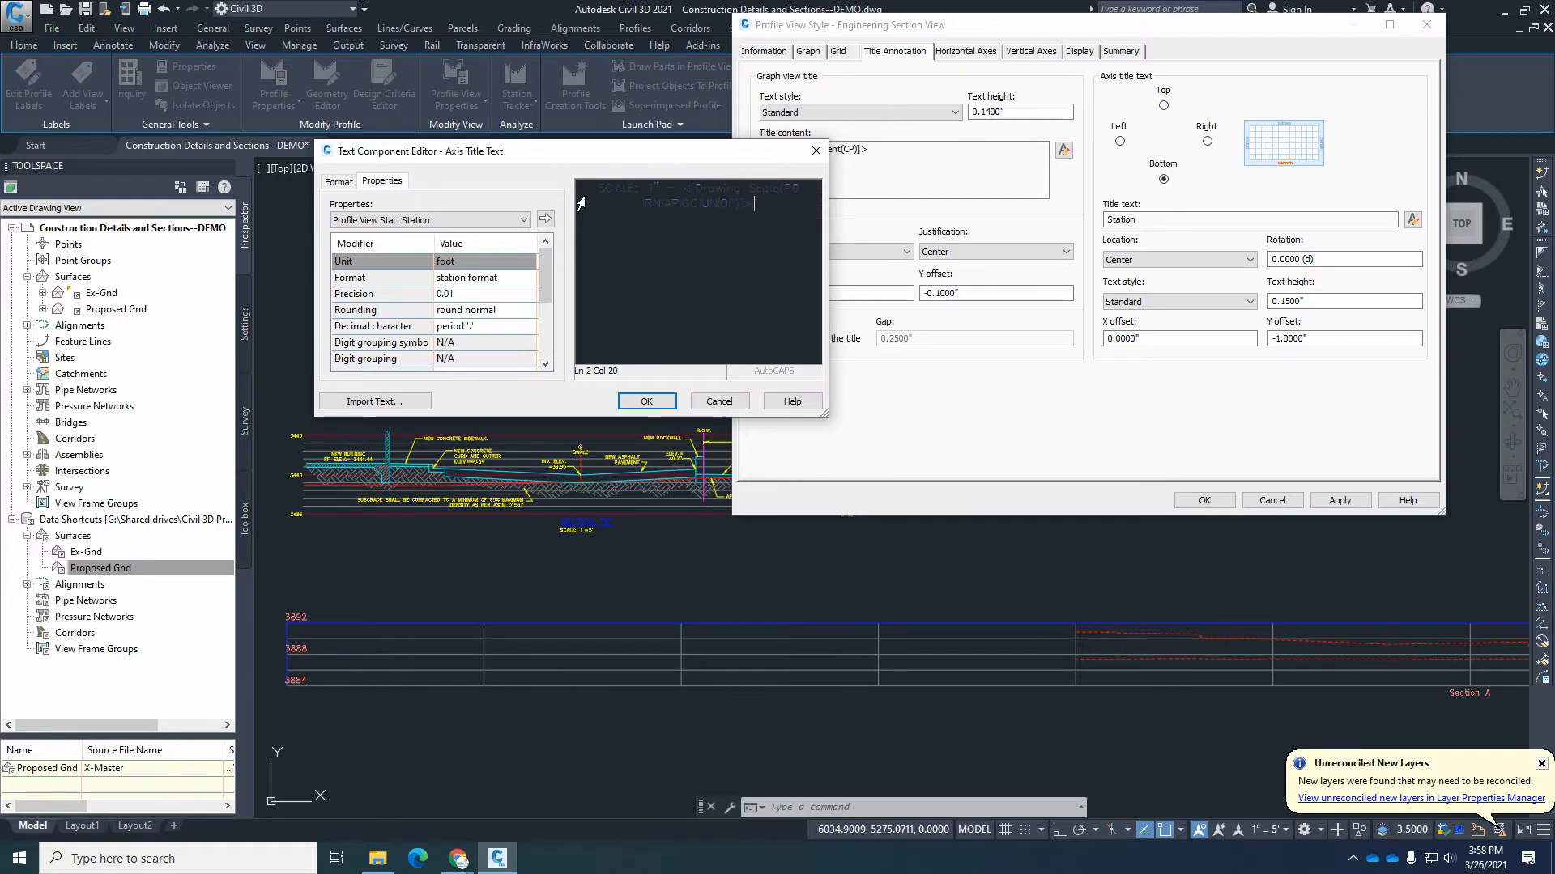
left_click_drag(590, 194, 767, 204)
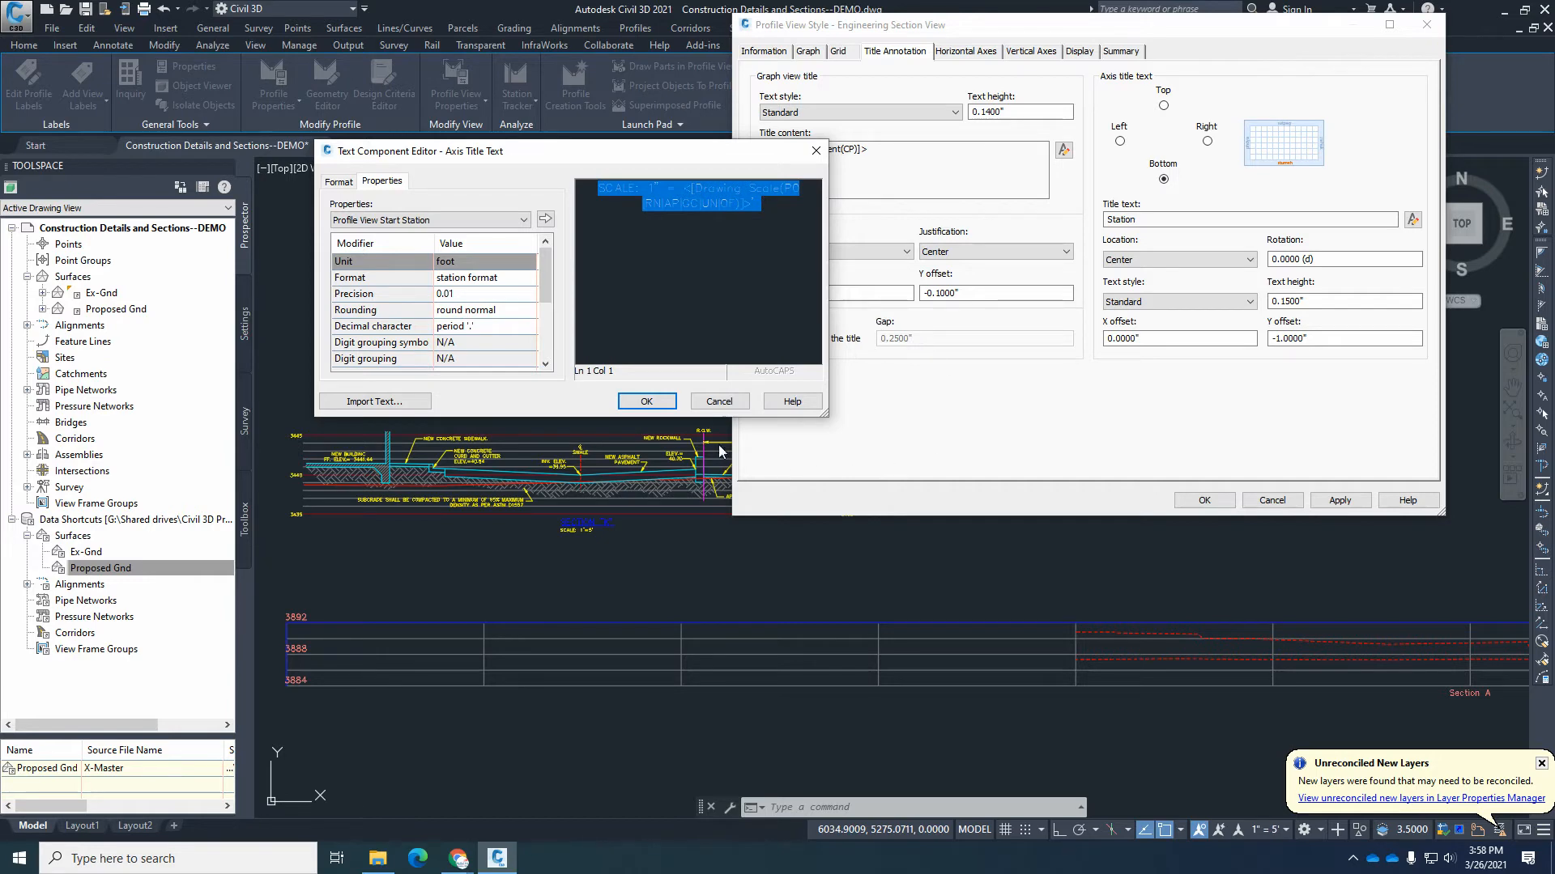
left_click(646, 401)
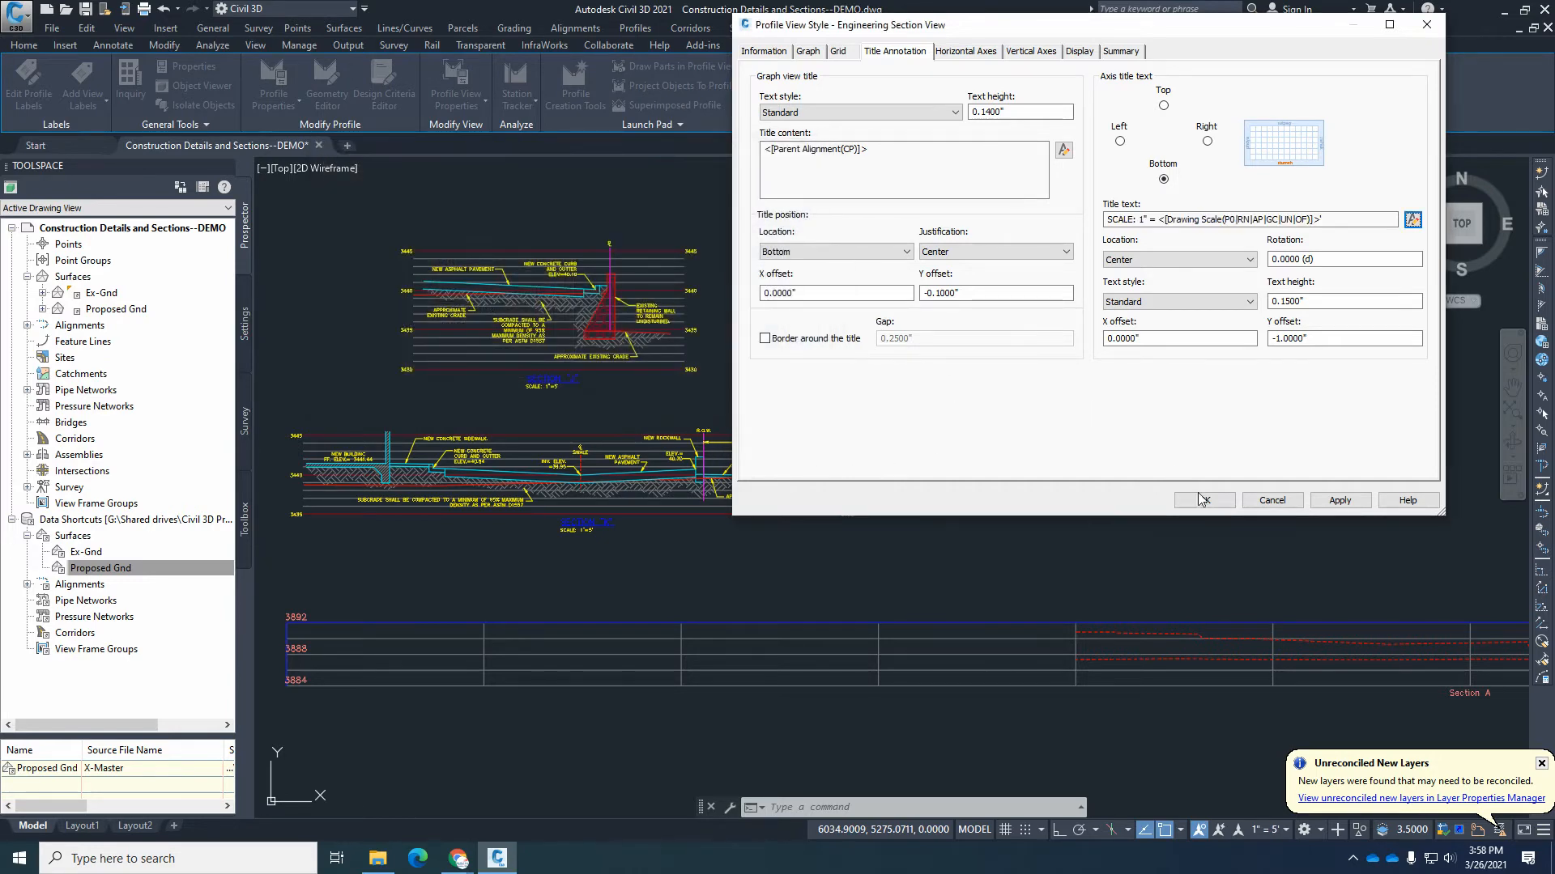
left_click(1350, 502)
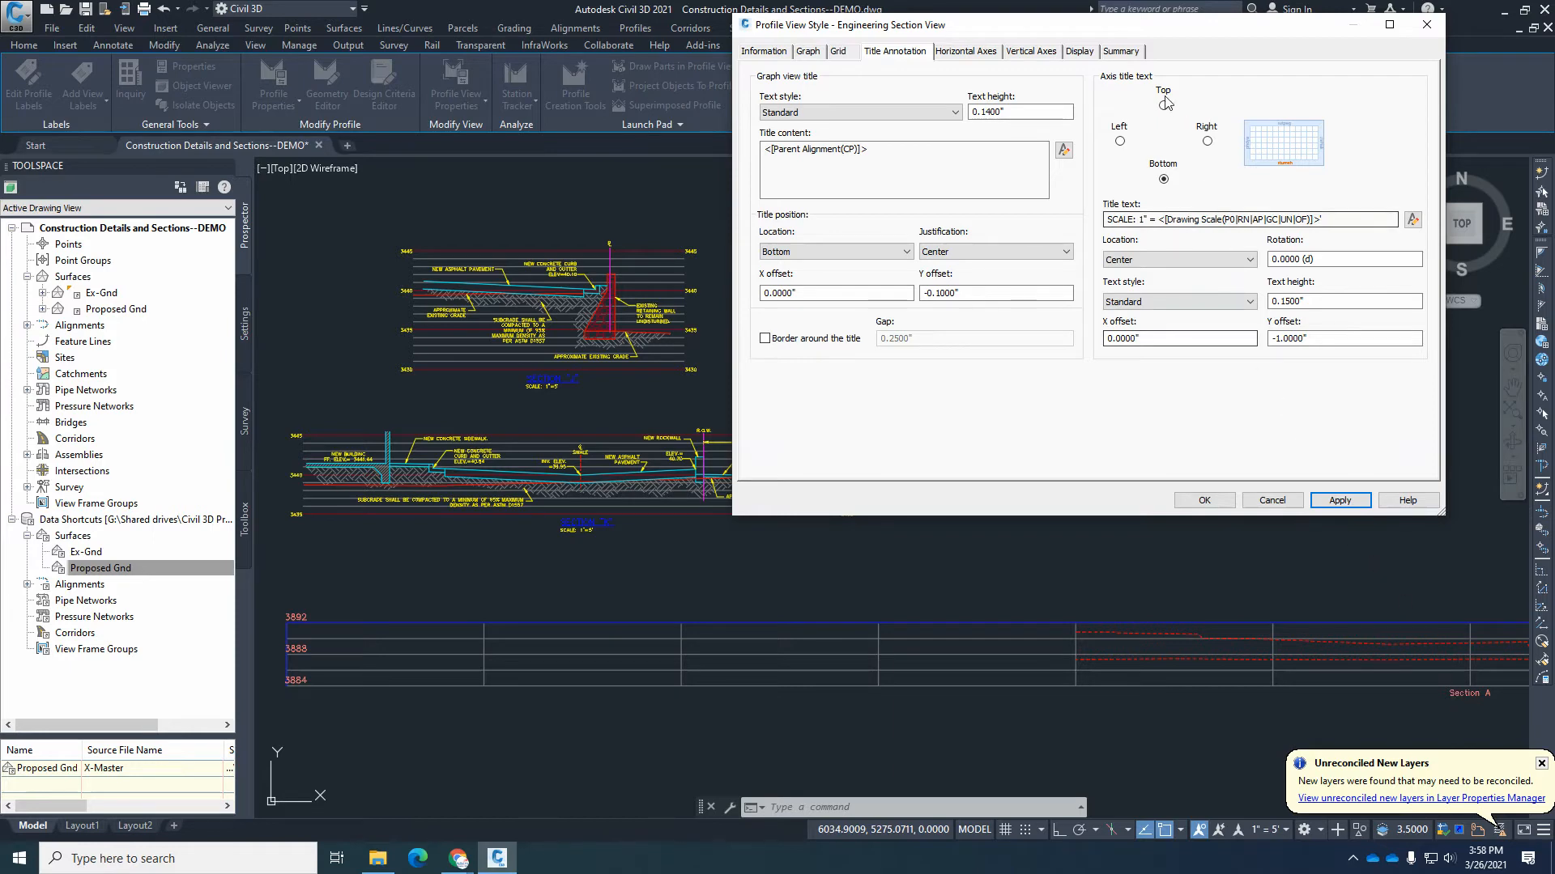
Turn on the visibility of the Bottom Axis Title component in the style's plan display and apply it.
left_click(1081, 52)
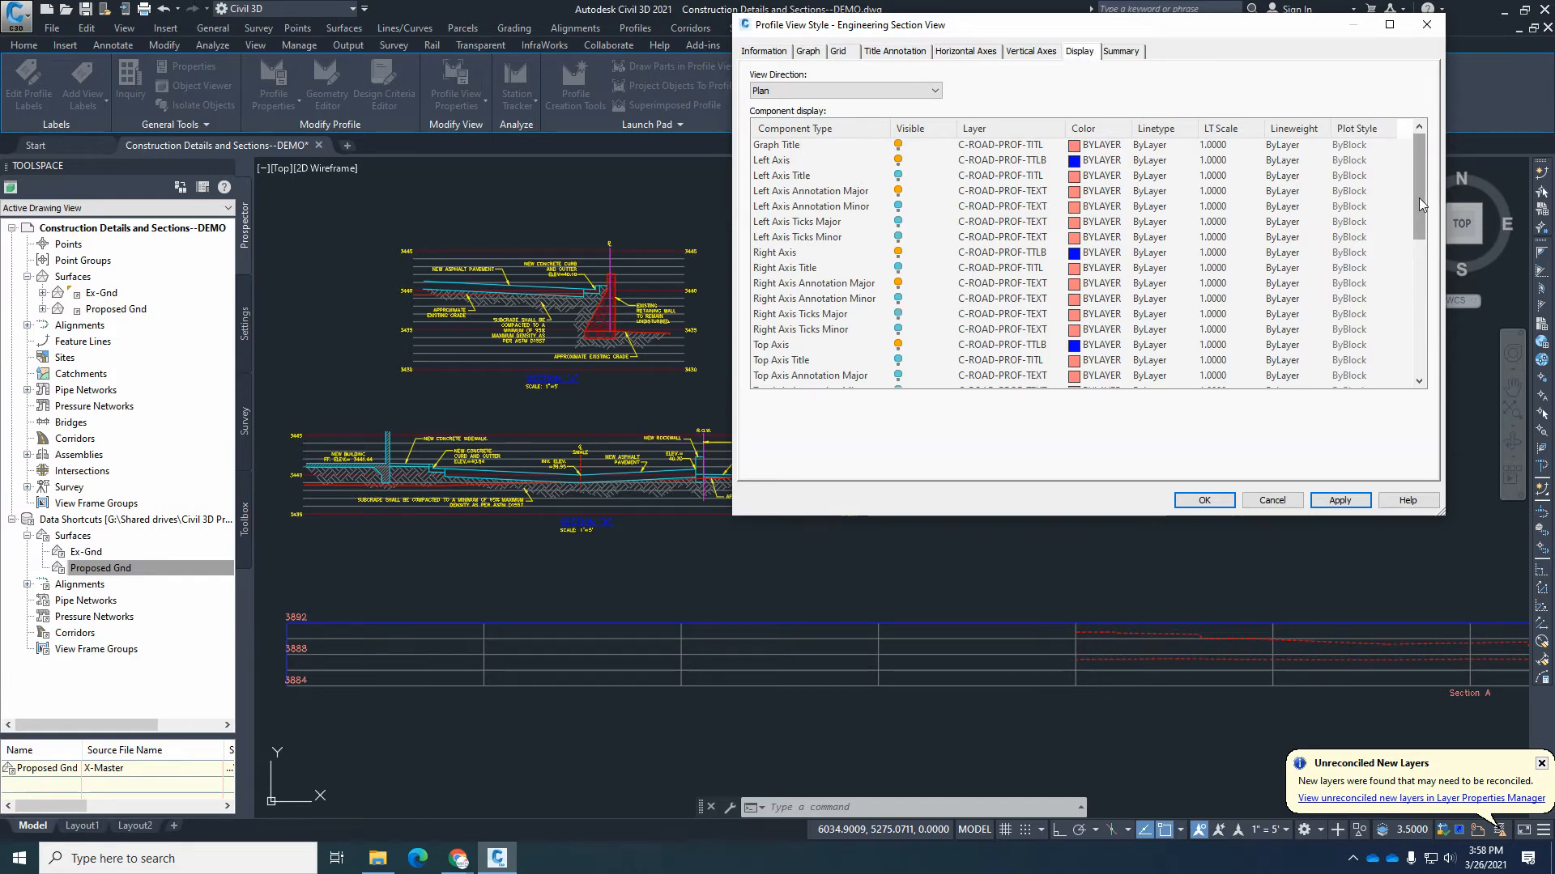
left_click_drag(1419, 197, 1421, 269)
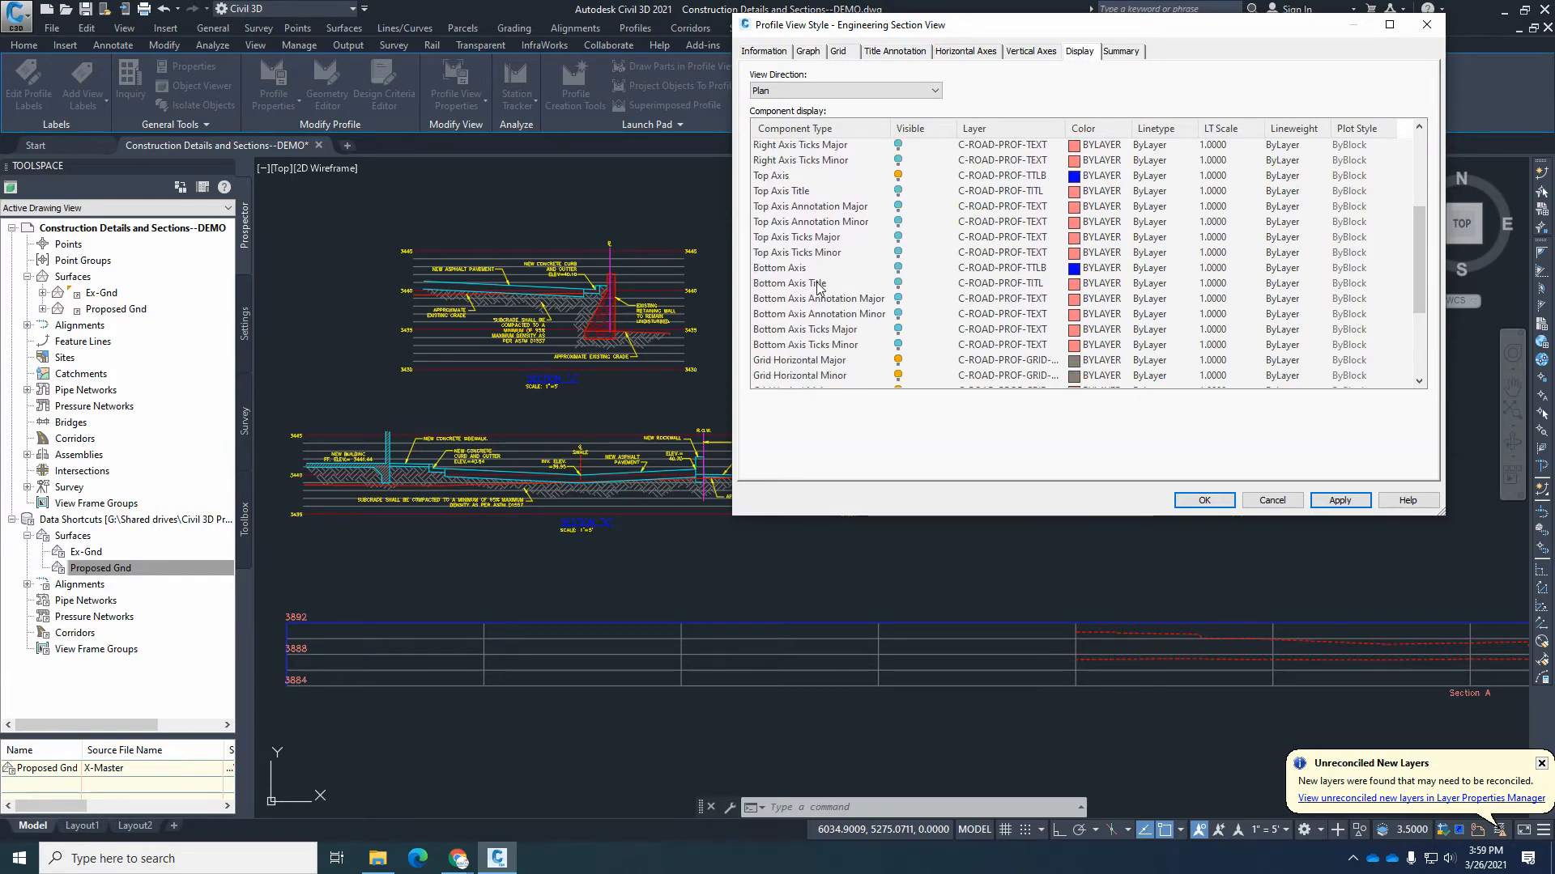
left_click(898, 284)
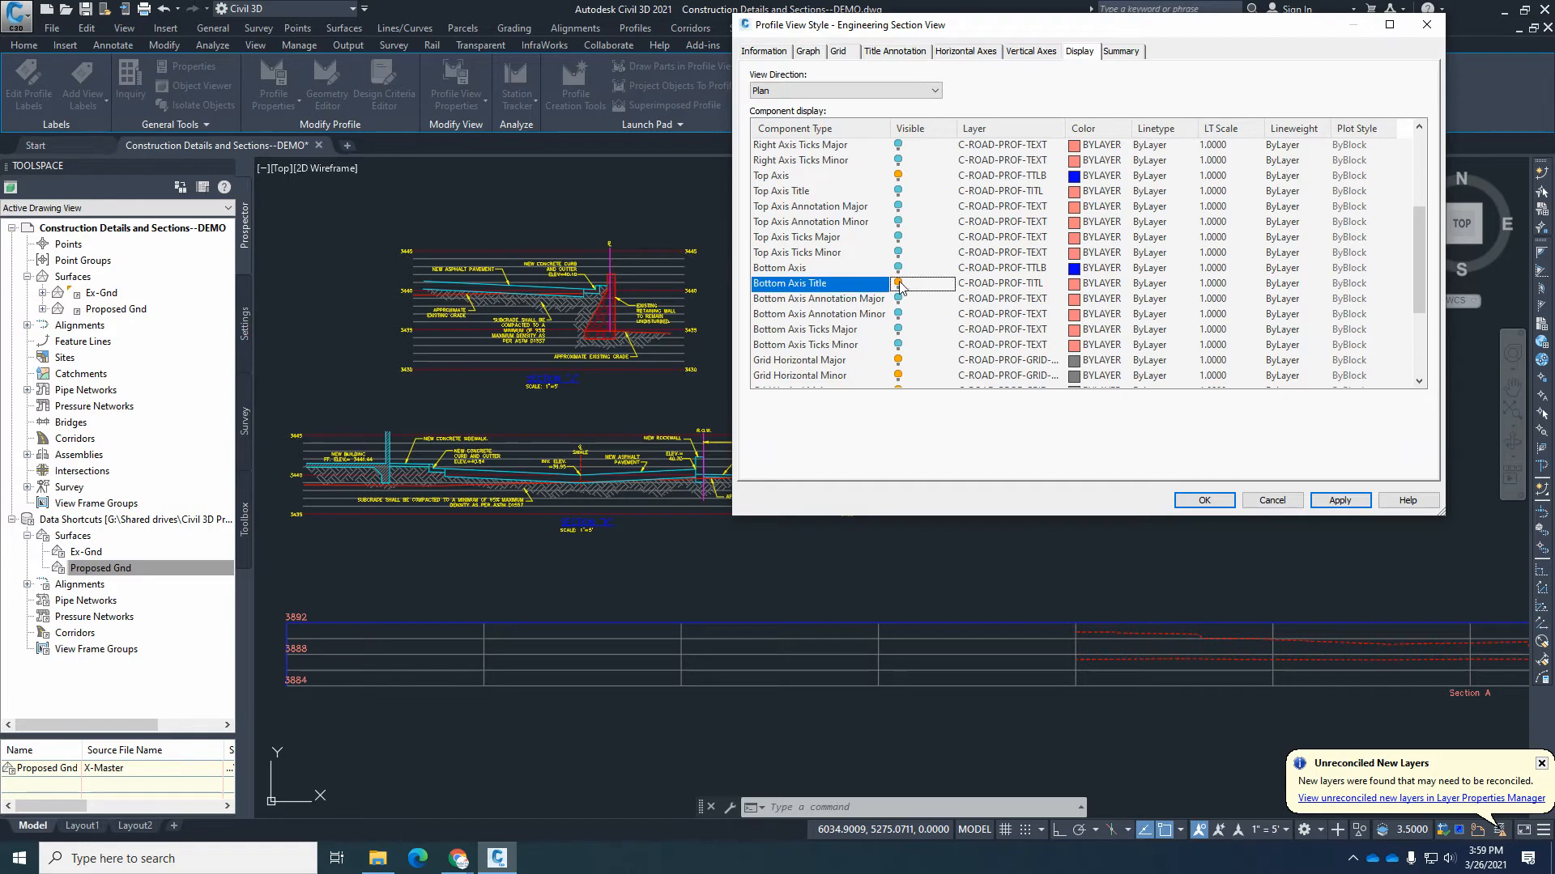
left_click(1339, 500)
Set the bottom axis title's text height to 0.08" and apply the change.
left_click(897, 54)
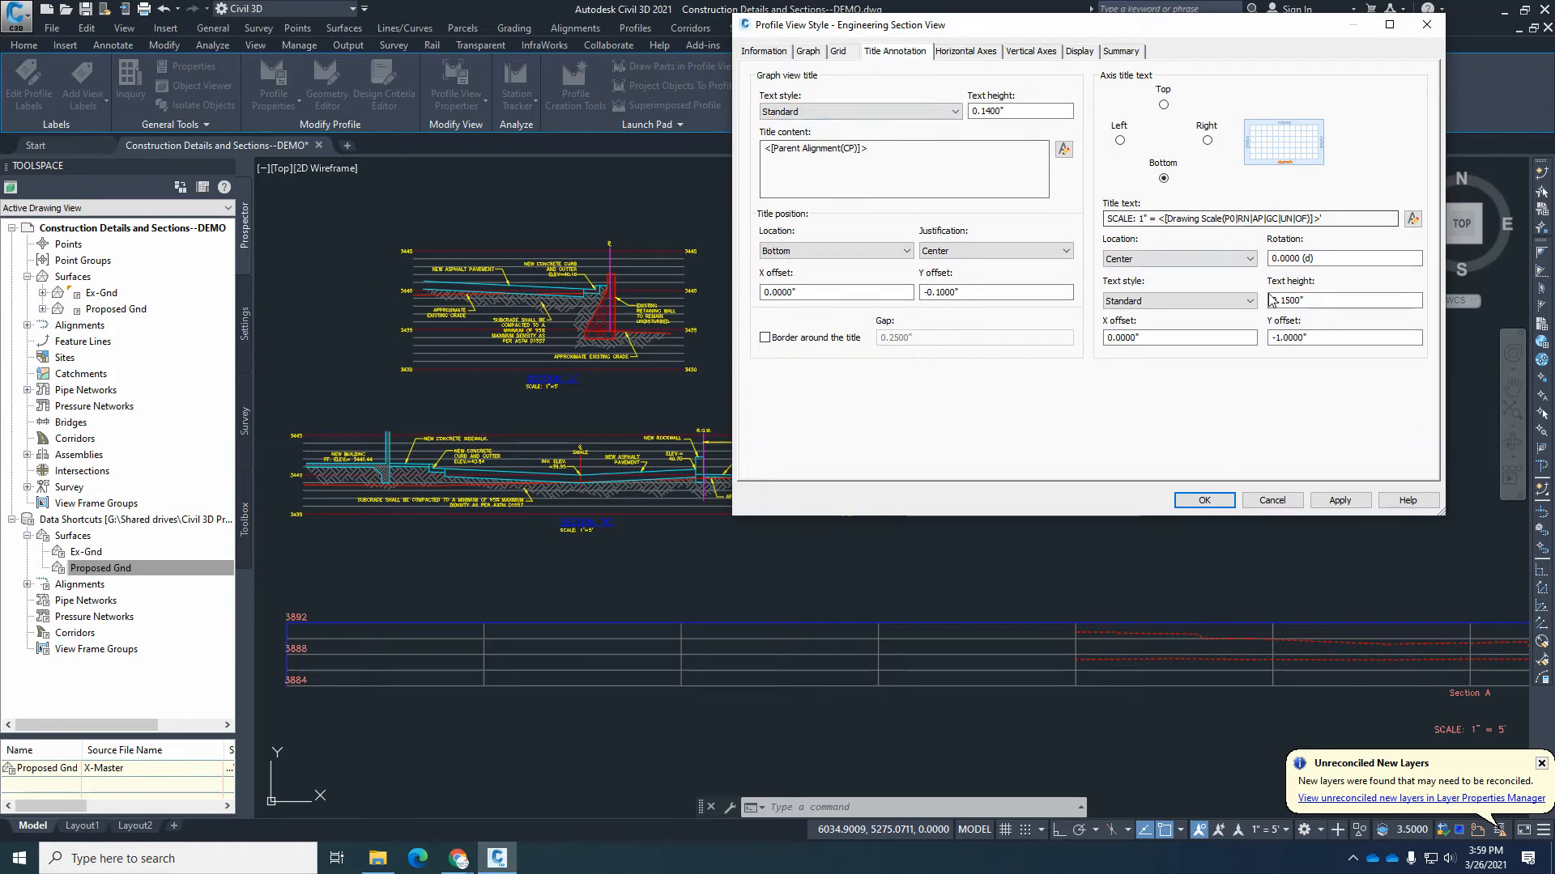
left_click_drag(1315, 298, 1245, 316)
type(".08")
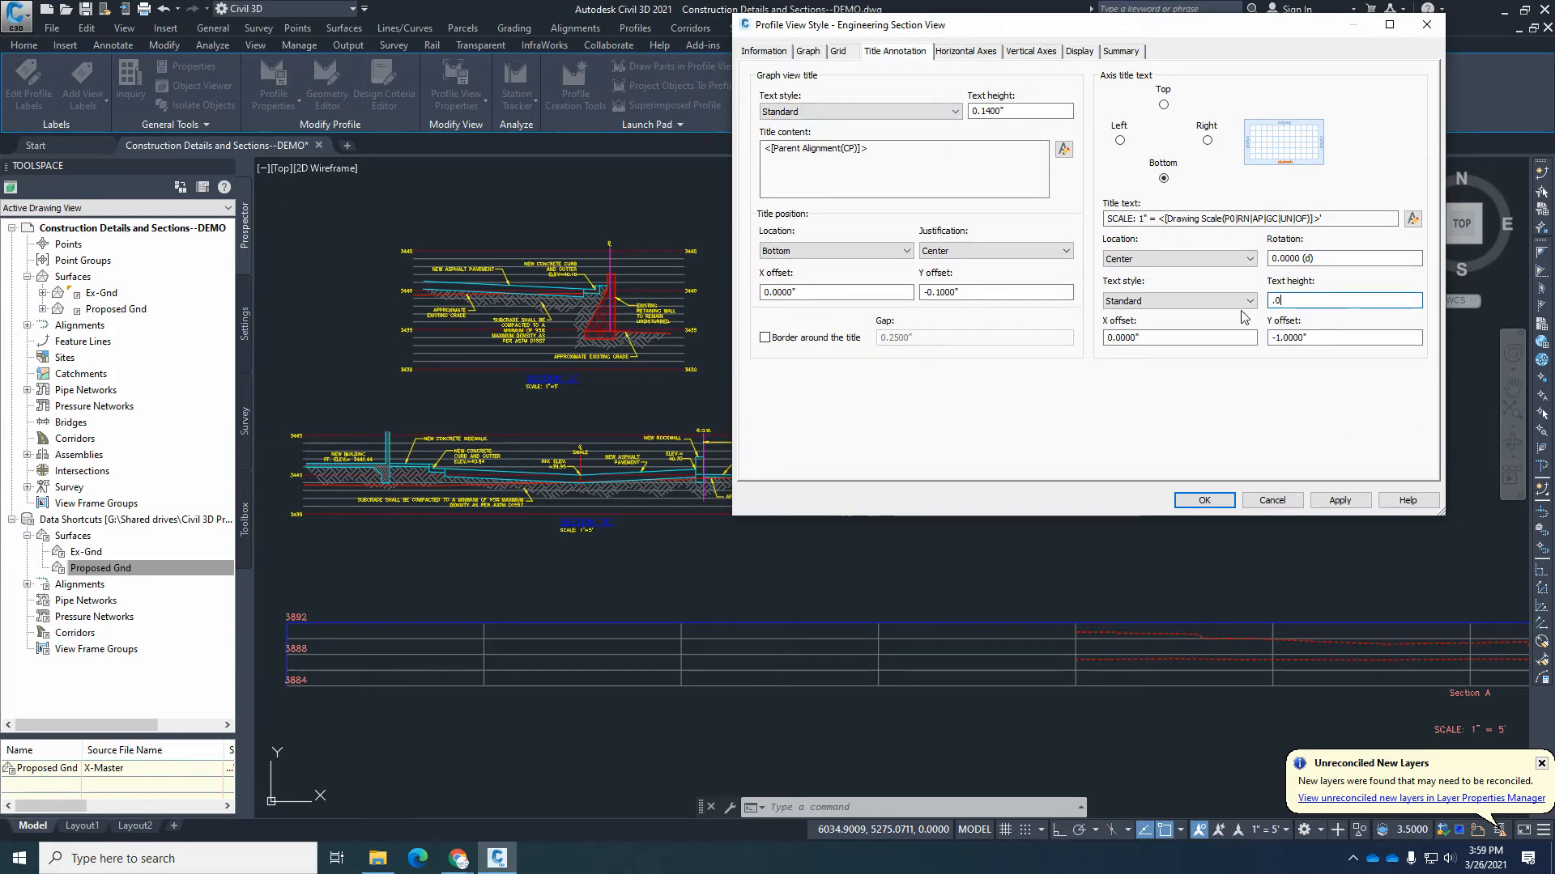
left_click(1364, 502)
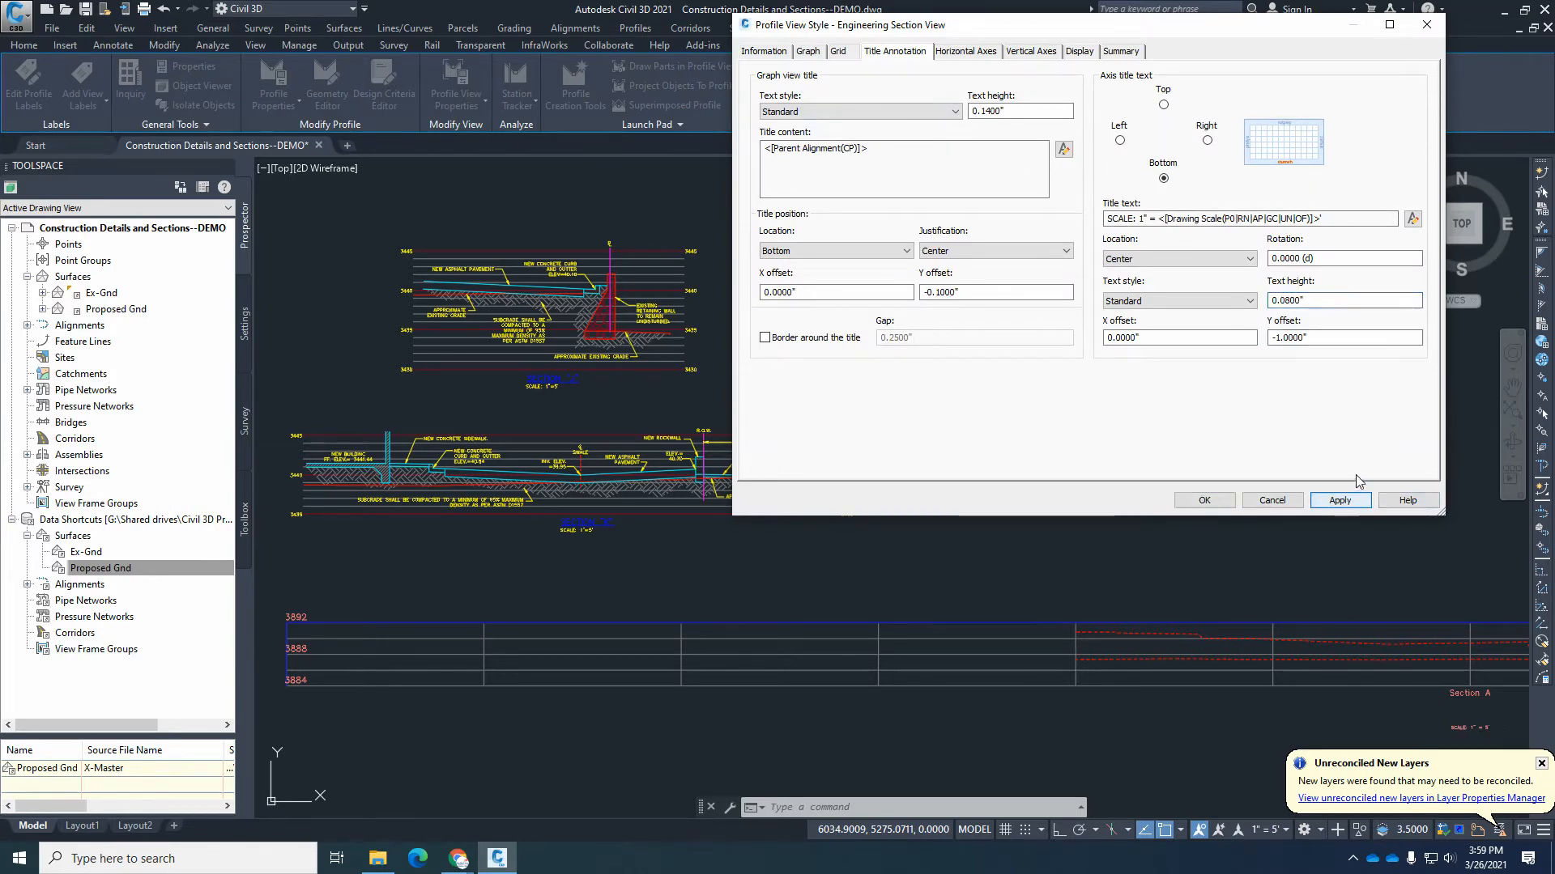
Try Y offsets of 0 and -0.2" for the bottom axis title, applying each one.
left_click_drag(1330, 343, 1265, 340)
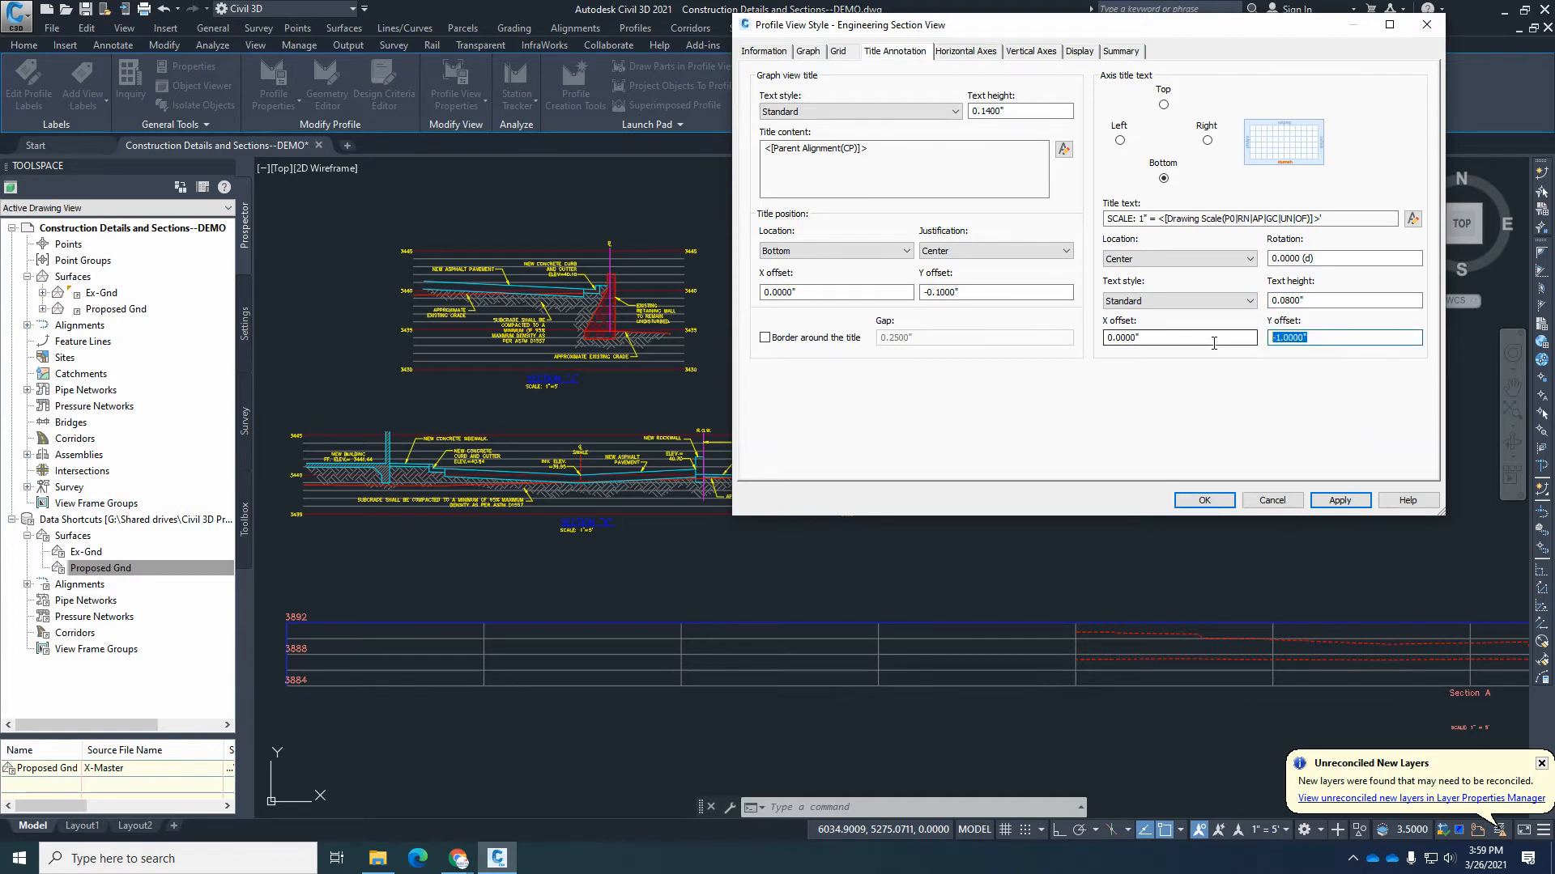
type("0")
left_click(1340, 501)
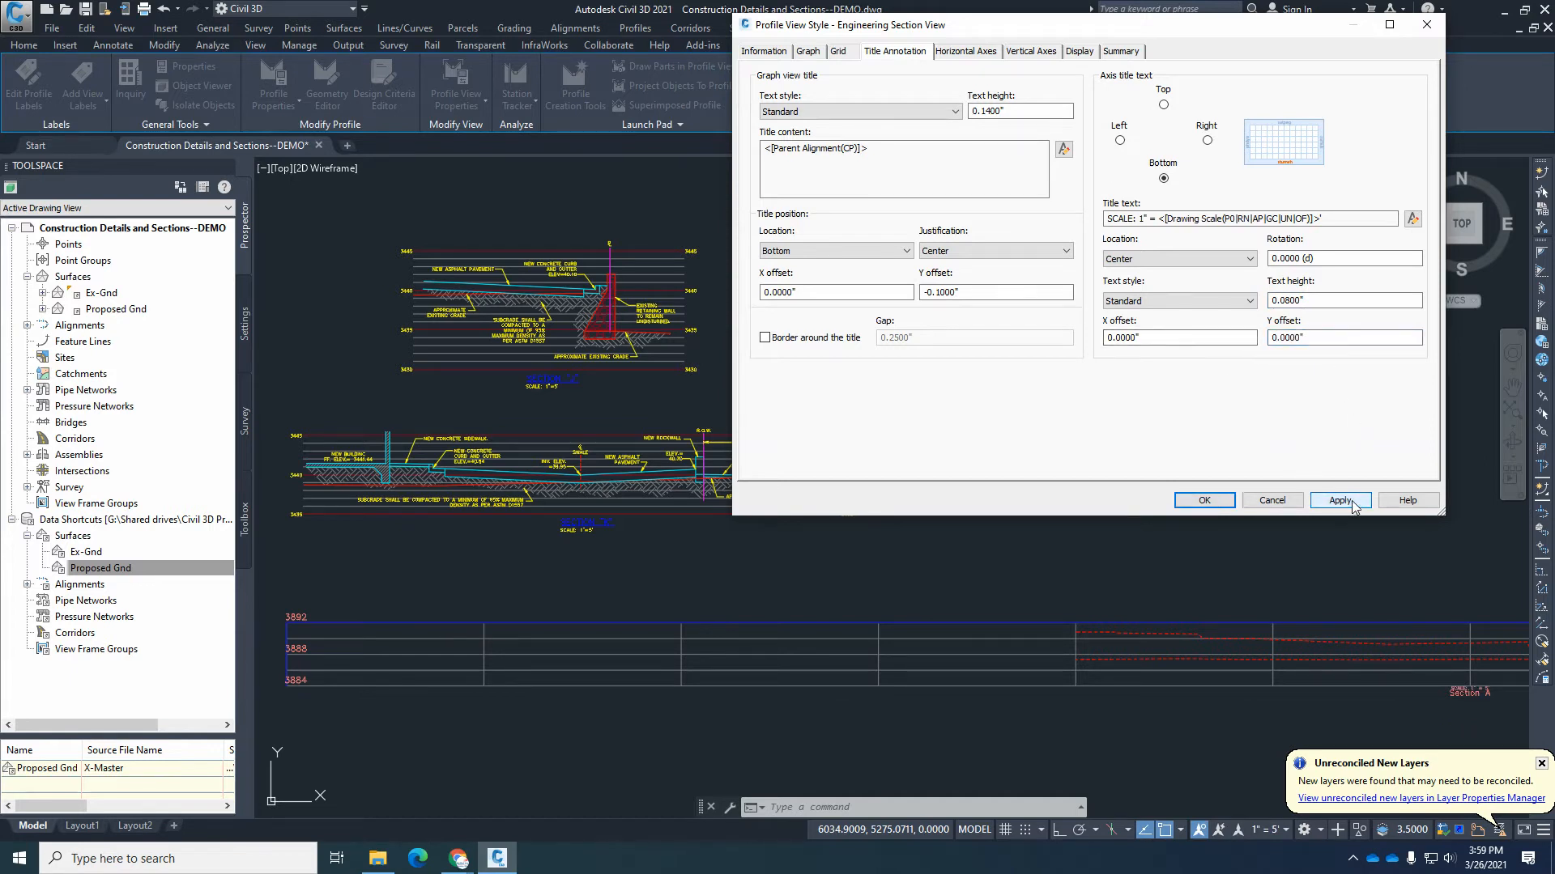
left_click_drag(1320, 338, 1254, 340)
type(".2")
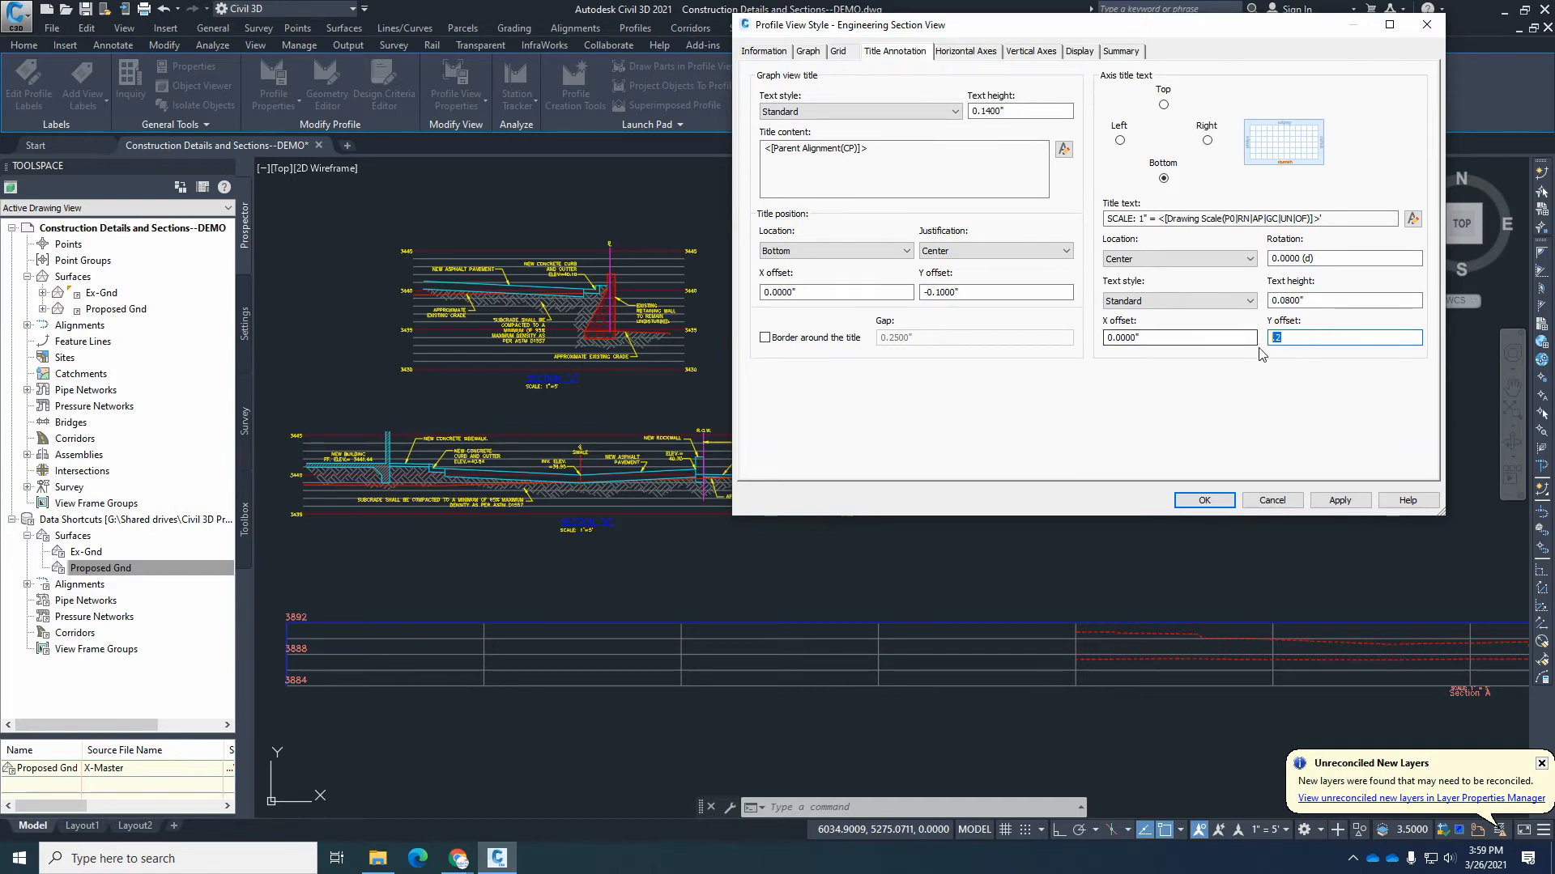
type("-.2")
left_click(1339, 501)
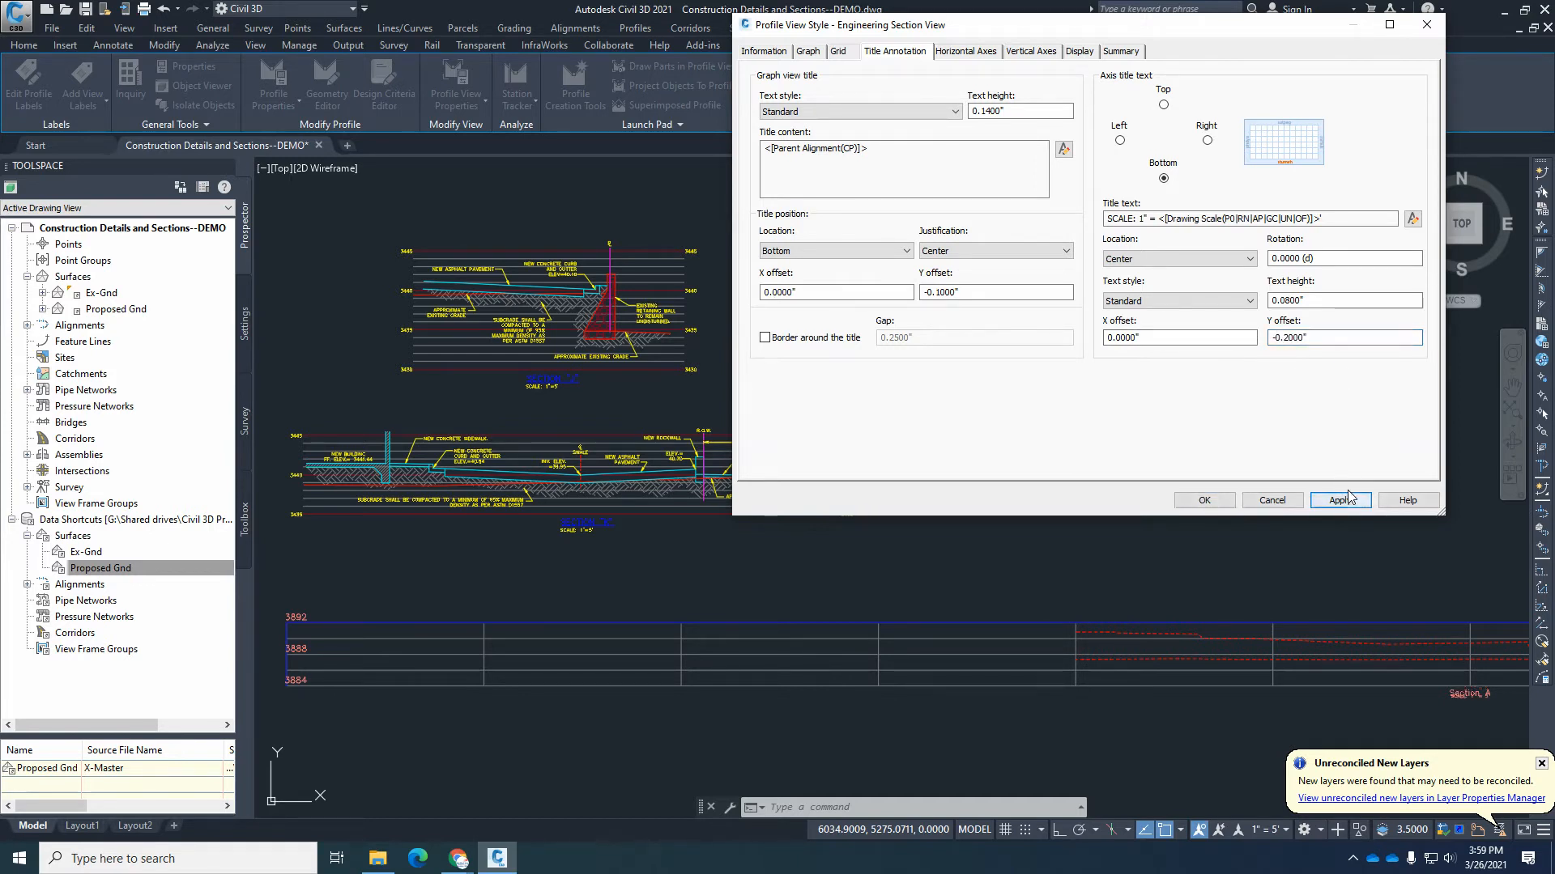
Set the bottom axis title's Y offset to -0.3" and apply it.
left_click_drag(1315, 339, 1225, 339)
type("-.3")
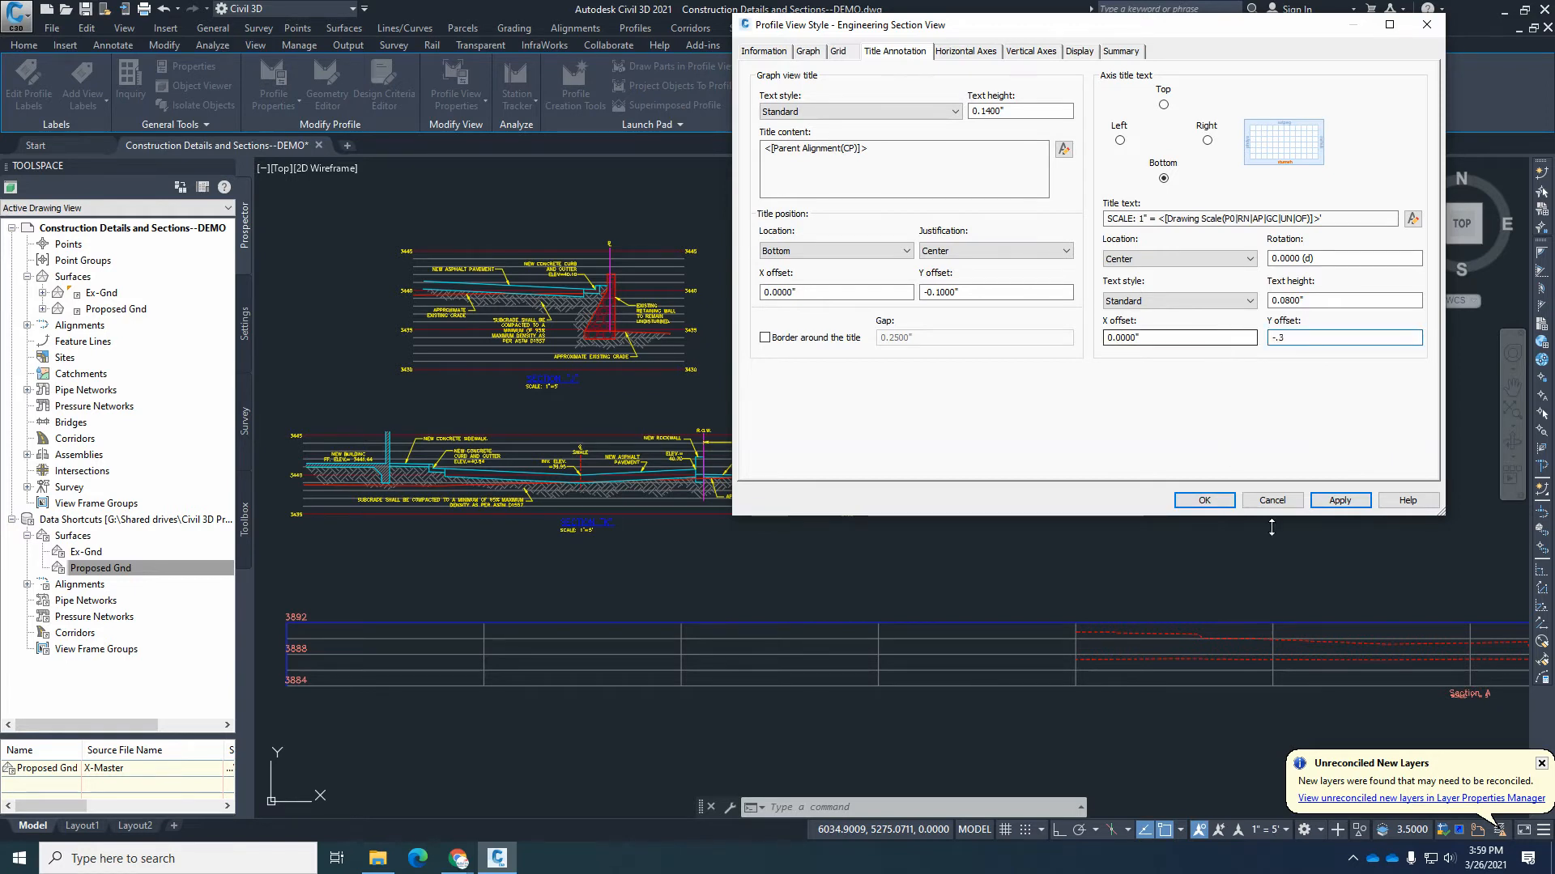
left_click(1339, 501)
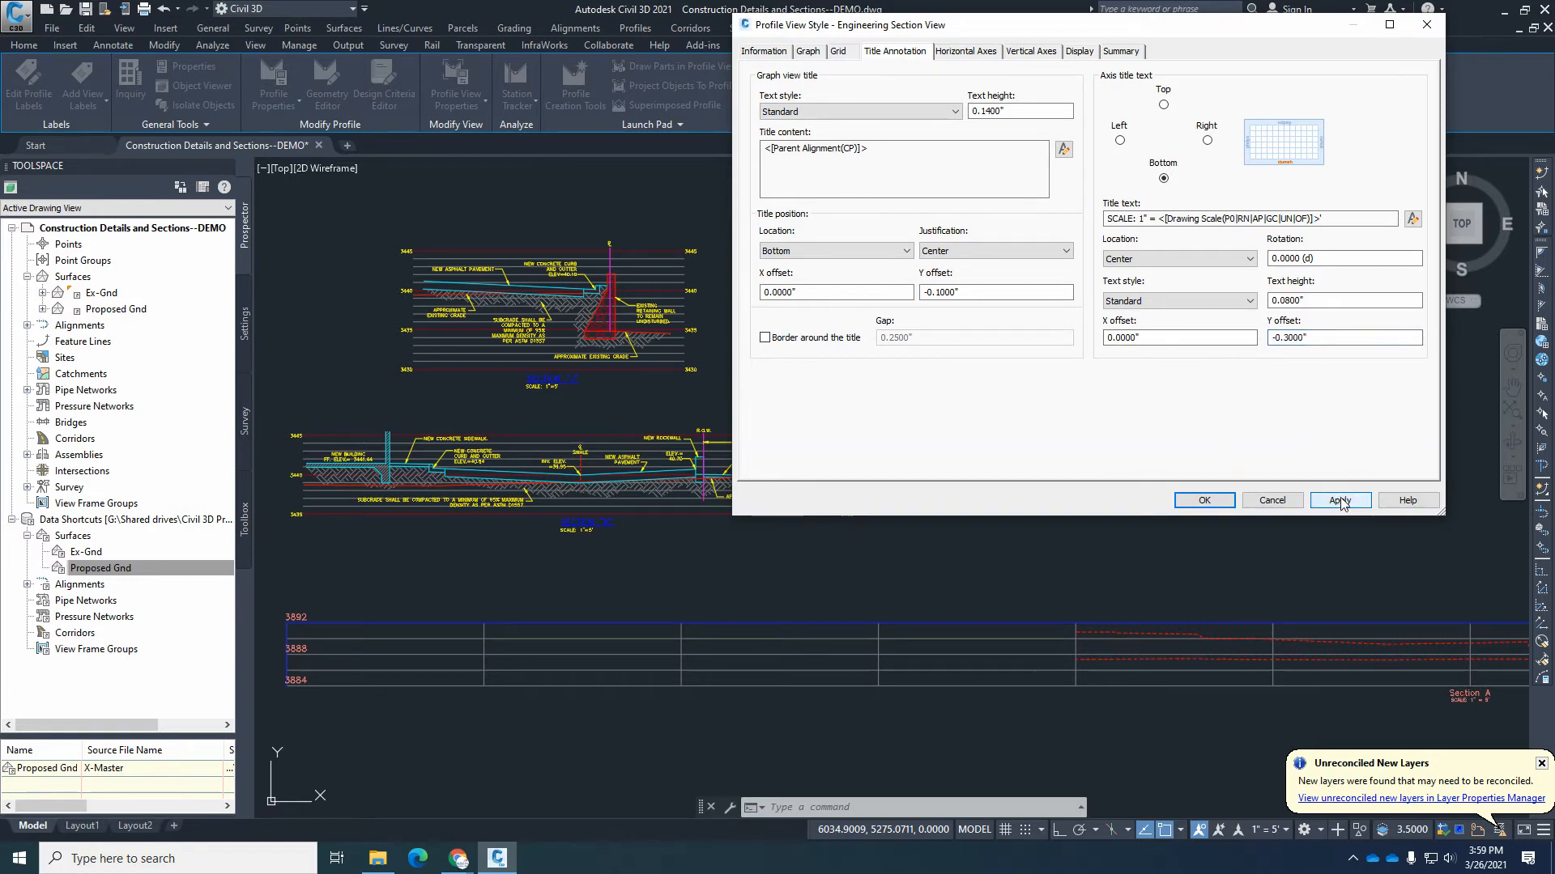
left_click(1326, 300)
left_click(1028, 111)
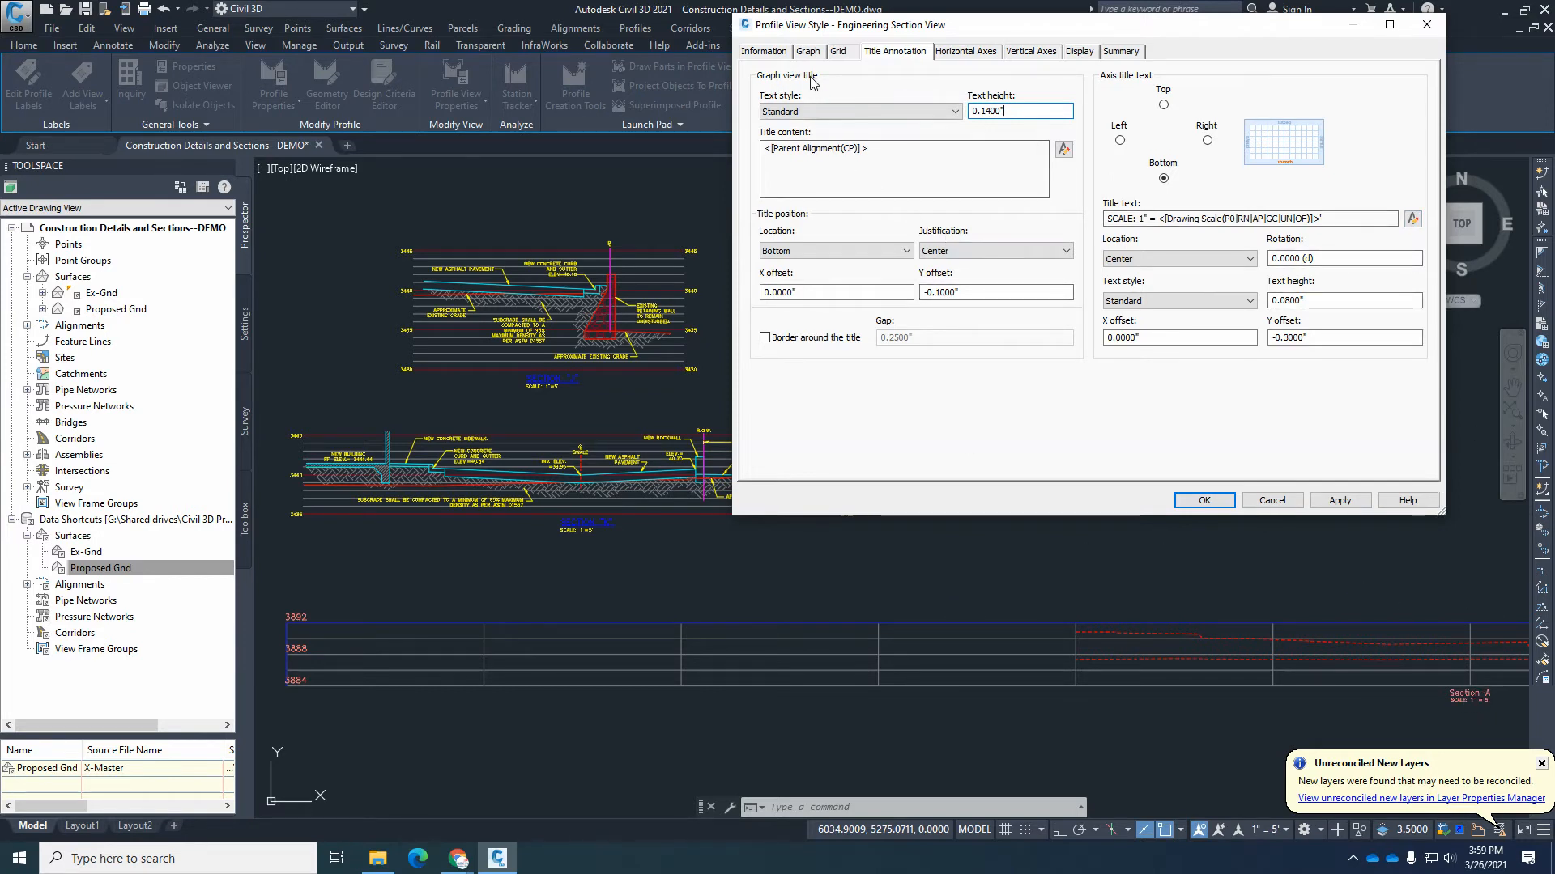
Change the display color of the Graph Title component to blue.
left_click(1080, 51)
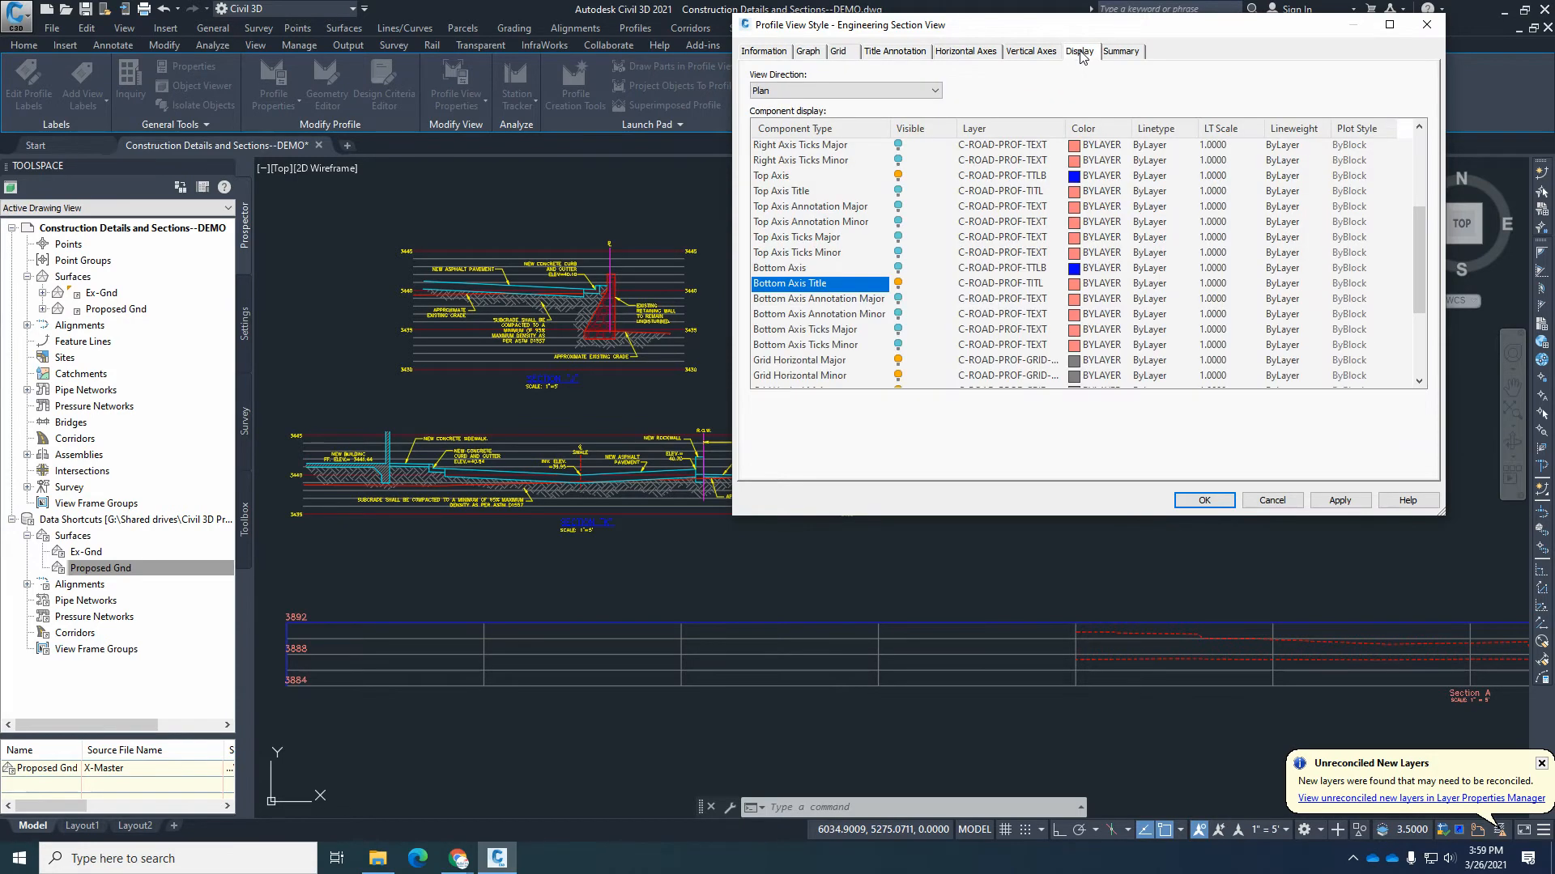
left_click_drag(1417, 258, 1420, 180)
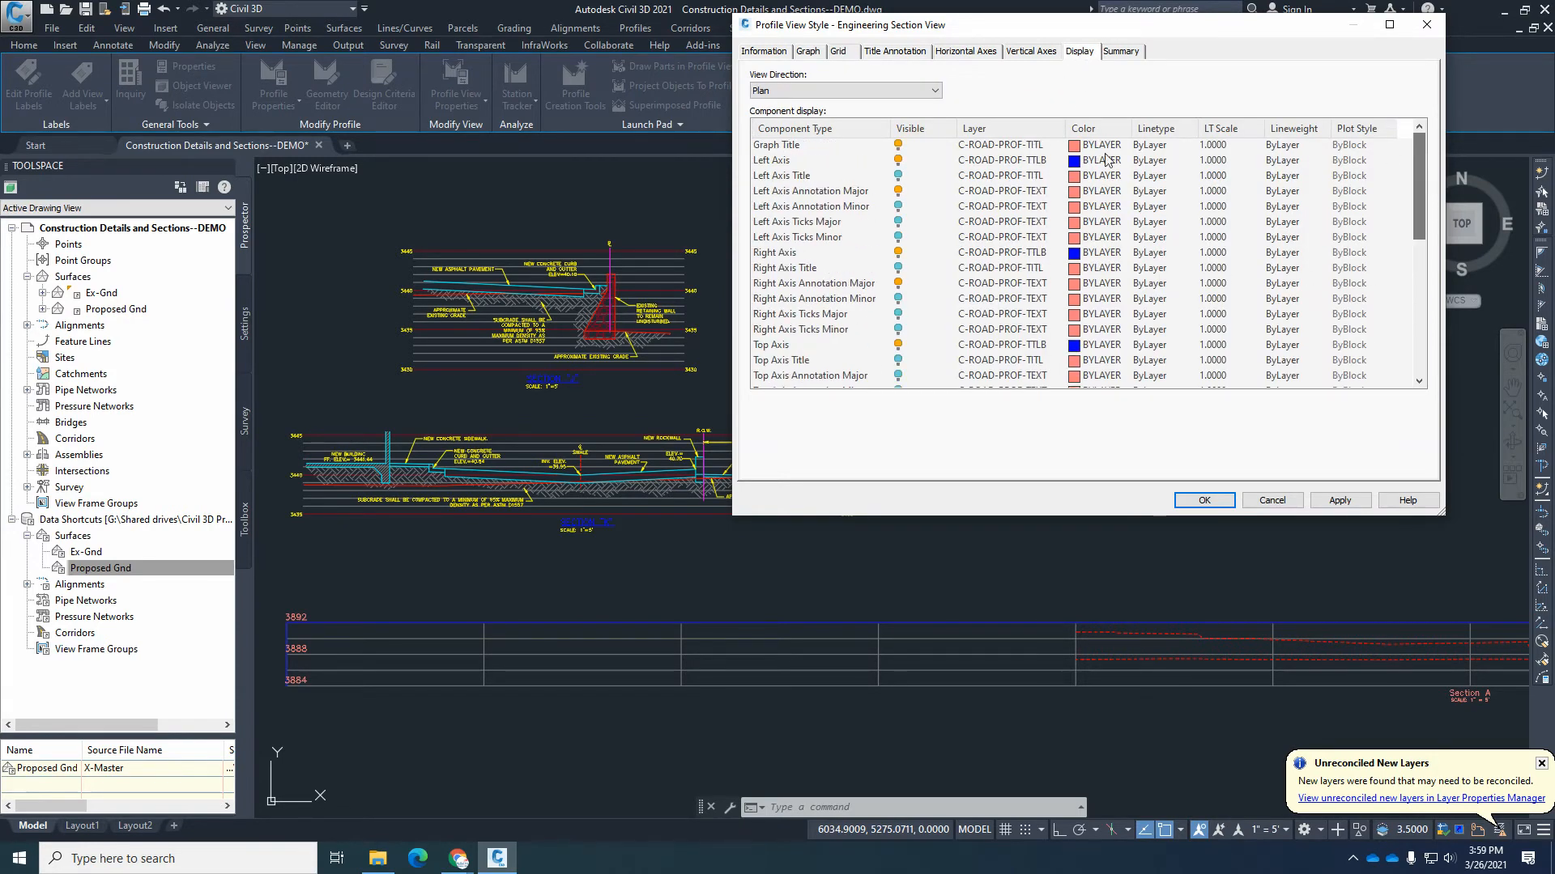
left_click(1095, 149)
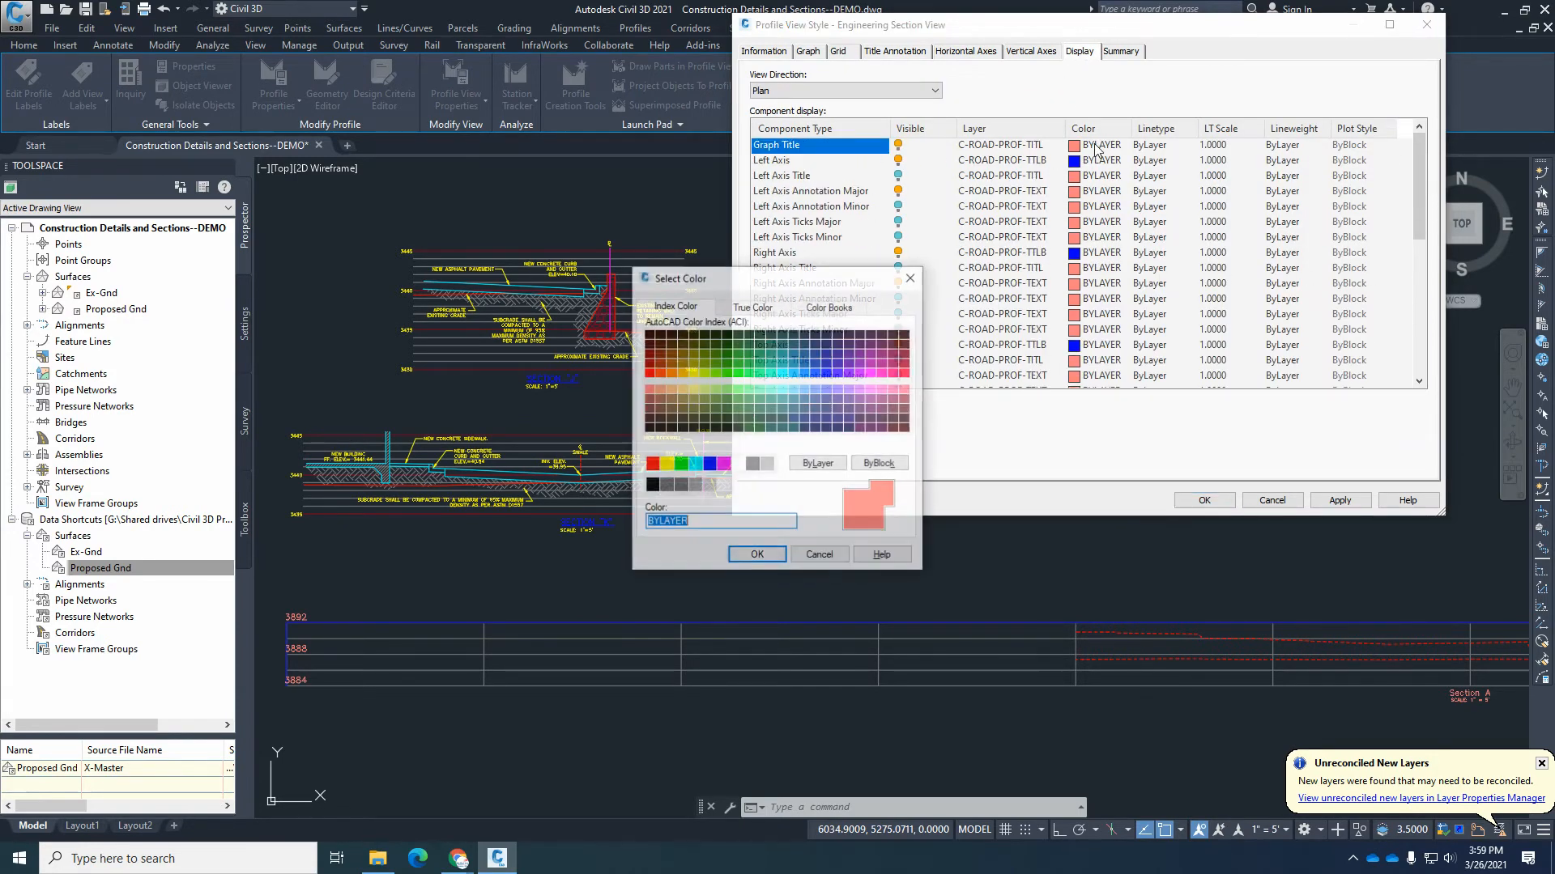
left_click(709, 464)
left_click(755, 554)
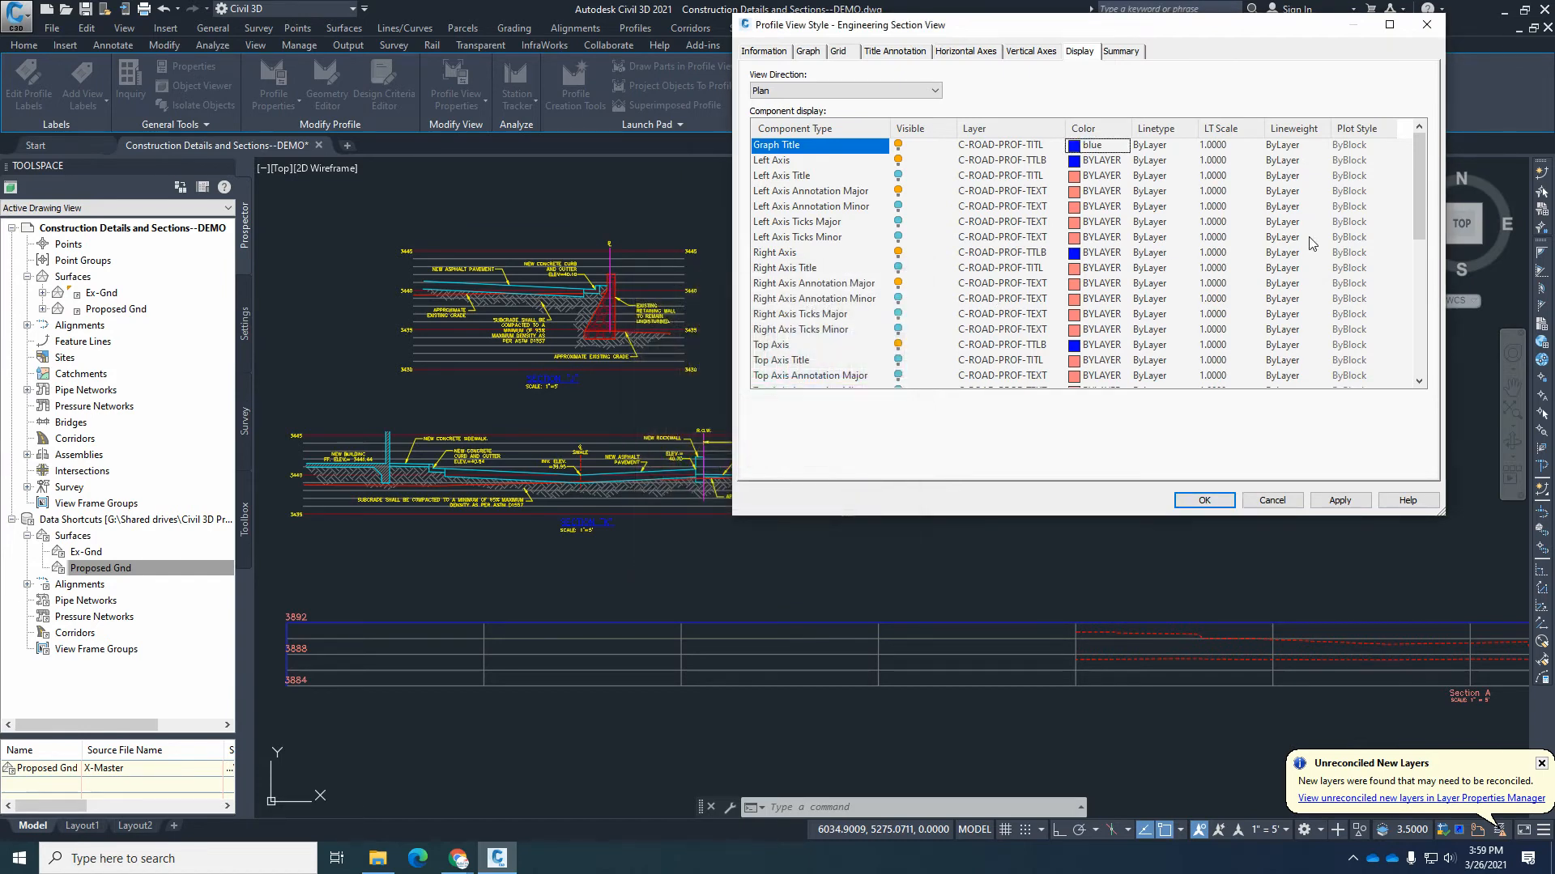
Change the display color of the Bottom Axis Title component to yellow and apply the style changes.
left_click_drag(1419, 199, 1419, 285)
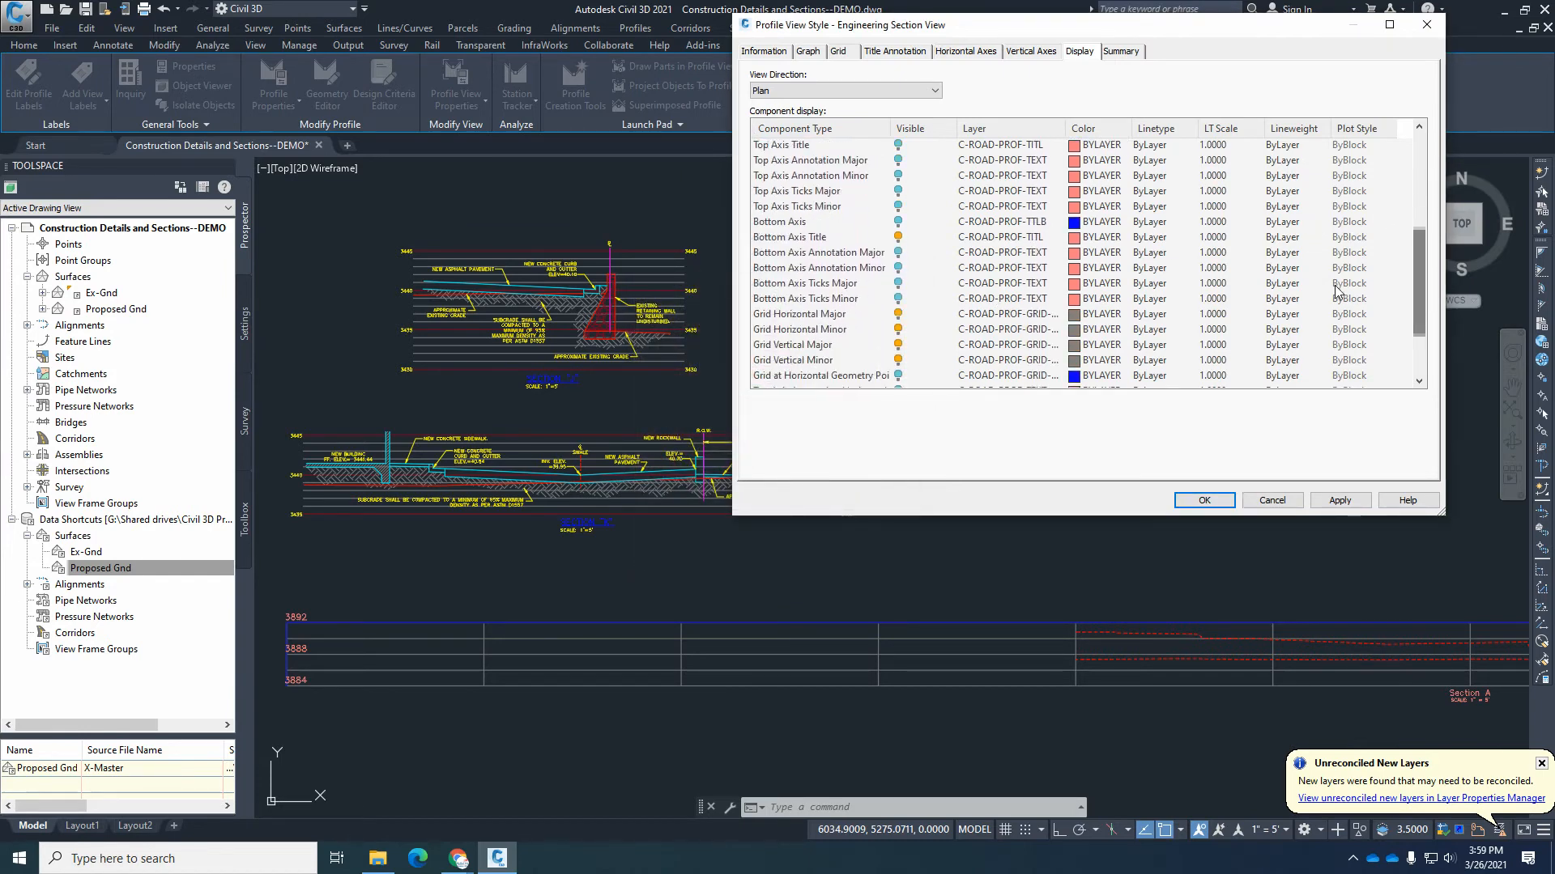
left_click(810, 238)
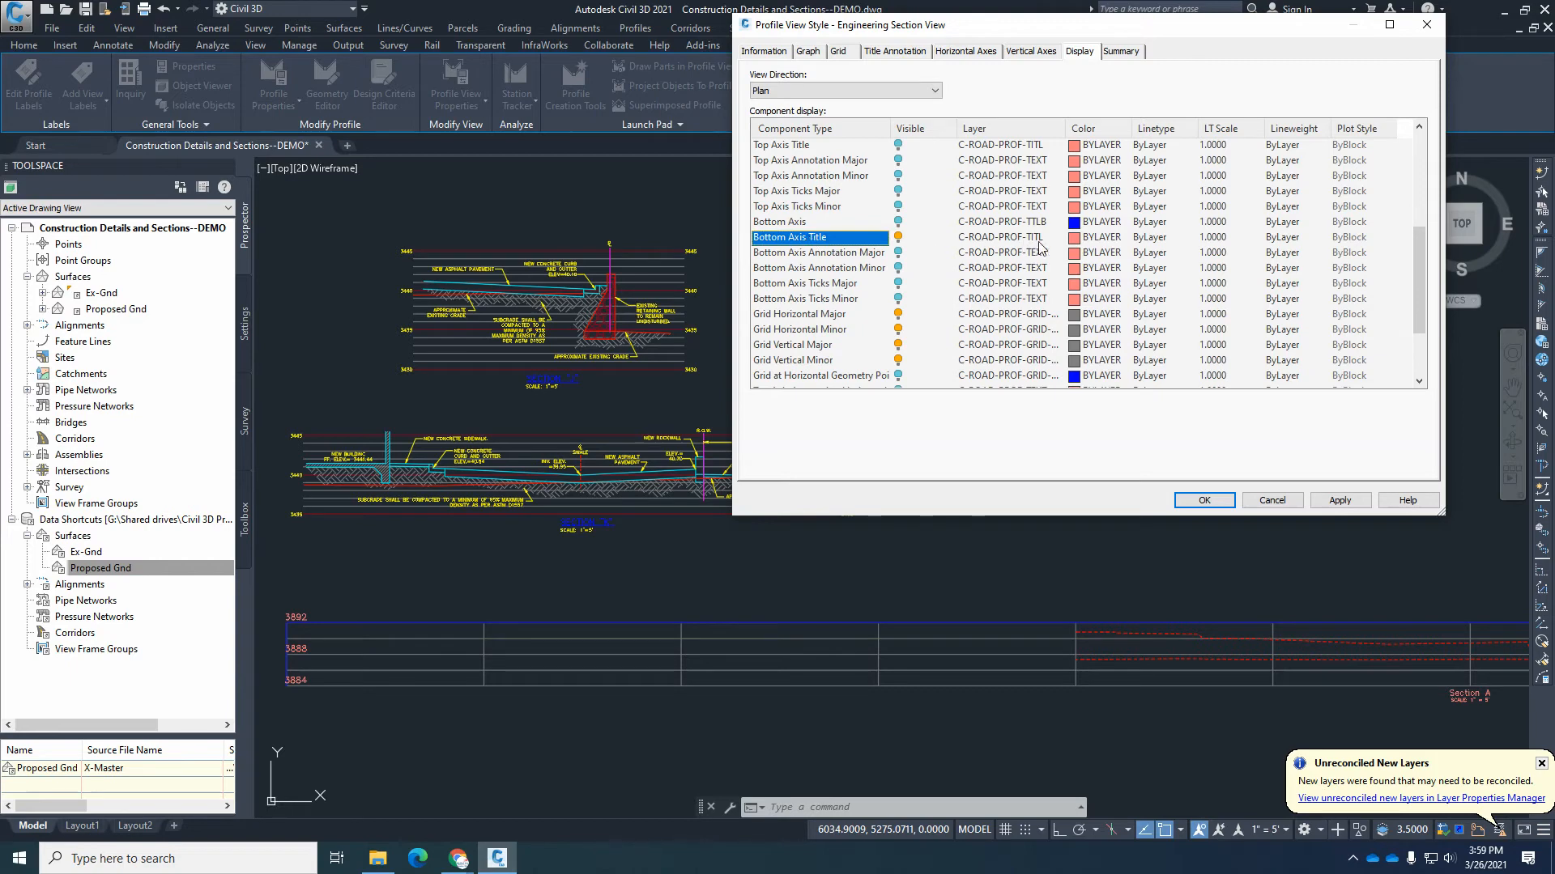
left_click(1106, 243)
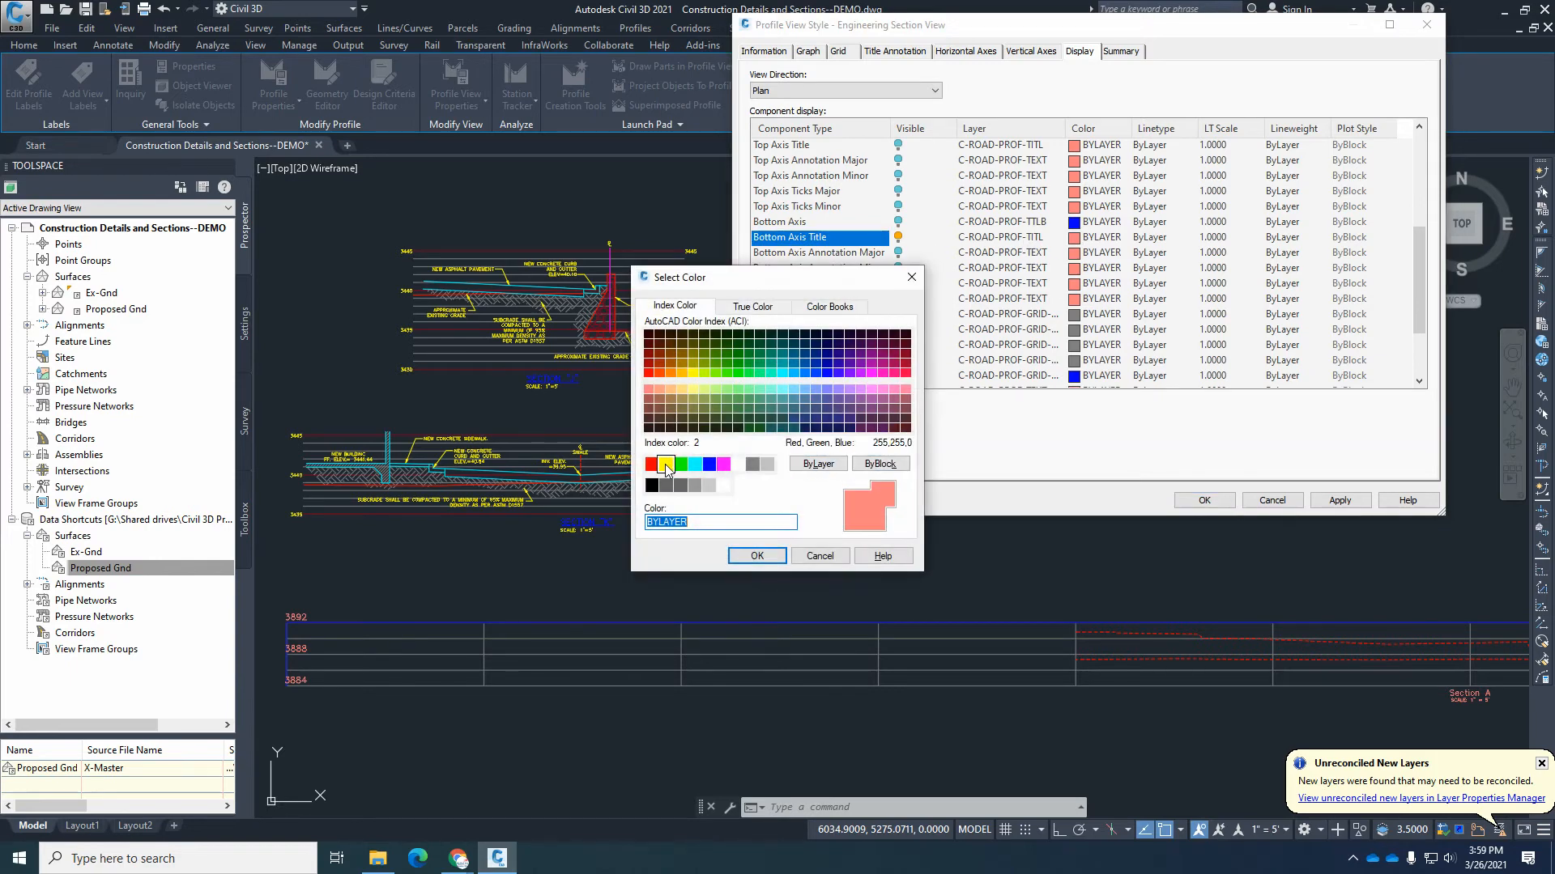
left_click(666, 464)
left_click(755, 555)
left_click(1341, 501)
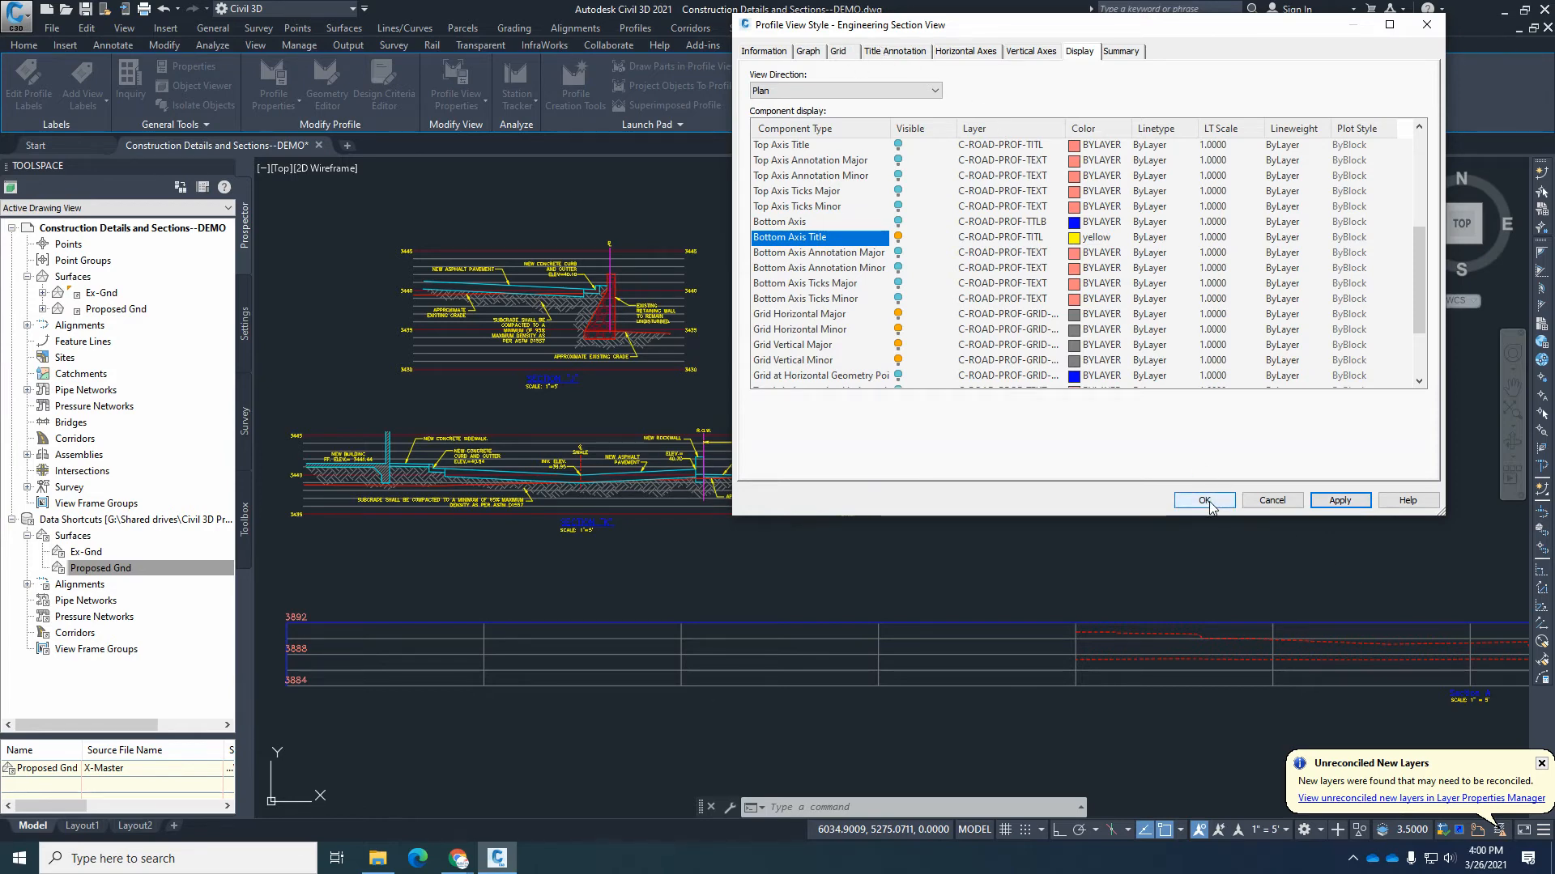
Set the left vertical axis's major tick interval to 5' and its minor tick interval to 1'.
left_click(894, 53)
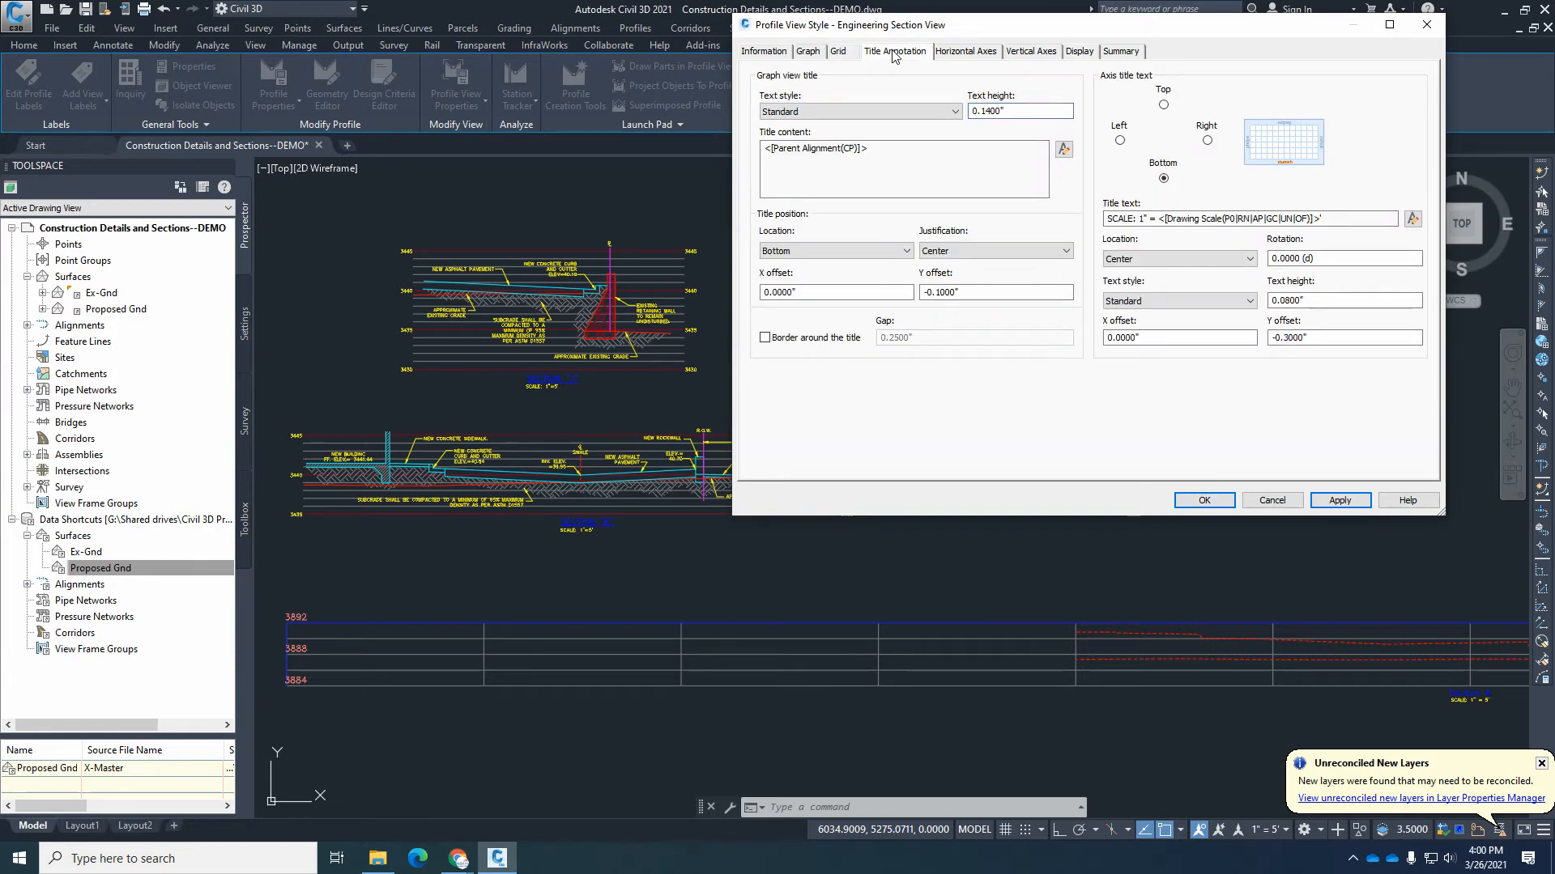
left_click(963, 53)
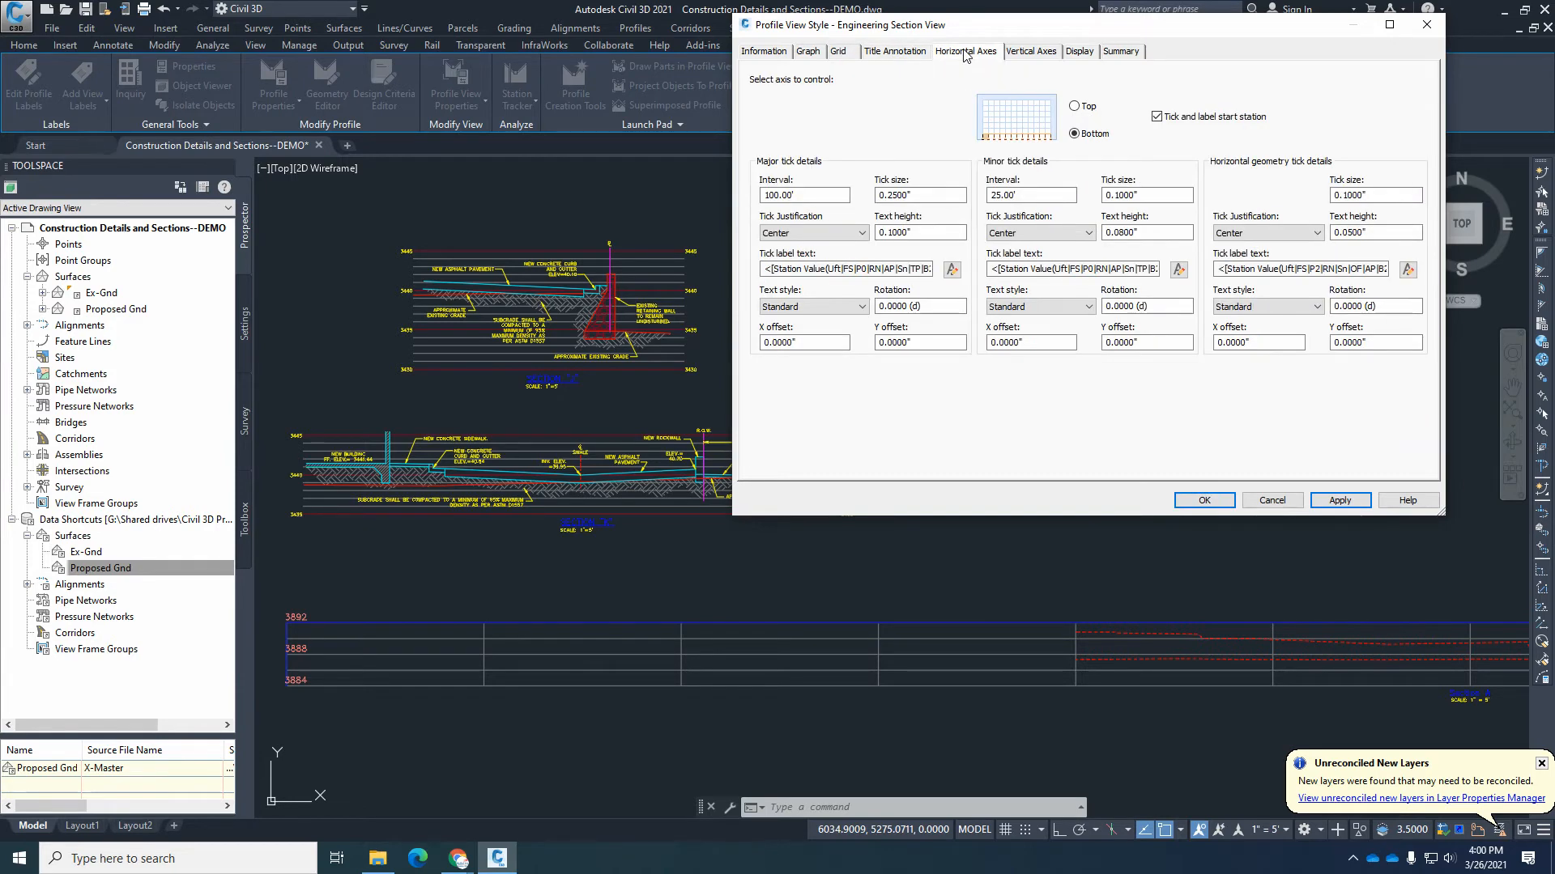
left_click(1035, 53)
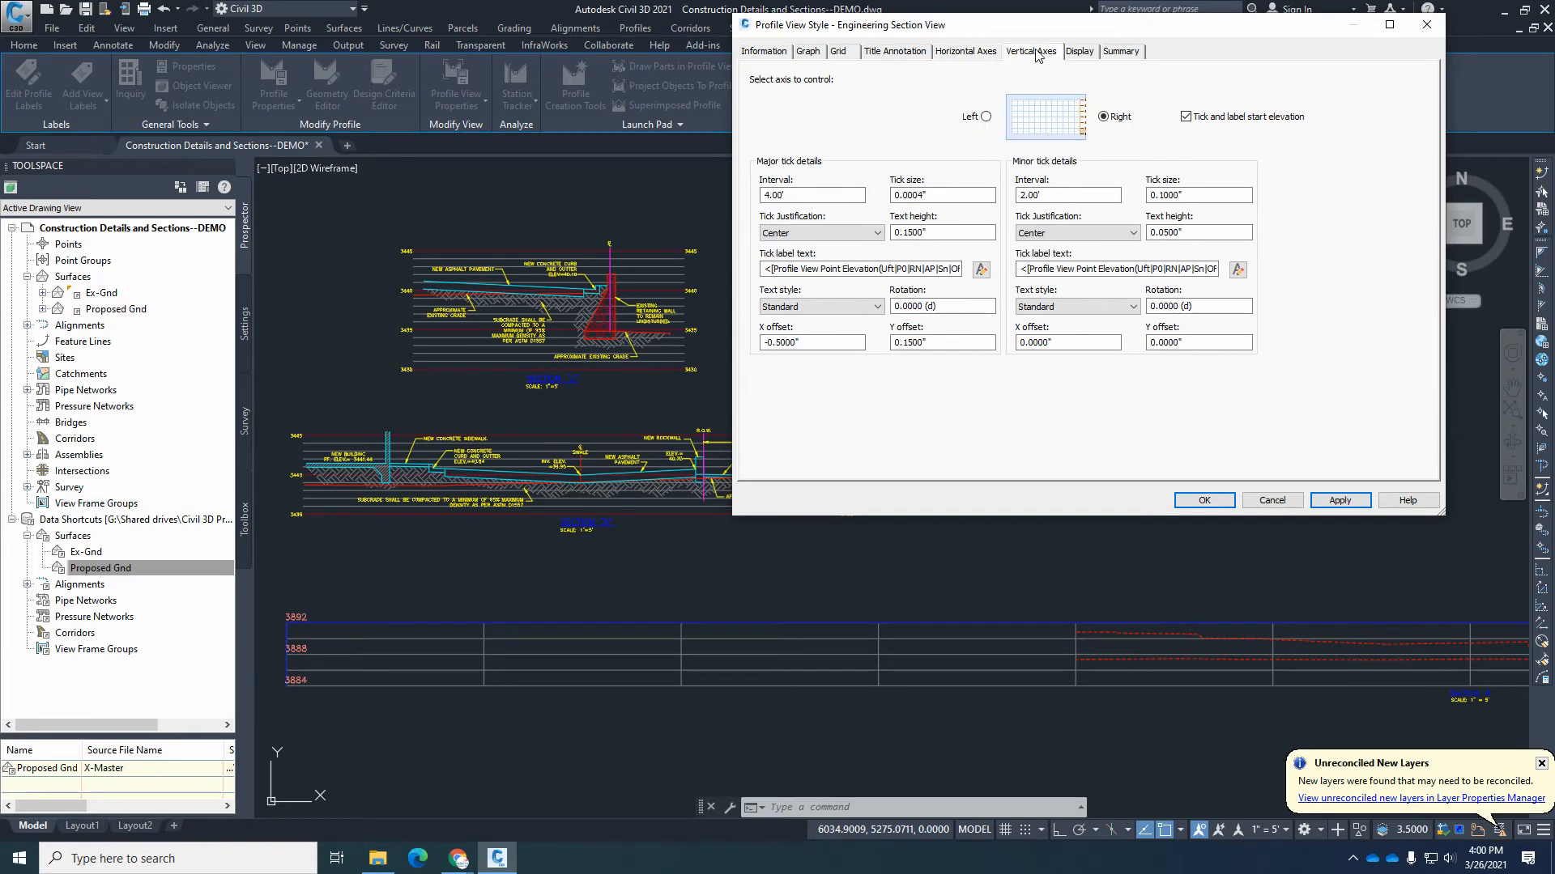
left_click(980, 54)
left_click(1041, 54)
left_click(985, 116)
type("5")
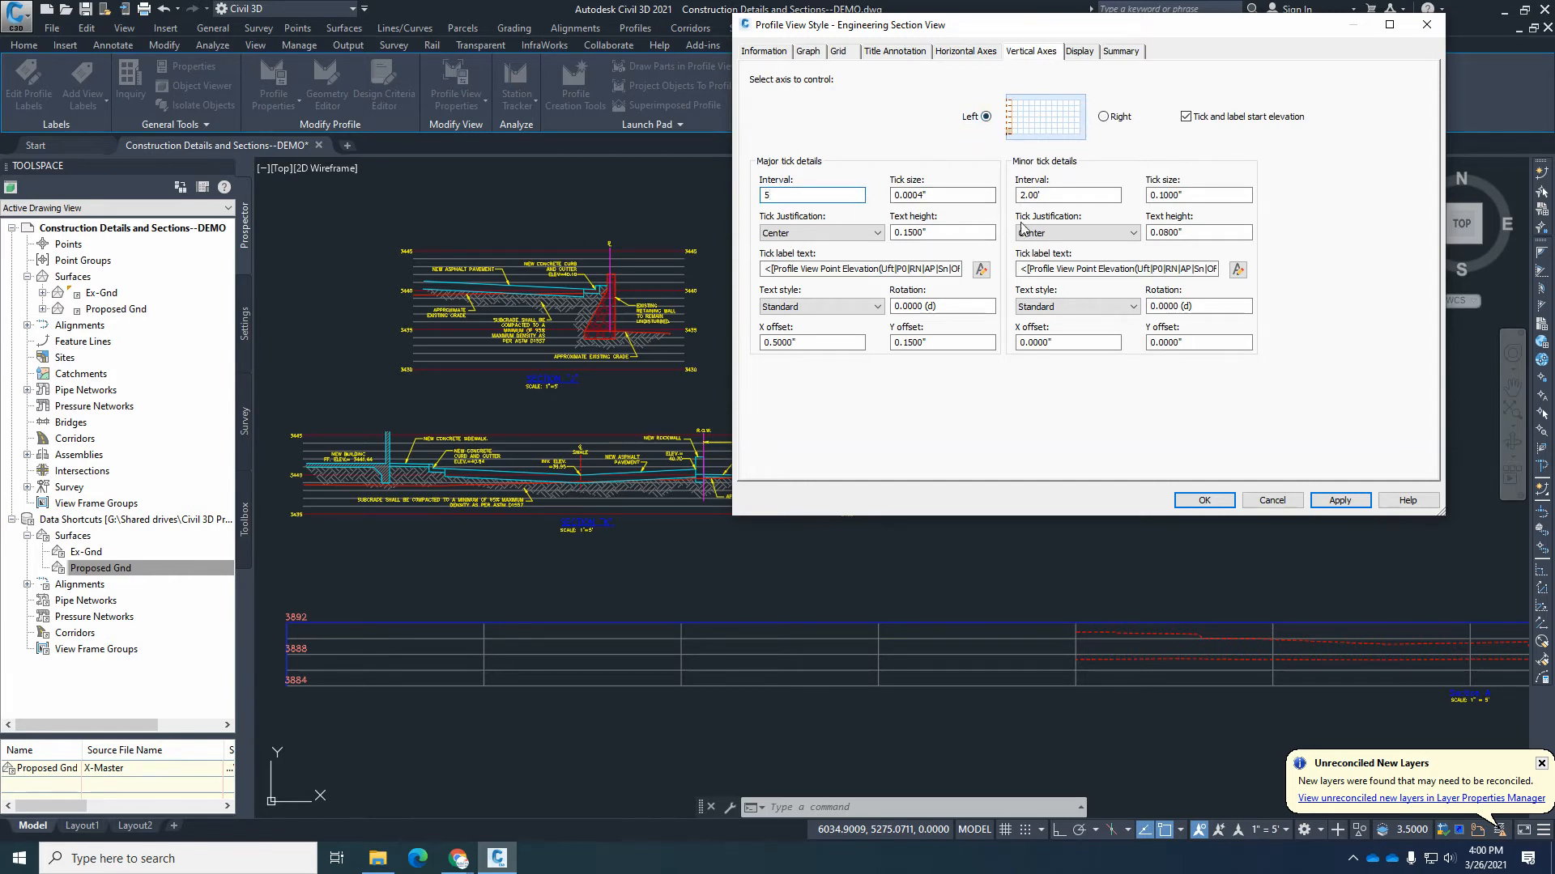
double_click(1036, 196)
type("1")
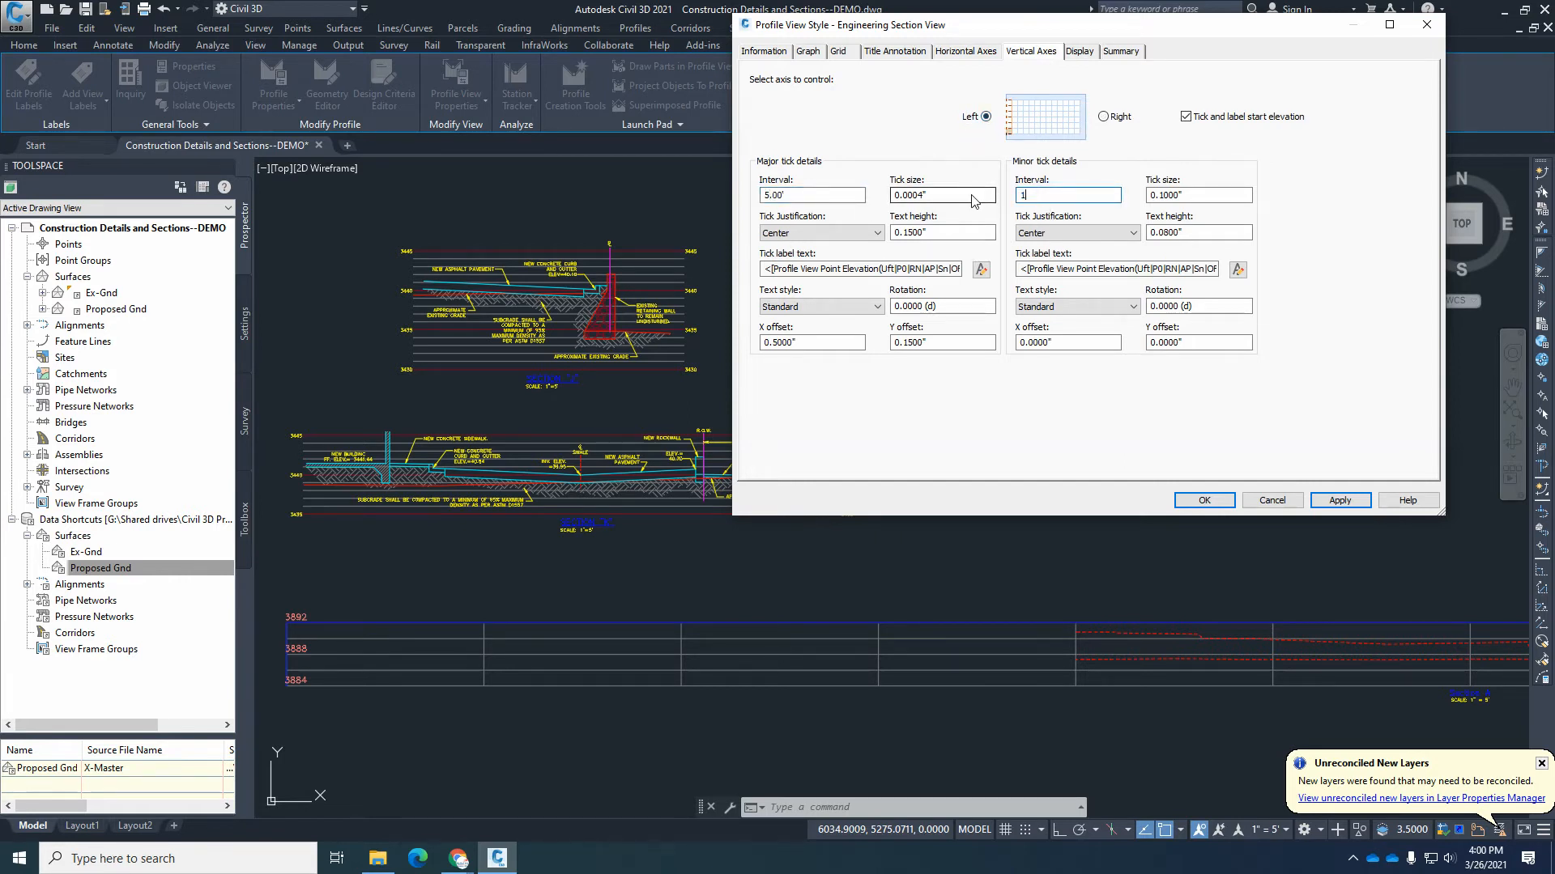
Give the left axis's major tick labels a 0.08" text height and zero X and Y offsets, and save the style.
double_click(907, 232)
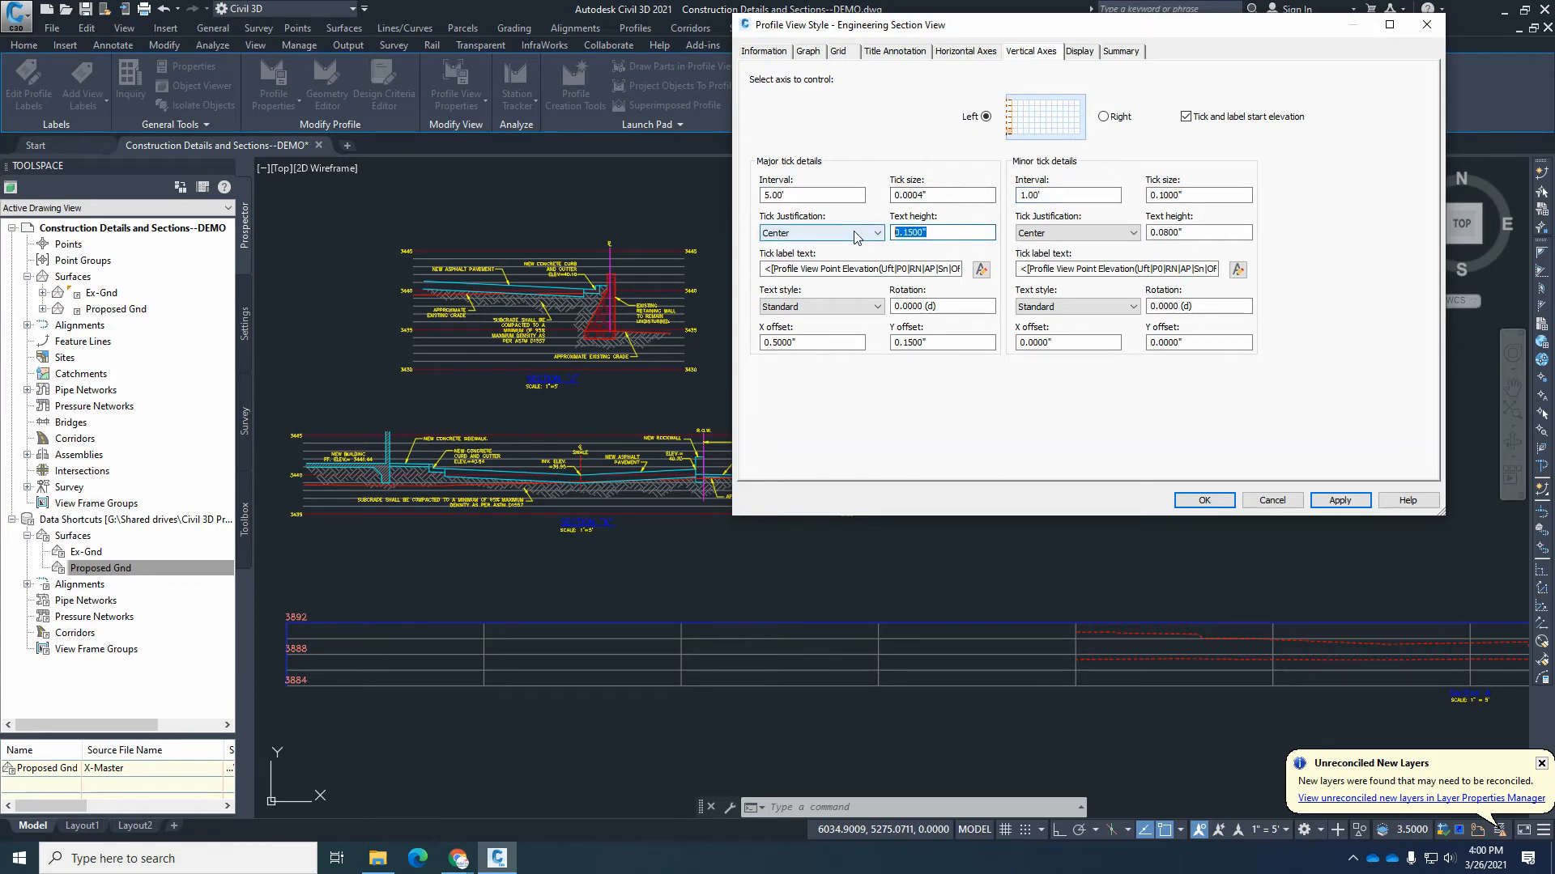
type(".08")
left_click_drag(813, 343, 745, 343)
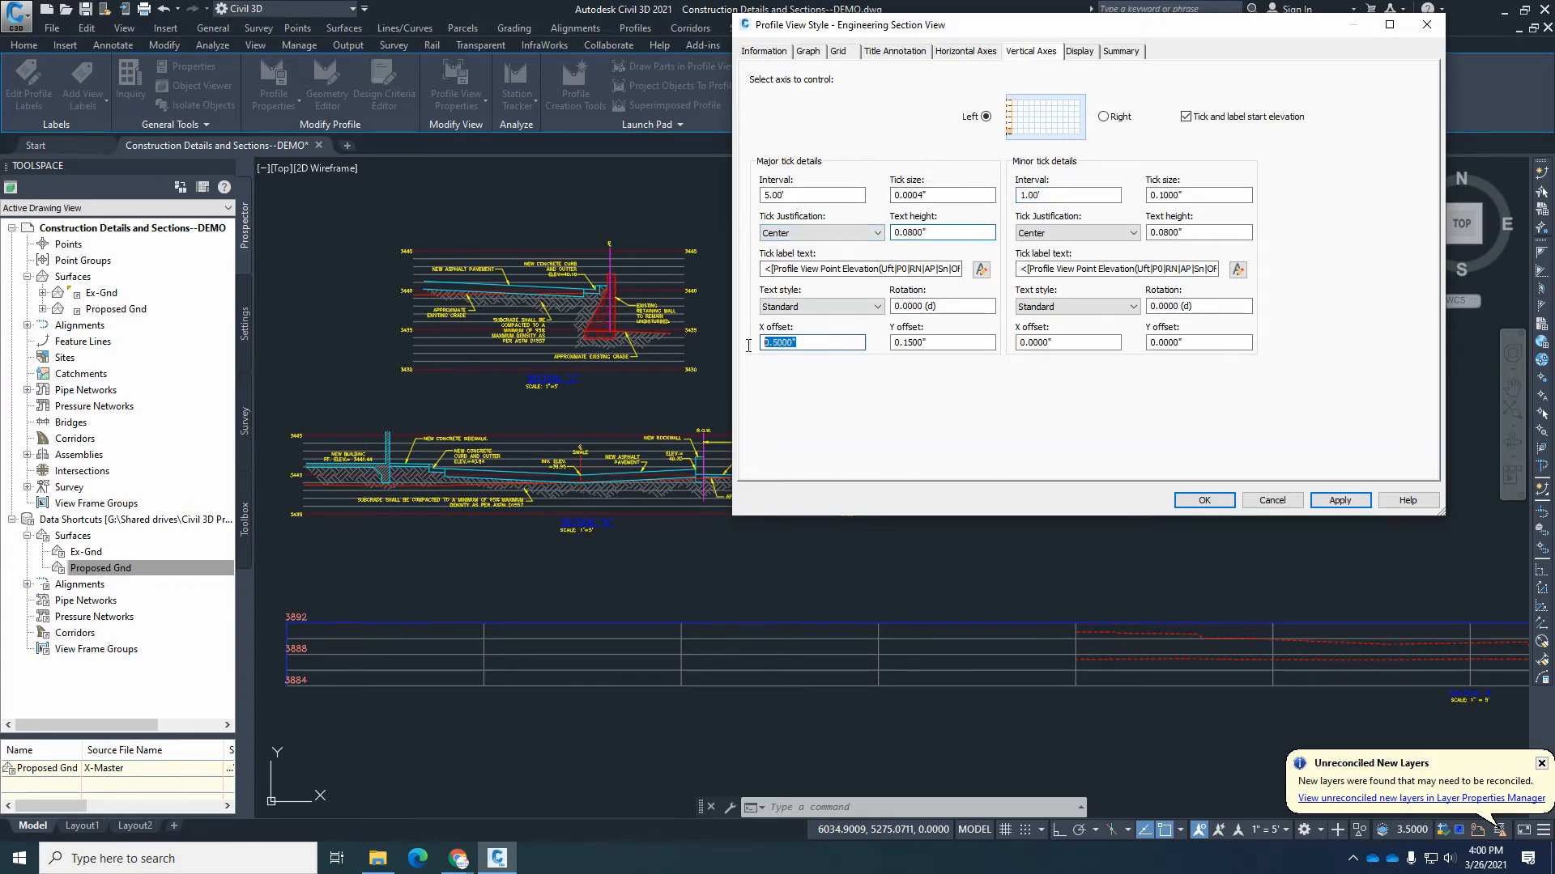
type("0")
left_click_drag(940, 342, 891, 342)
type("0")
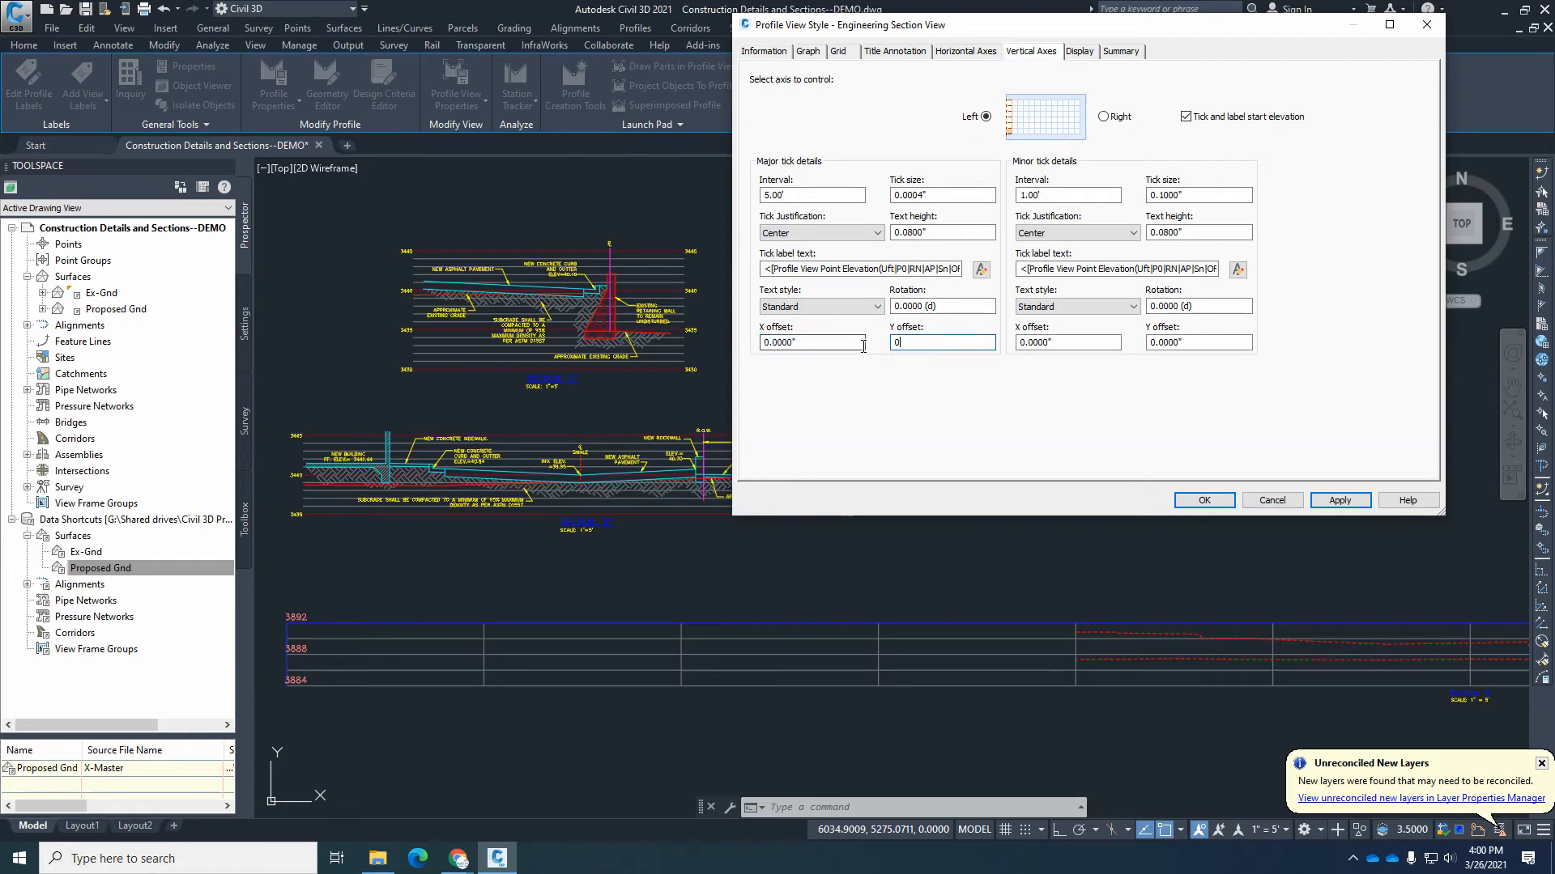
left_click(1339, 500)
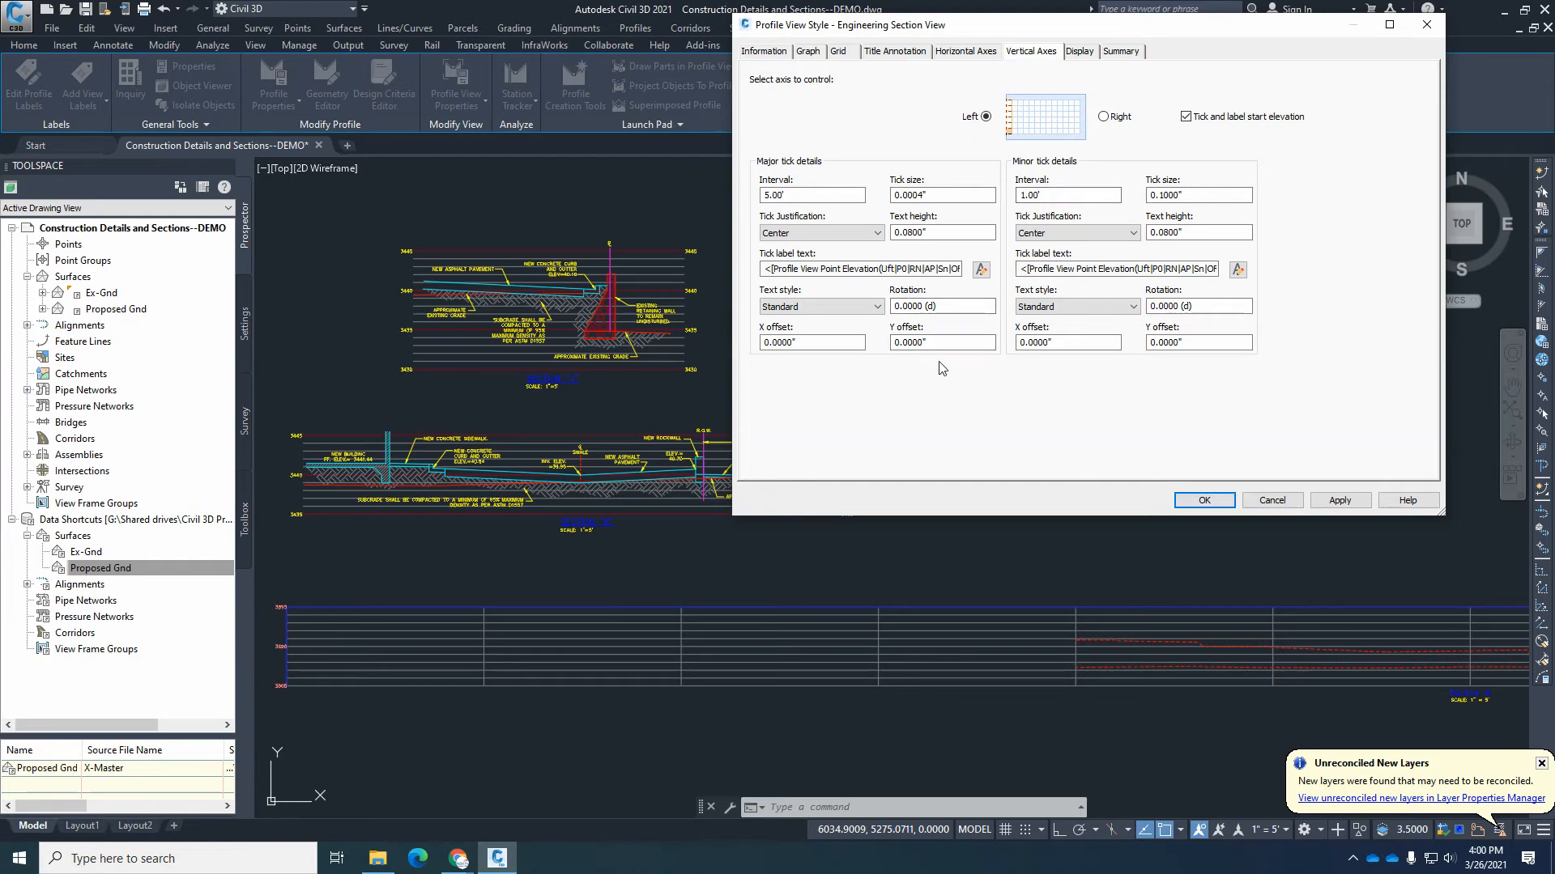
left_click(1204, 500)
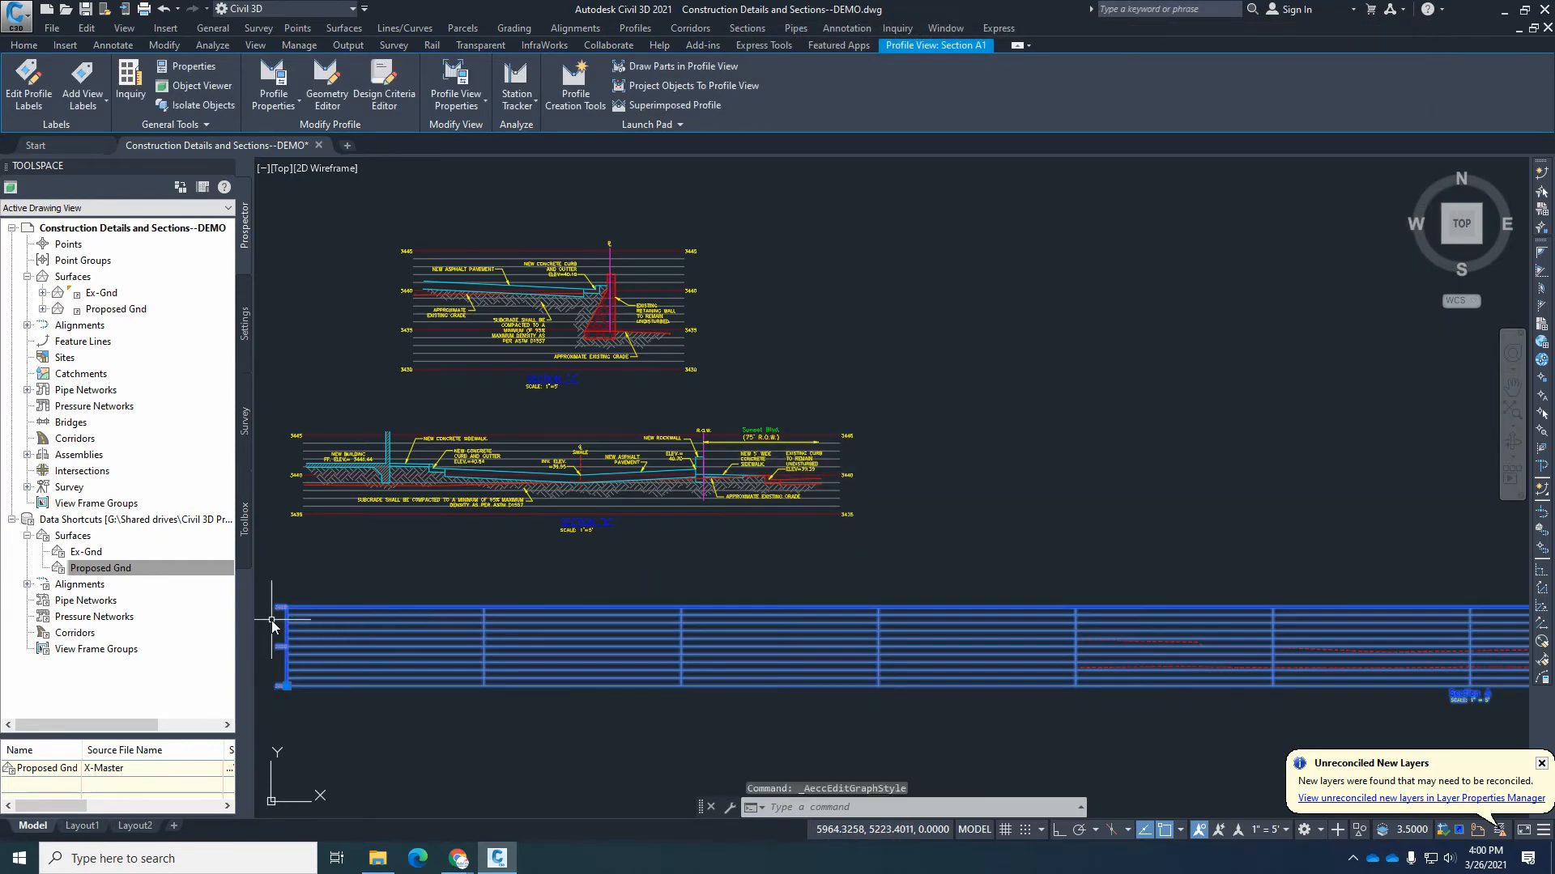
Compare the left elevation labels of the Section A profile view with those on the Section "K" drawing.
scroll(272, 623, "up", 8)
scroll(499, 551, "down", 5)
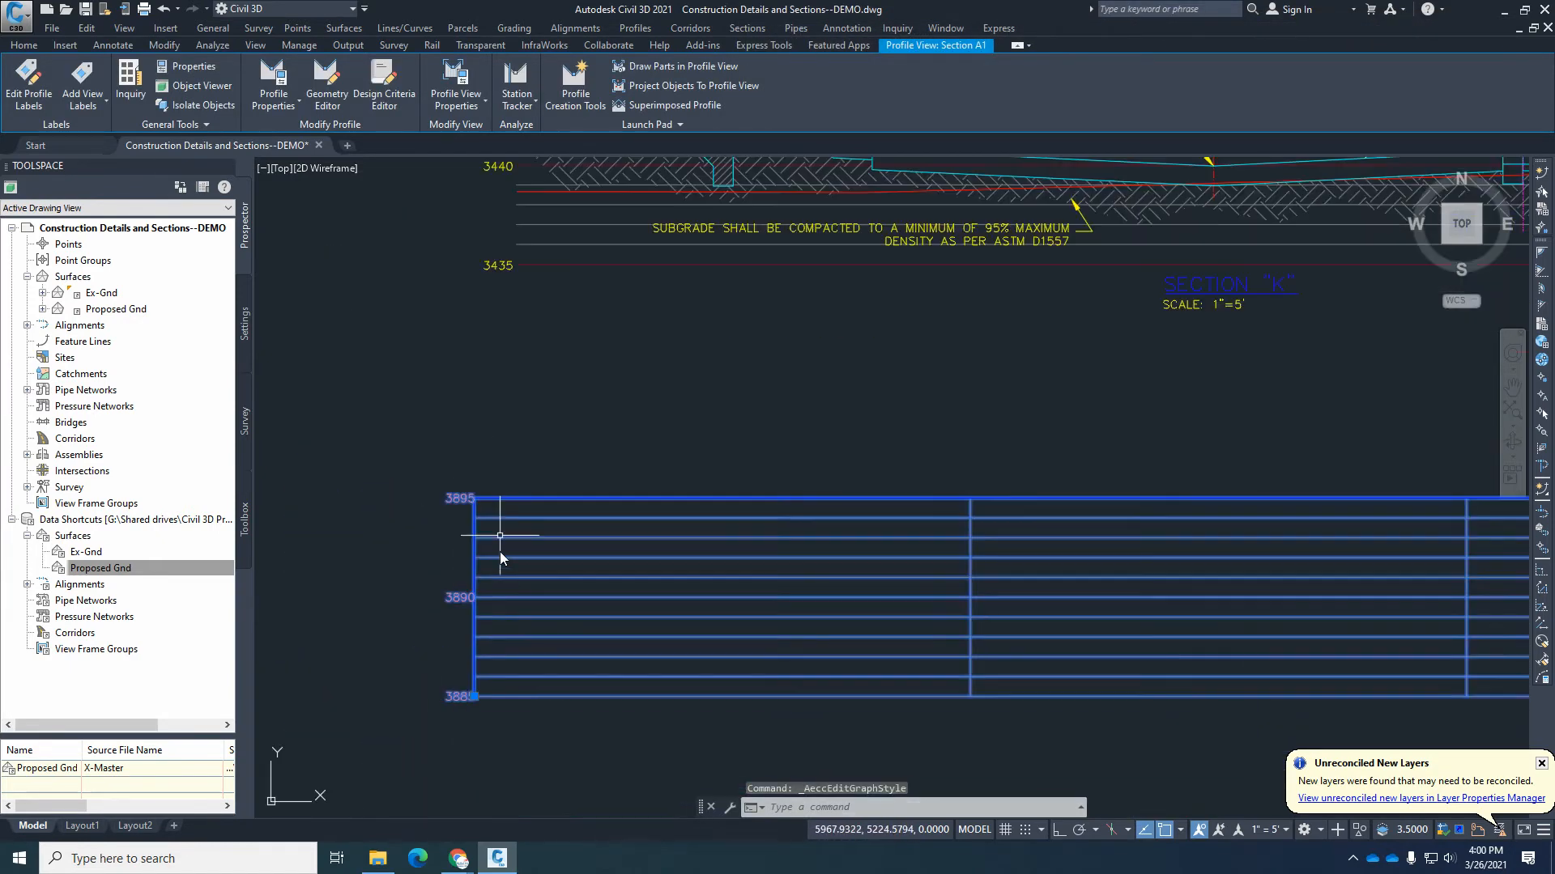
scroll(499, 551, "down", 3)
key("Escape")
key("Escape")
Reopen the profile view's style and set the left axis's major tick label X offset to -0.04", applying the change.
left_click(988, 553)
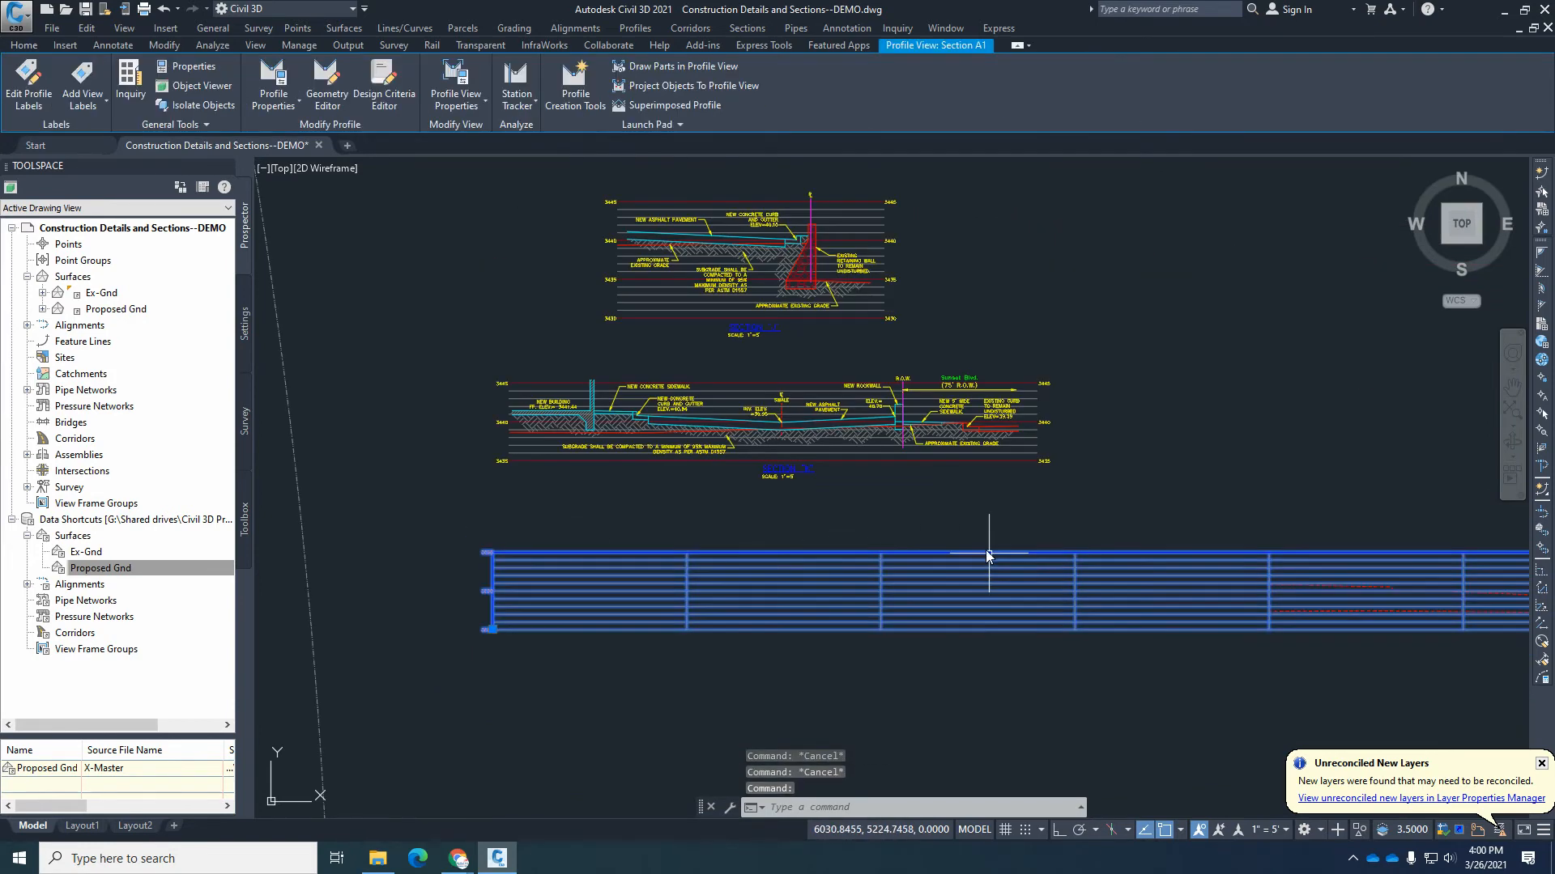
left_click(476, 102)
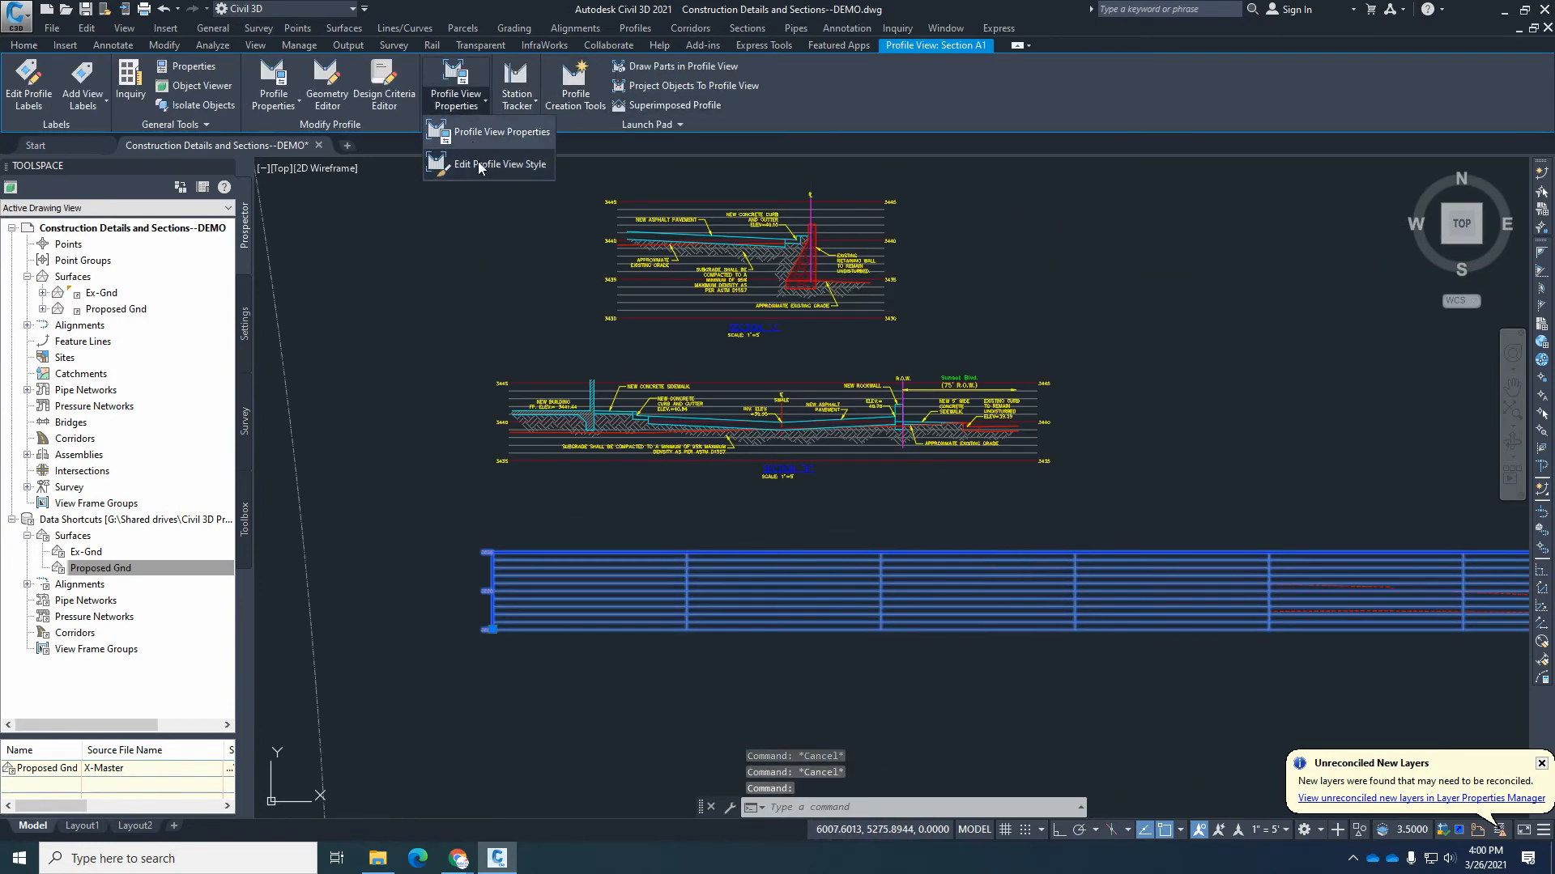
left_click(480, 167)
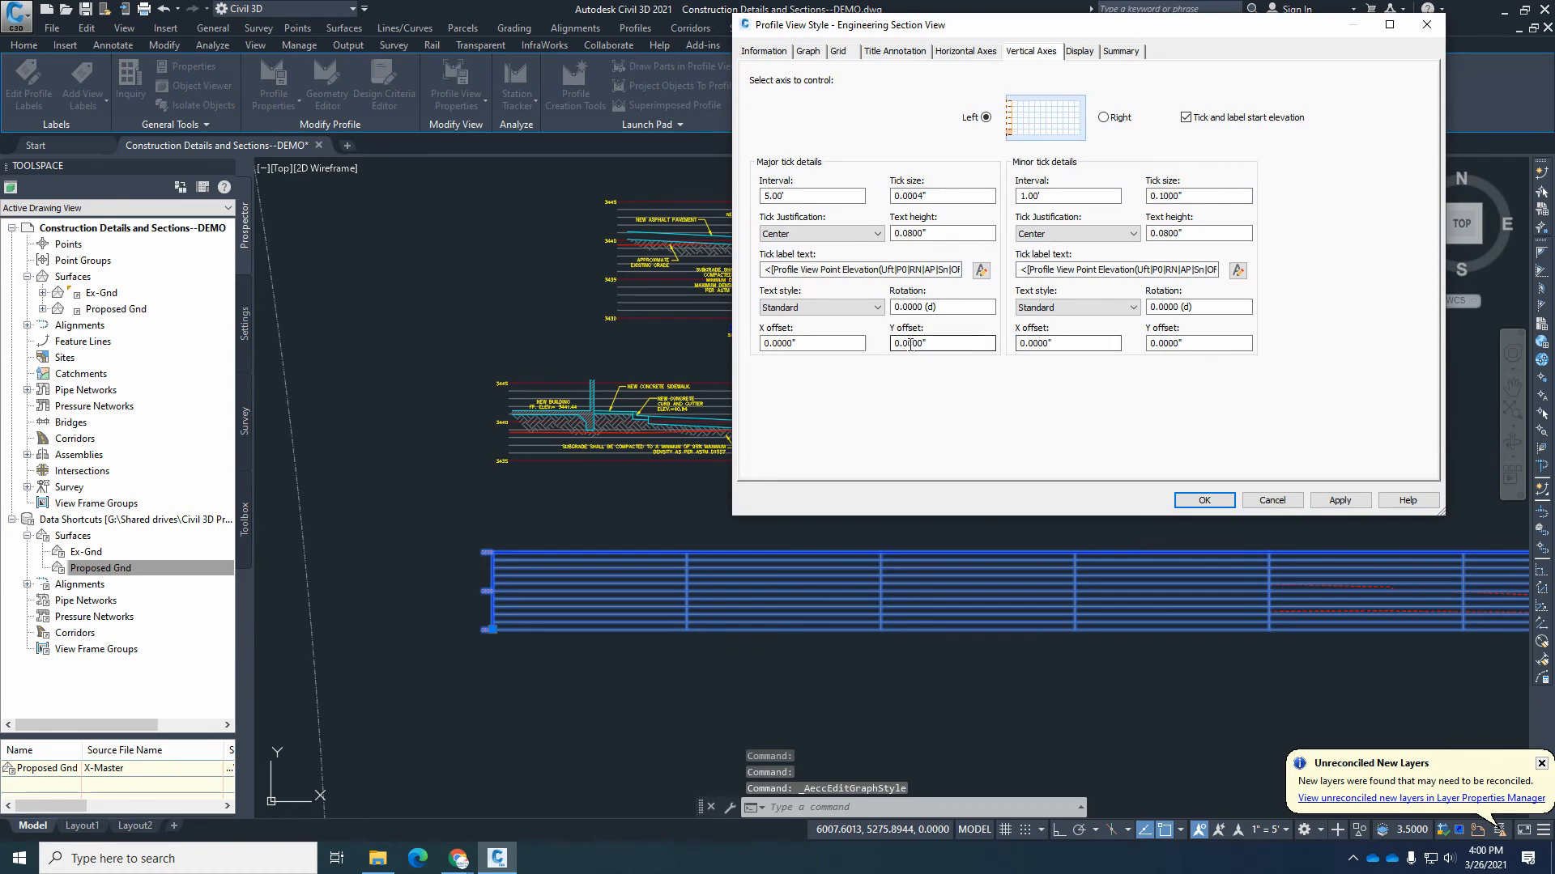
left_click_drag(954, 342, 704, 346)
type("-0.")
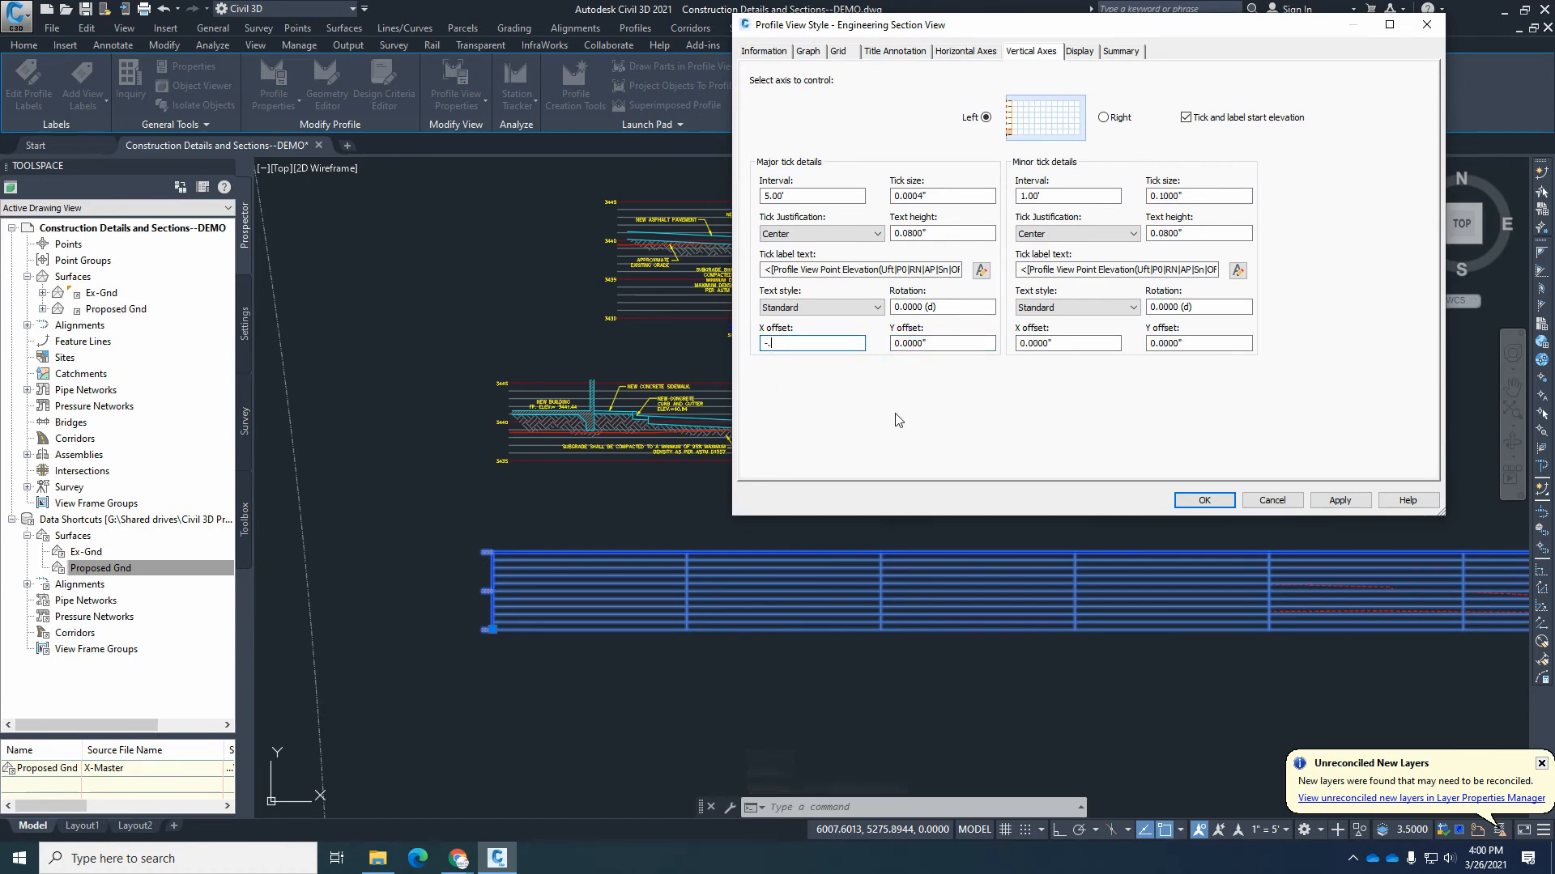
type("04")
left_click(1338, 501)
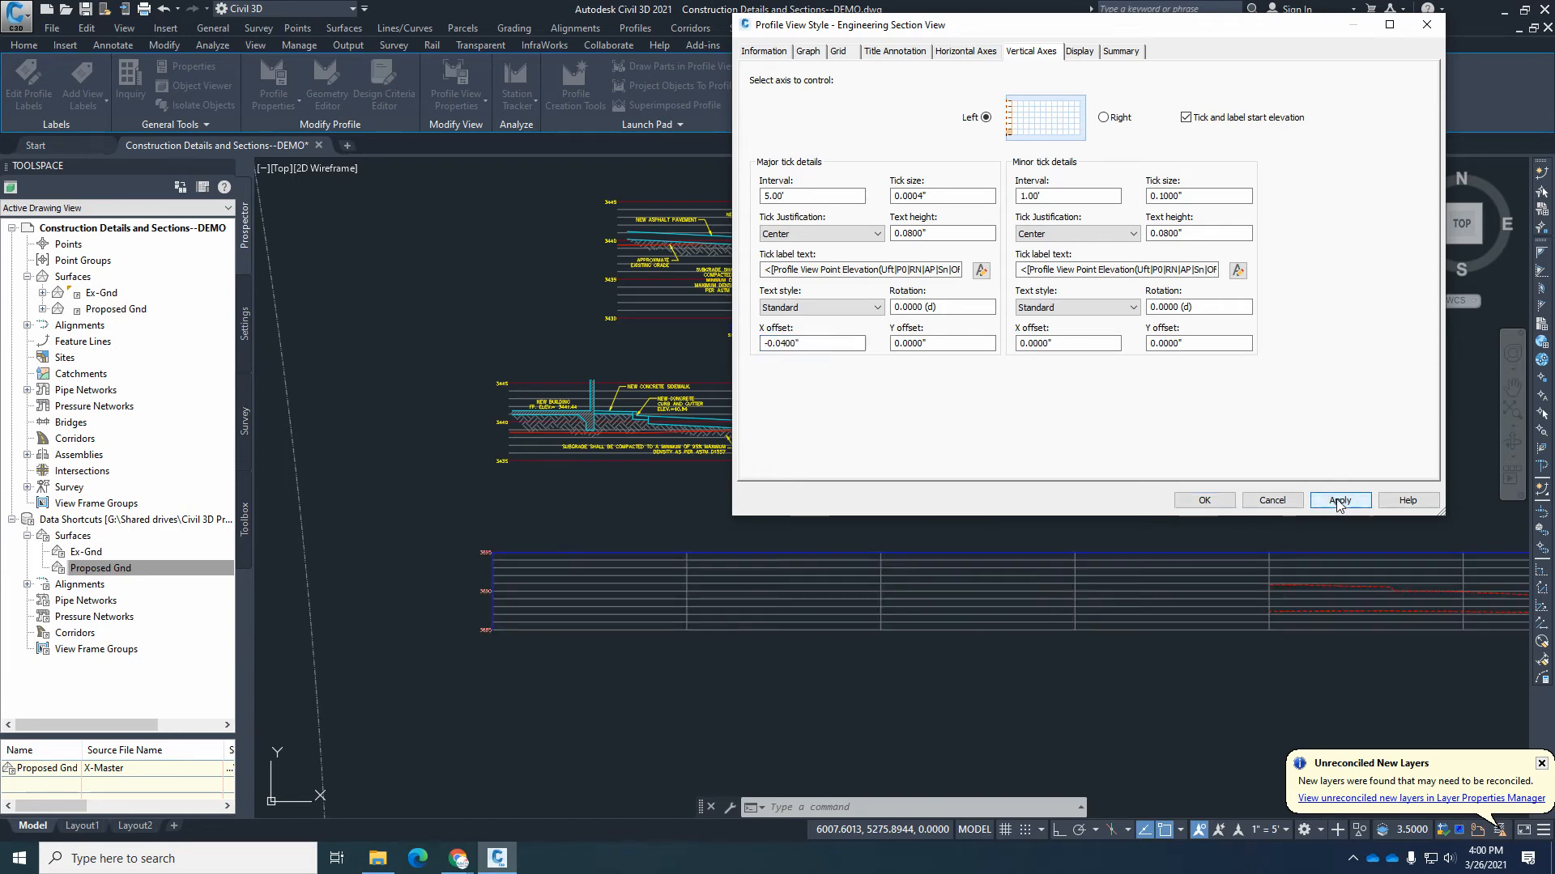
Set the right vertical axis's major tick interval to 5' and its minor tick interval to 1'.
left_click(1108, 118)
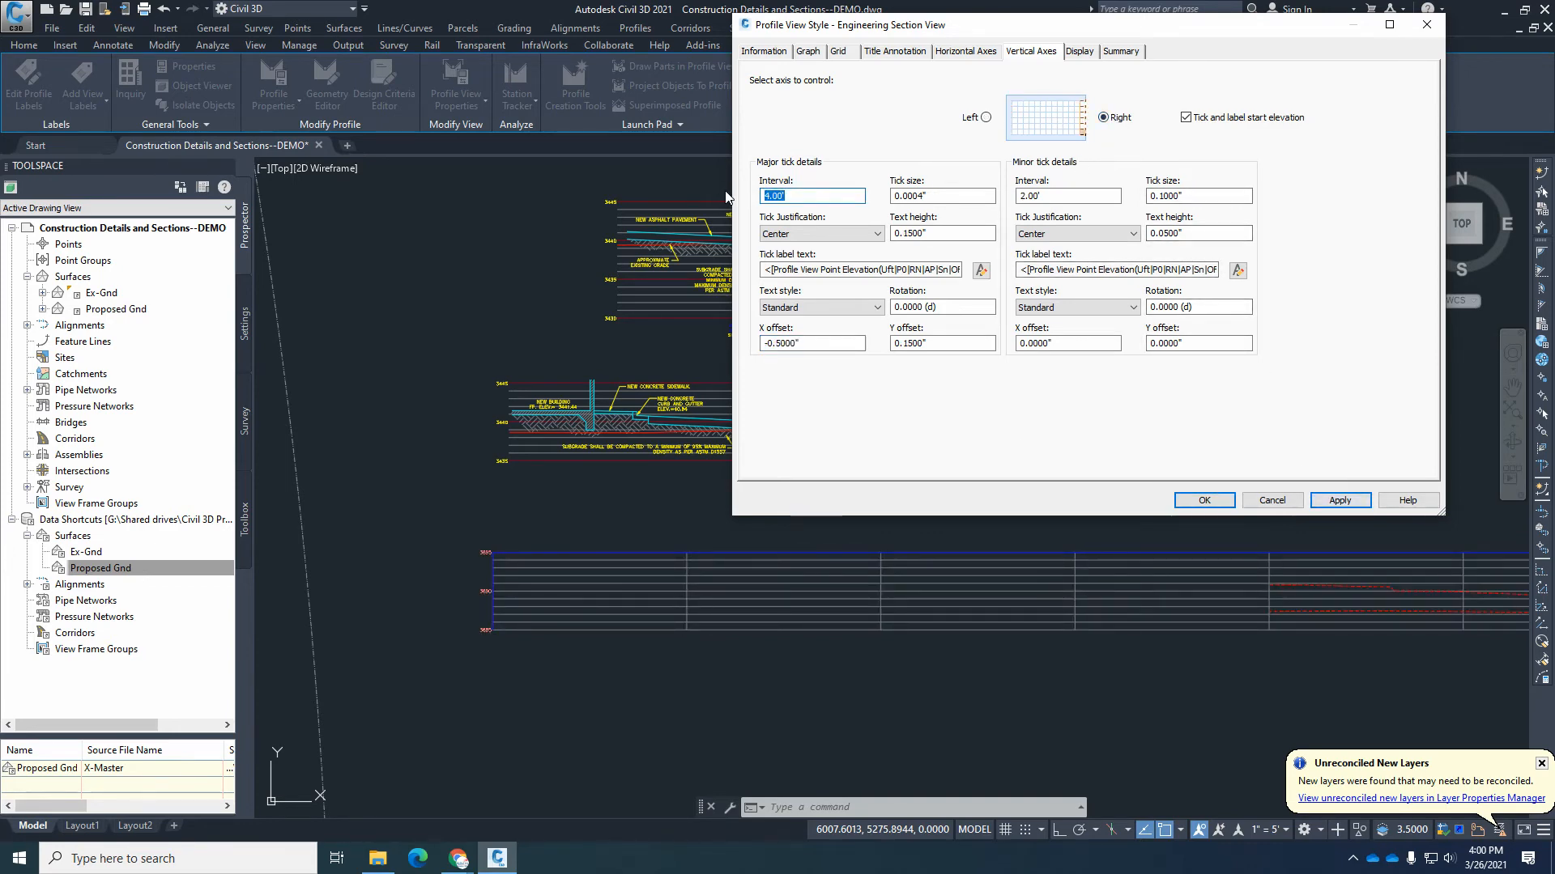
type("5")
left_click_drag(1055, 196, 983, 202)
type("1")
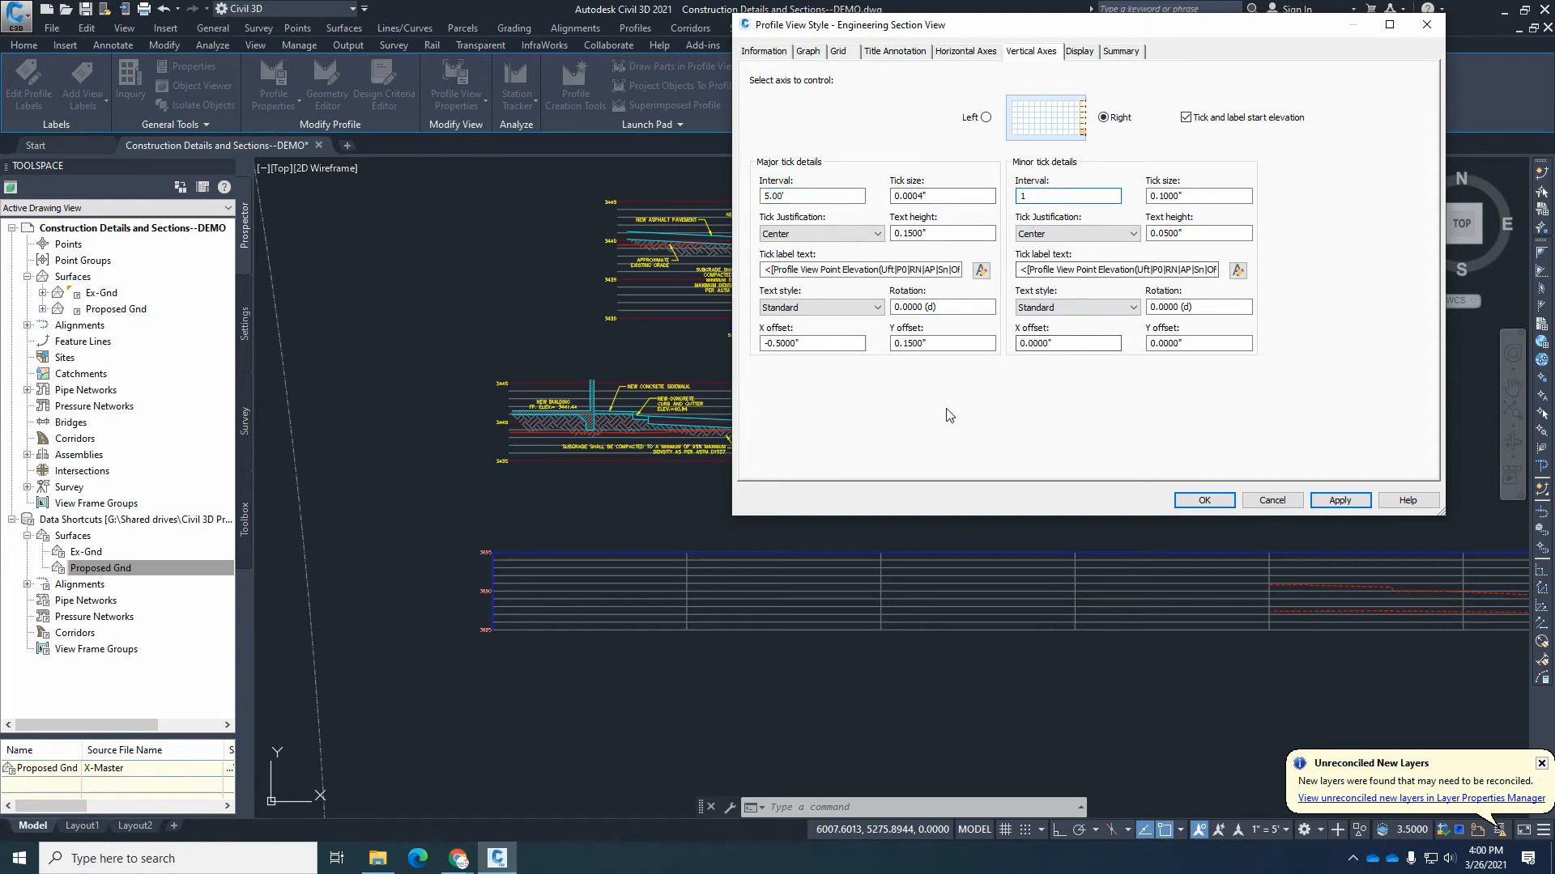
Give the right axis's major tick labels an X offset of 0.04" and a Y offset of 0, and save the style.
left_click_drag(852, 349, 697, 348)
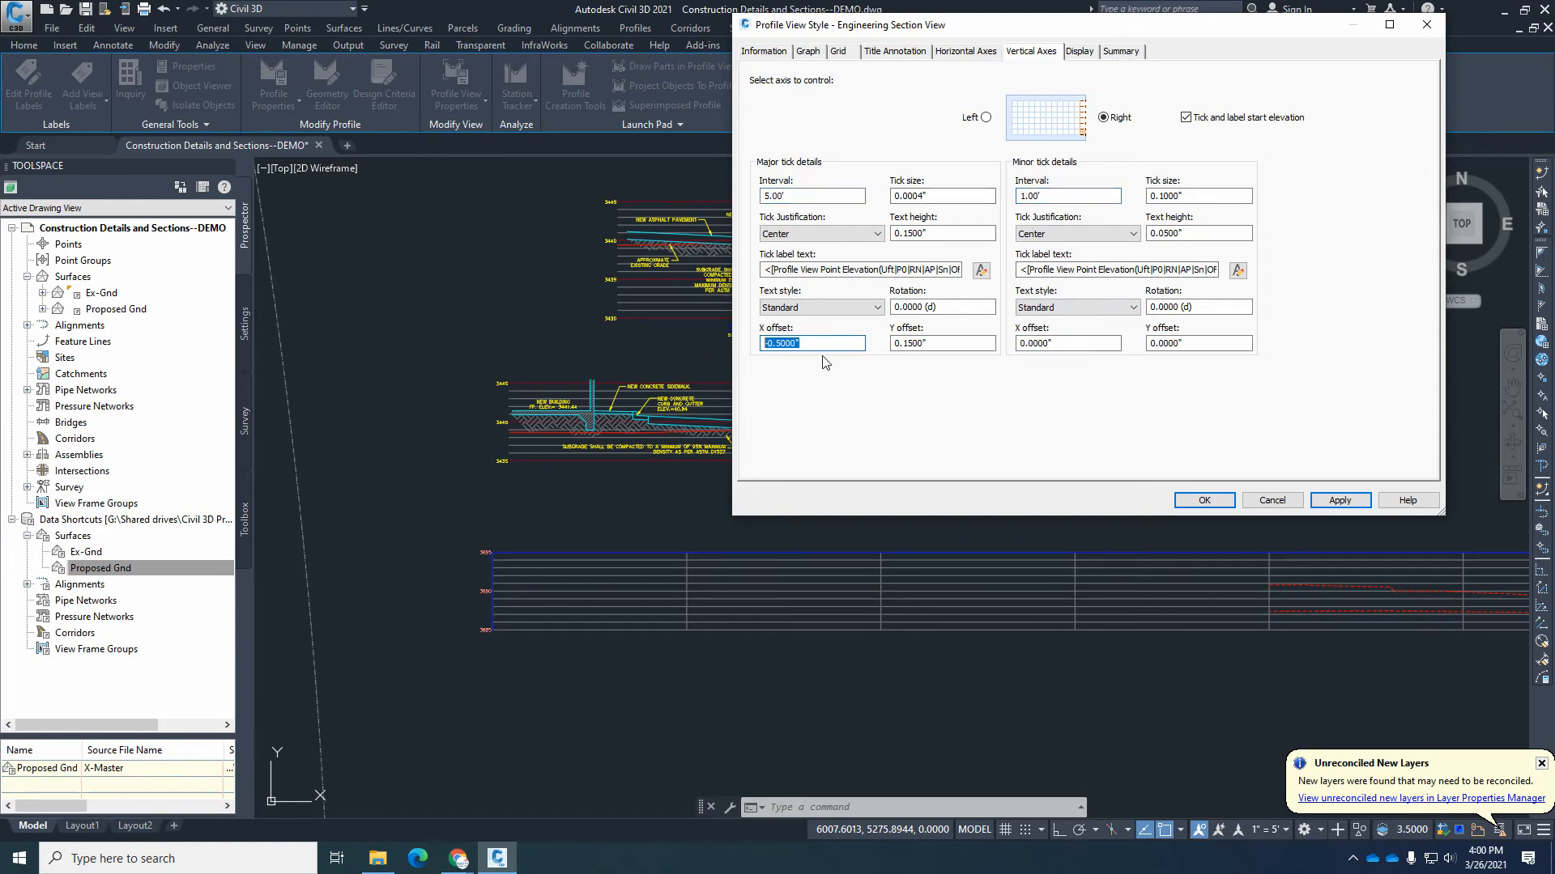
type(".04")
key("Tab")
type("0")
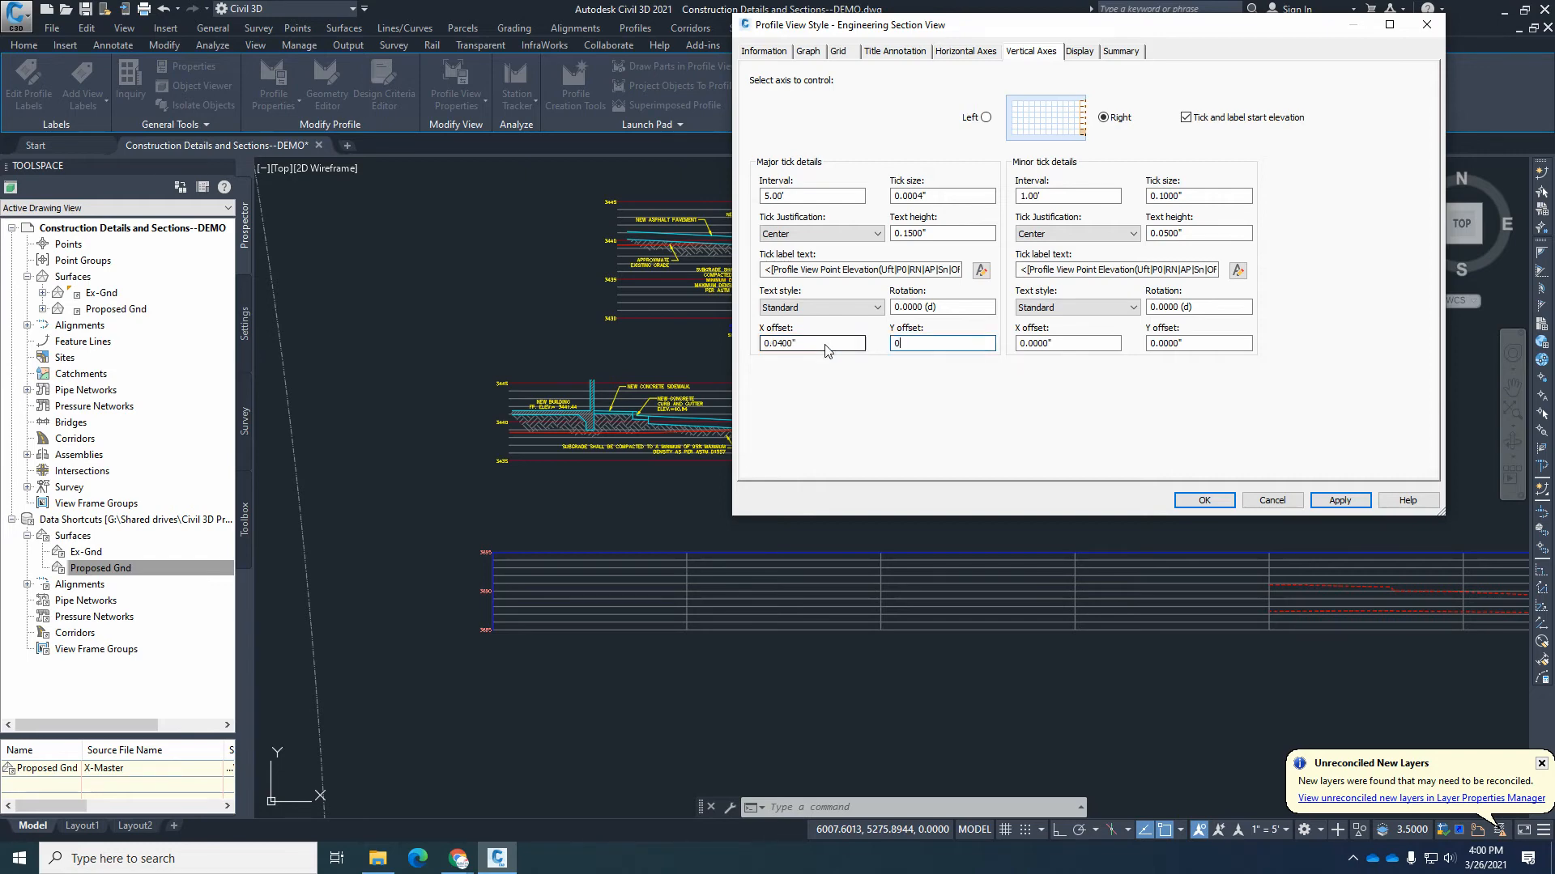
left_click(1339, 505)
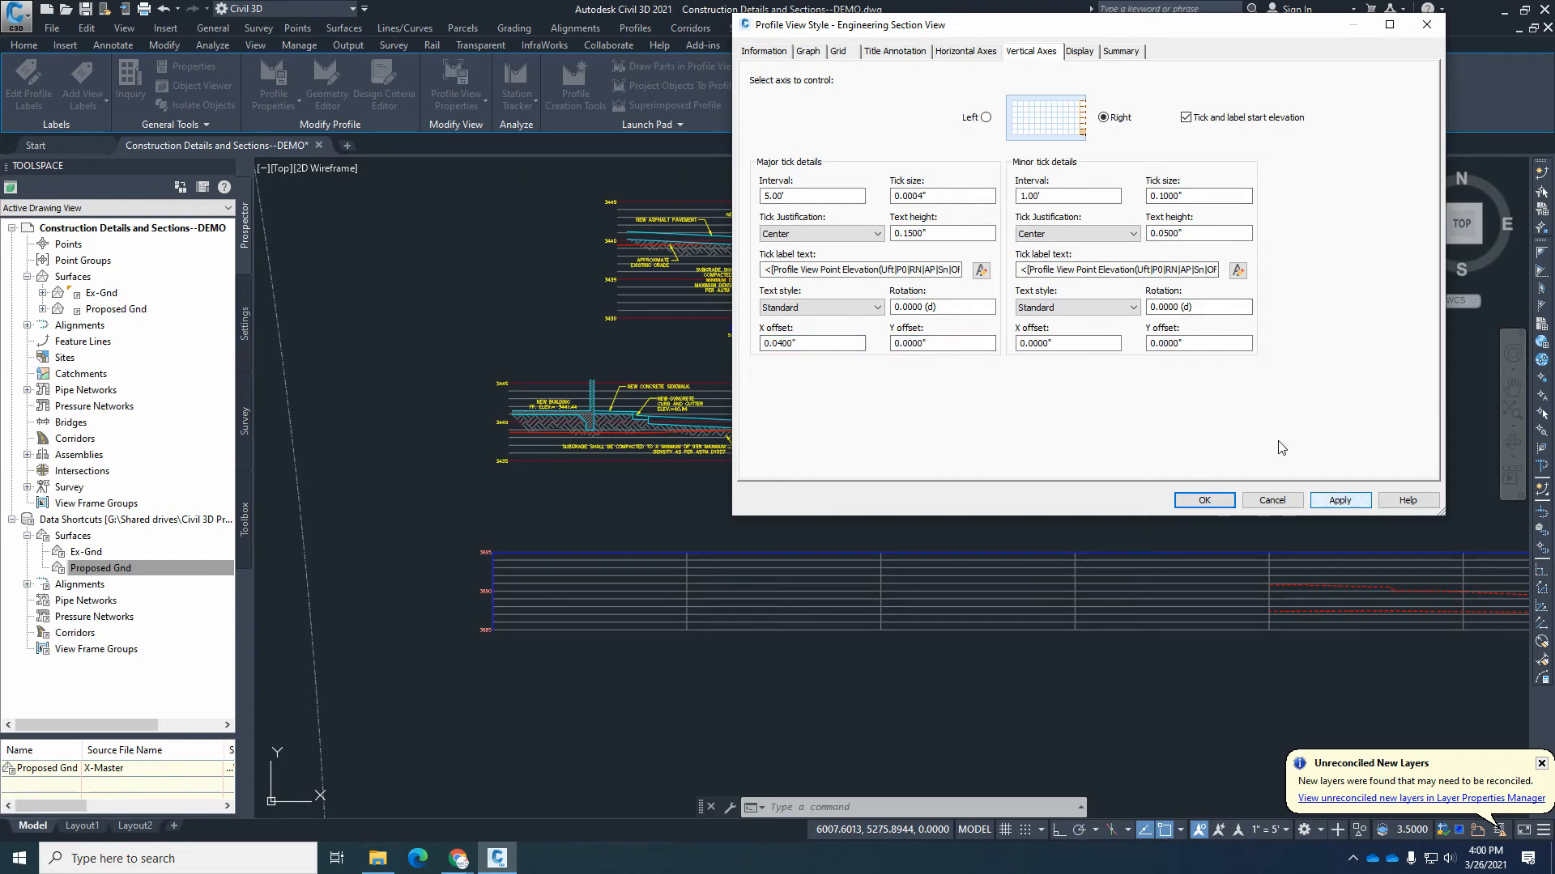
left_click(1204, 500)
Examine the elevation labels at both ends of the Section A profile view.
scroll(690, 518, "down", 5)
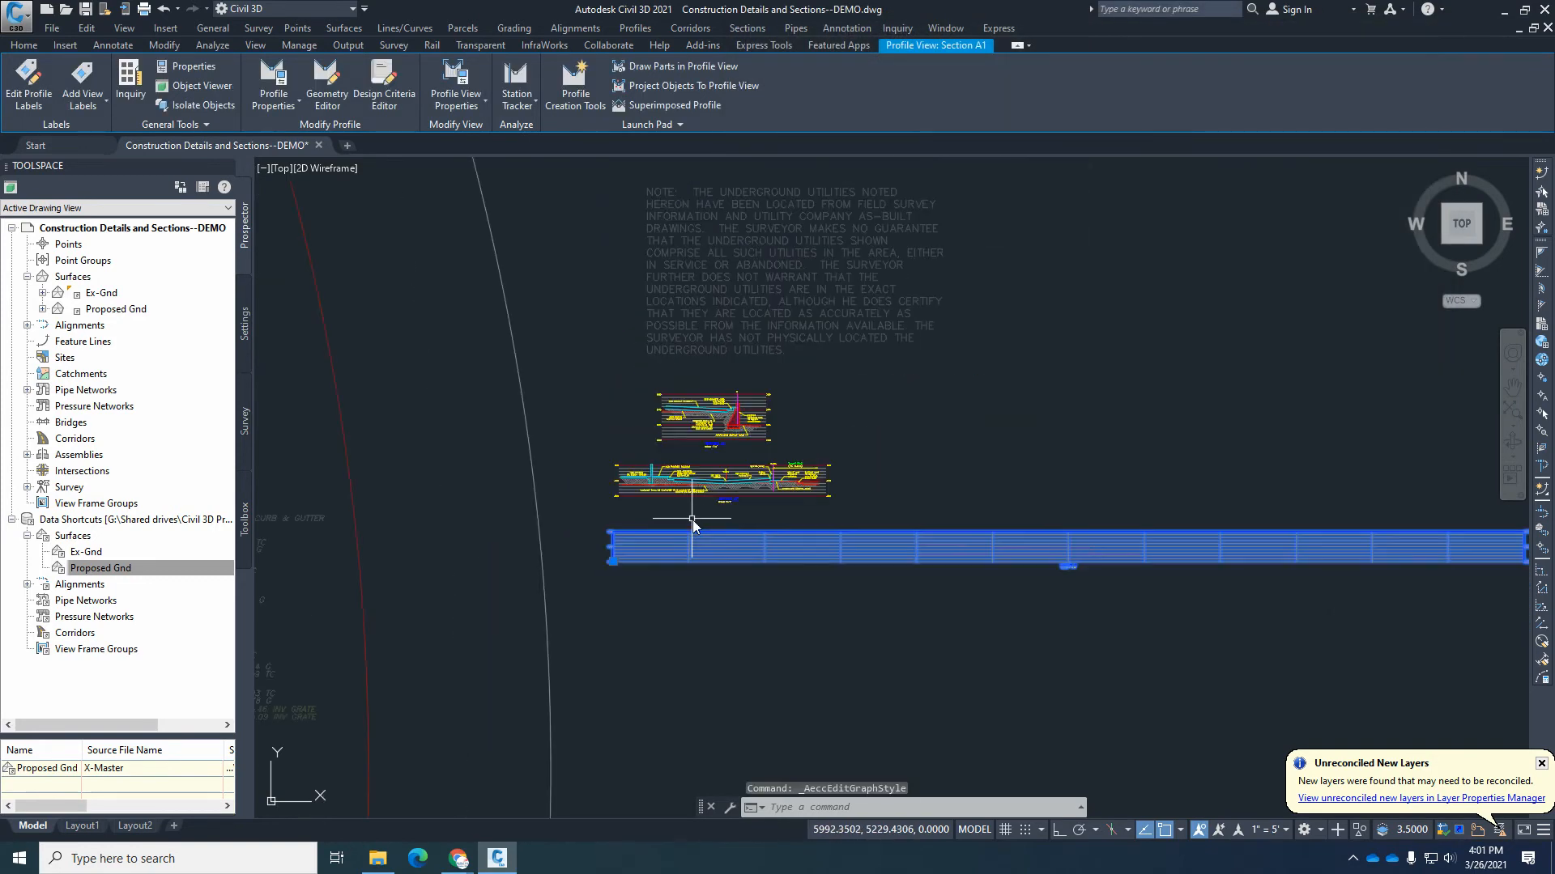
scroll(1357, 566, "up", 6)
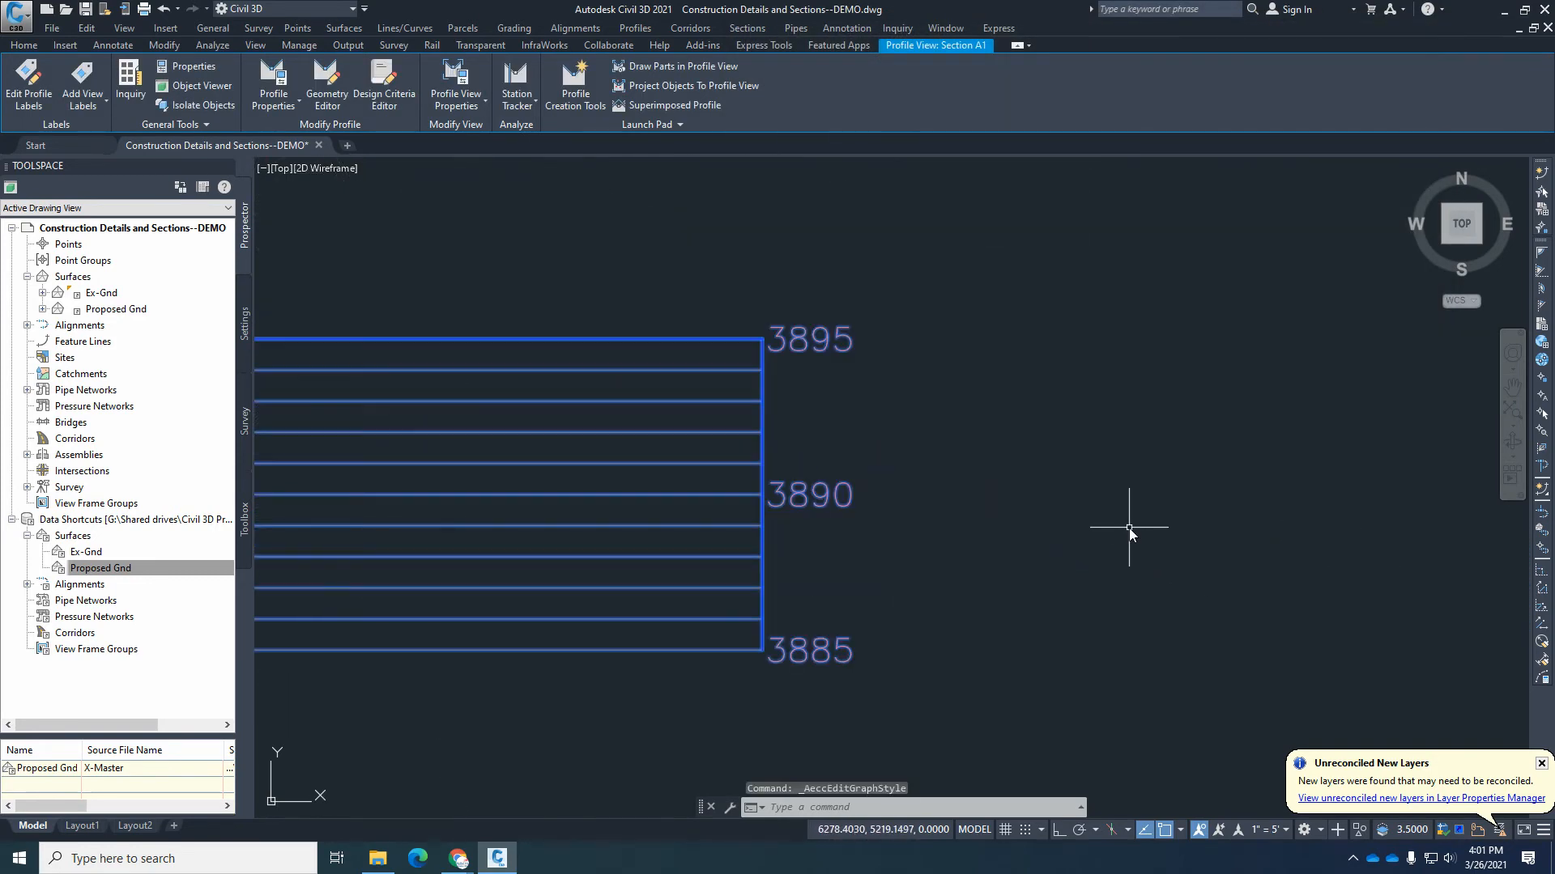
scroll(1130, 531, "down", 6)
scroll(886, 538, "up", 4)
scroll(660, 526, "down", 1)
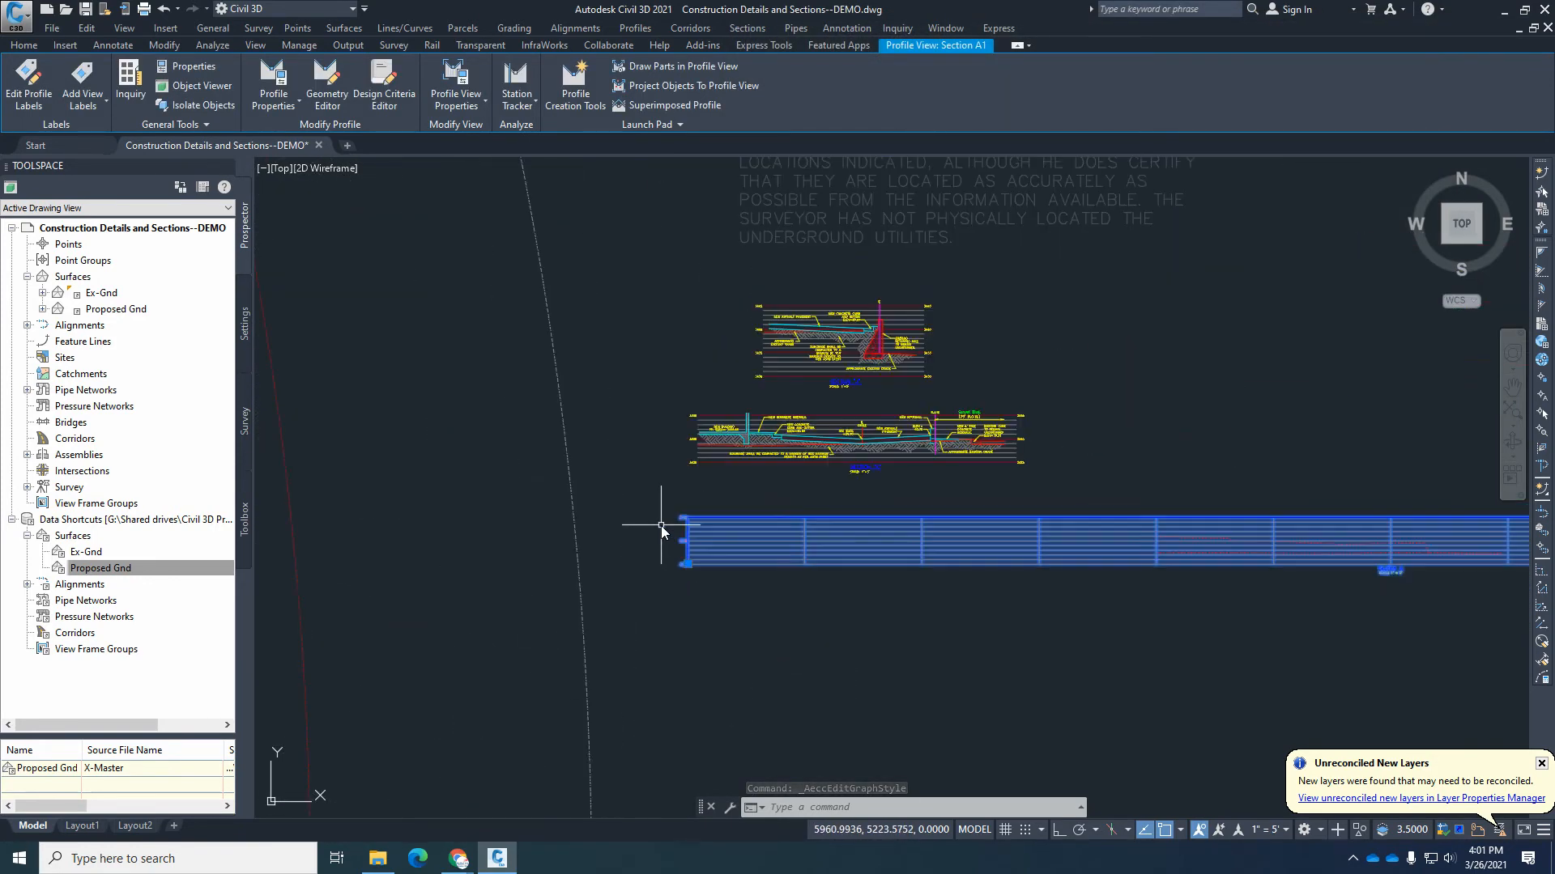
scroll(661, 526, "down", 1)
scroll(852, 531, "up", 2)
key("Escape")
key("Escape")
Turn off the visibility of the Left Axis and Right Axis components in the profile view's style.
left_click(782, 512)
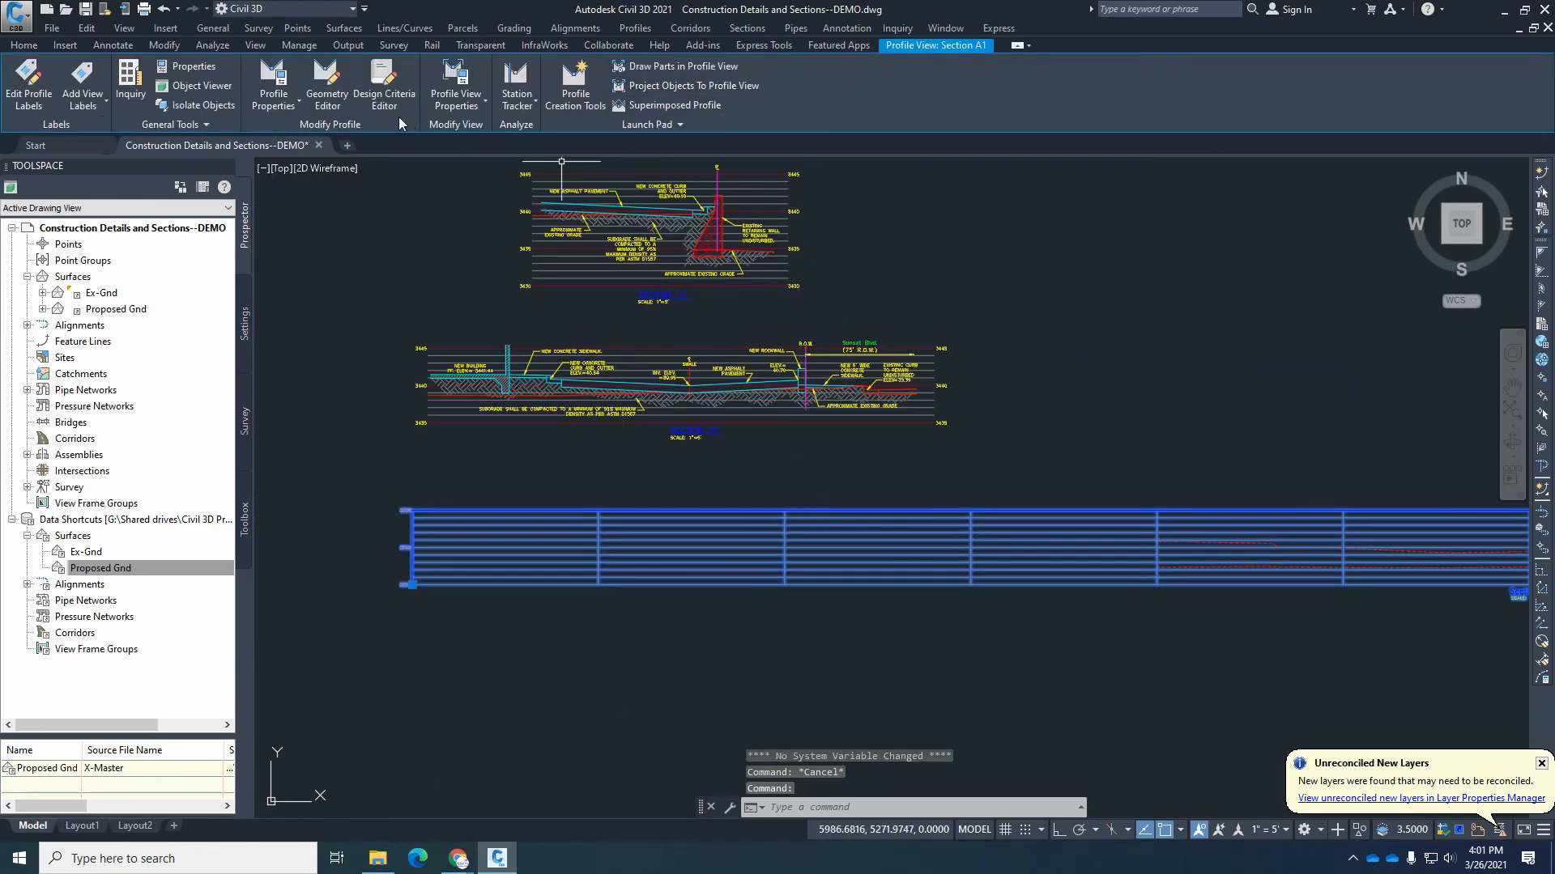
left_click(455, 99)
left_click(486, 162)
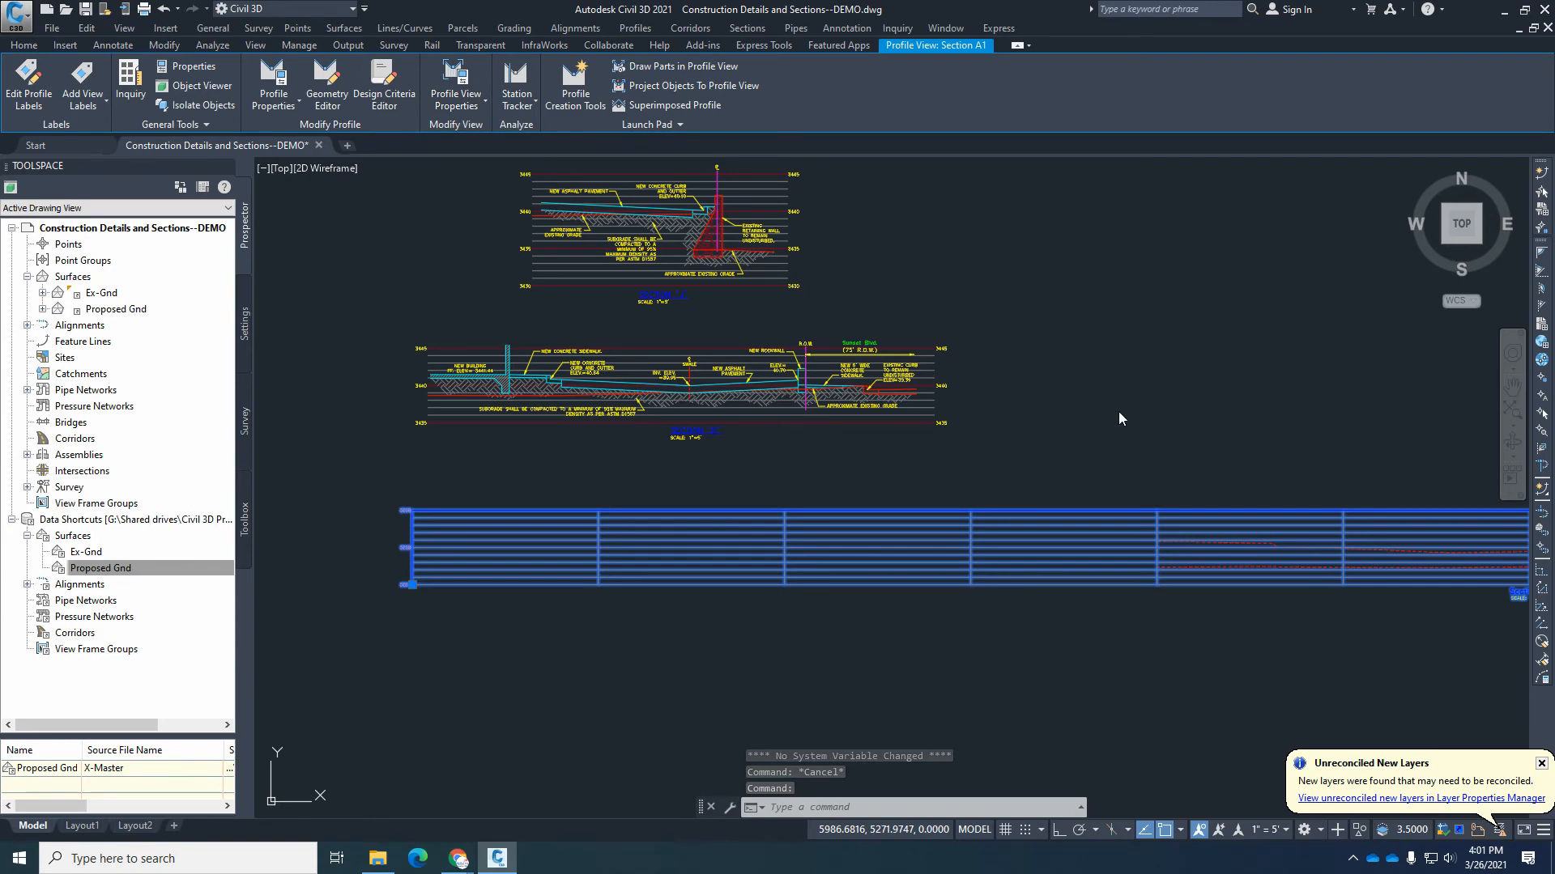
left_click(1080, 52)
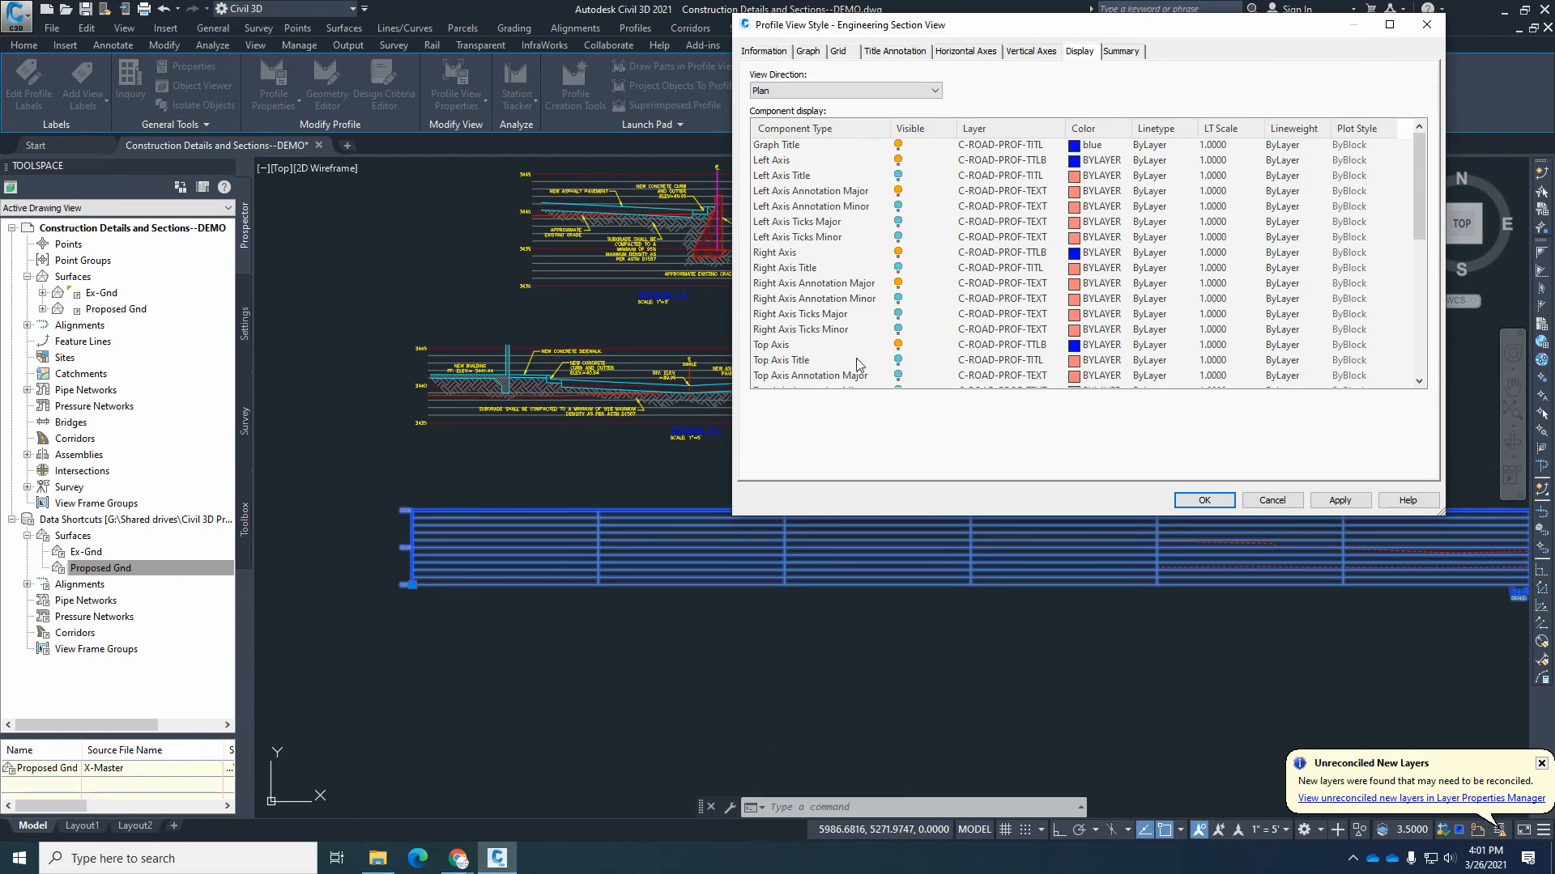
left_click(898, 160)
left_click(1330, 503)
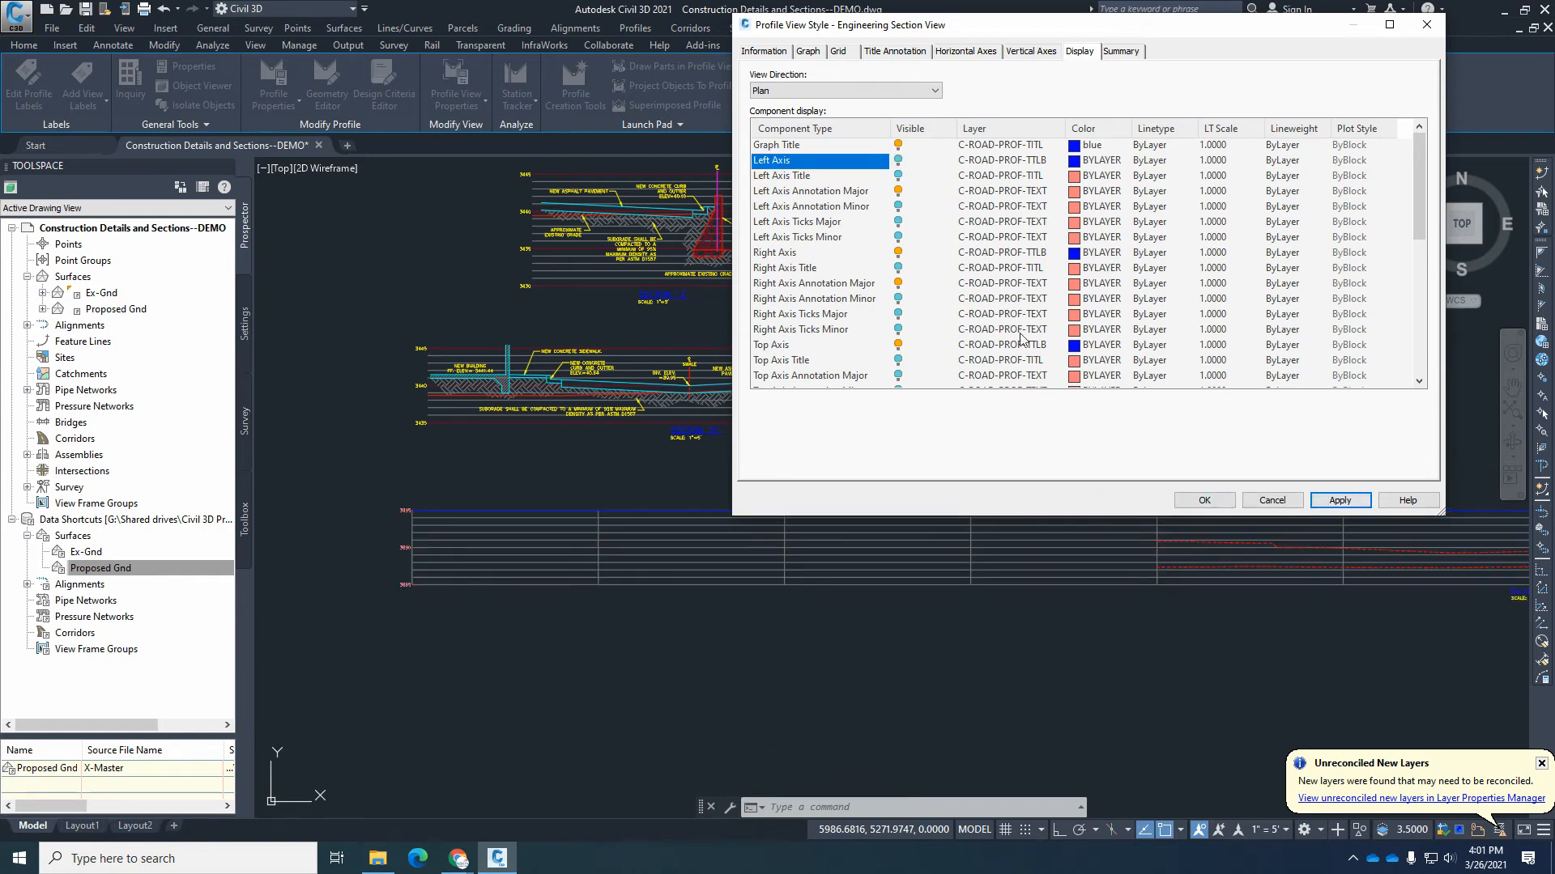
left_click(897, 255)
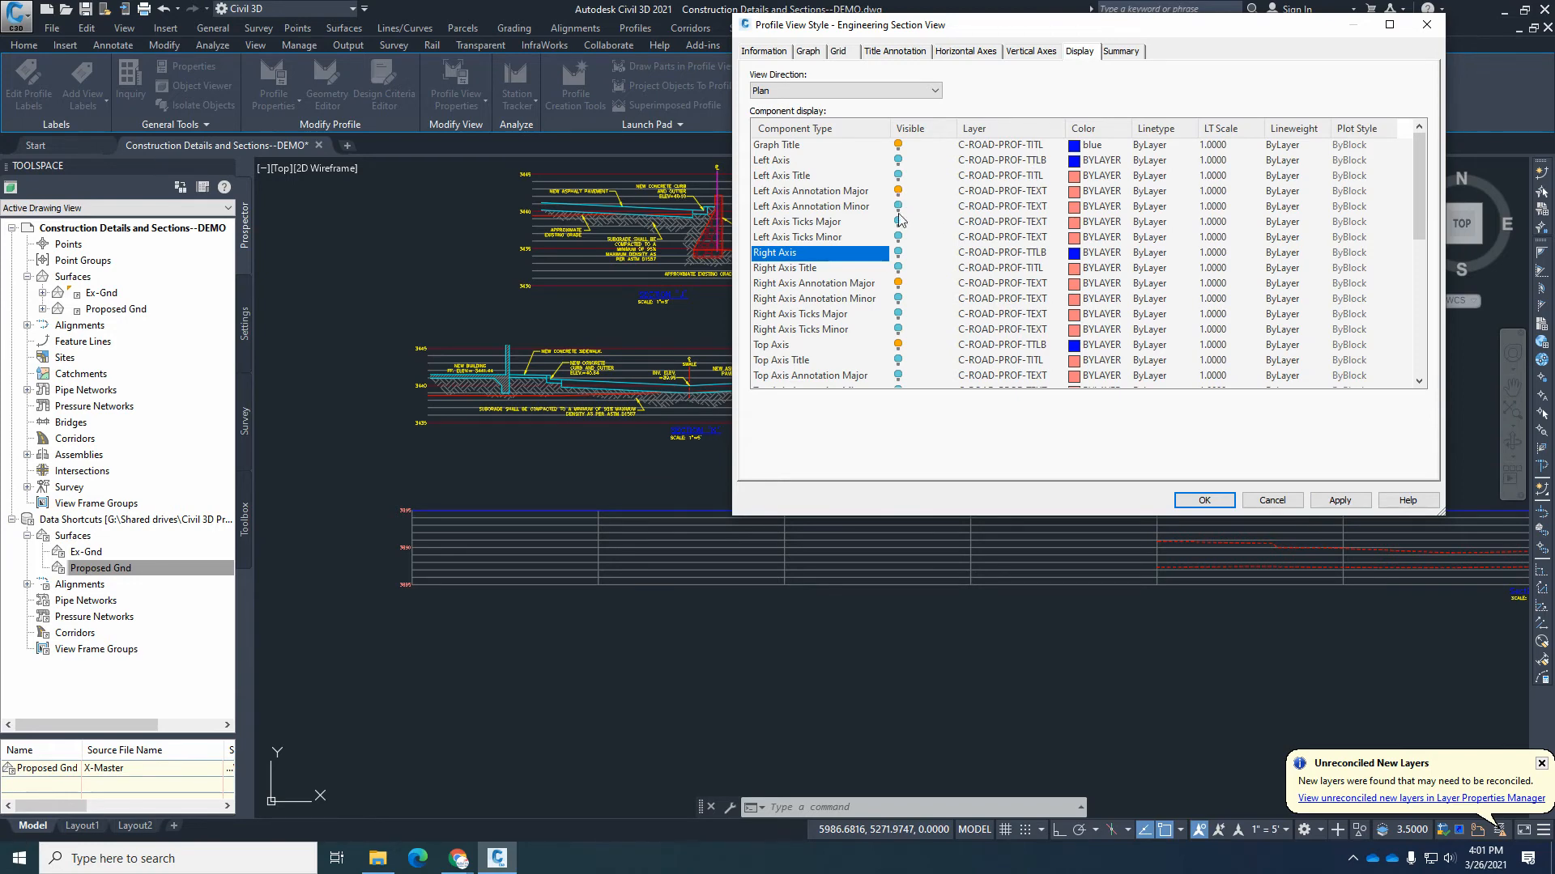
Try hiding the Grid Horizontal Major and Grid Horizontal Minor components, and restore their visibility.
left_click_drag(1420, 219, 1422, 350)
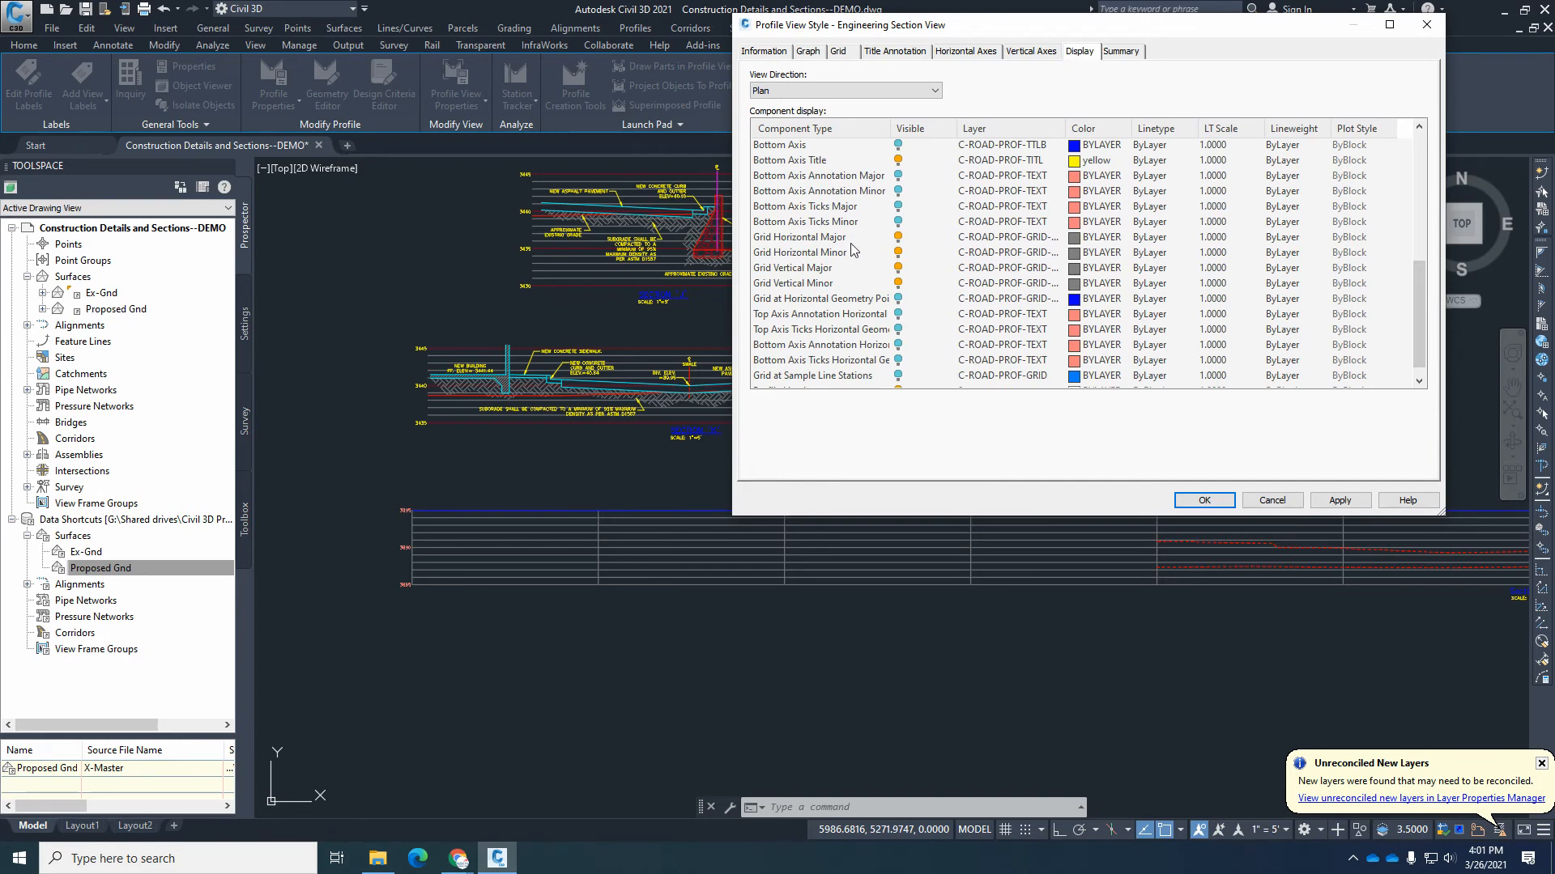
left_click(897, 238)
left_click(899, 253)
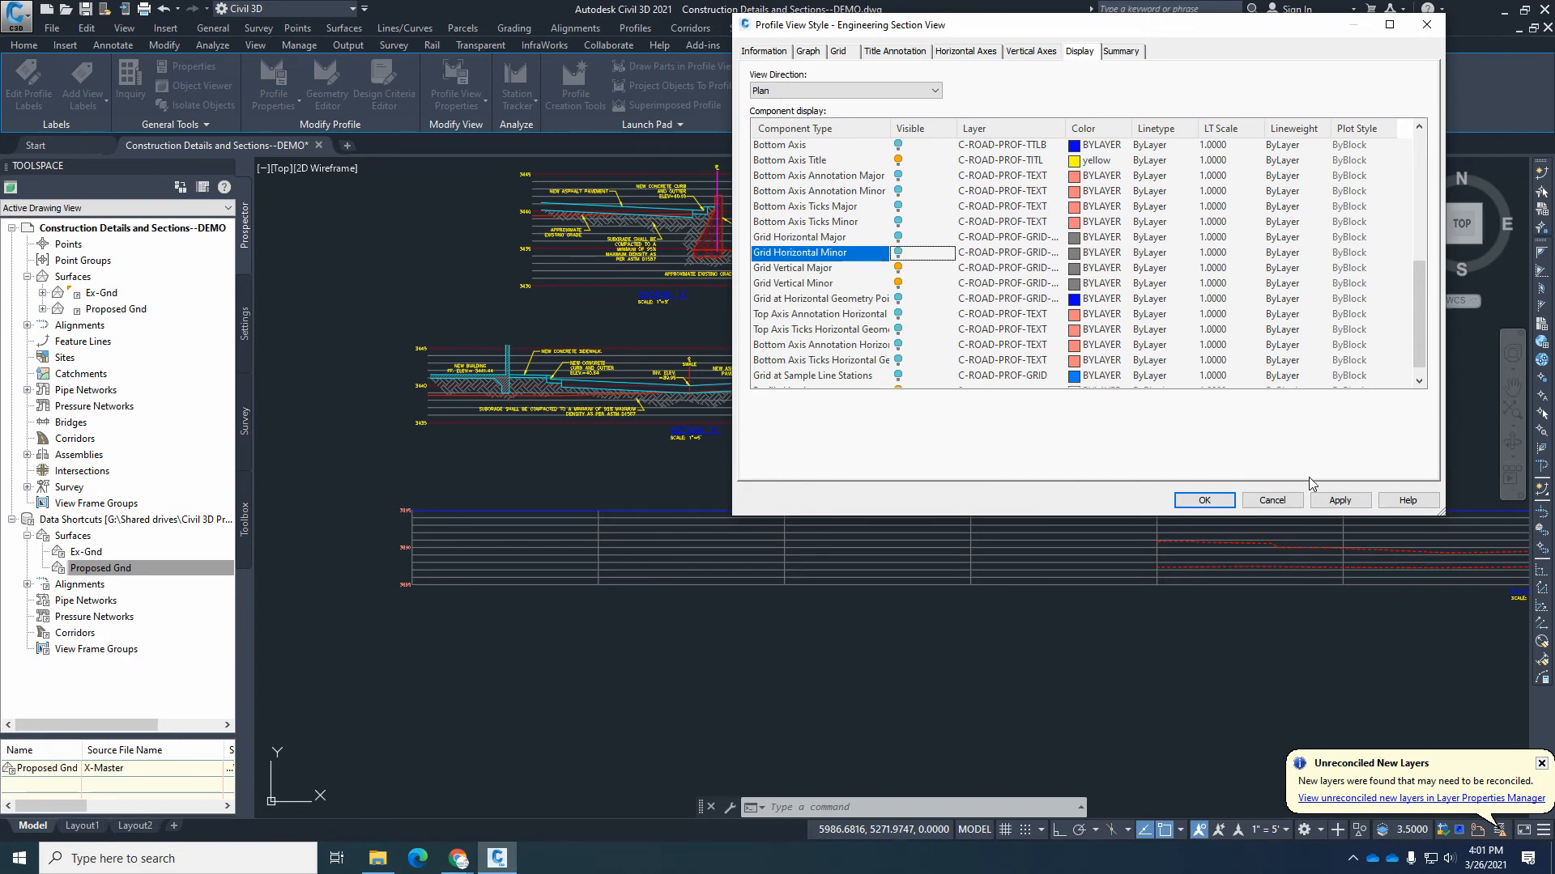
left_click(1340, 500)
left_click(897, 237)
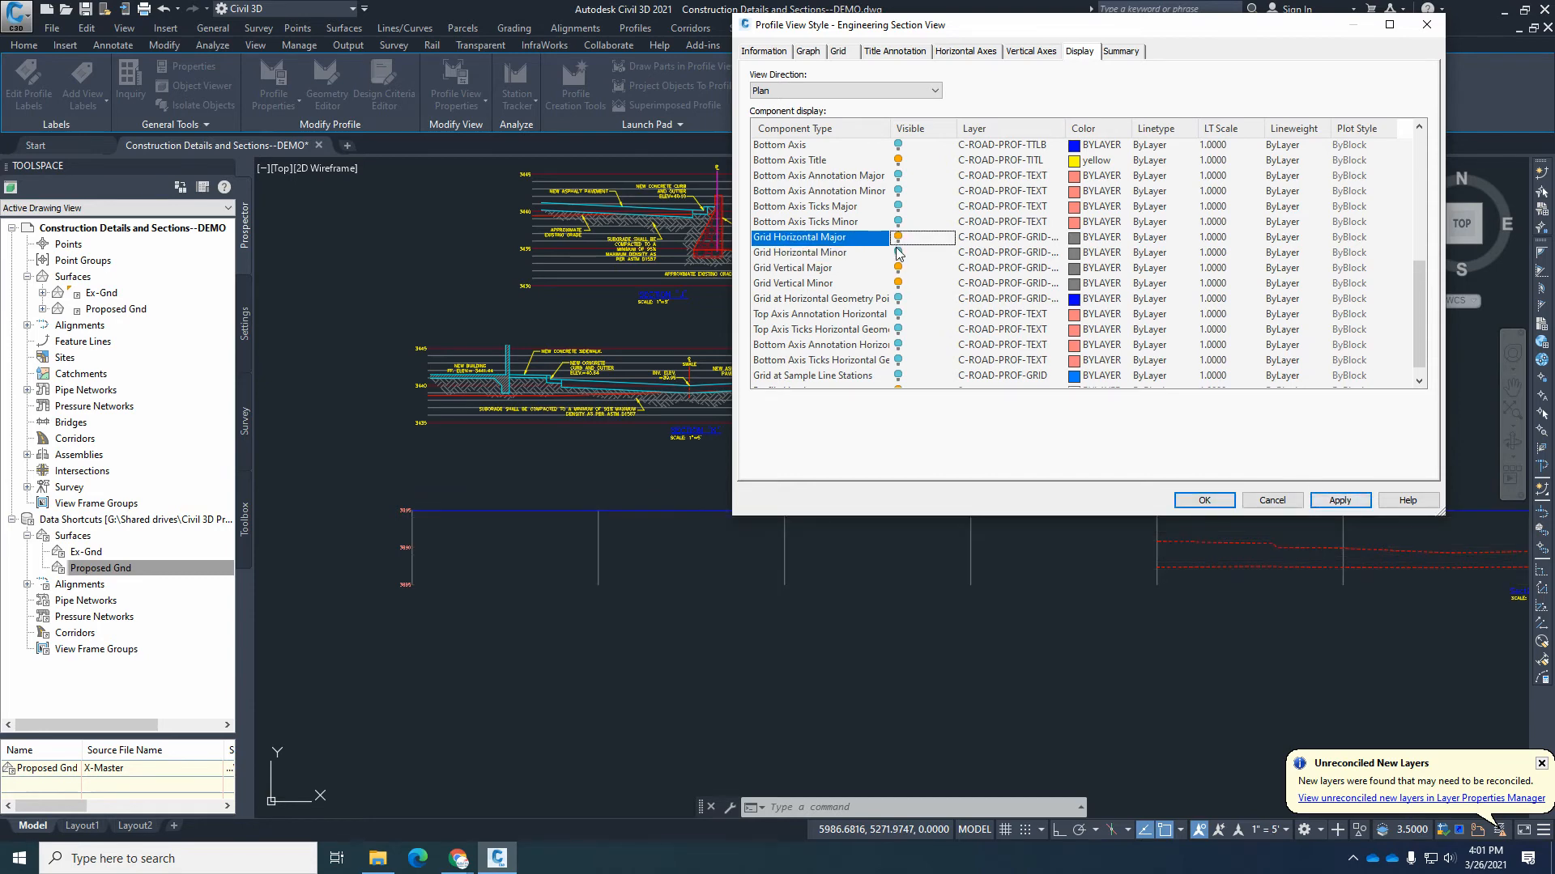
left_click(899, 253)
left_click(1338, 502)
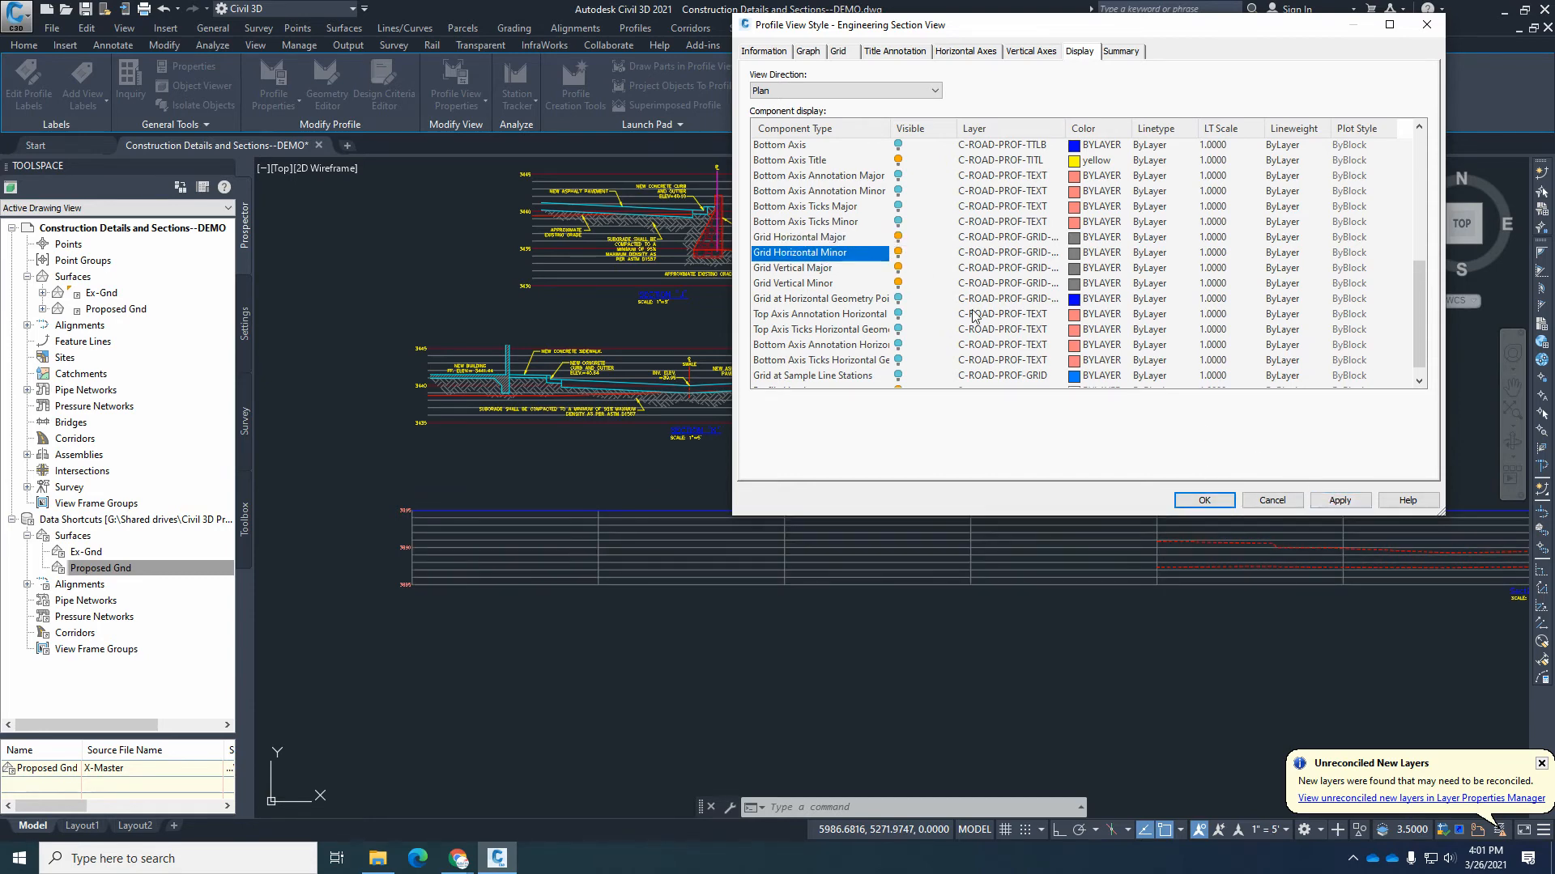
Turn off the Grid Vertical Major, Grid Vertical Minor and Top Axis components and apply the style changes.
left_click(897, 269)
left_click(897, 284)
left_click(1340, 502)
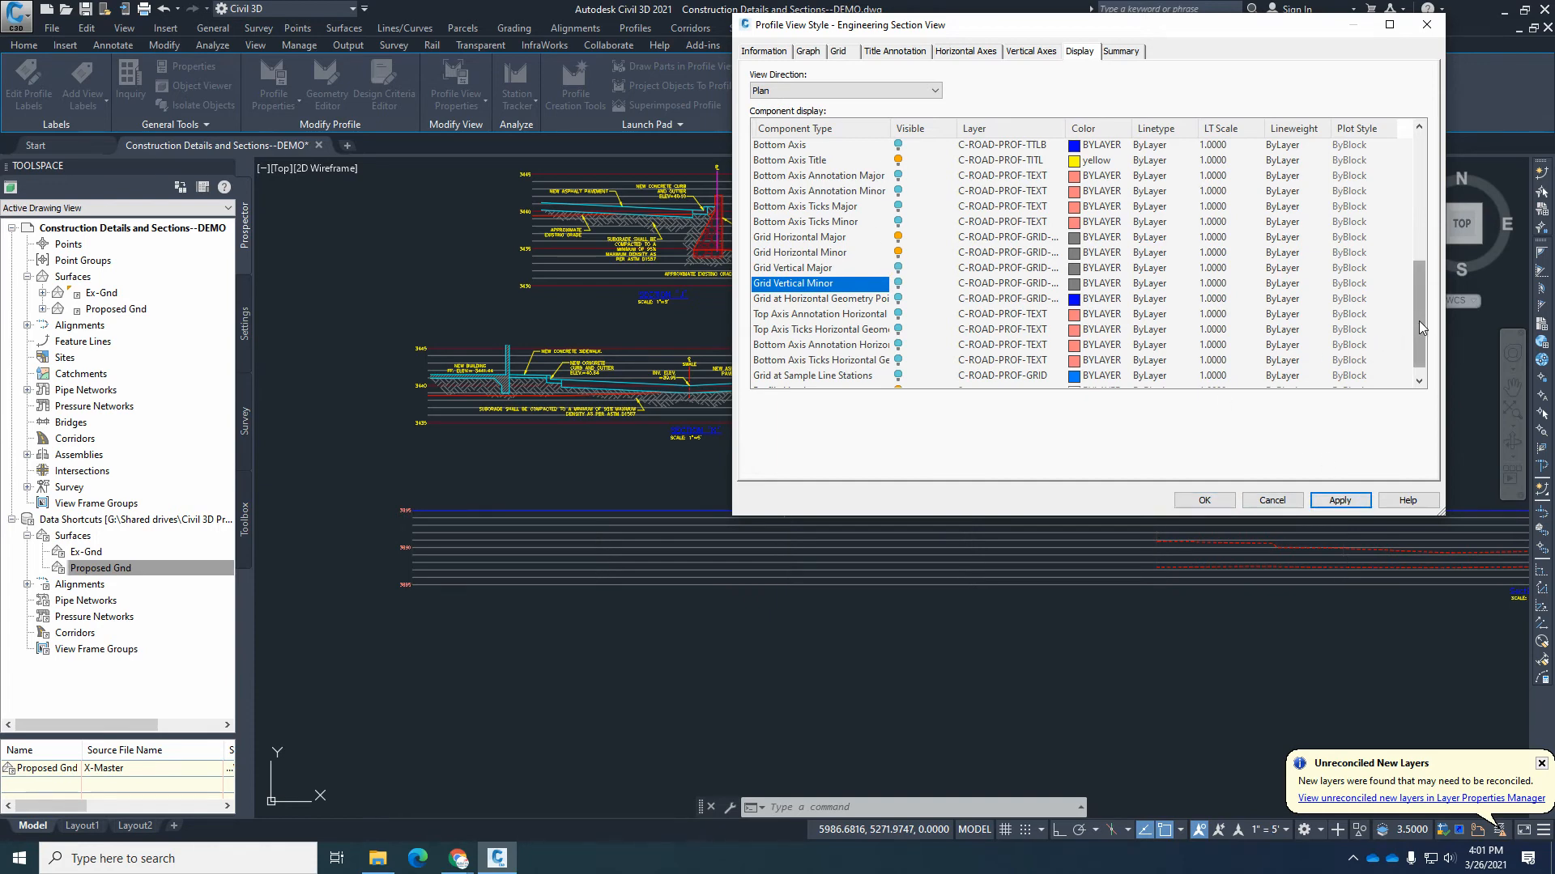
left_click_drag(1418, 321, 1419, 252)
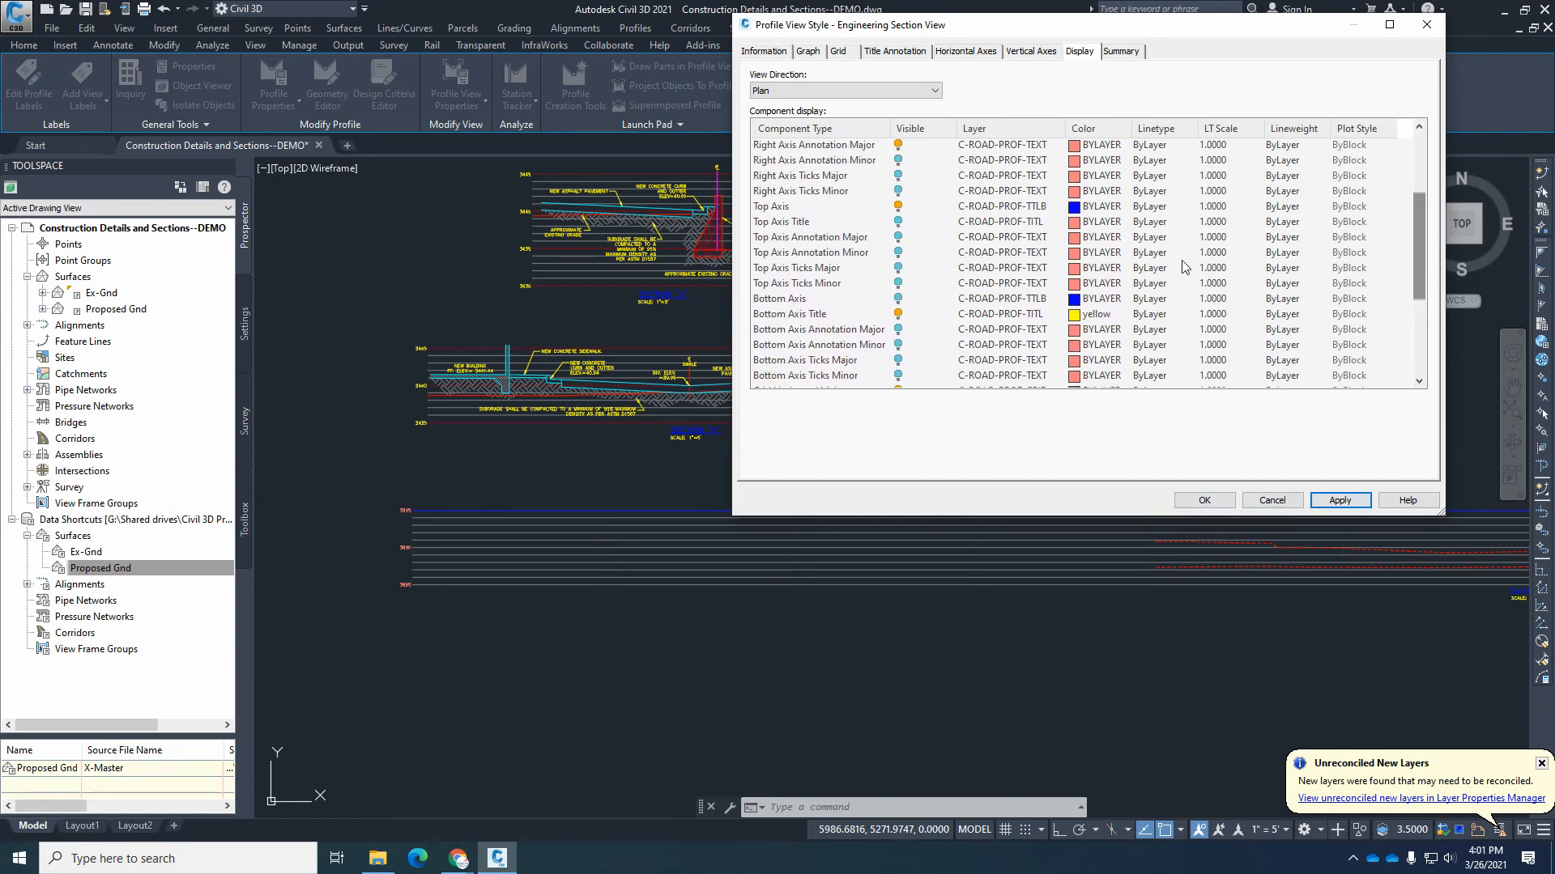
left_click(897, 207)
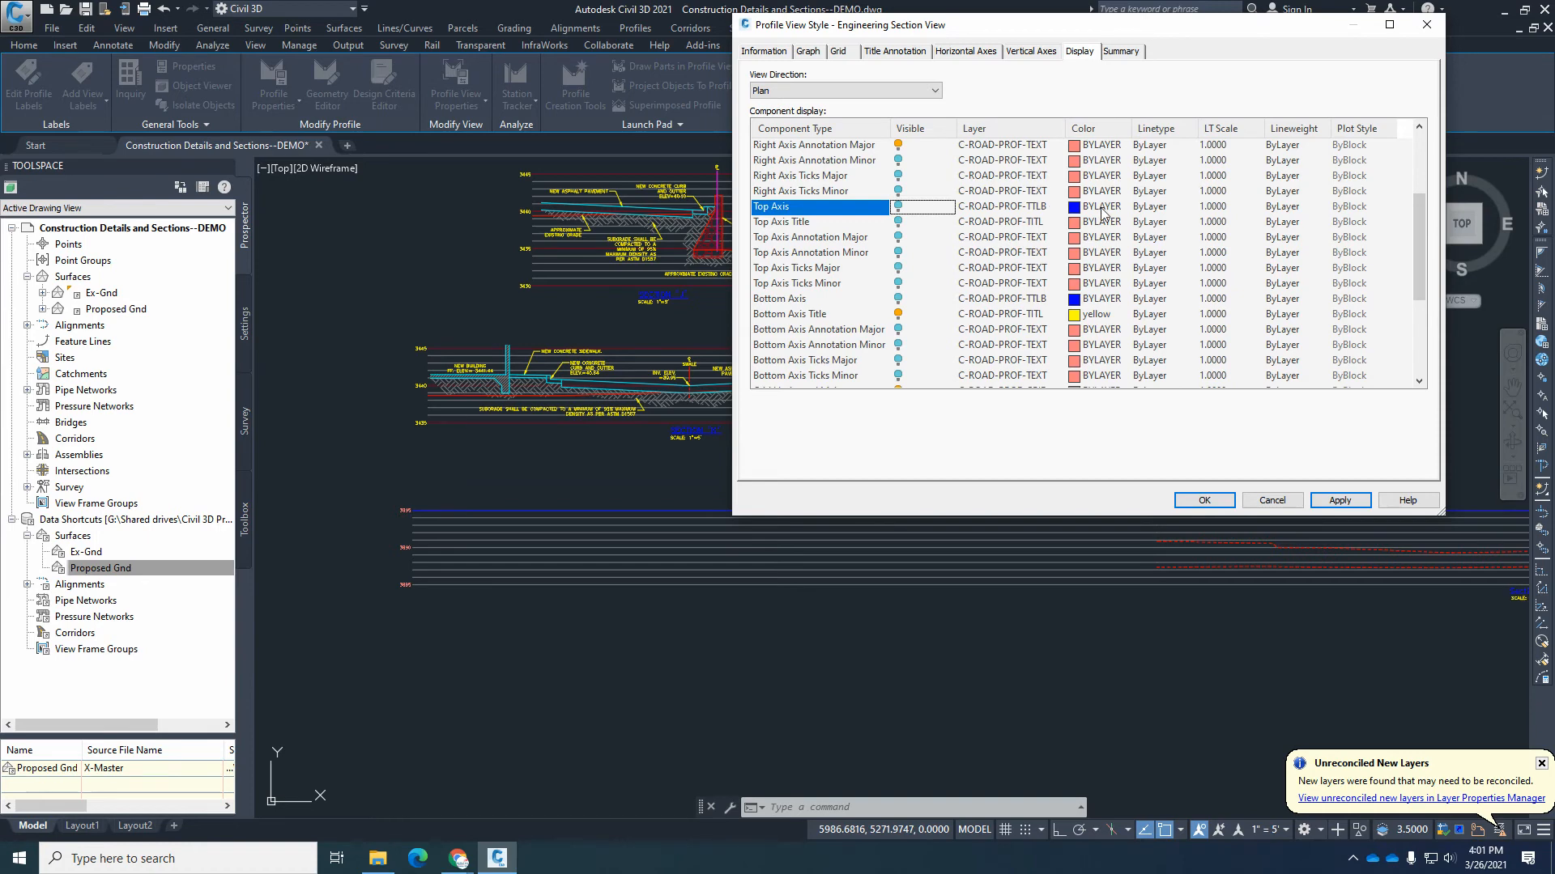
left_click(1340, 500)
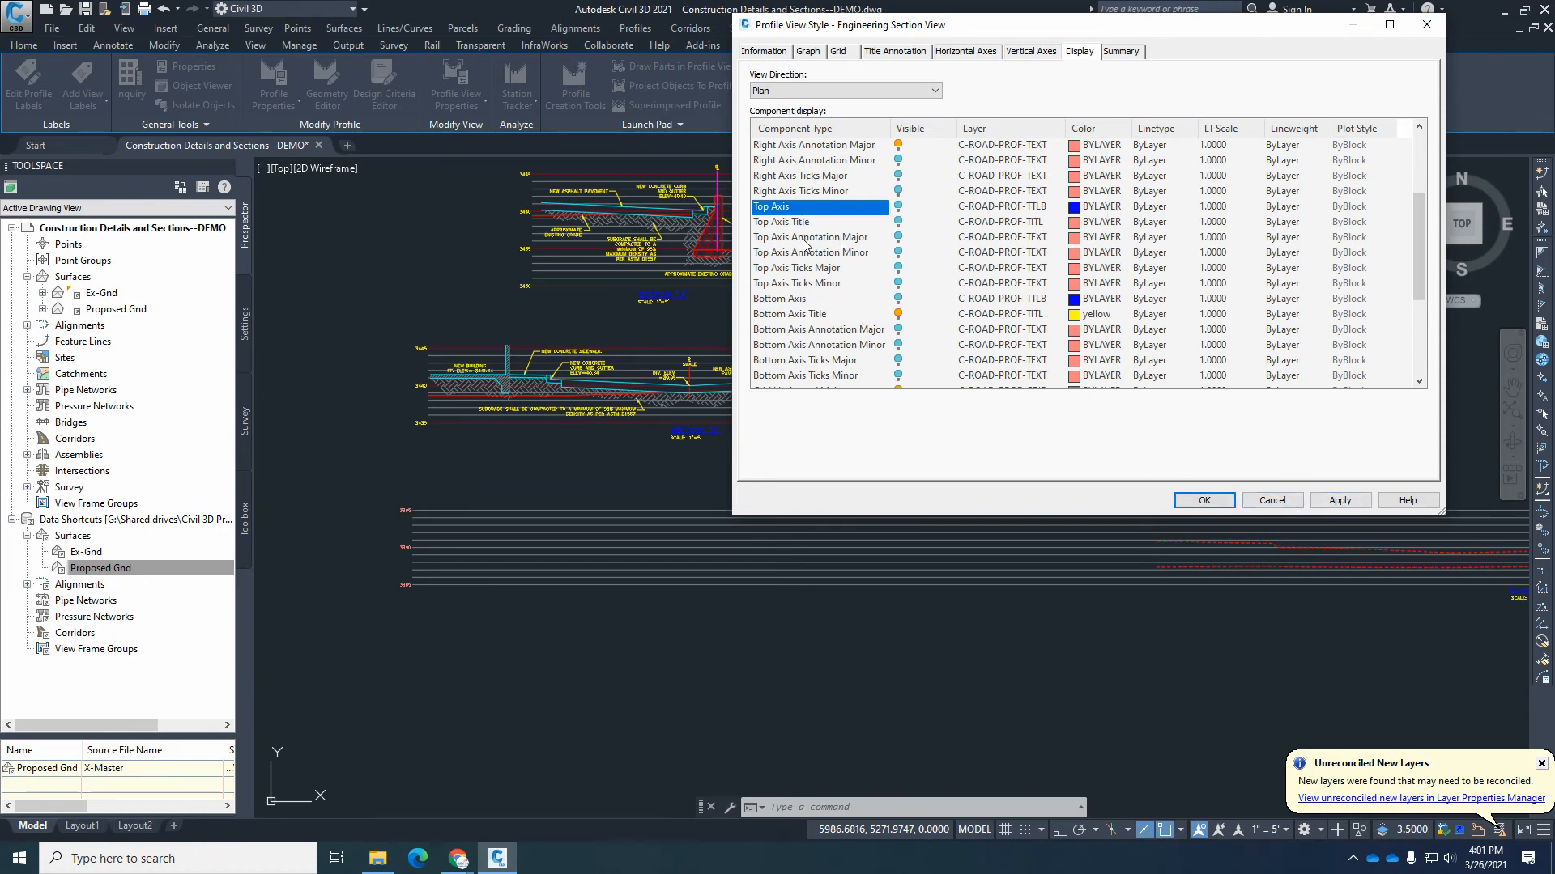
Set the color of the Grid Horizontal Major component to 244.
scroll(800, 310, "down", 4)
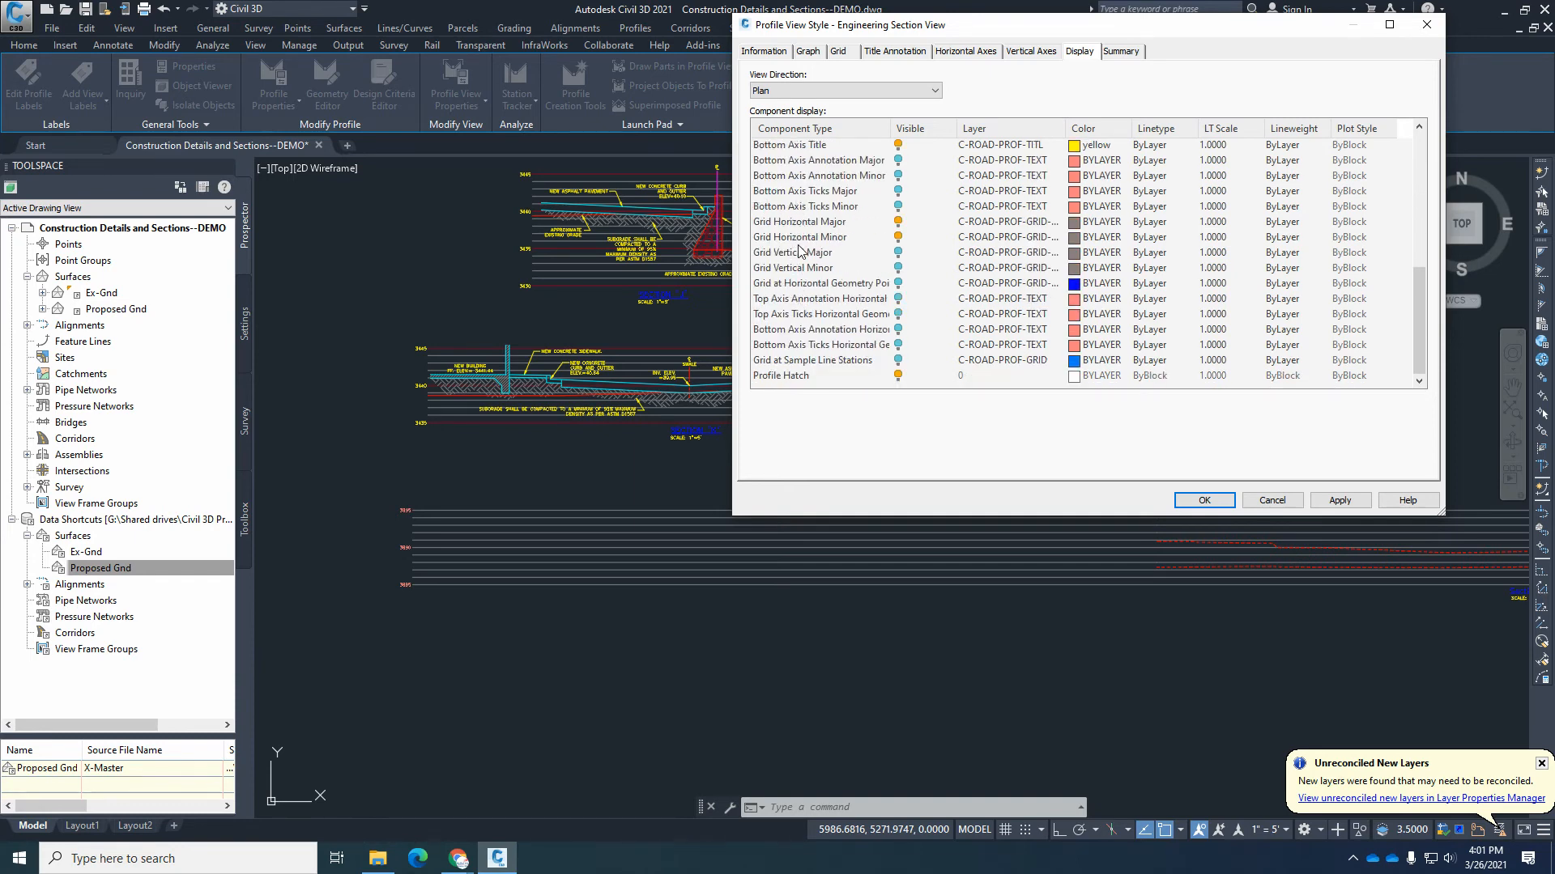
left_click(798, 223)
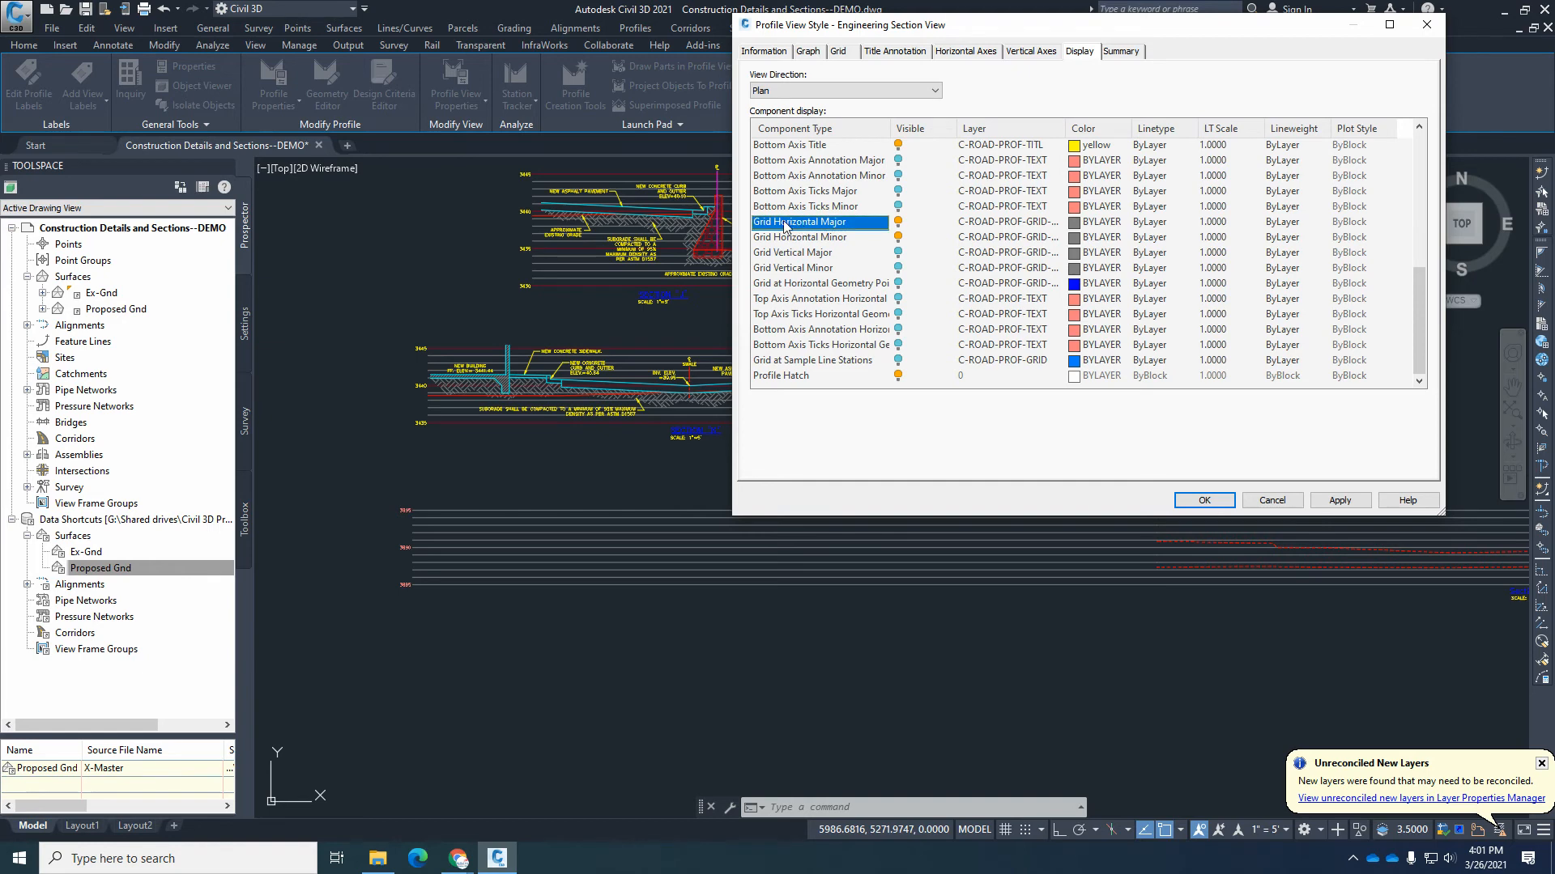
left_click(1086, 224)
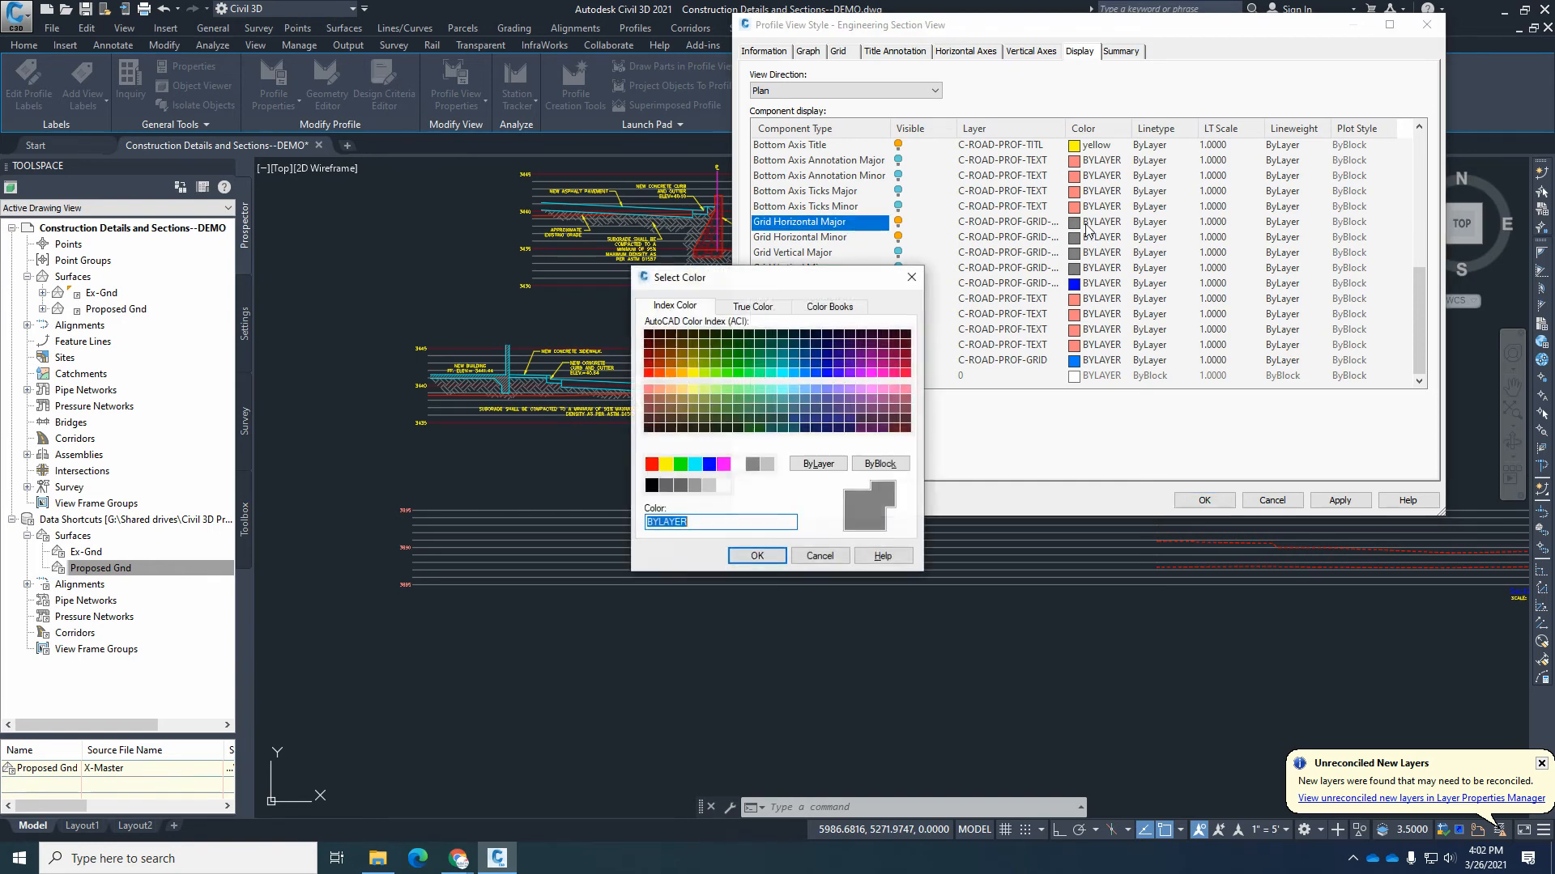
type("240")
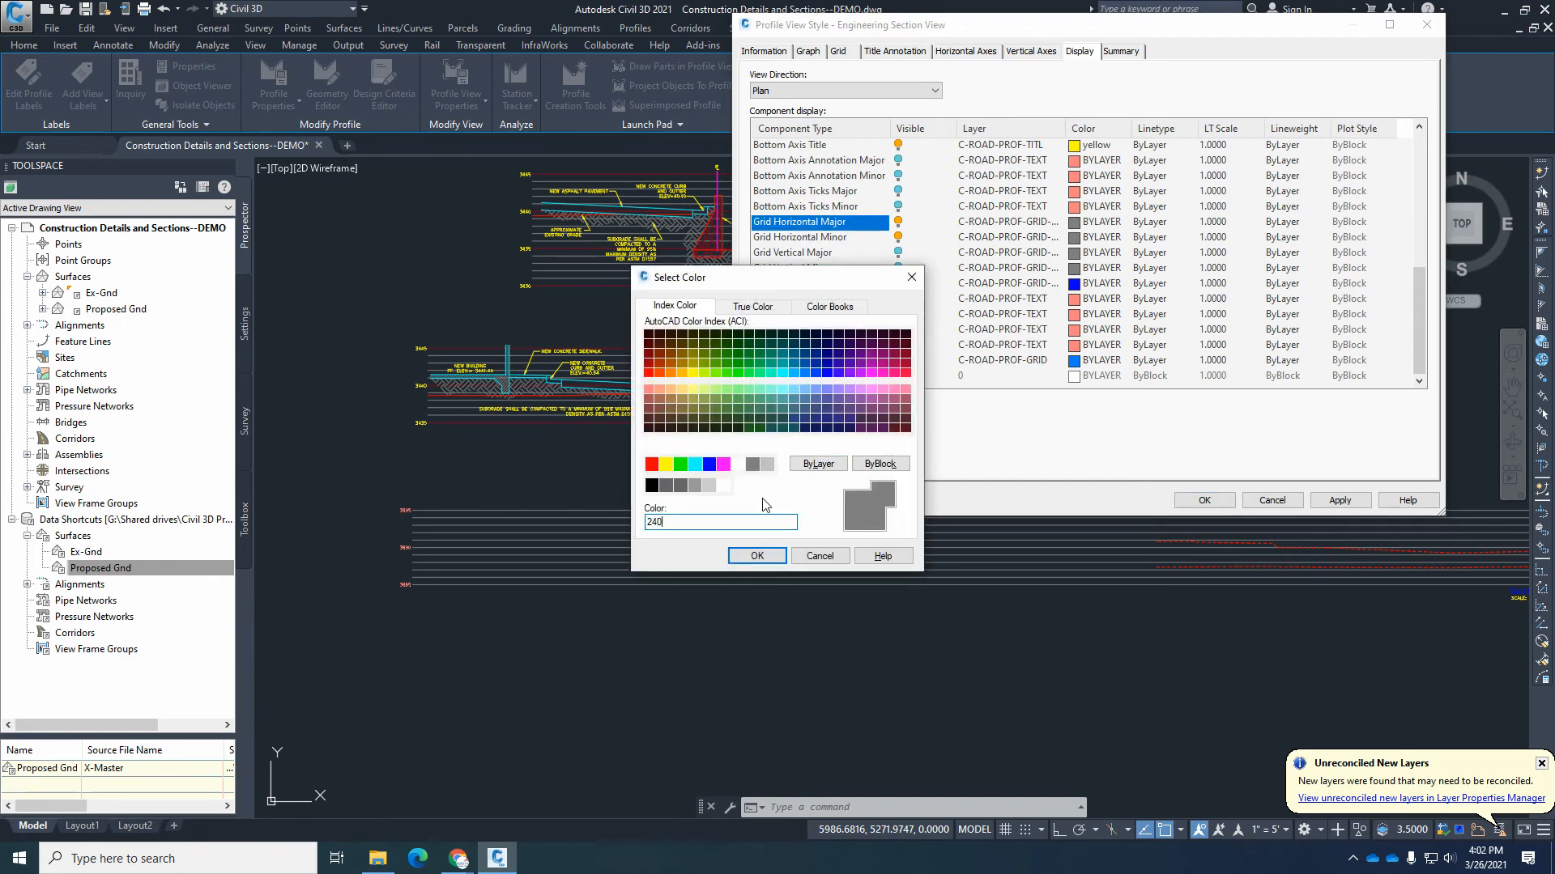
left_click(757, 556)
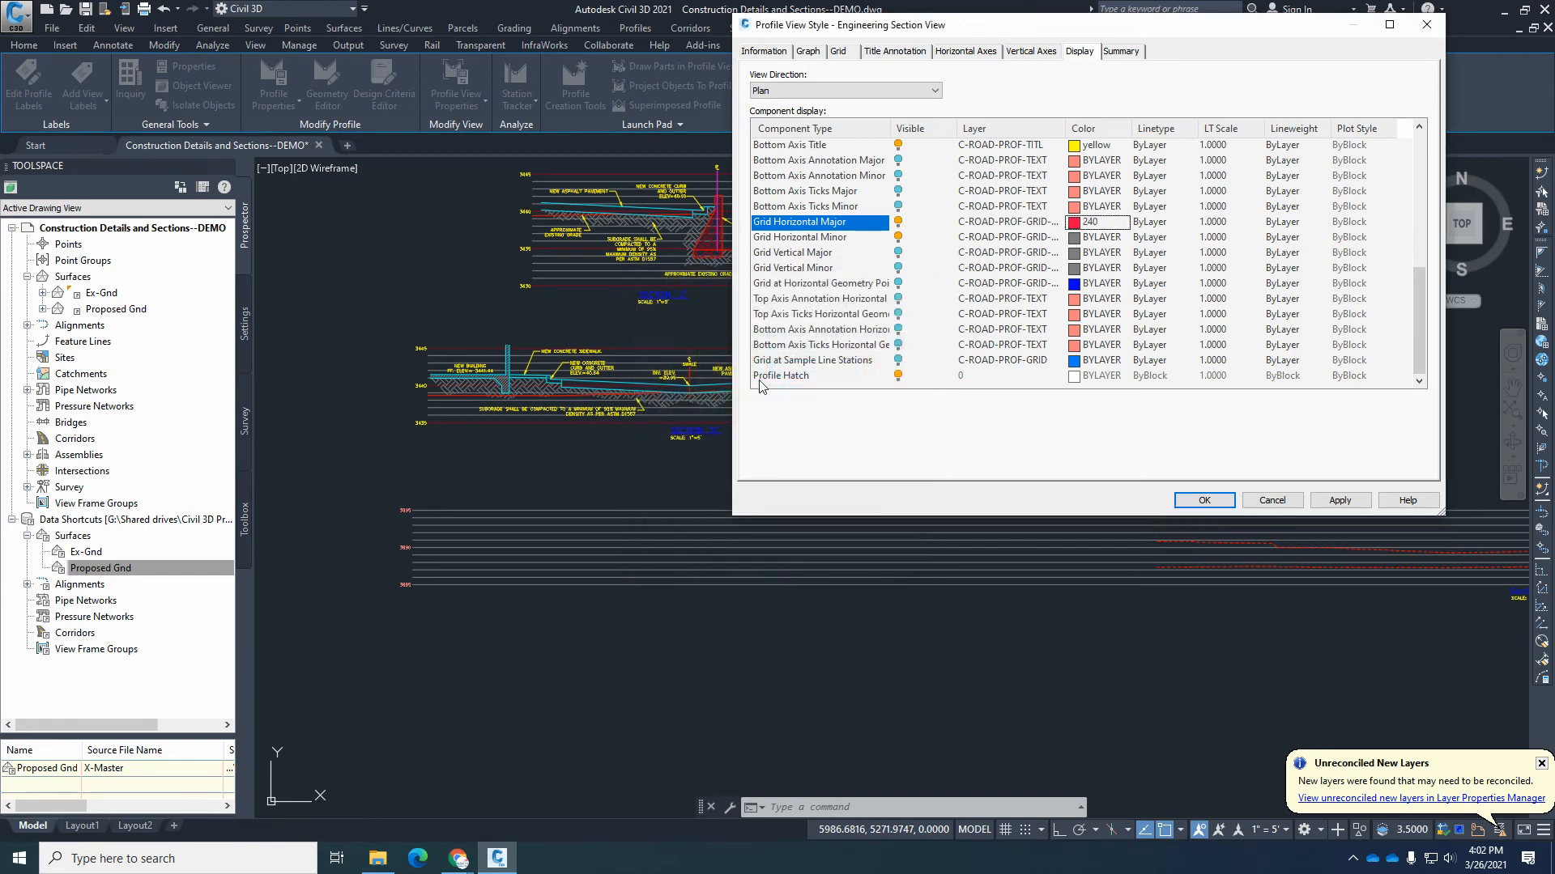
left_click(1073, 224)
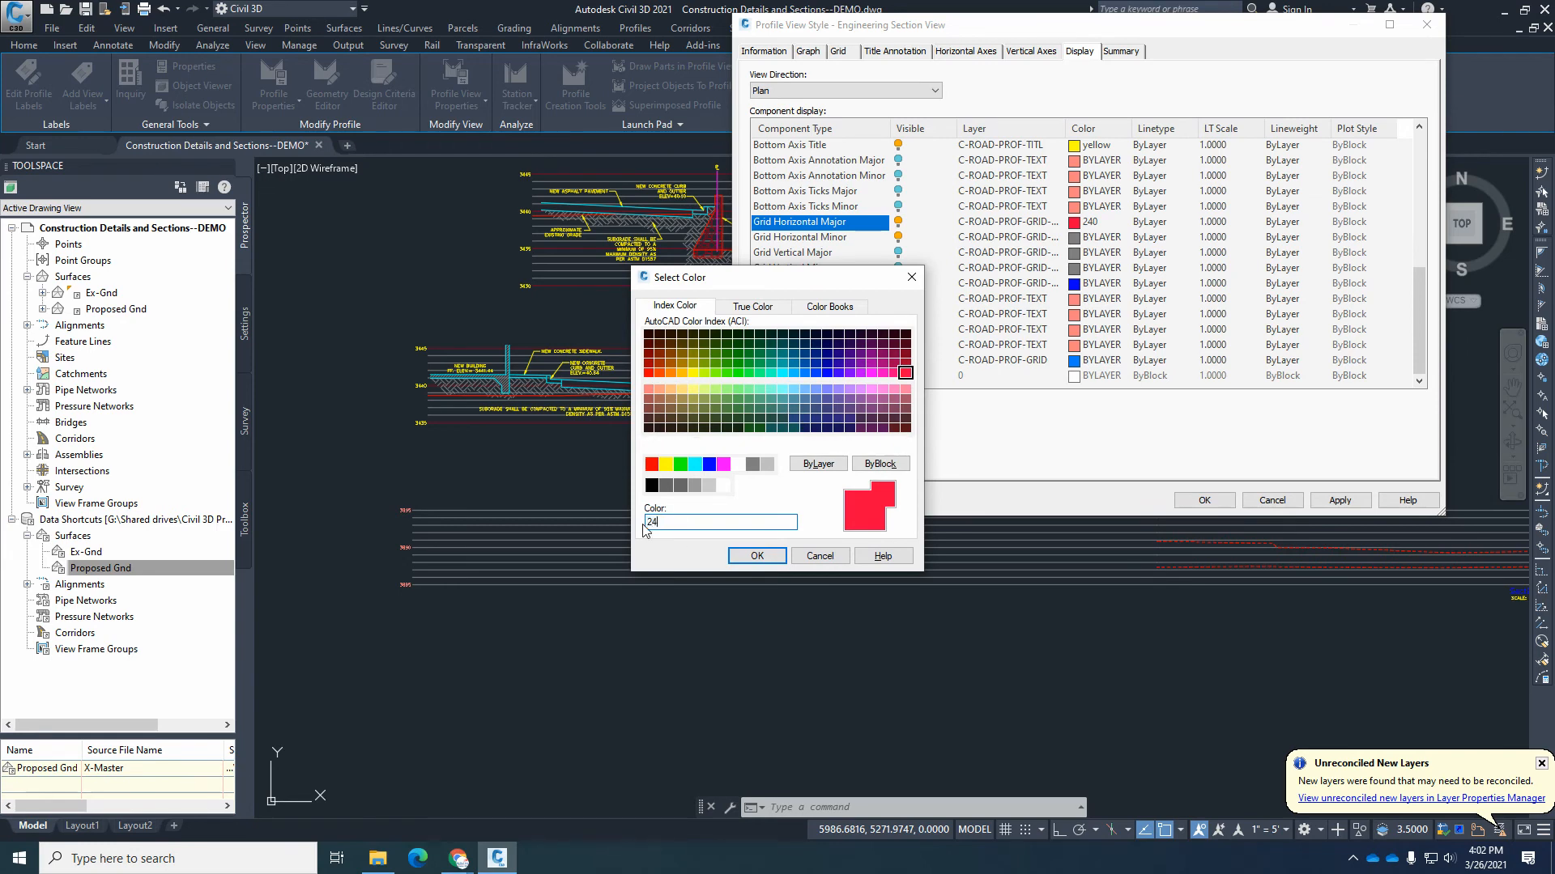
left_click(764, 562)
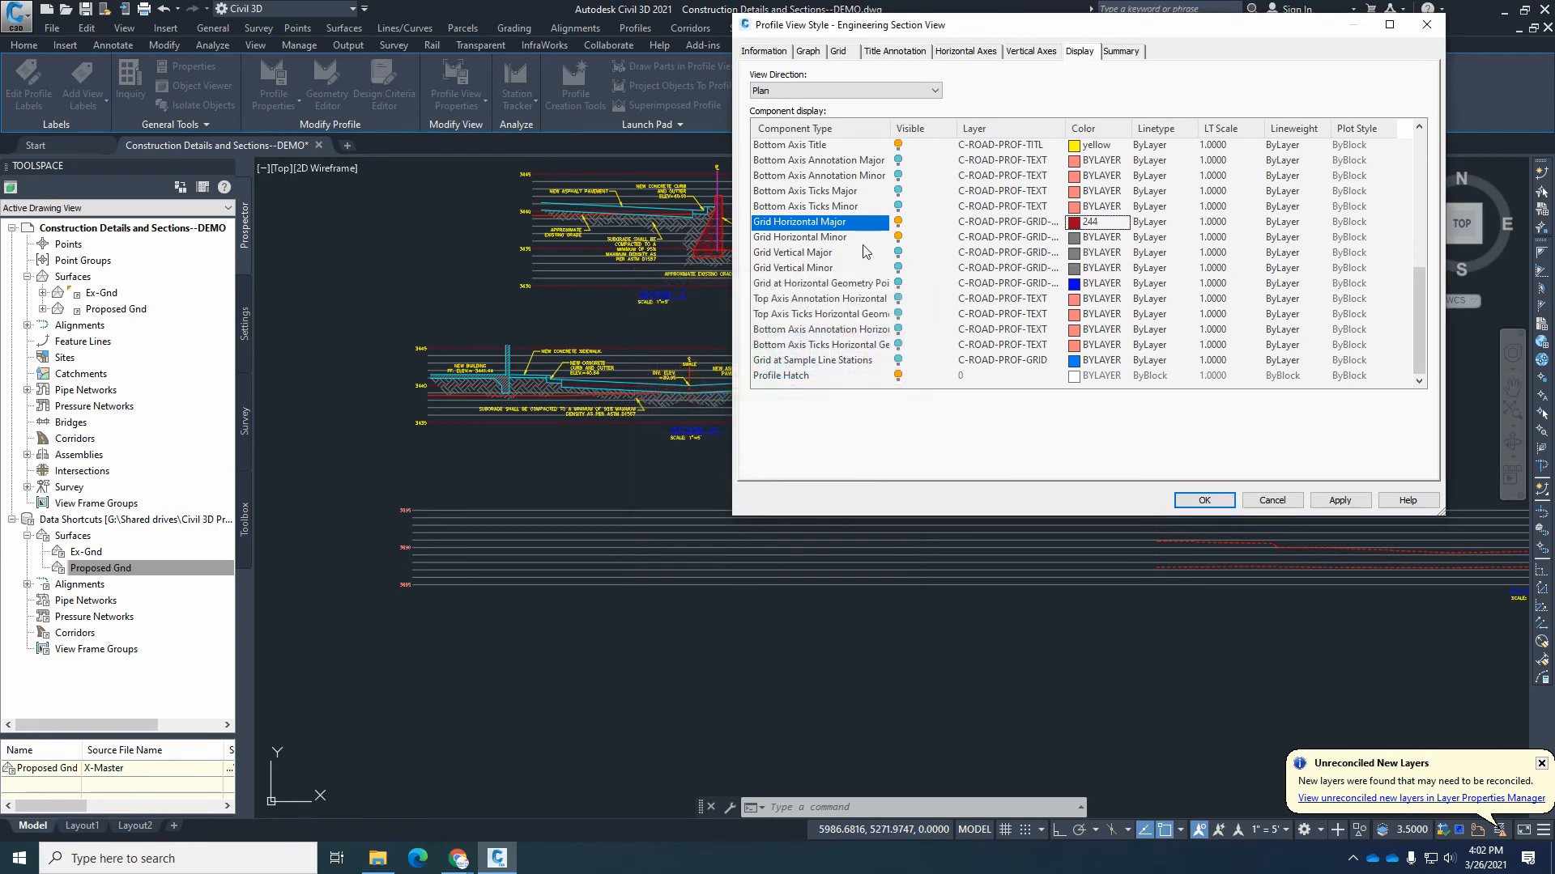
Set the color of the Grid Horizontal Minor component to 8.
left_click(1109, 238)
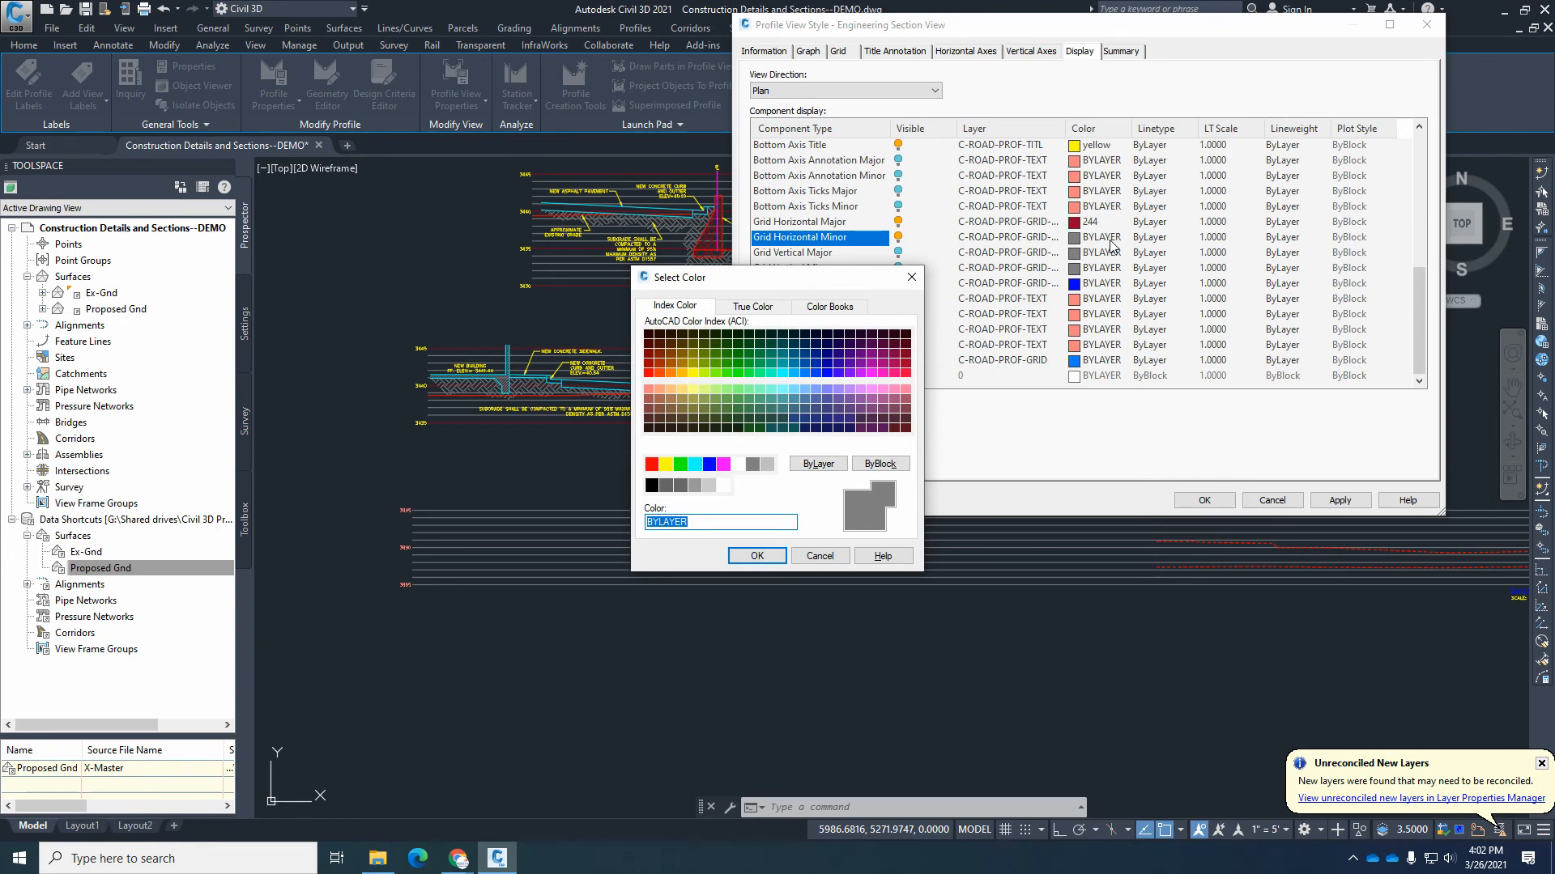
type("8")
left_click(761, 555)
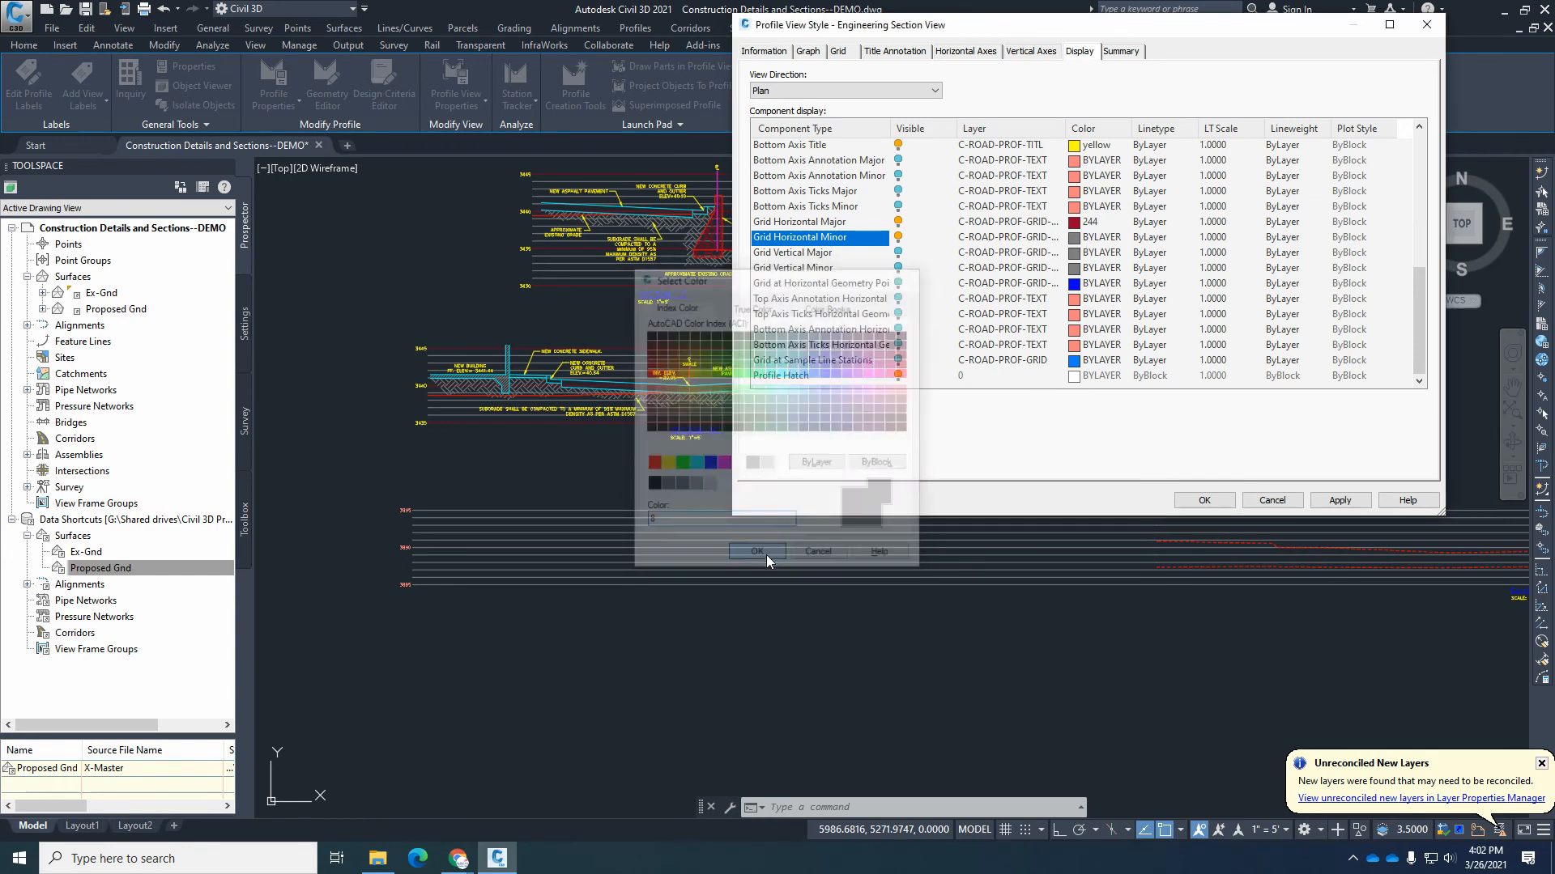
Apply the grid color changes and set the color of the Left Axis Annotation Major component to yellow.
left_click(1345, 503)
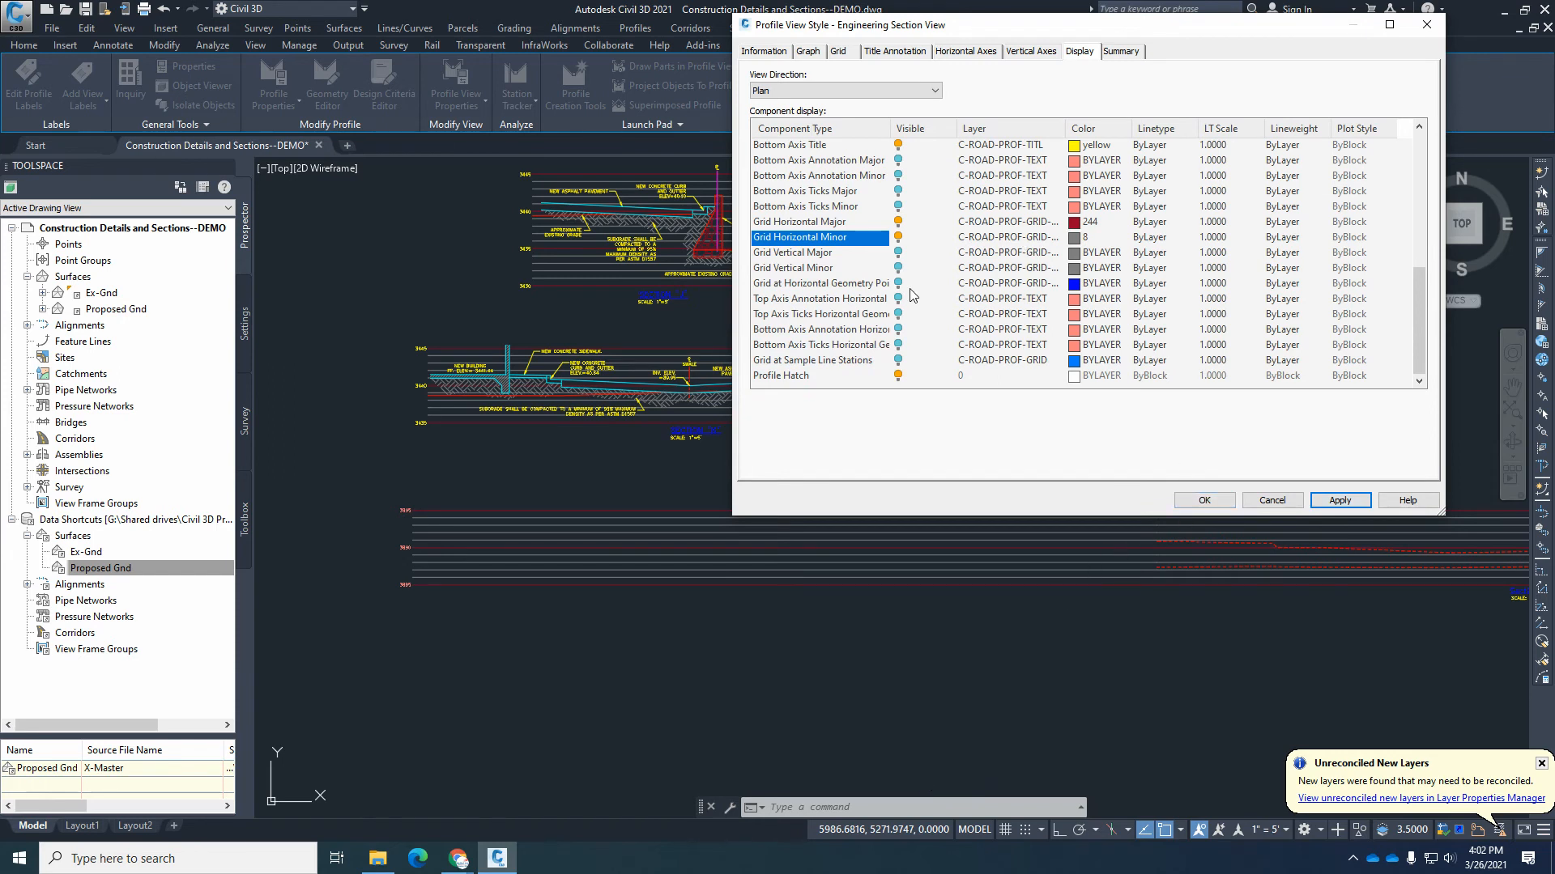
left_click_drag(1417, 302, 1424, 155)
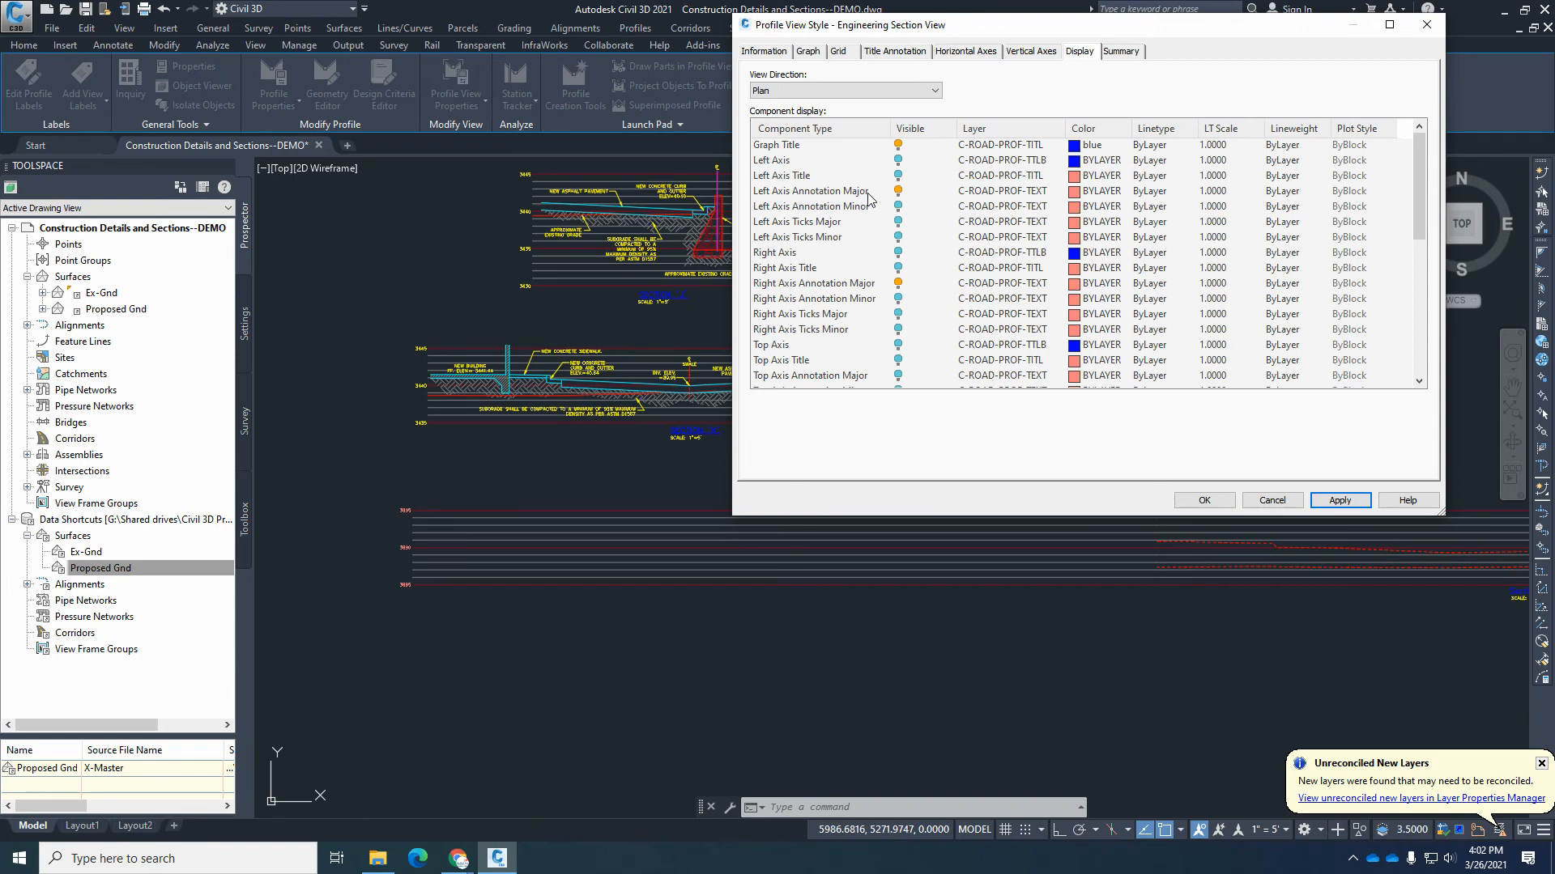
left_click(1068, 193)
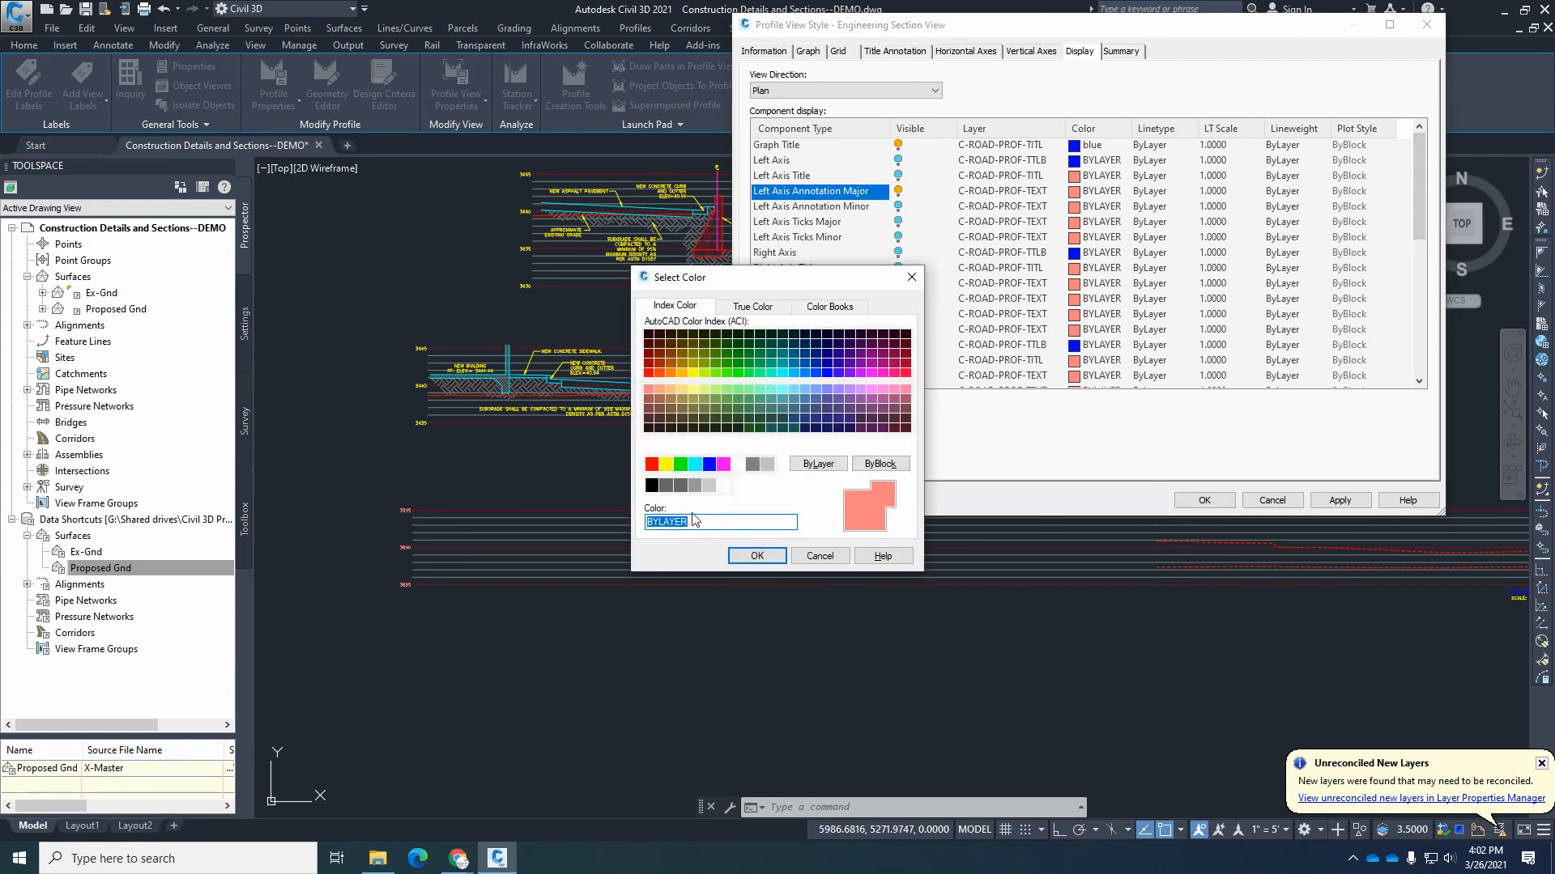
left_click(666, 464)
left_click(750, 554)
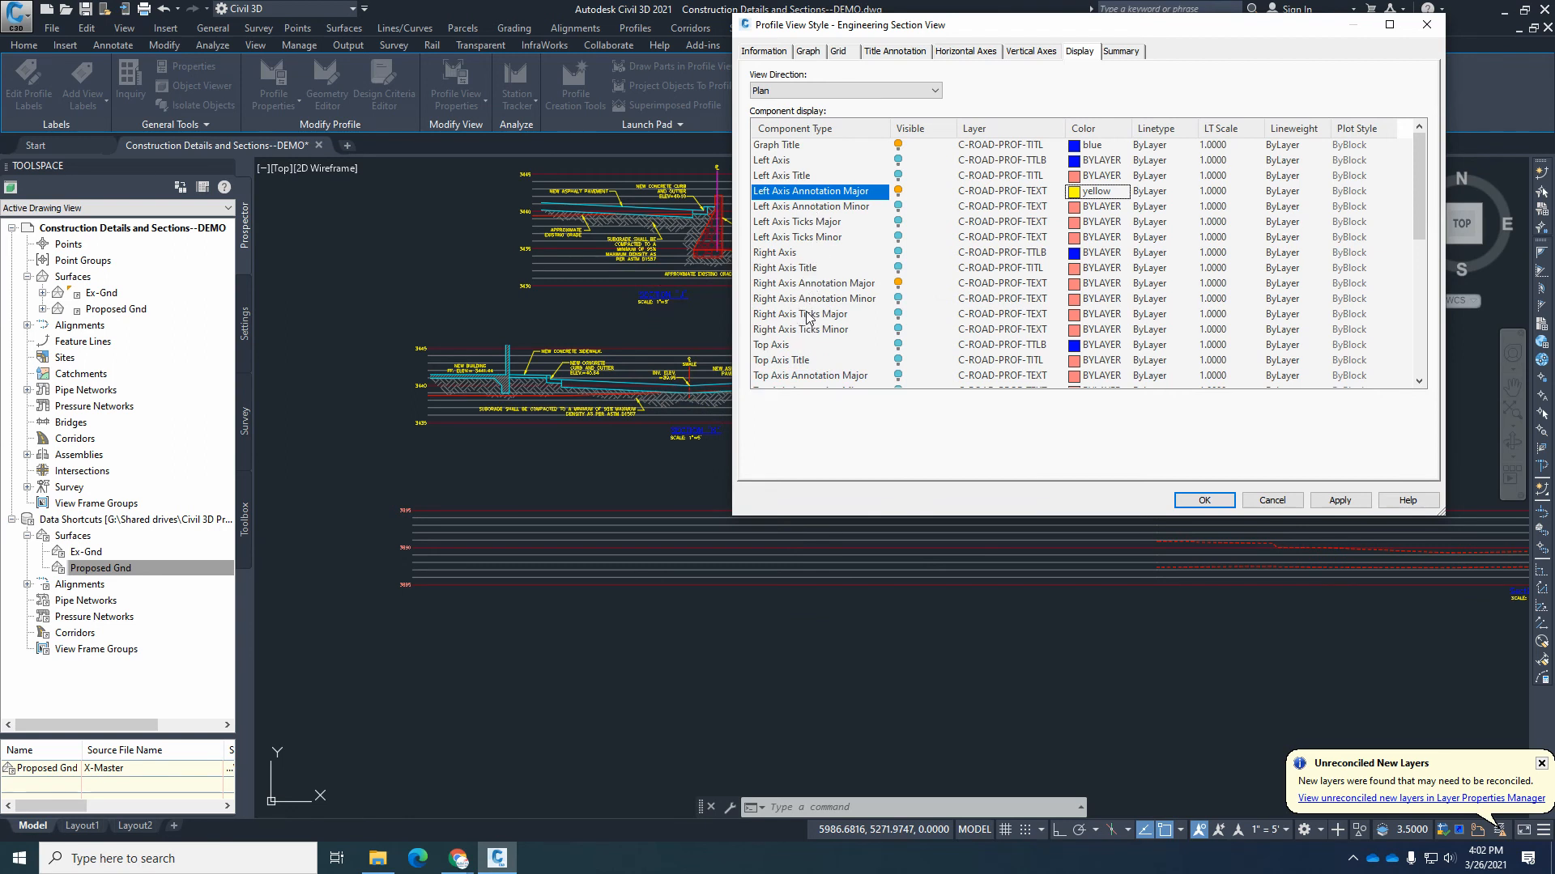
Set the color of the Right Axis Annotation Major component to yellow, accept the profile view style and clear the selection.
left_click(814, 284)
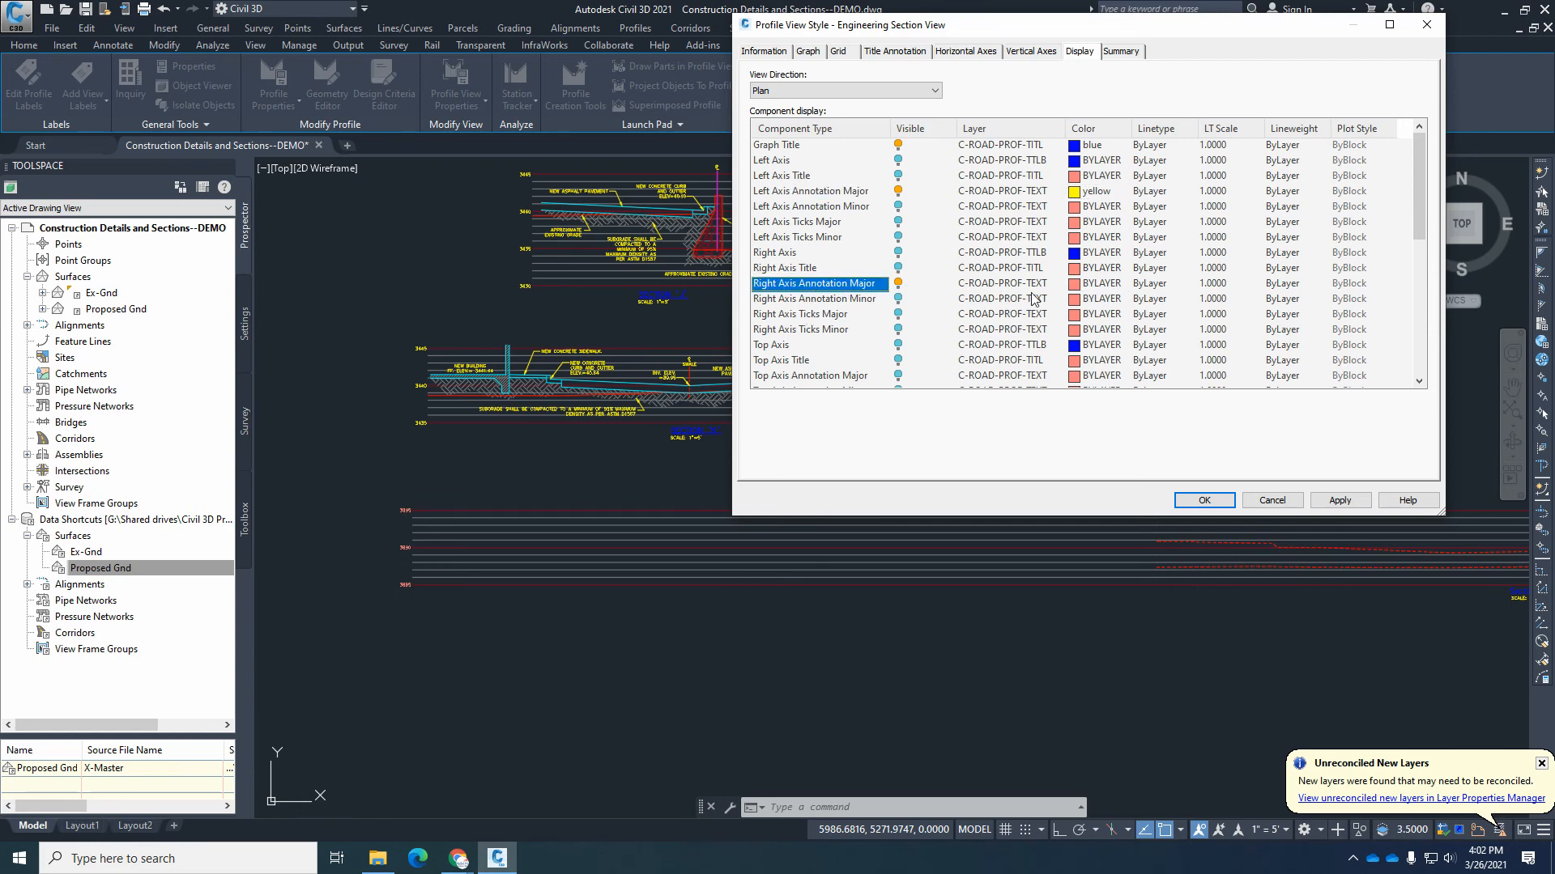
left_click(1094, 283)
left_click(667, 465)
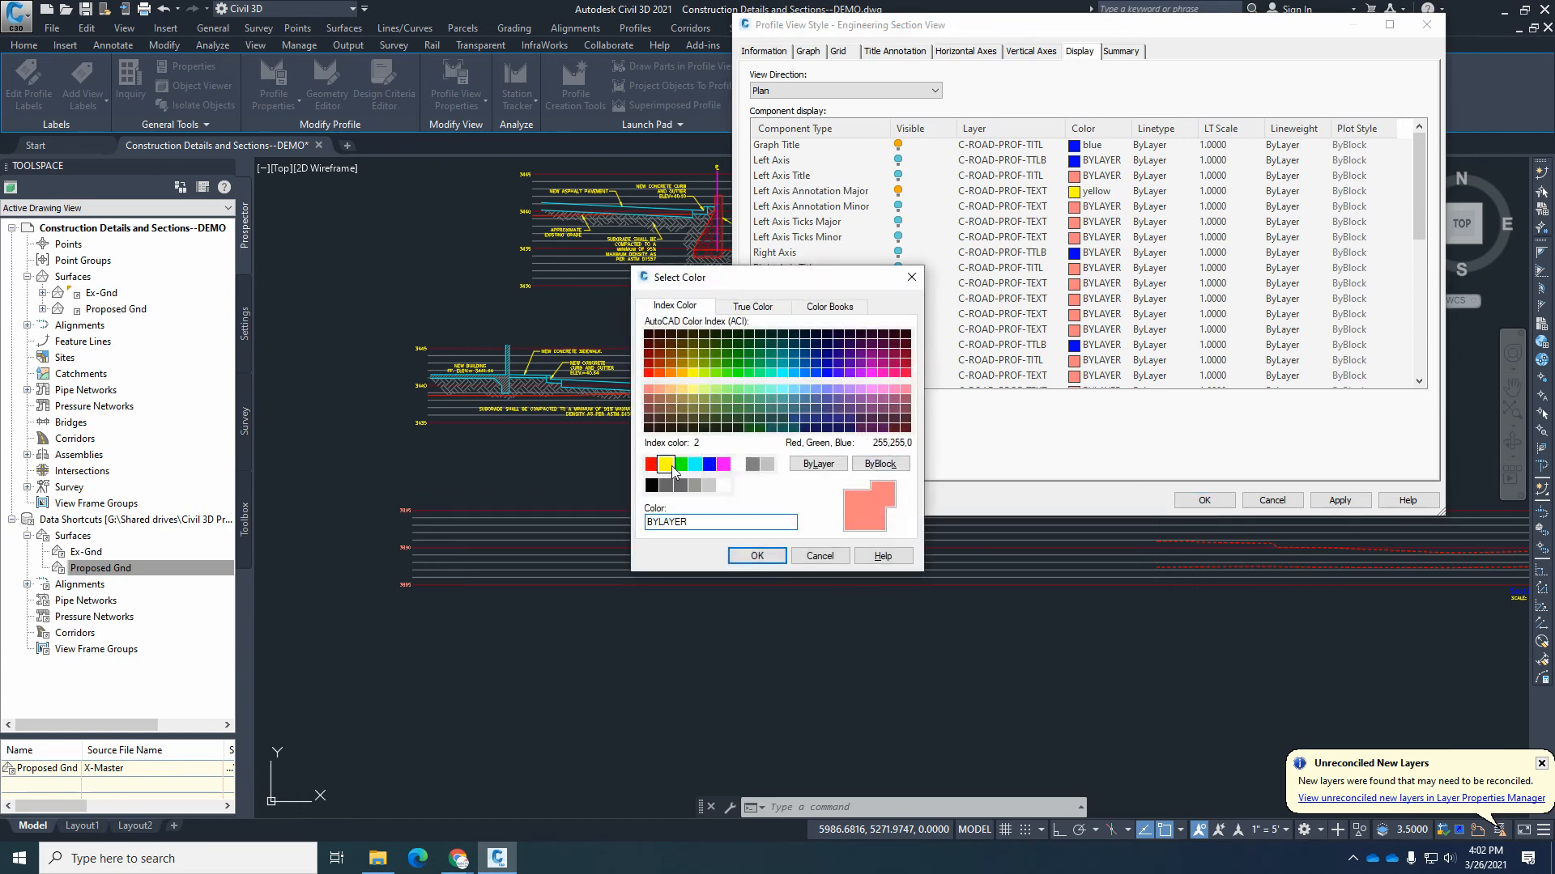
left_click(765, 562)
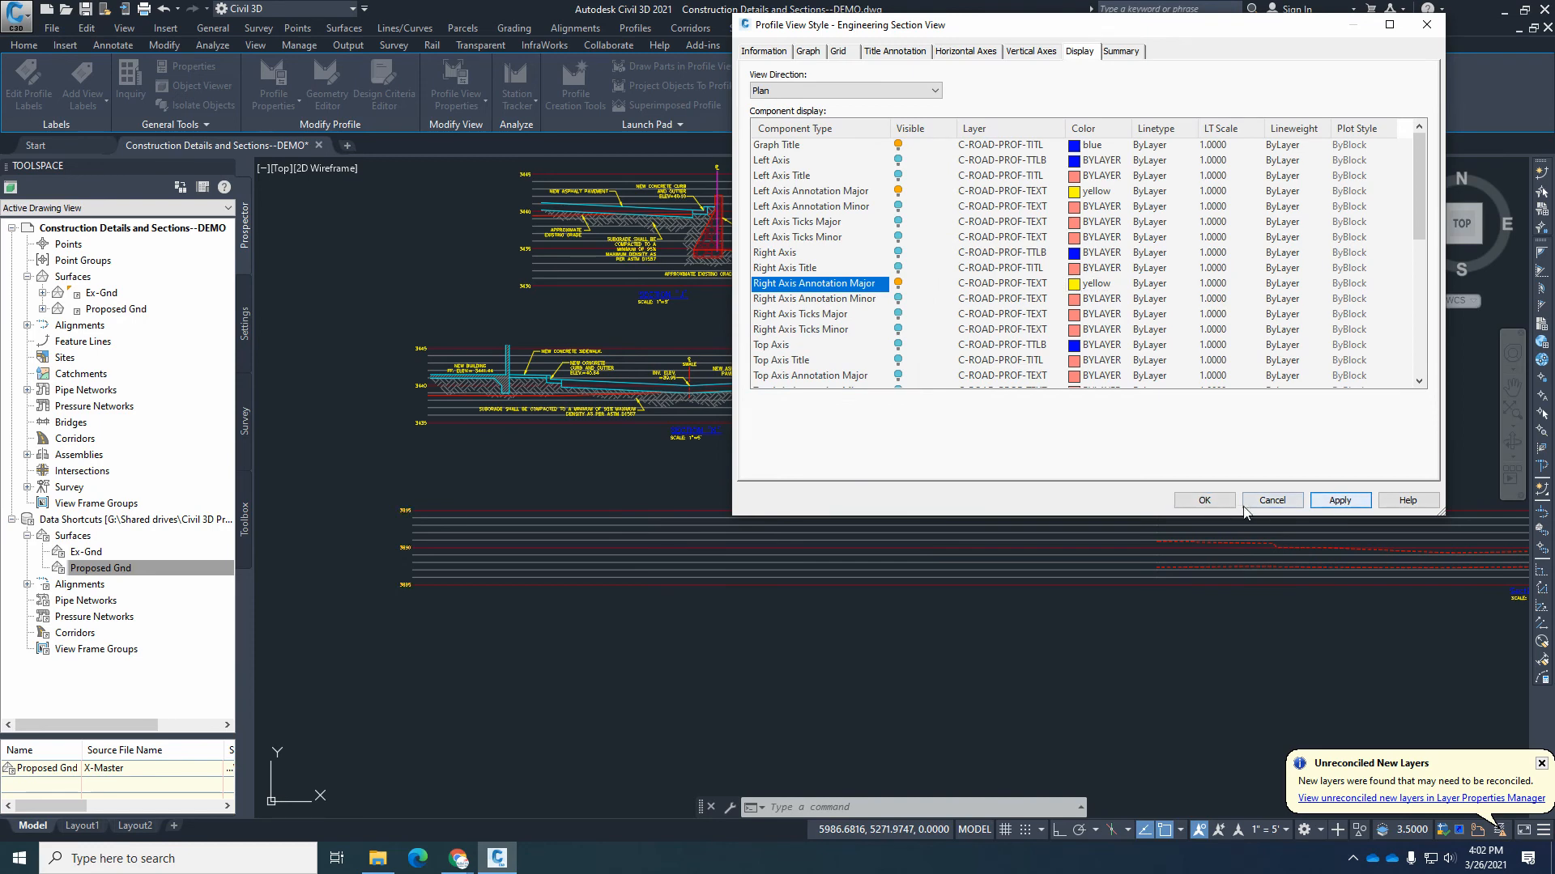
left_click(1205, 500)
key("Escape")
scroll(720, 664, "down", 3)
key("Escape")
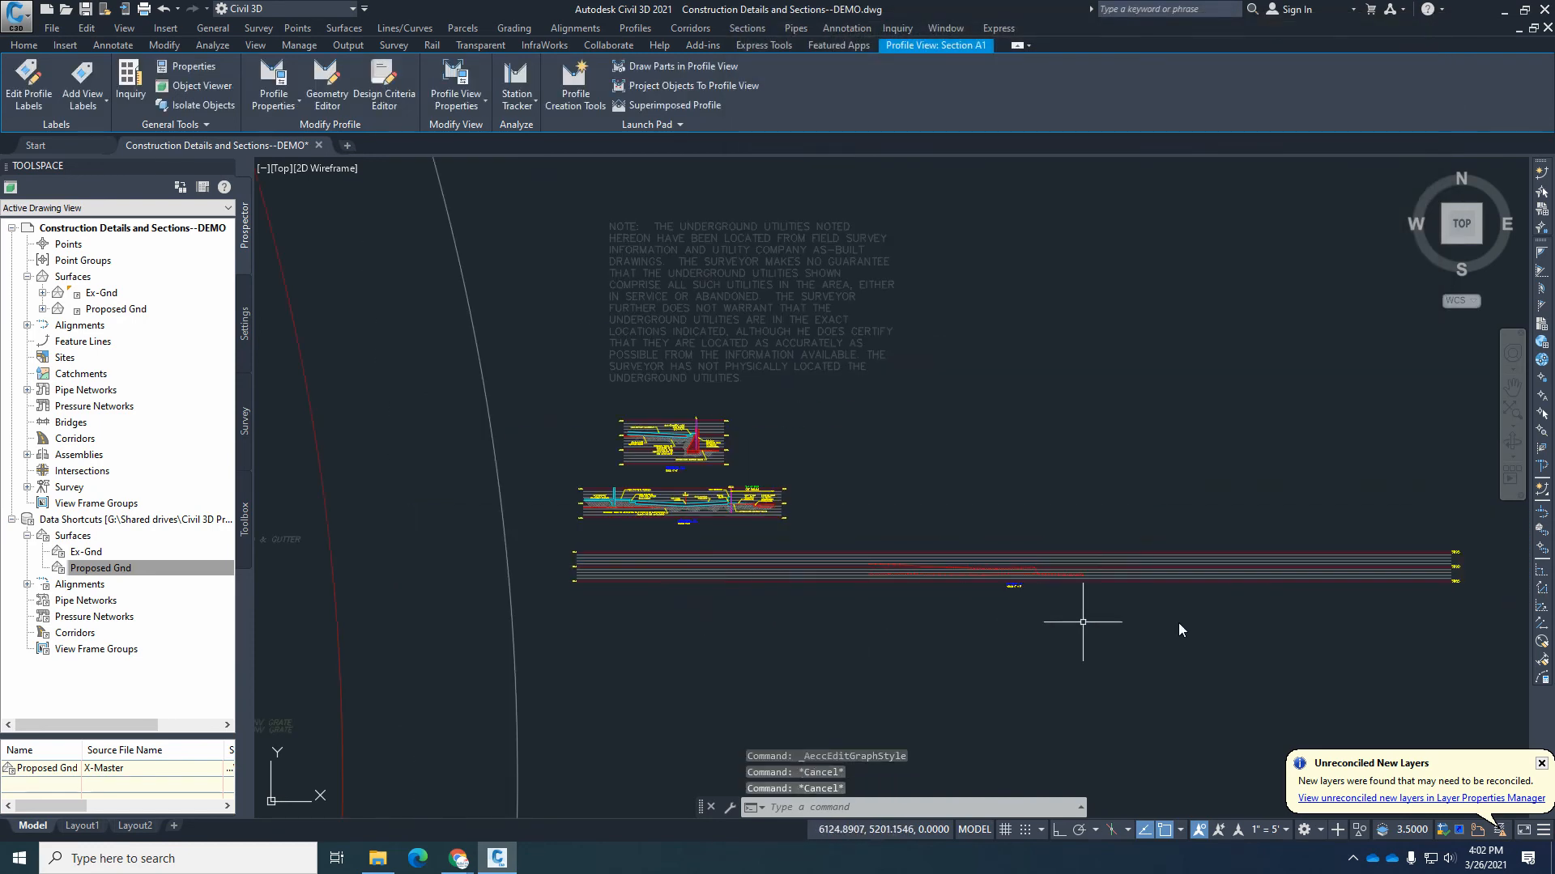
Move the Section A profile view closer beneath the existing 3435–3445 section, roughly lining up their elevation labels.
scroll(547, 592, "up", 5)
left_click(781, 371)
left_click(657, 530)
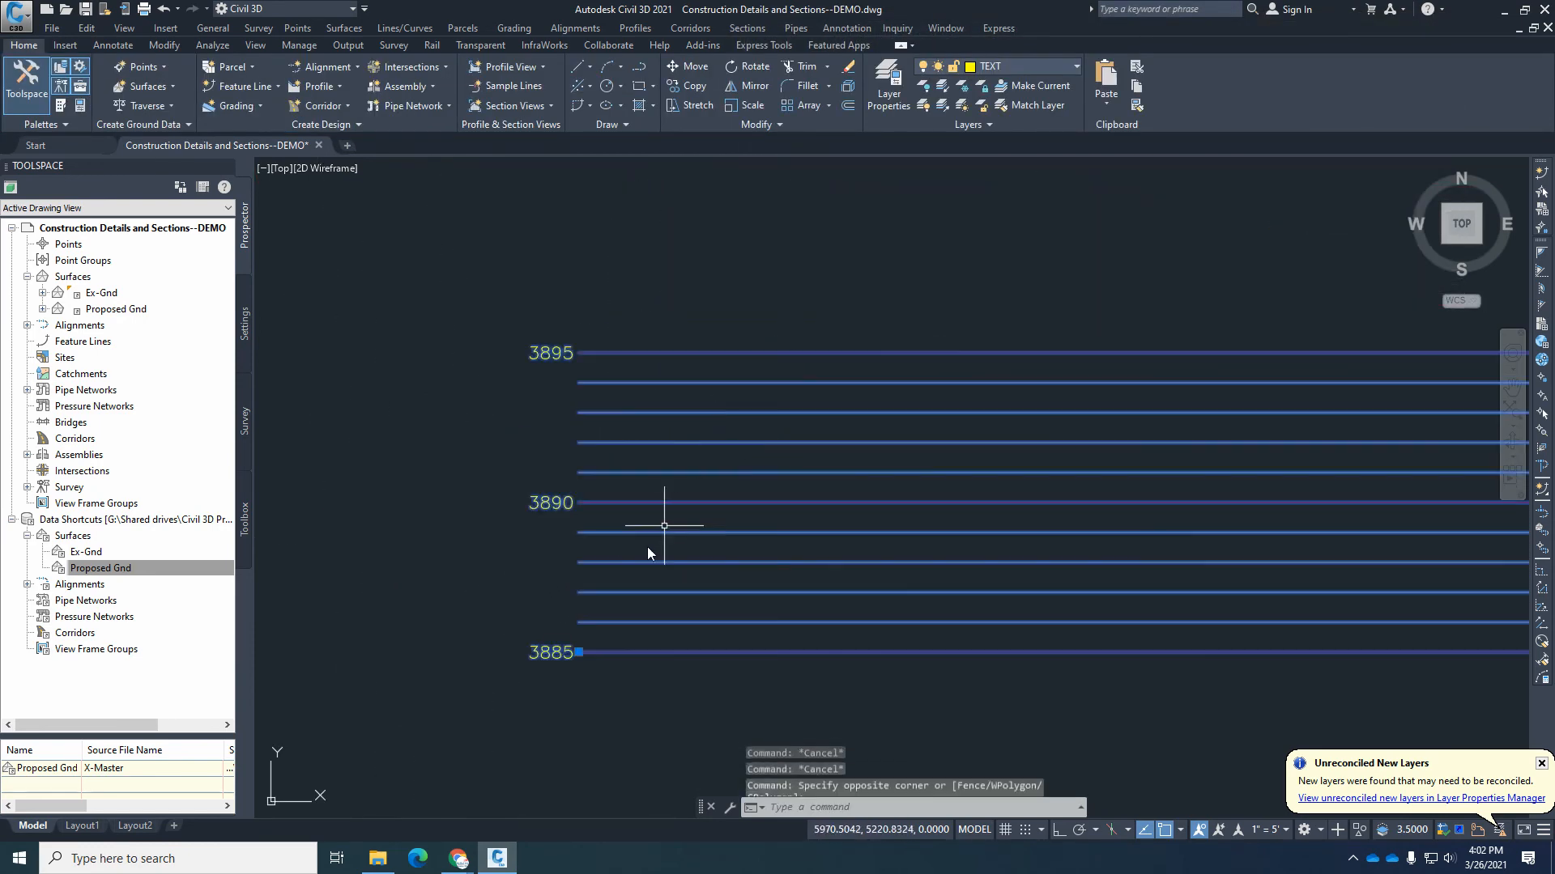
scroll(597, 582, "down", 3)
scroll(719, 454, "up", 4)
type("m")
key("Return")
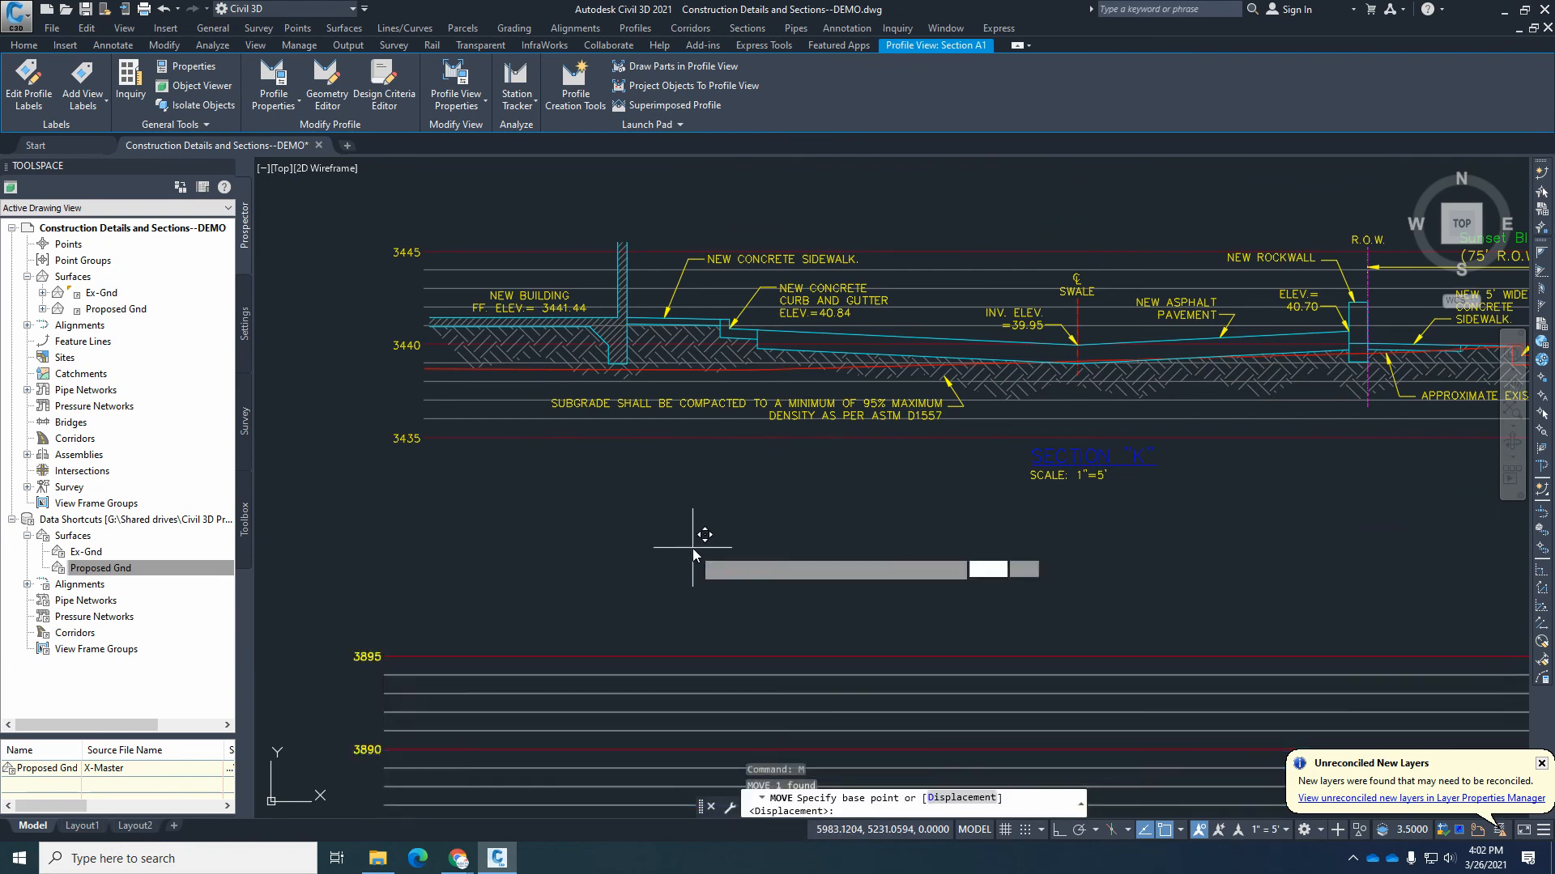
left_click(692, 547)
left_click(760, 478)
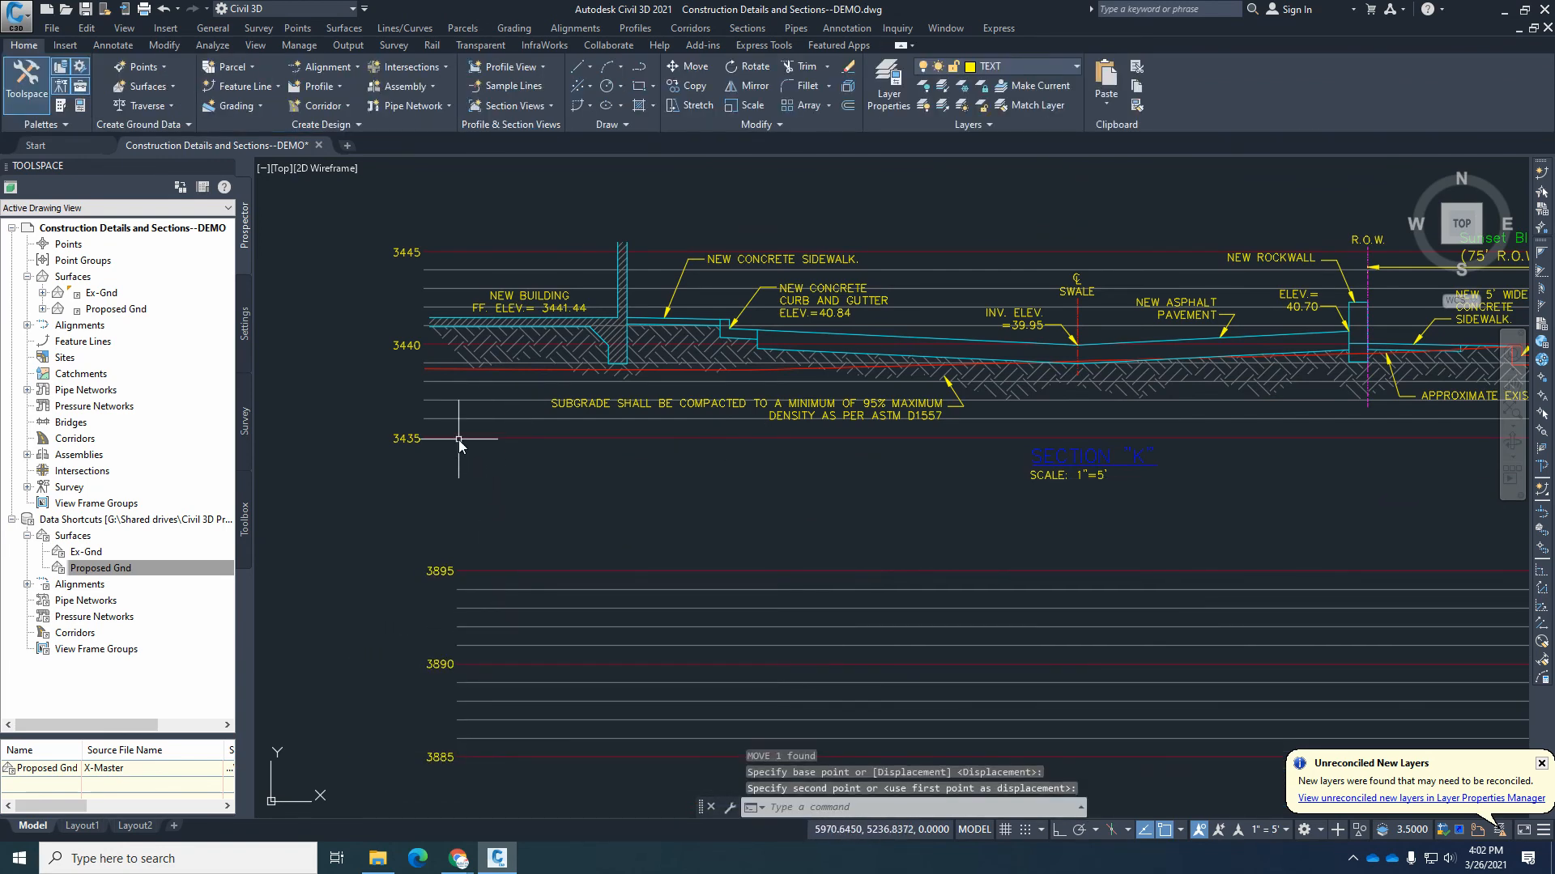
Examine the Section A profile view's title and scale note alongside the existing sections.
scroll(458, 438, "down", 4)
scroll(615, 531, "down", 4)
scroll(881, 581, "up", 2)
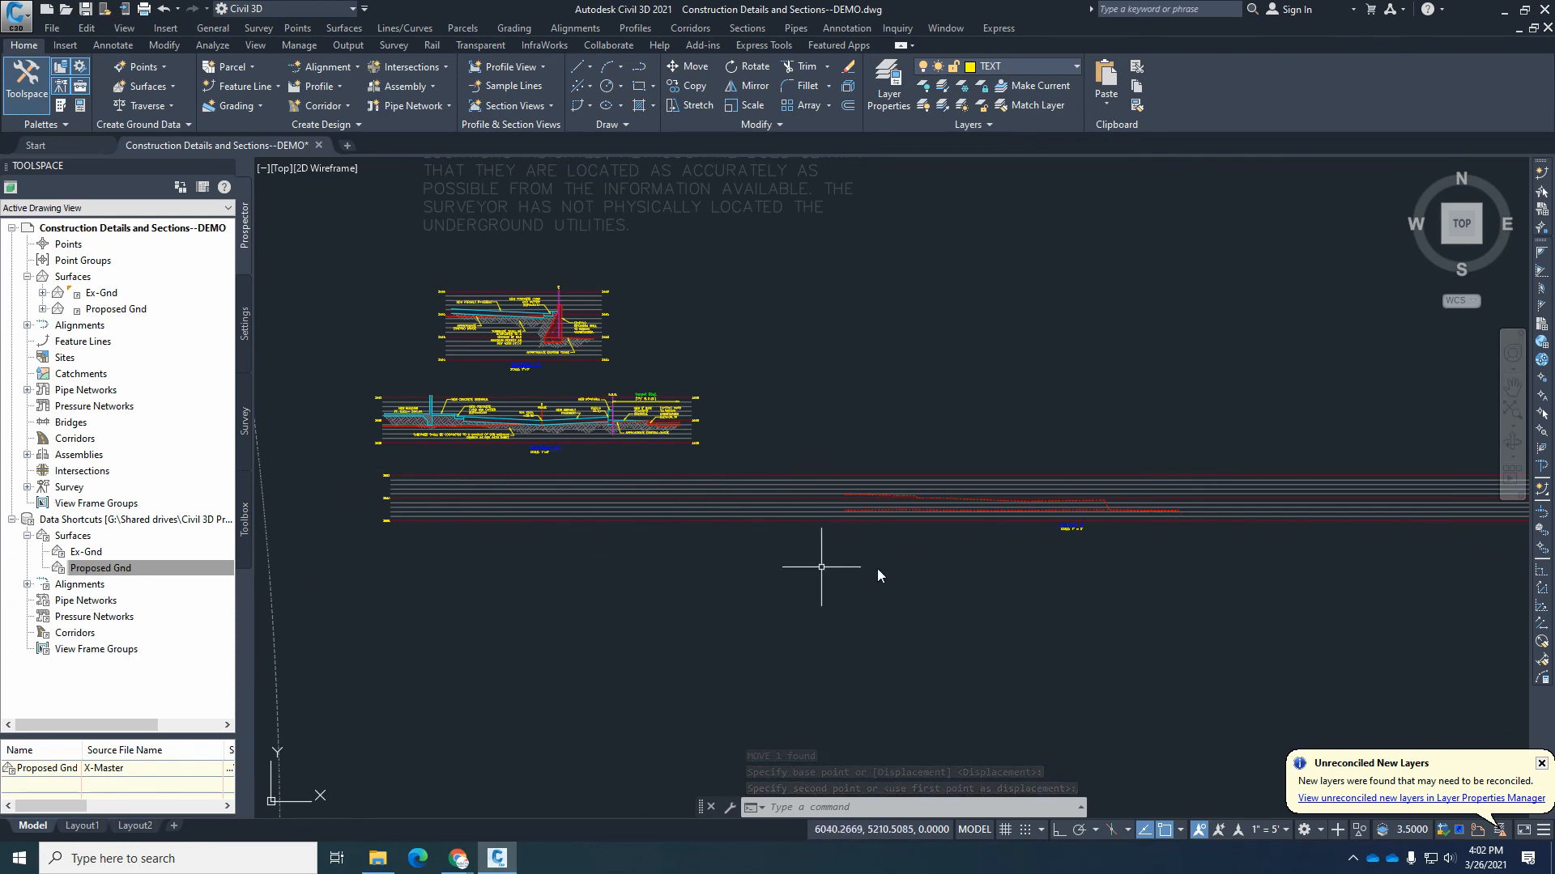
scroll(1065, 496, "up", 5)
scroll(1051, 418, "up", 5)
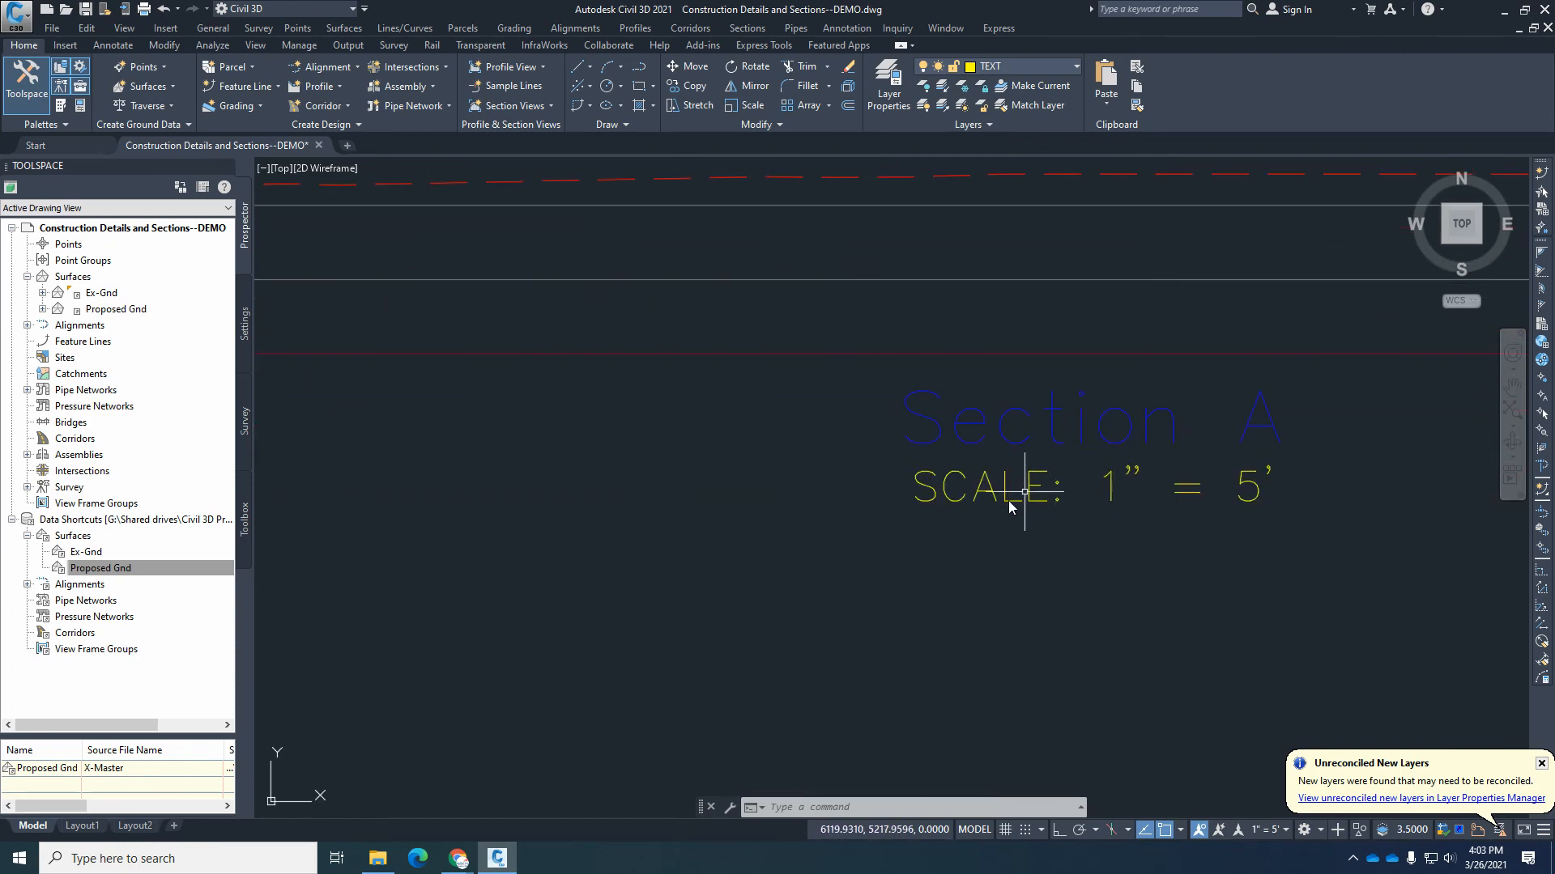
scroll(1052, 559, "down", 7)
scroll(1110, 640, "down", 2)
scroll(1105, 640, "up", 2)
Underline the Parent Alignment property in the profile view style's graph title, accept the style and deselect the view.
left_click(1105, 617)
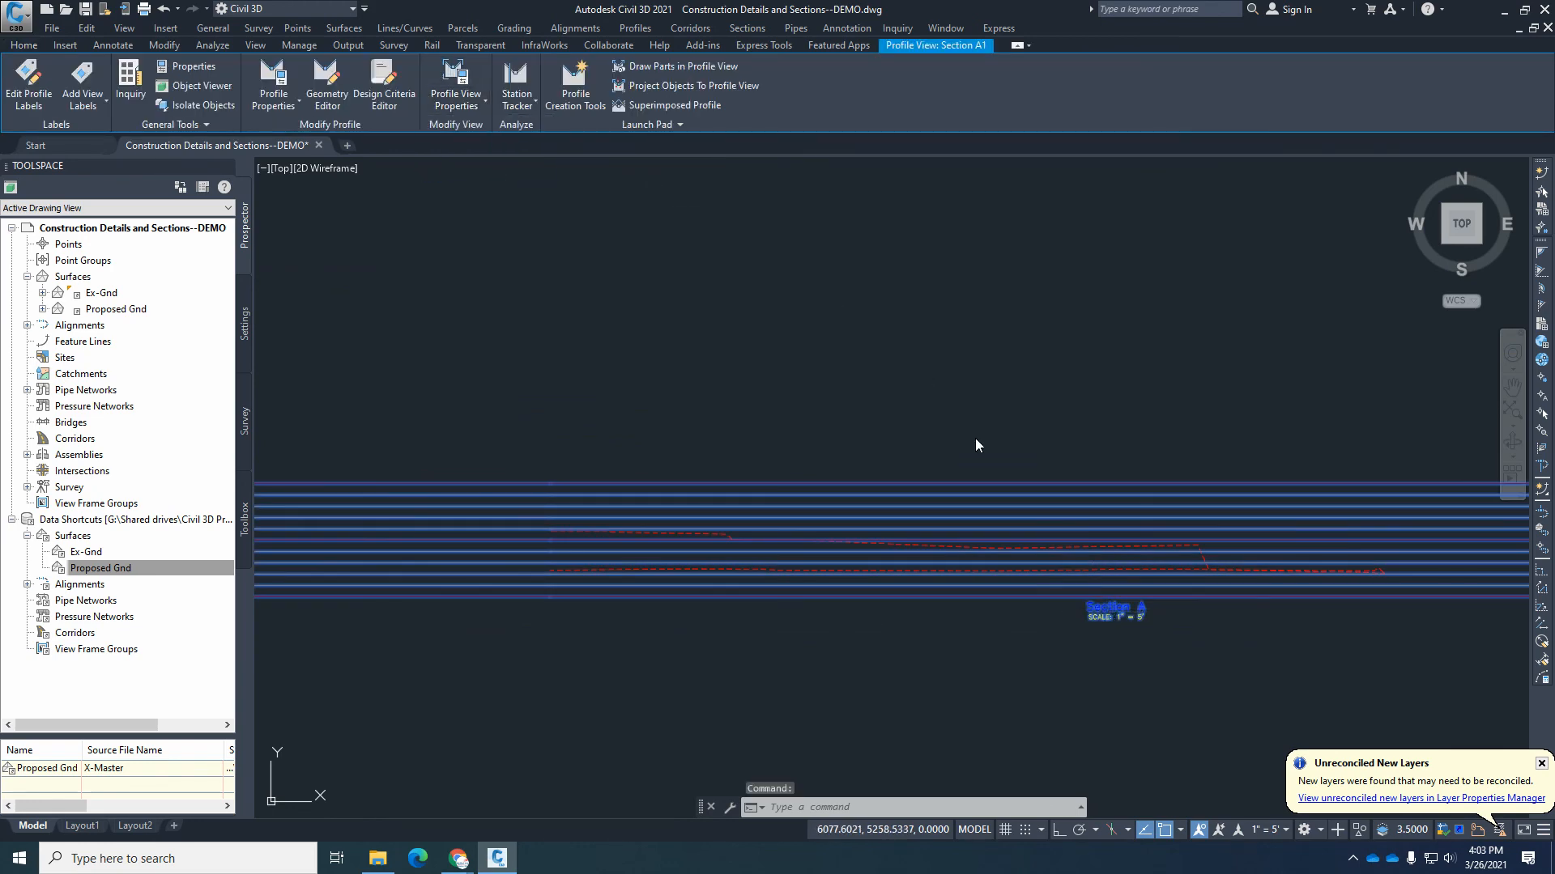
left_click(889, 52)
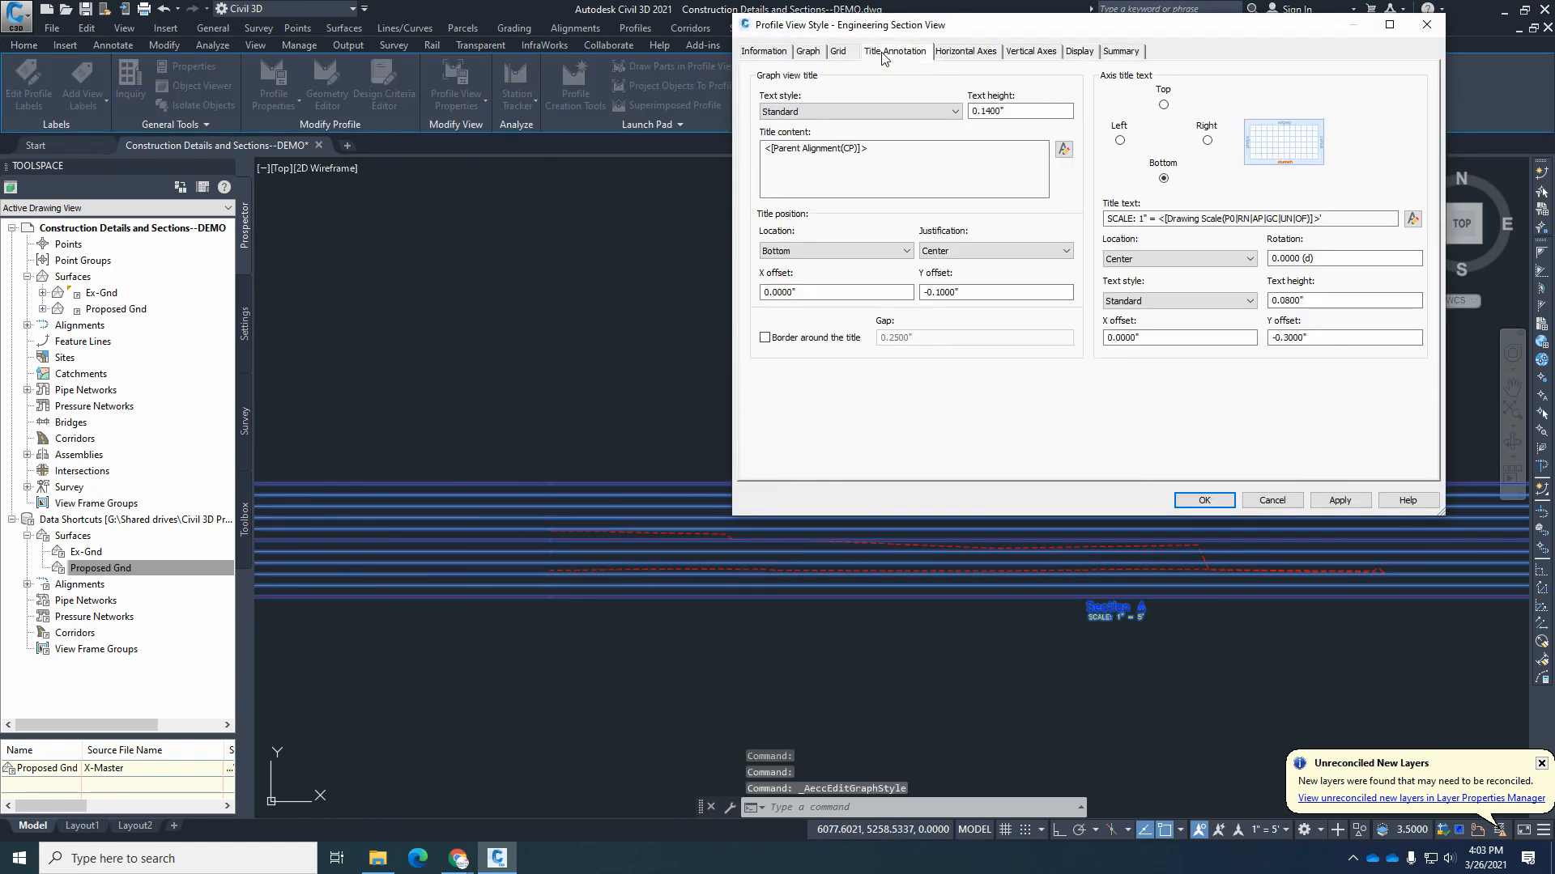
left_click(1063, 149)
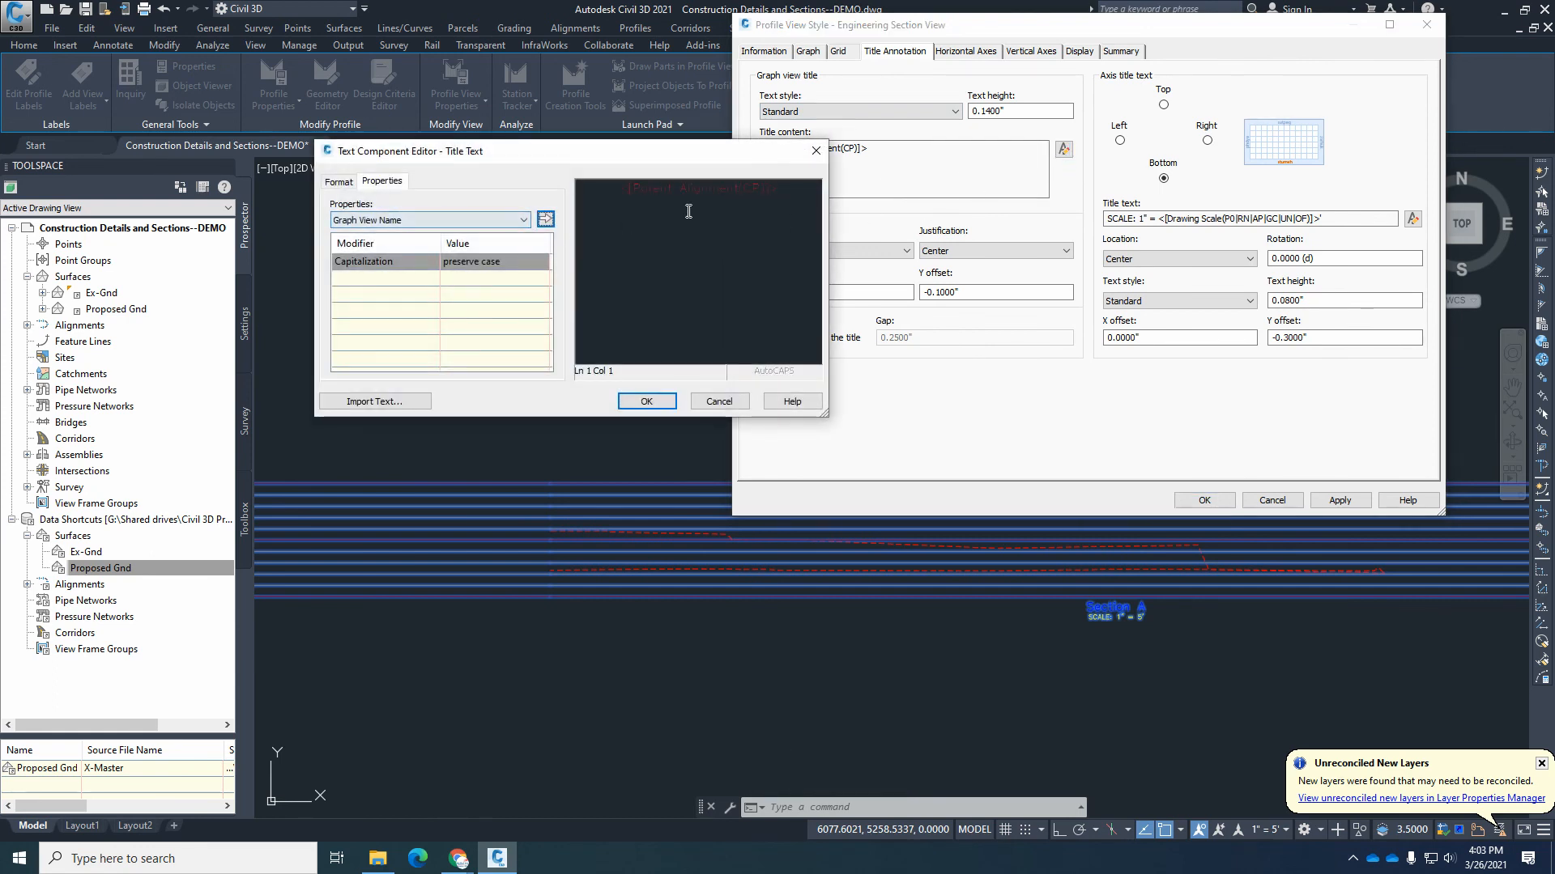
double_click(702, 191)
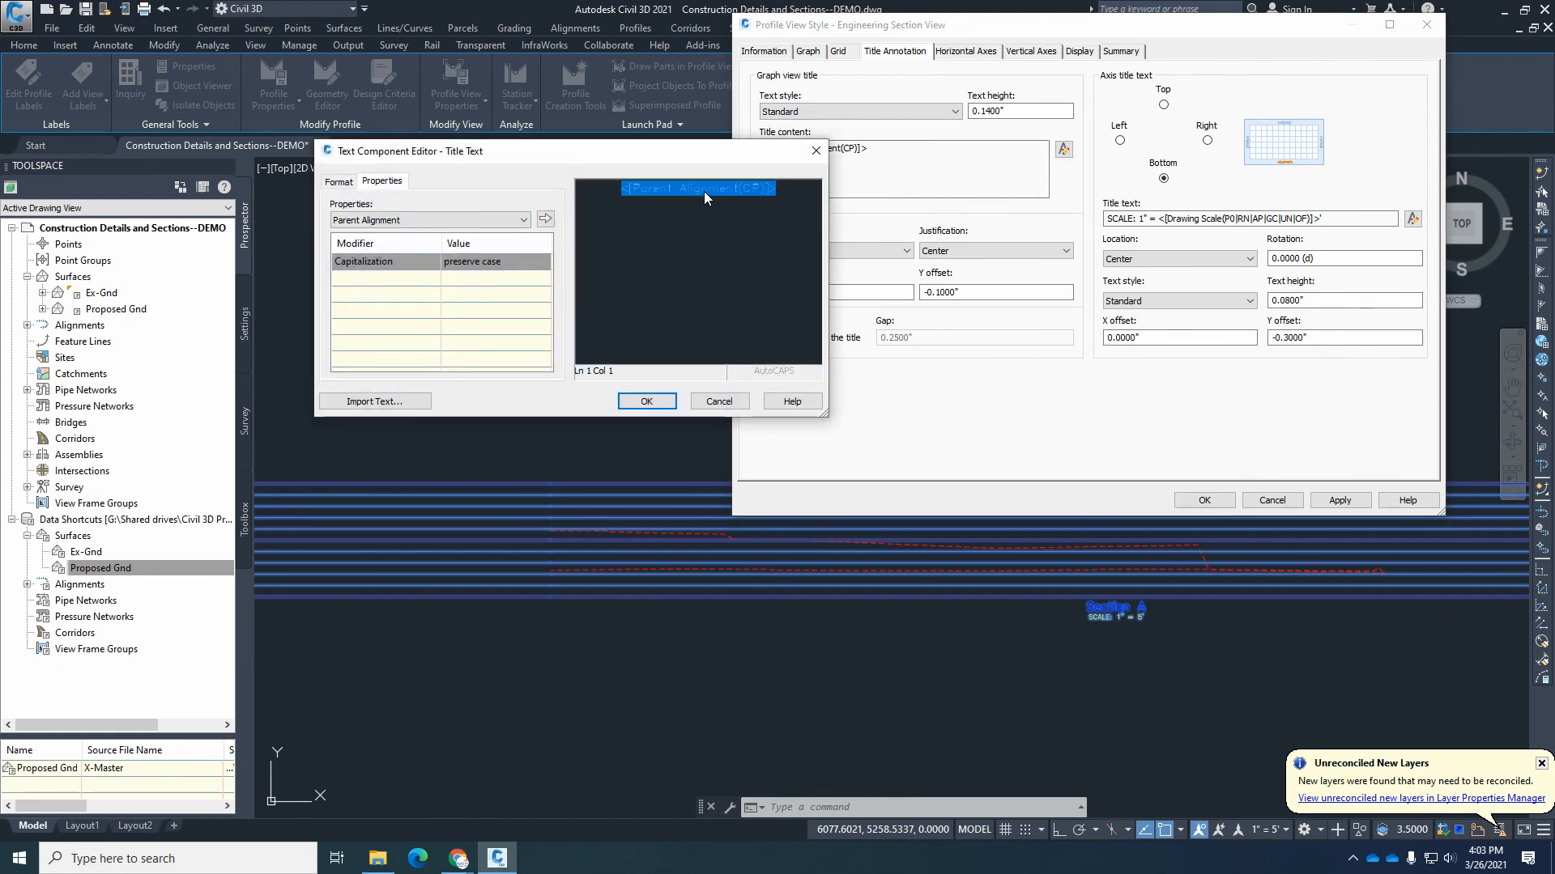
left_click(338, 182)
left_click(382, 361)
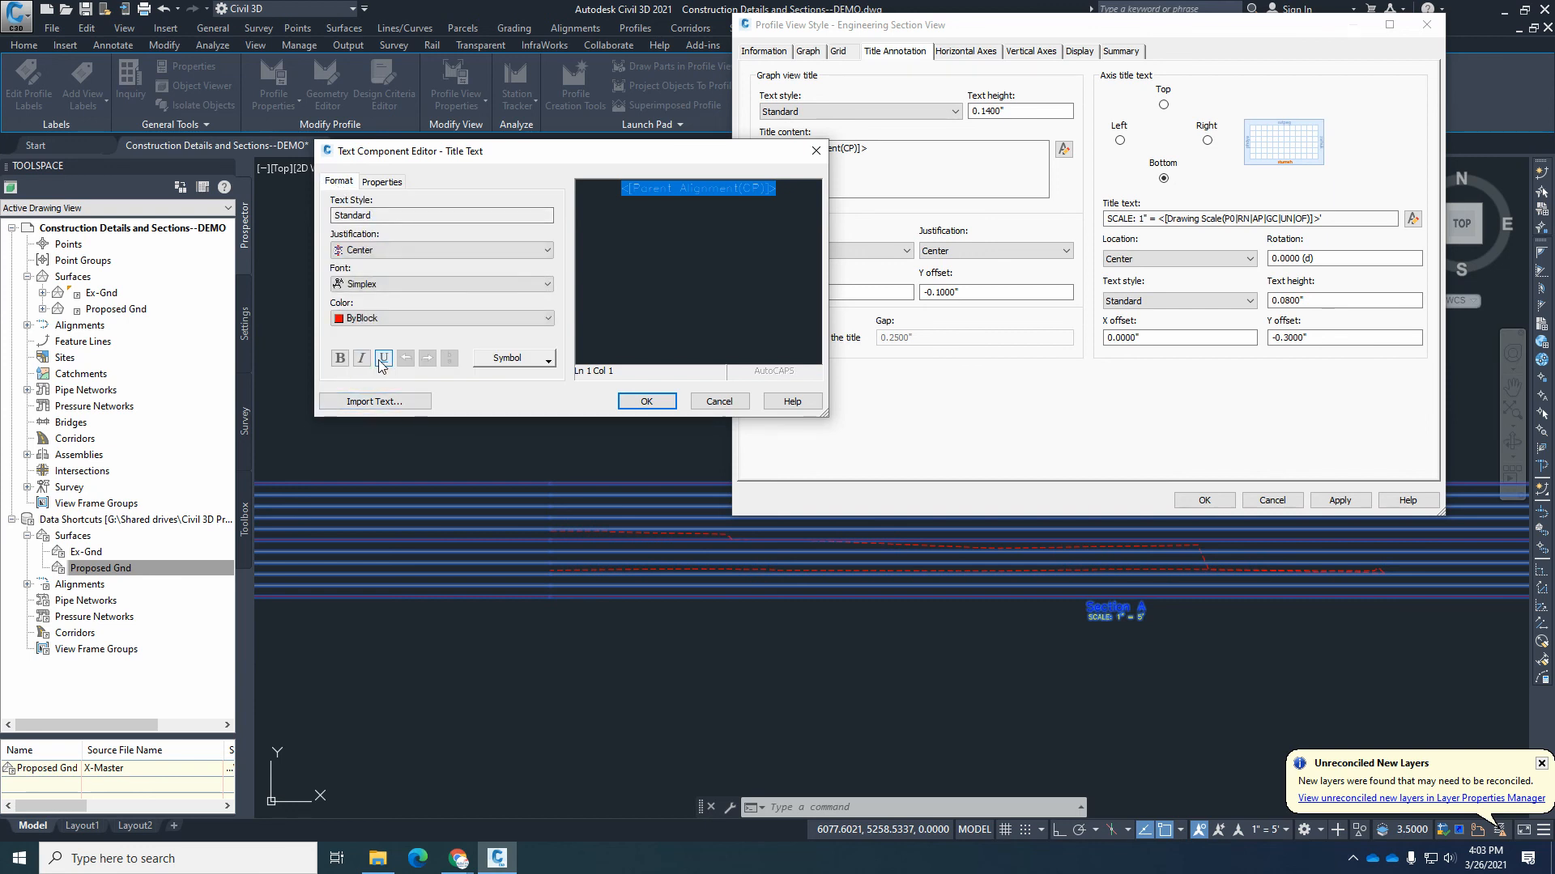
left_click(642, 402)
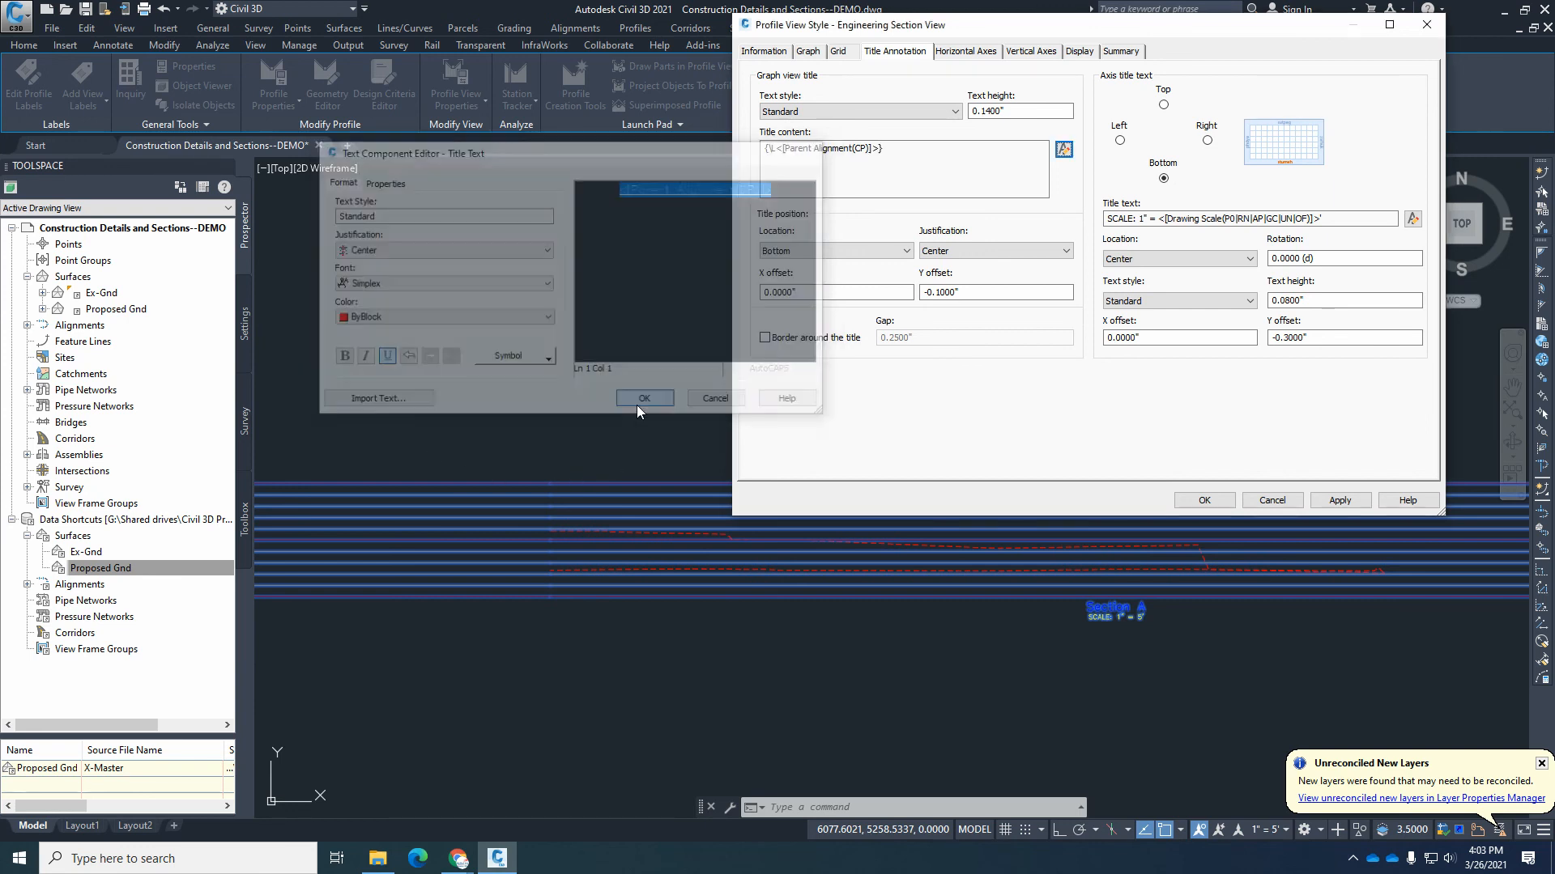
left_click(1327, 504)
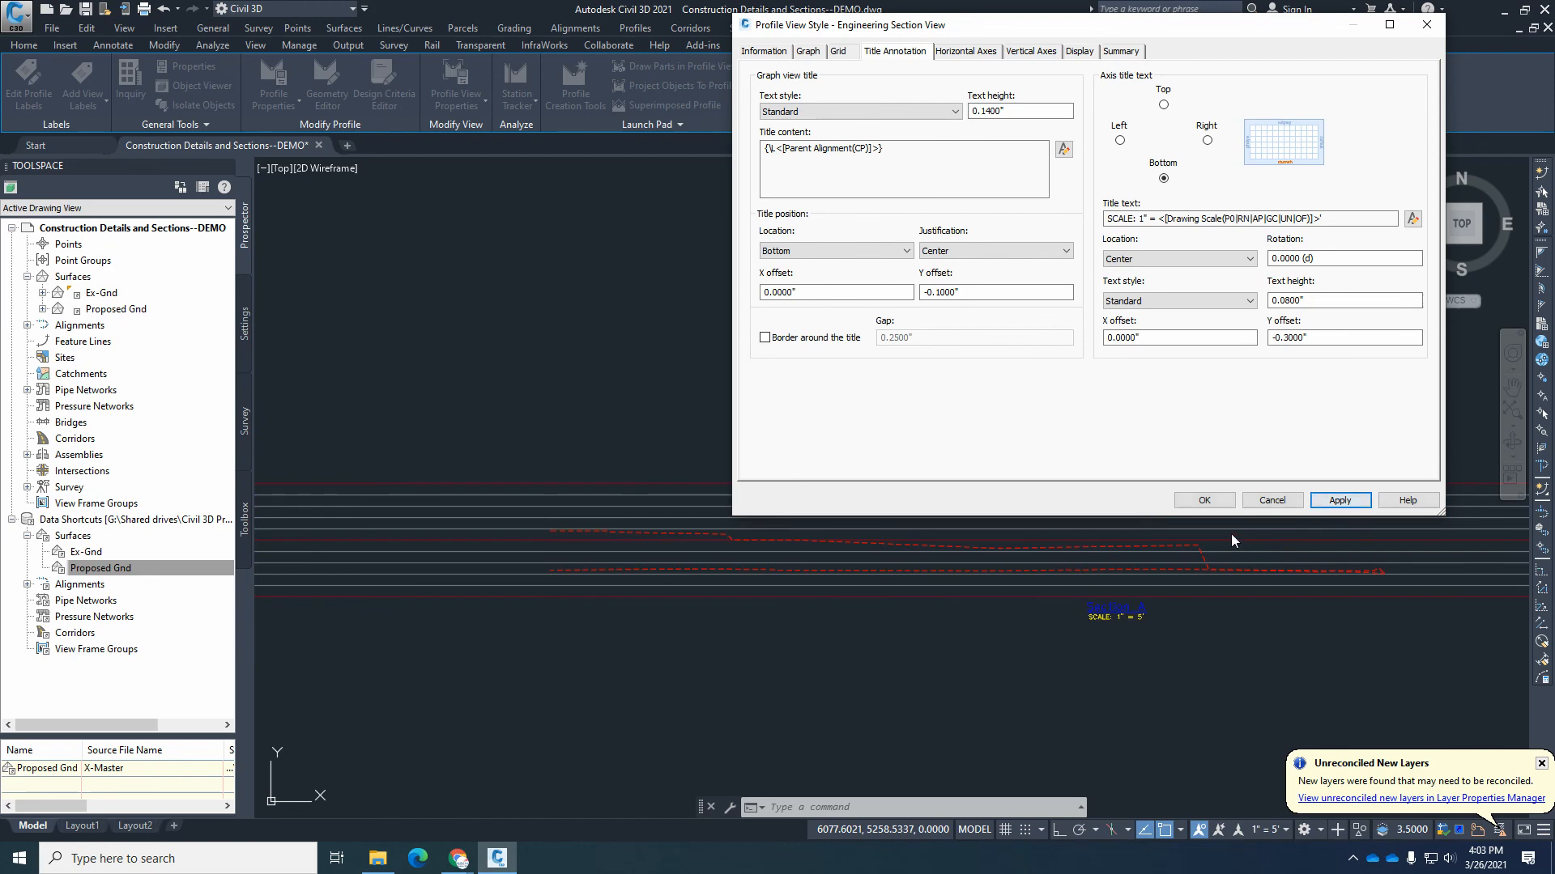
left_click(1204, 500)
scroll(1046, 670, "up", 10)
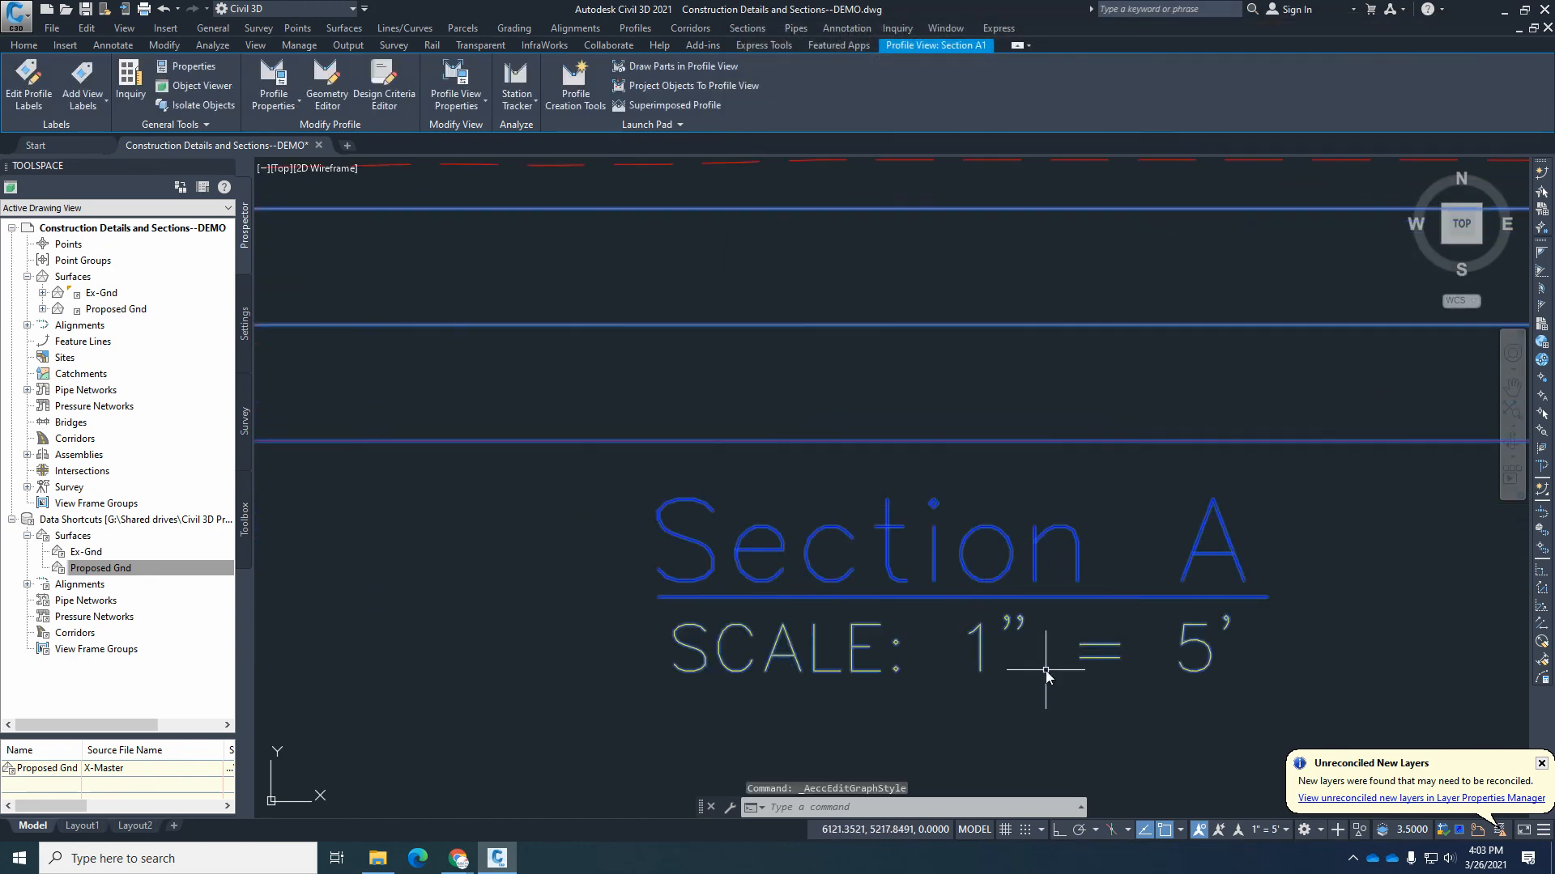
scroll(1053, 604, "down", 6)
key("Escape")
key("Escape")
scroll(1041, 607, "up", 3)
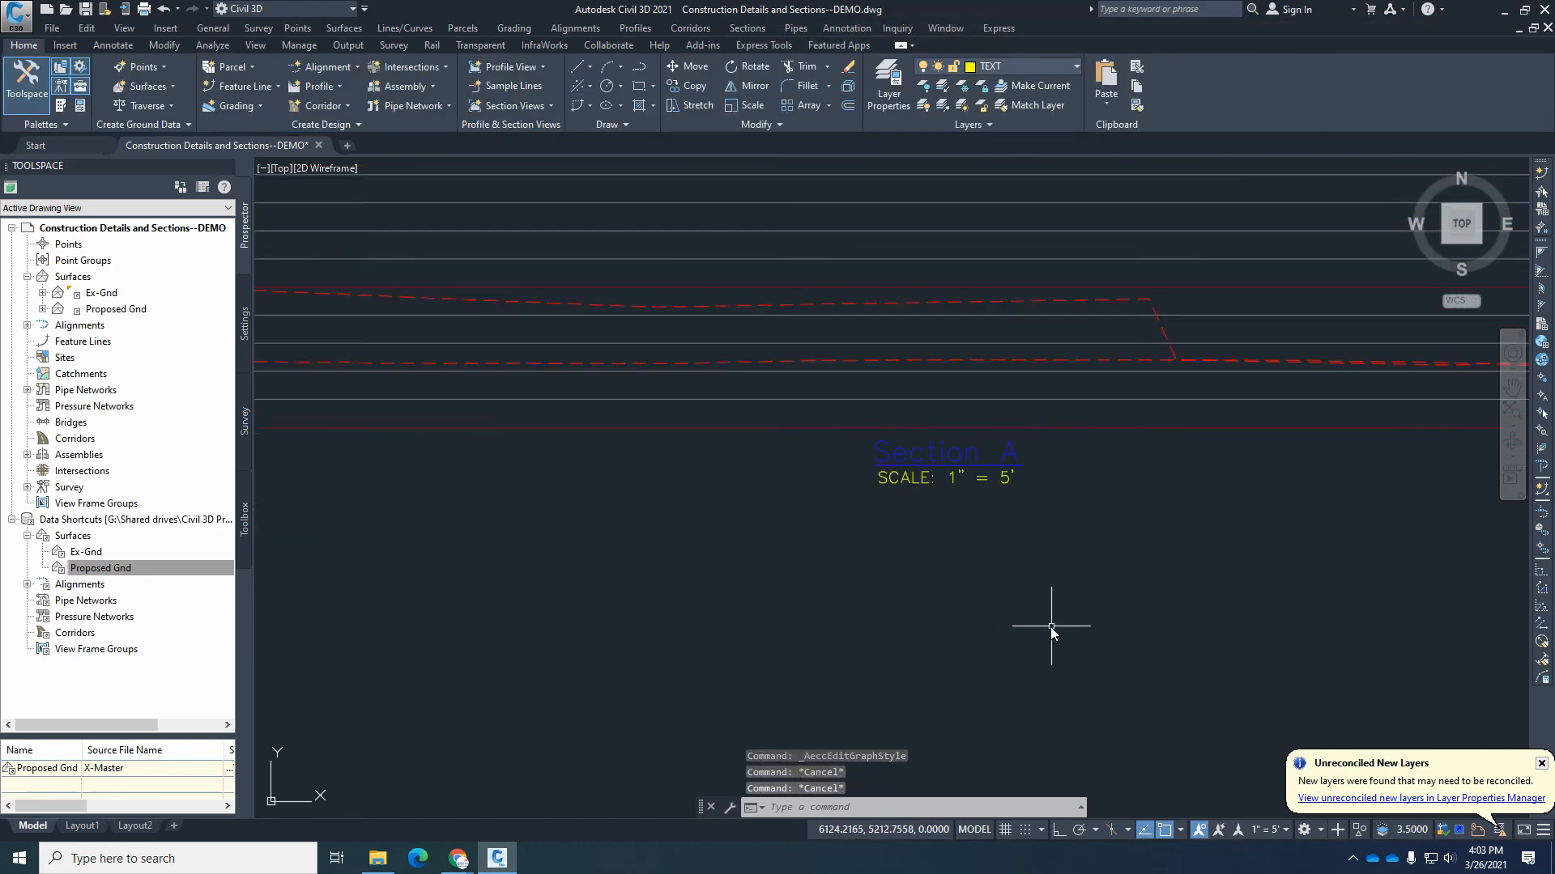
Test the title and scale note at annotation scales 1" = 20' and 1" = 10', and restore 1" = 5'.
scroll(1051, 627, "up", 2)
left_click(1272, 830)
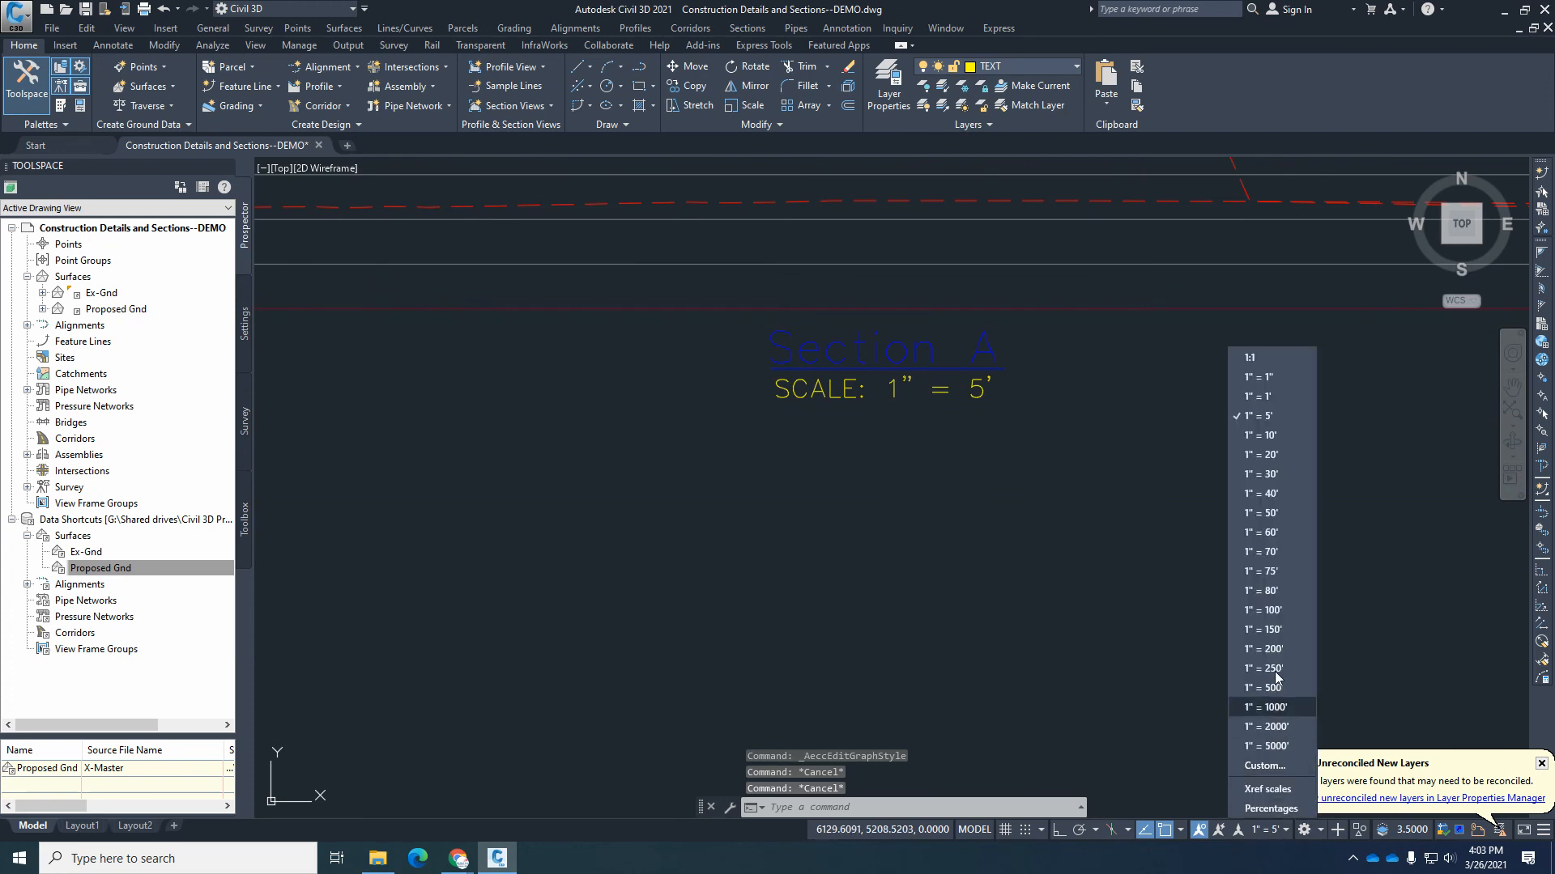
left_click(1281, 453)
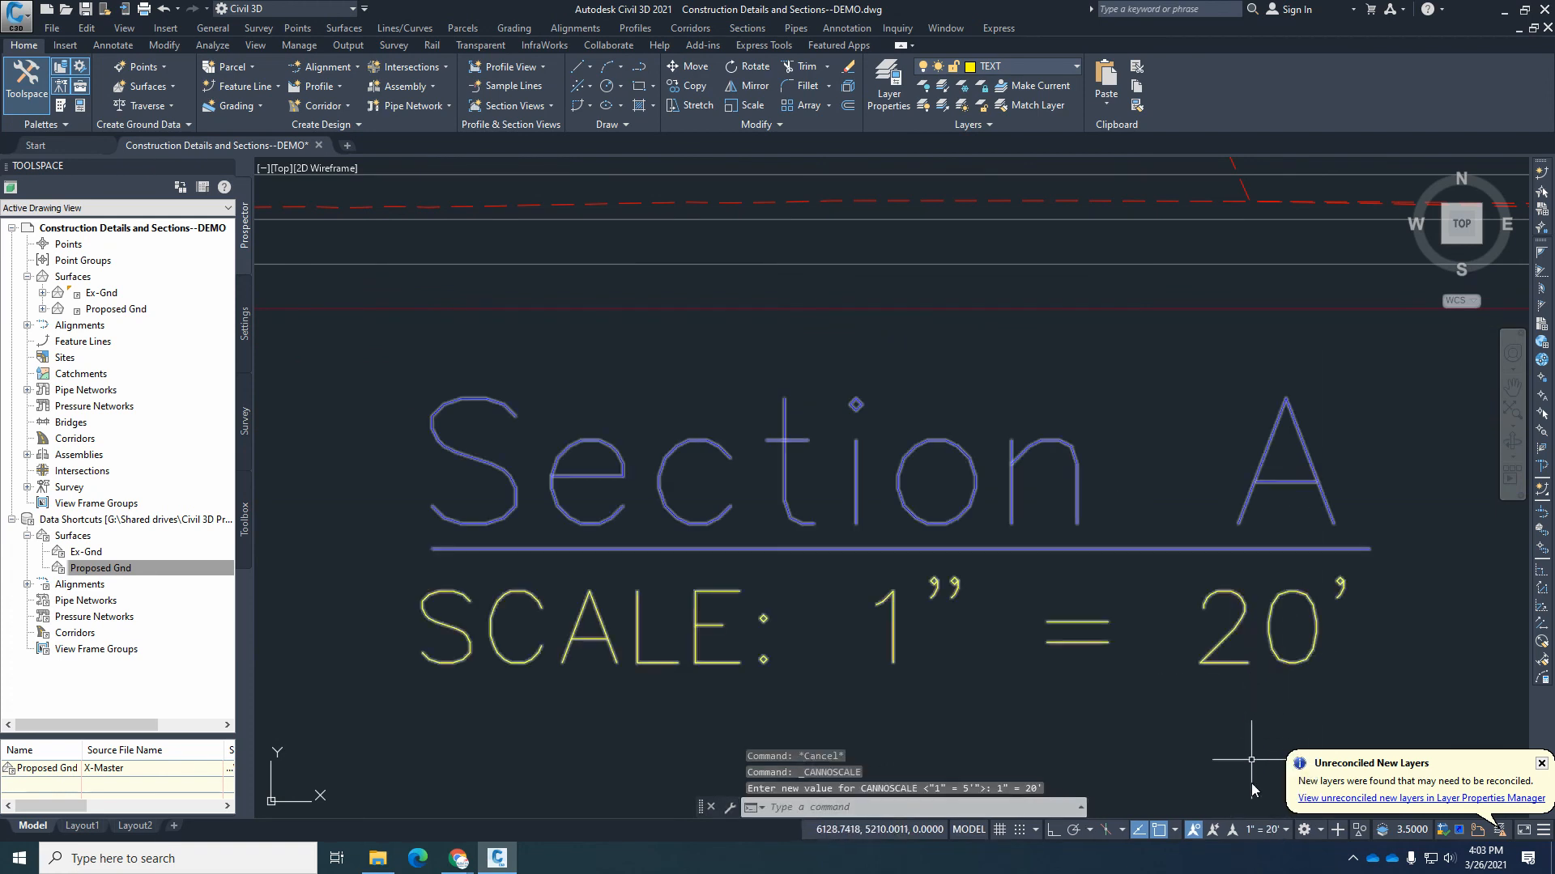
left_click(1265, 830)
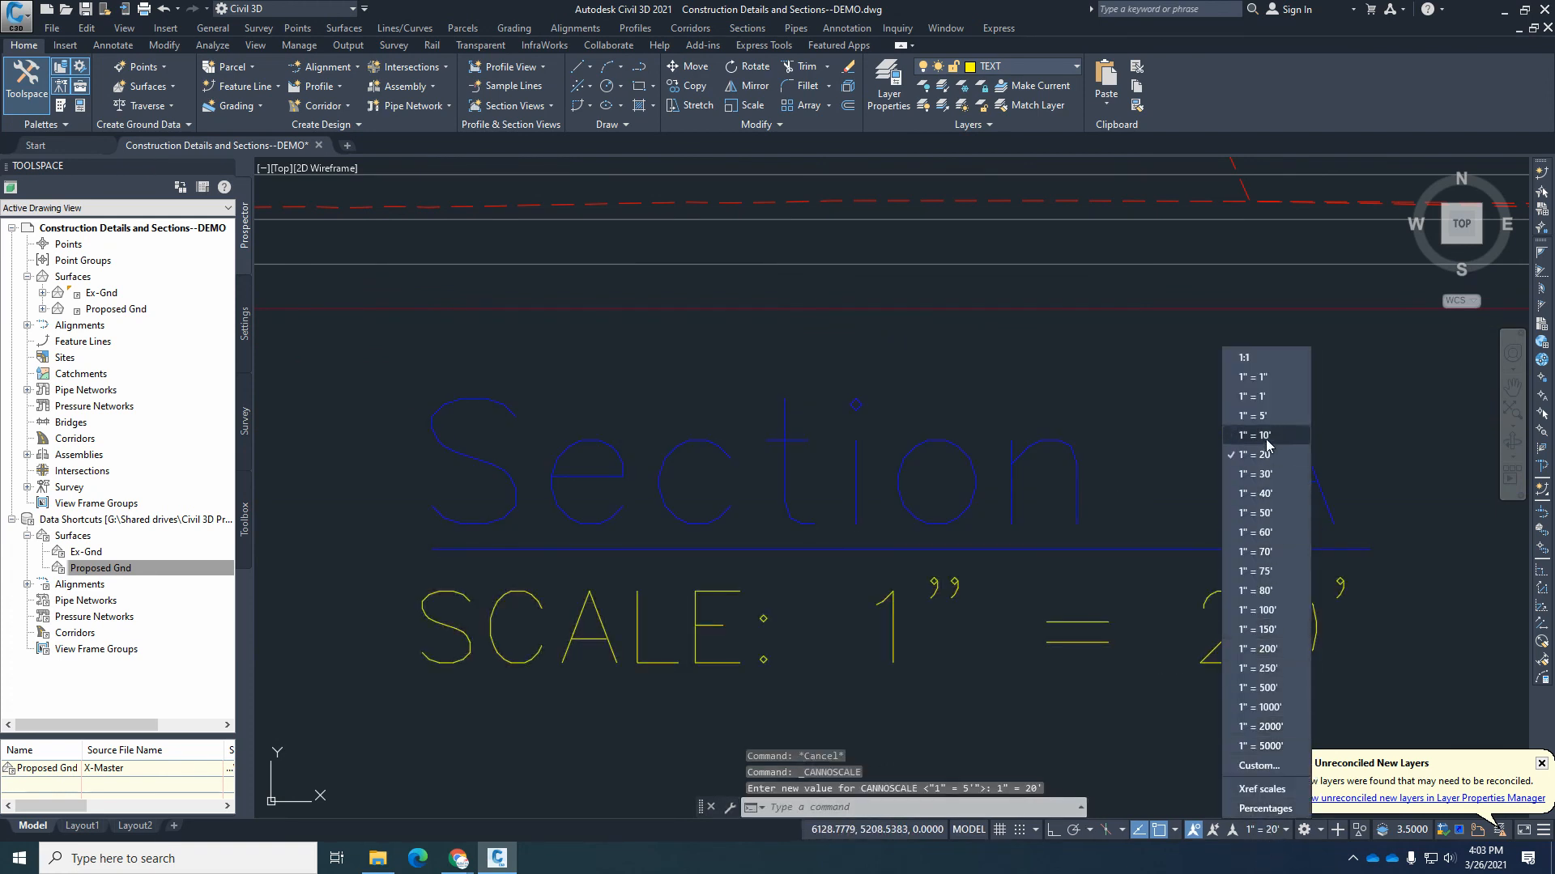
left_click(1268, 437)
left_click(1265, 830)
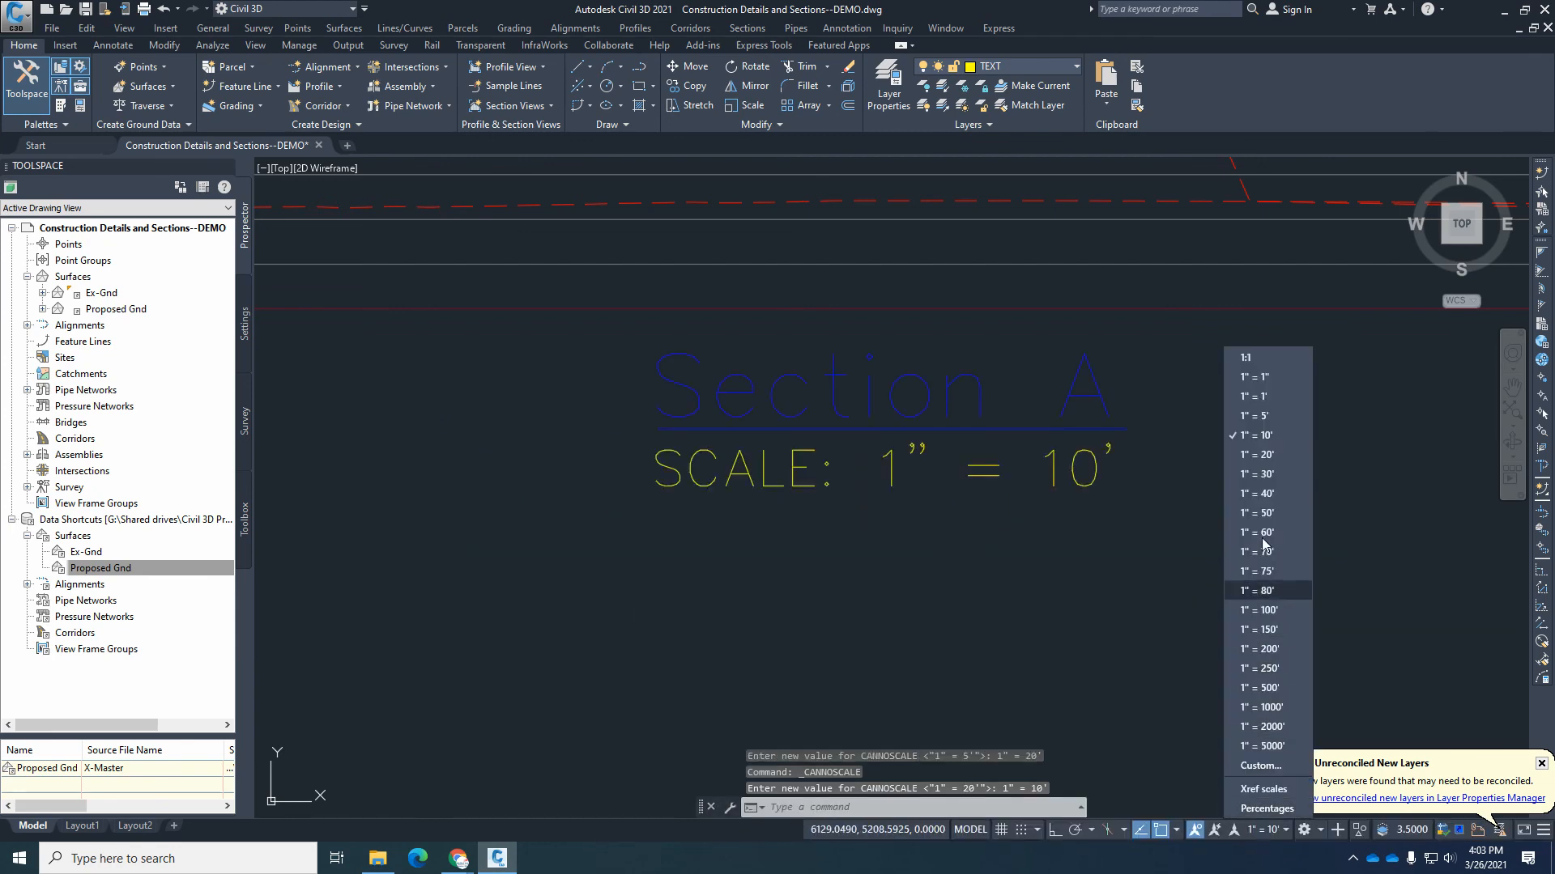
left_click(1255, 415)
key("Escape")
key("Escape")
scroll(956, 615, "down", 5)
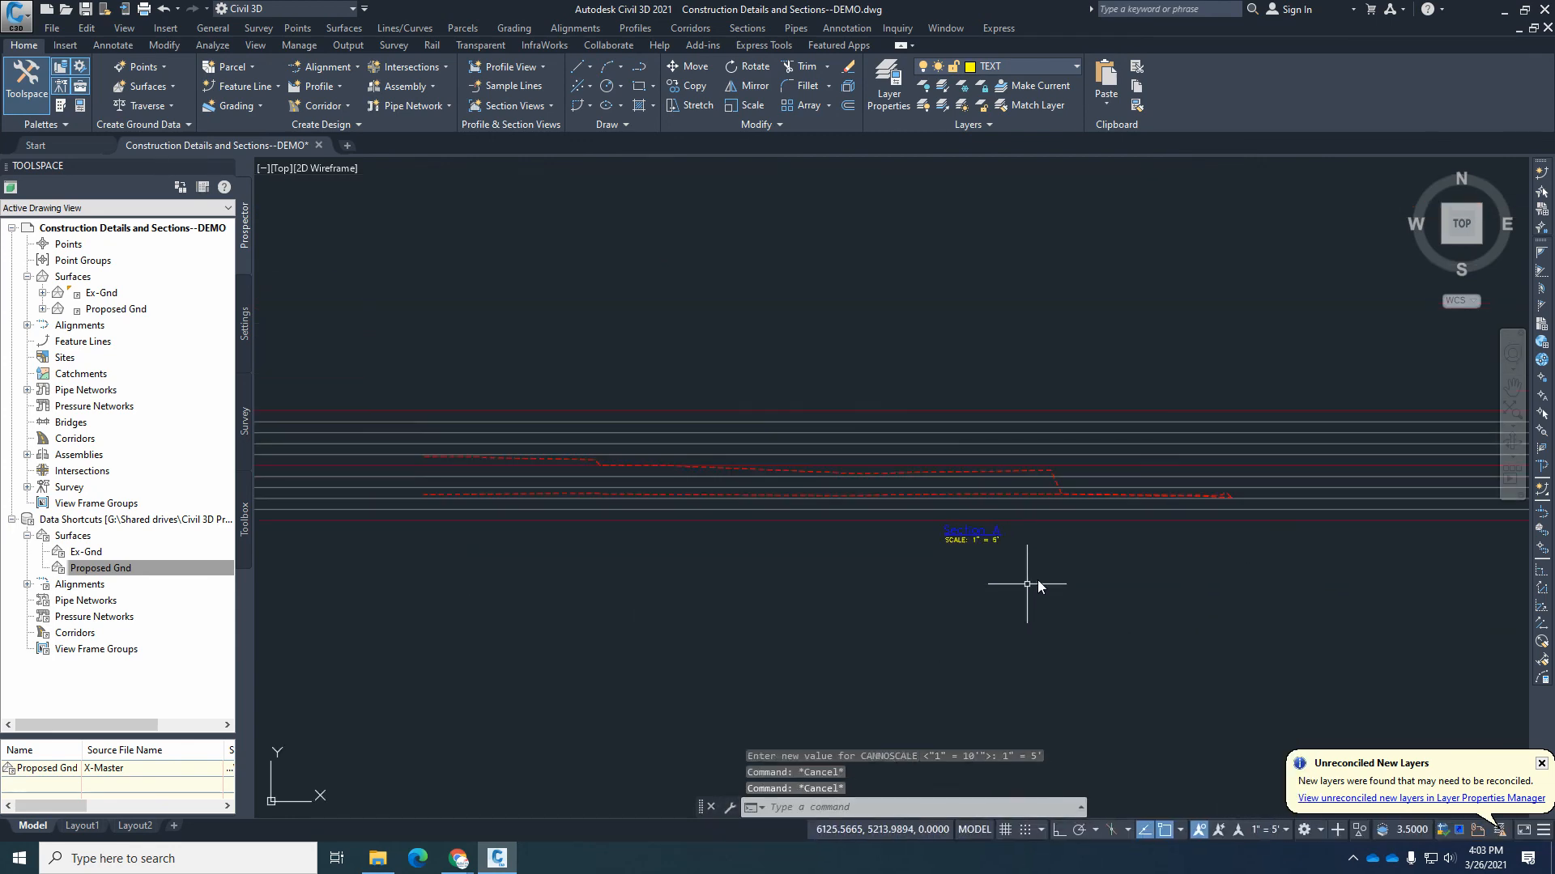
scroll(1063, 574, "down", 4)
scroll(554, 577, "up", 2)
middle_click_drag(679, 611, 771, 610)
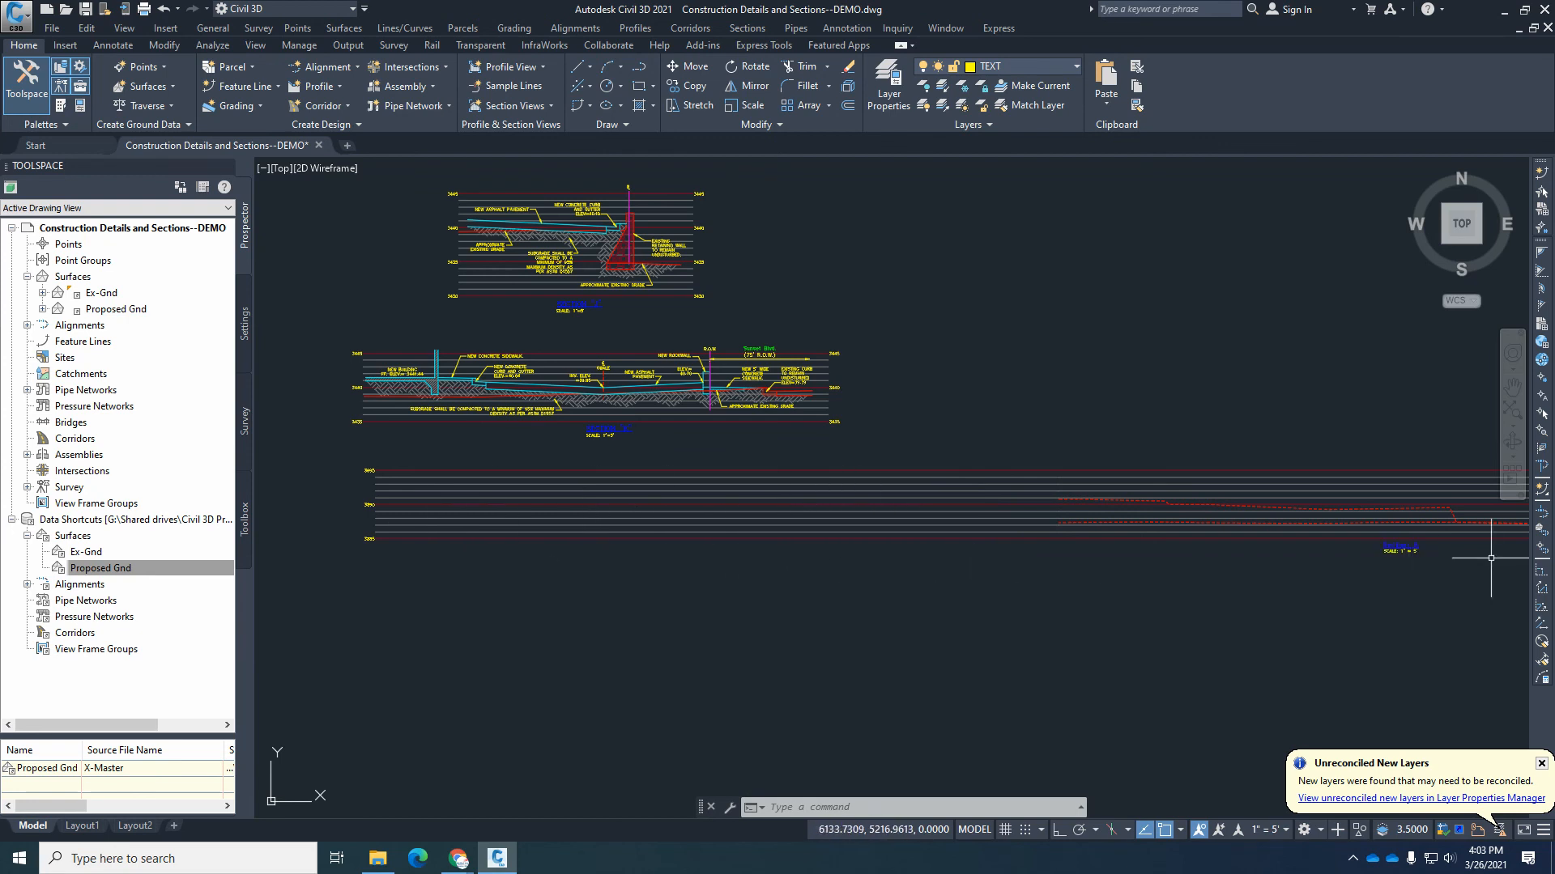
key("ctrl+2")
mouse_move(855, 479)
left_mouse_down()
mouse_move(712, 555)
mouse_move(761, 470)
left_mouse_up()
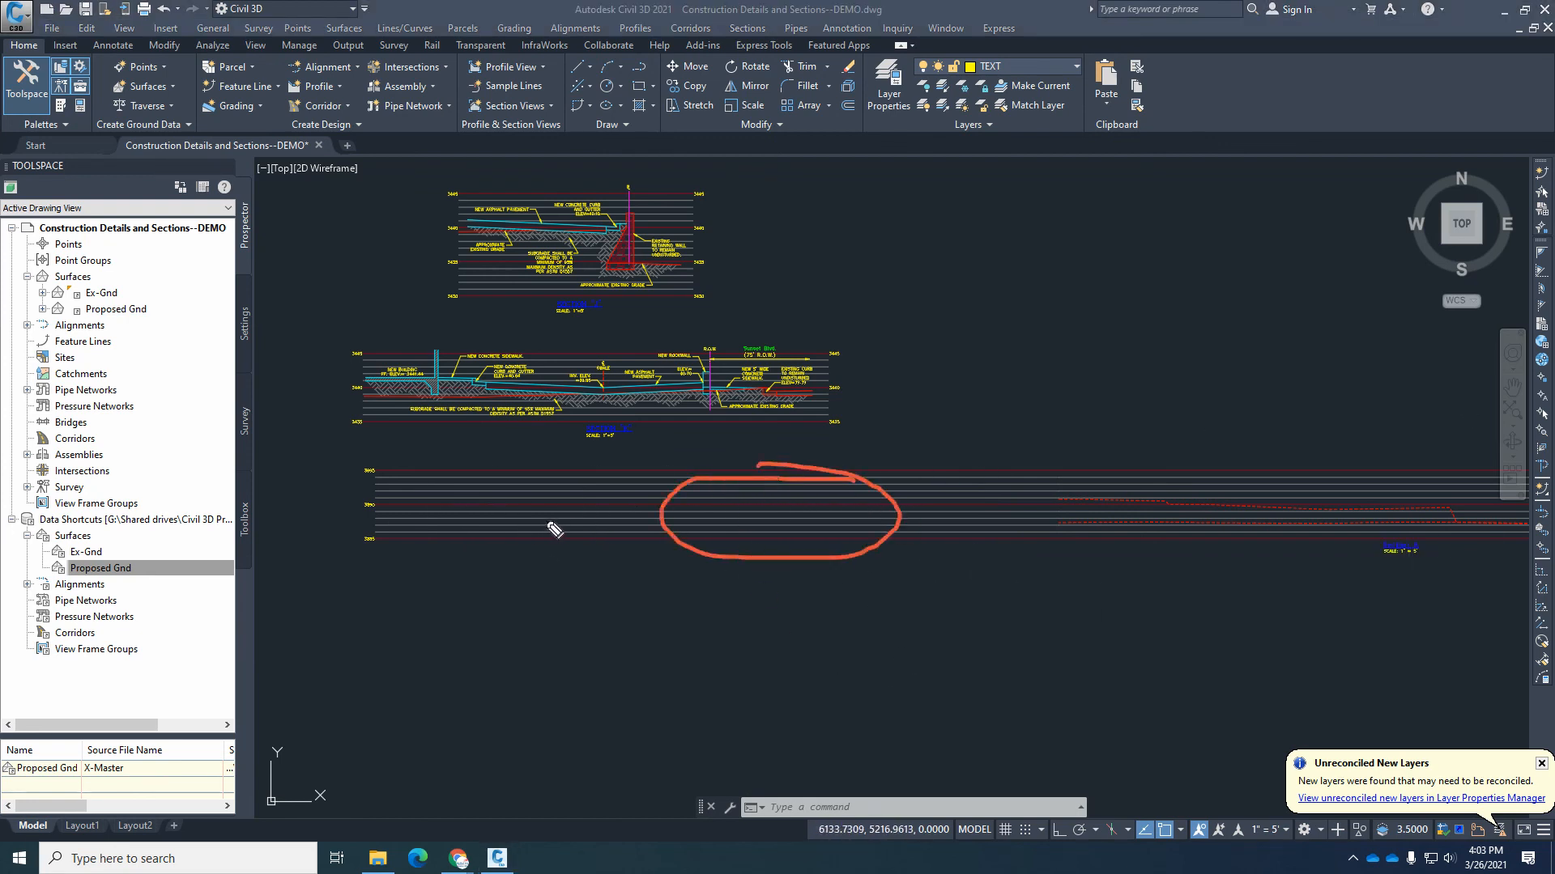
mouse_move(499, 381)
left_mouse_down()
mouse_move(478, 395)
mouse_move(514, 388)
mouse_move(509, 357)
mouse_move(487, 374)
left_mouse_up()
key("Escape")
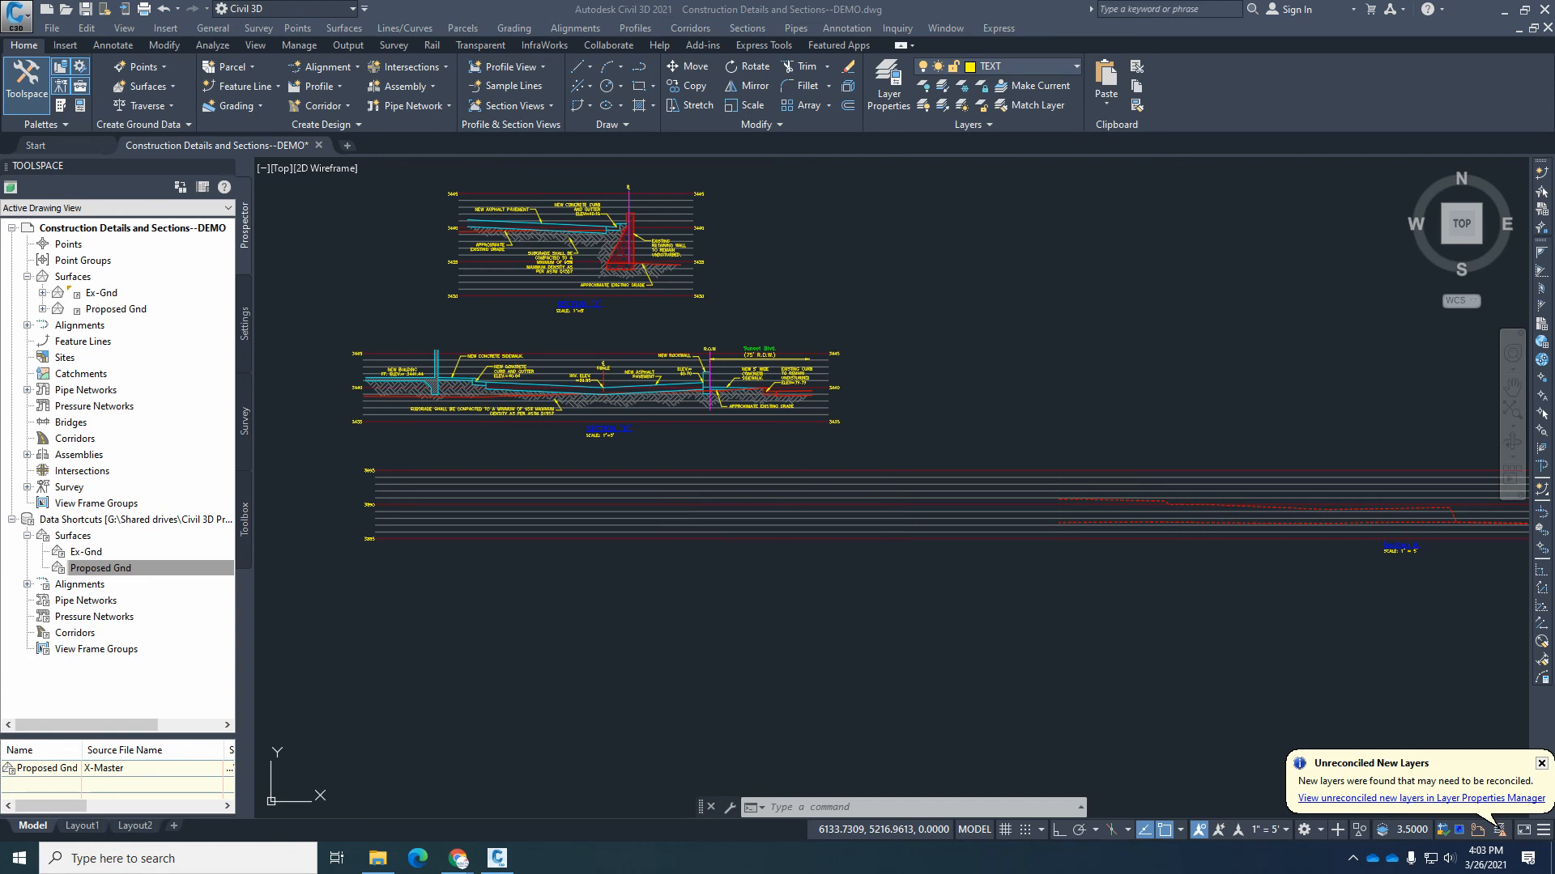